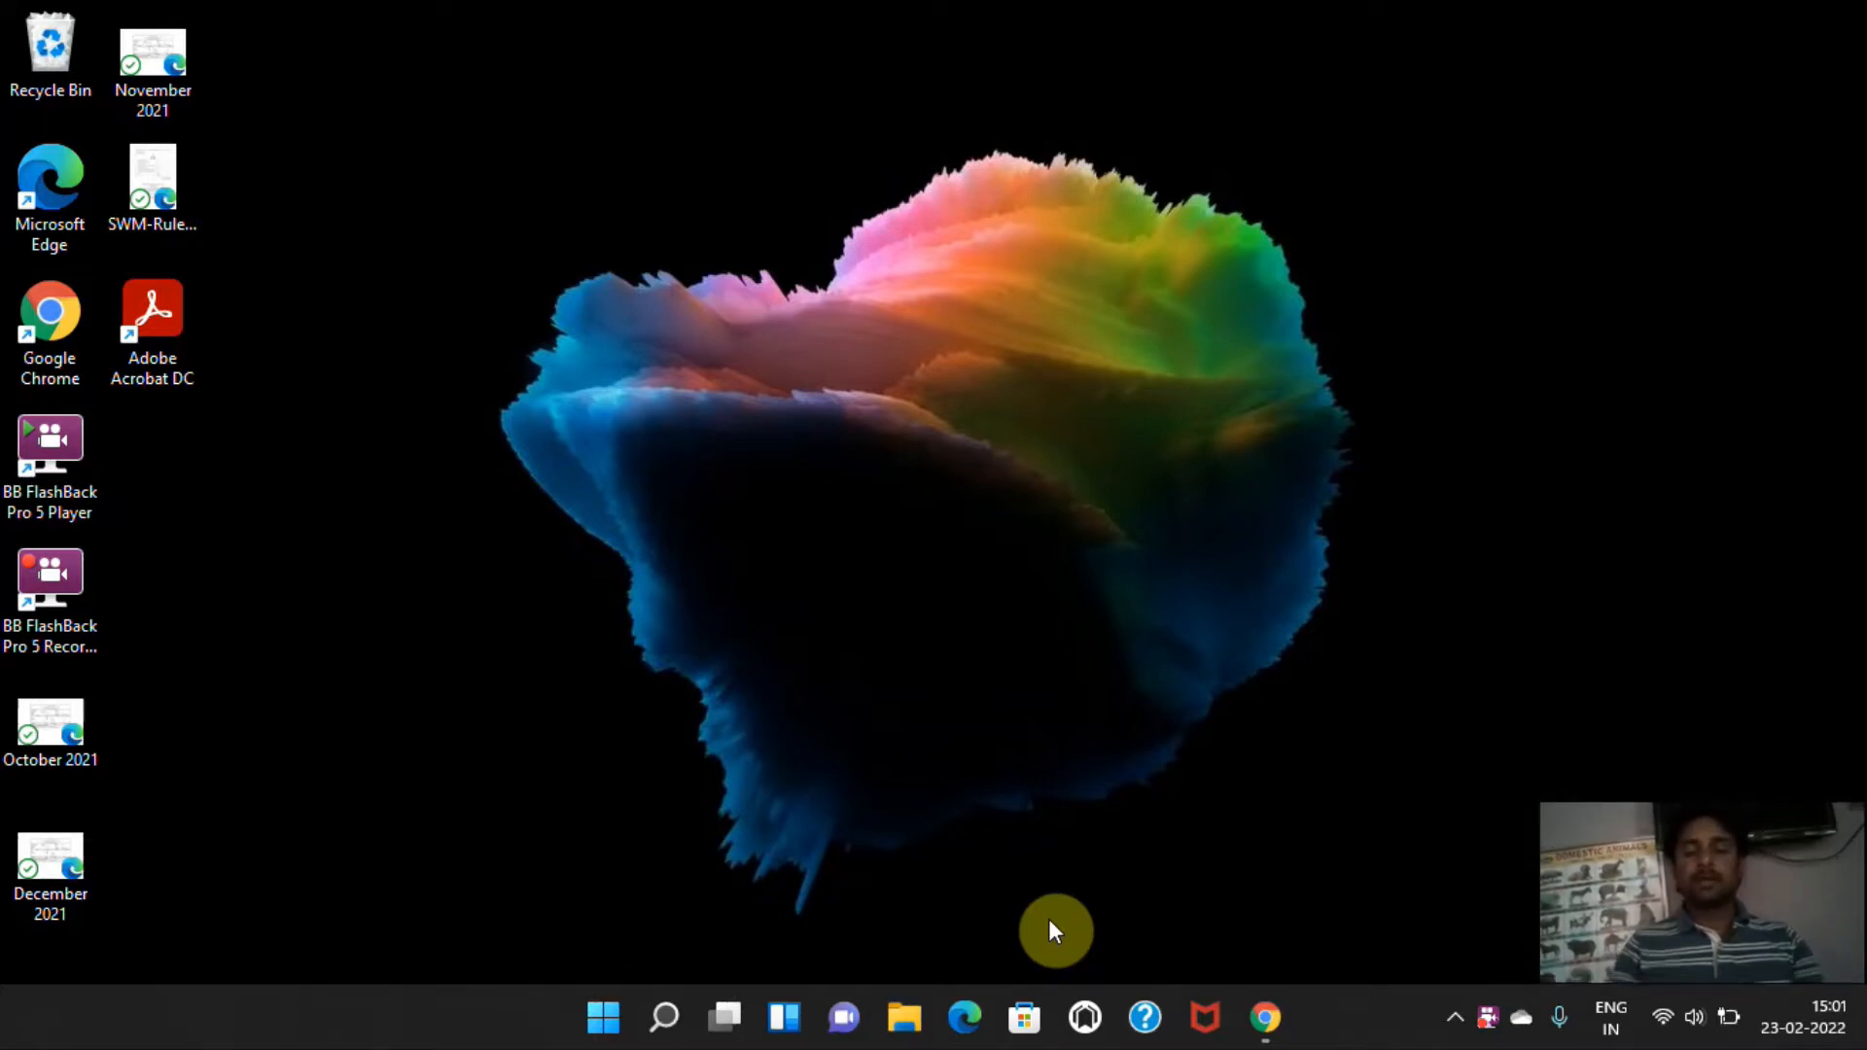
Open the ISO folder on the DATA (D:) drive and launch the VirtualBox-6.1.32-149290-Win installer.
{"action": "left_click", "coordinate": [910, 1018]}
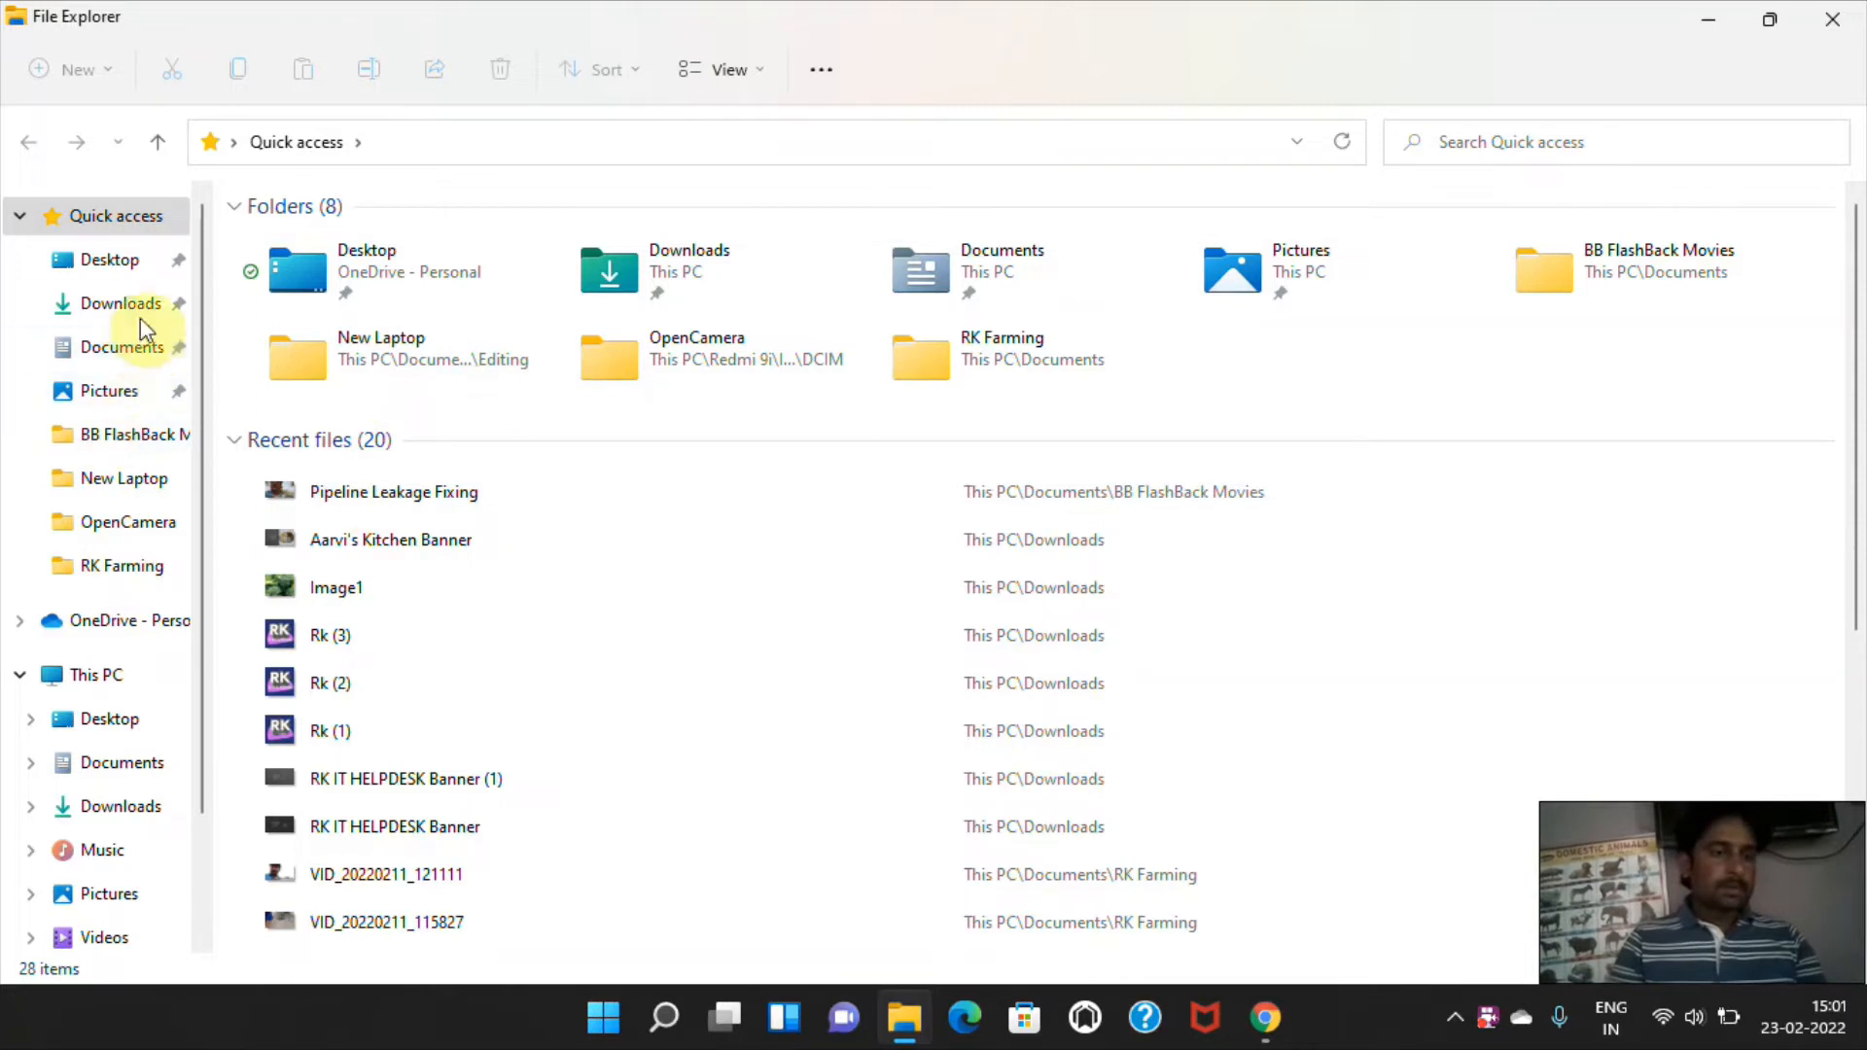
{"action": "left_click", "coordinate": [115, 684]}
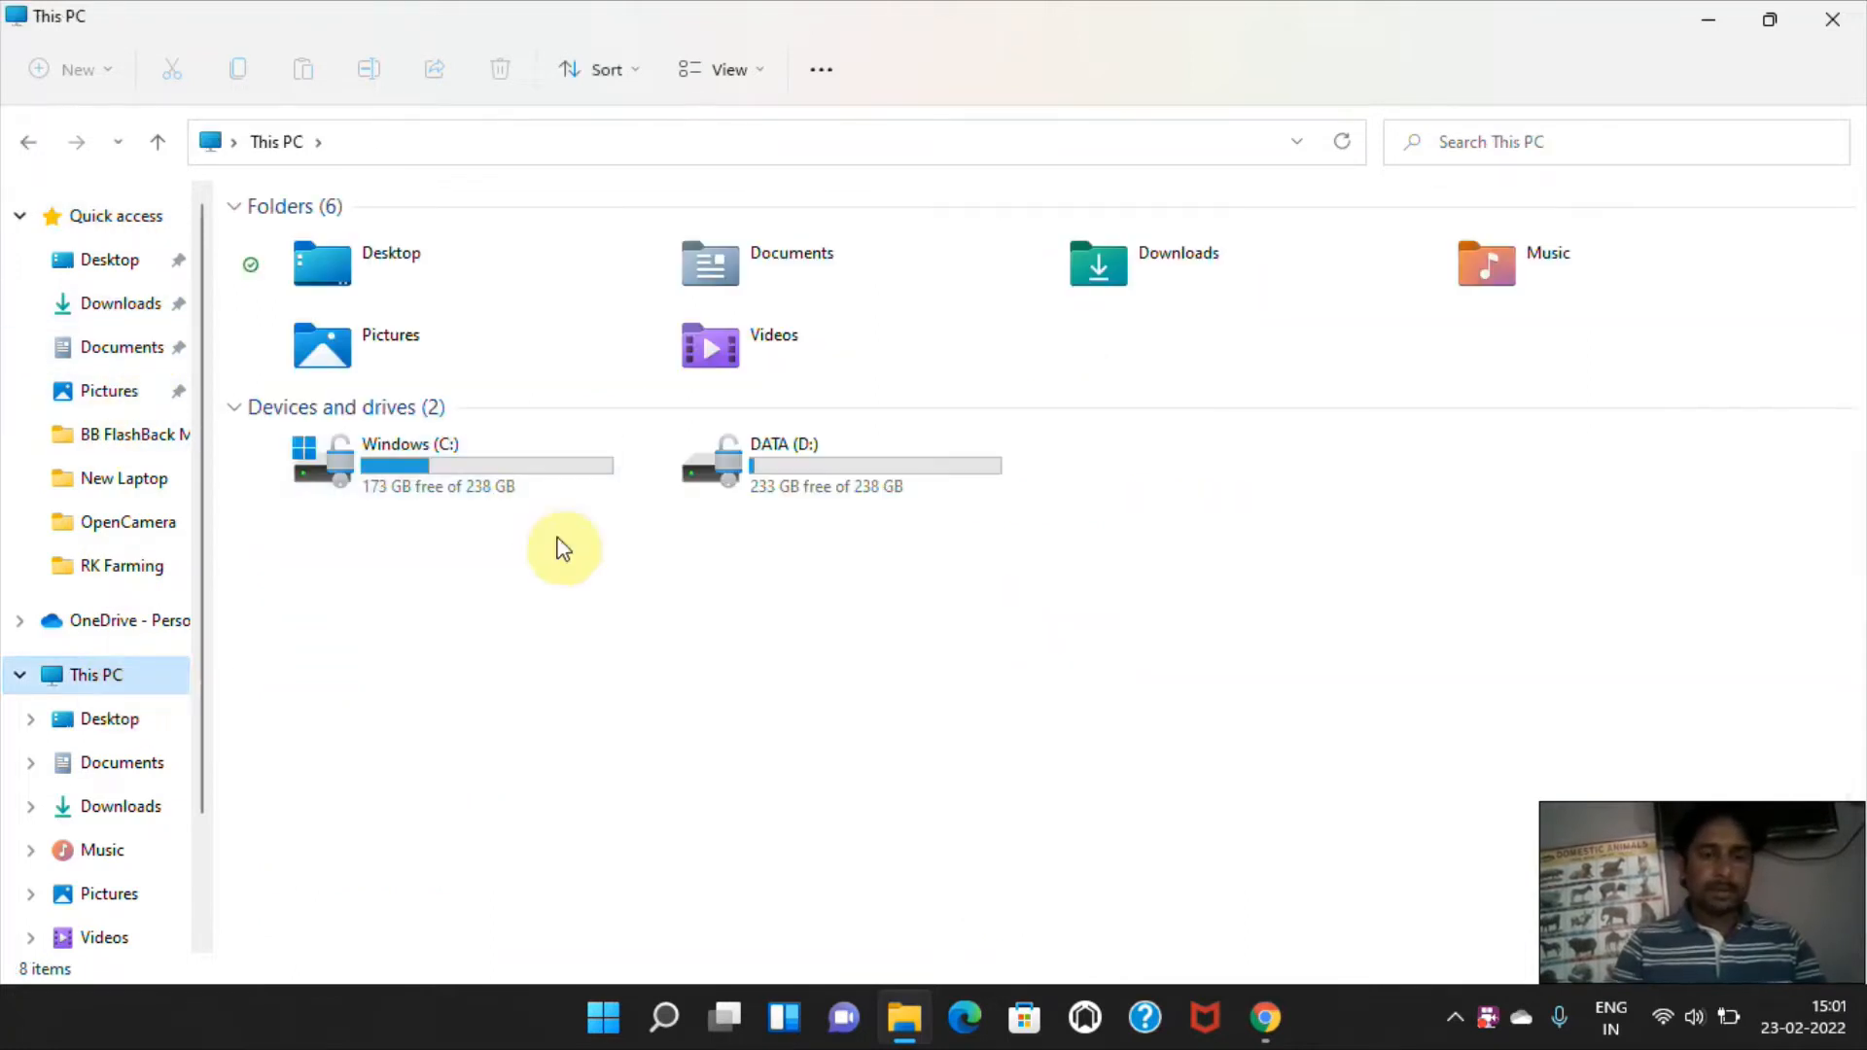
{"action": "double_click", "coordinate": [867, 458]}
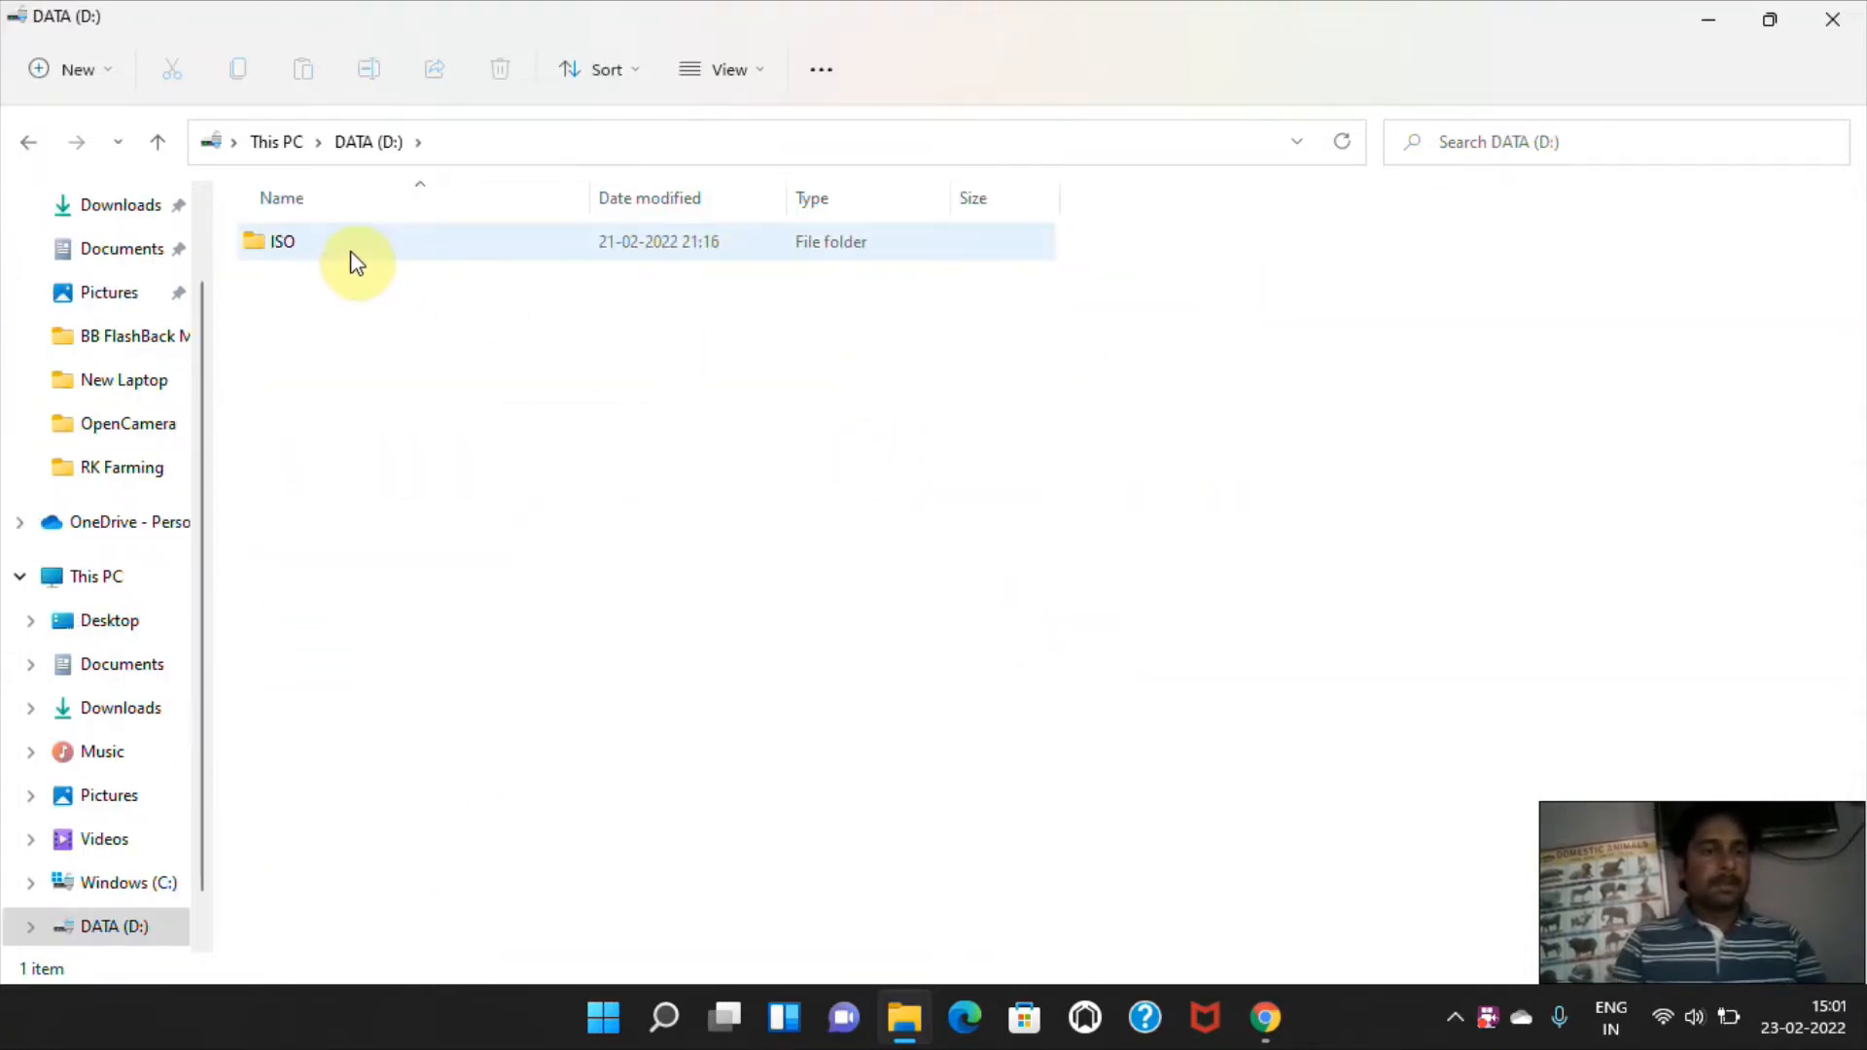
{"action": "double_click", "coordinate": [350, 243]}
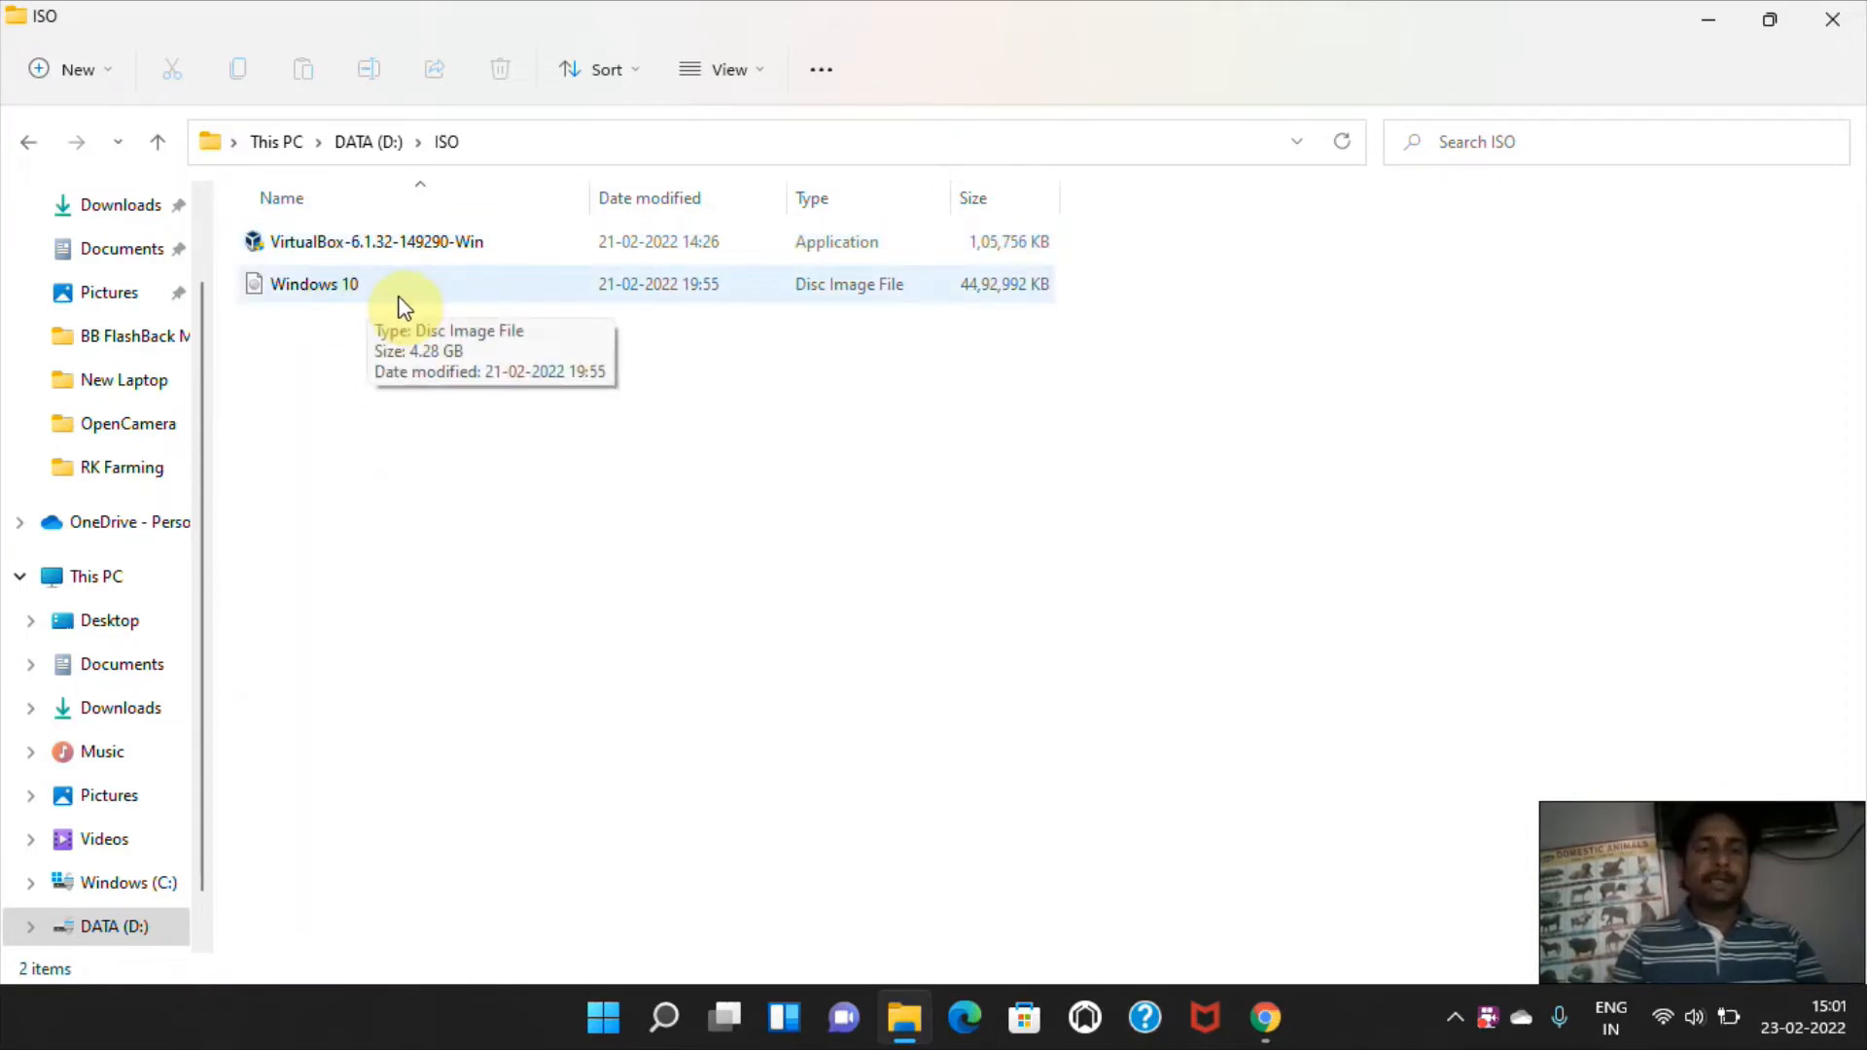
{"action": "left_click", "coordinate": [408, 249]}
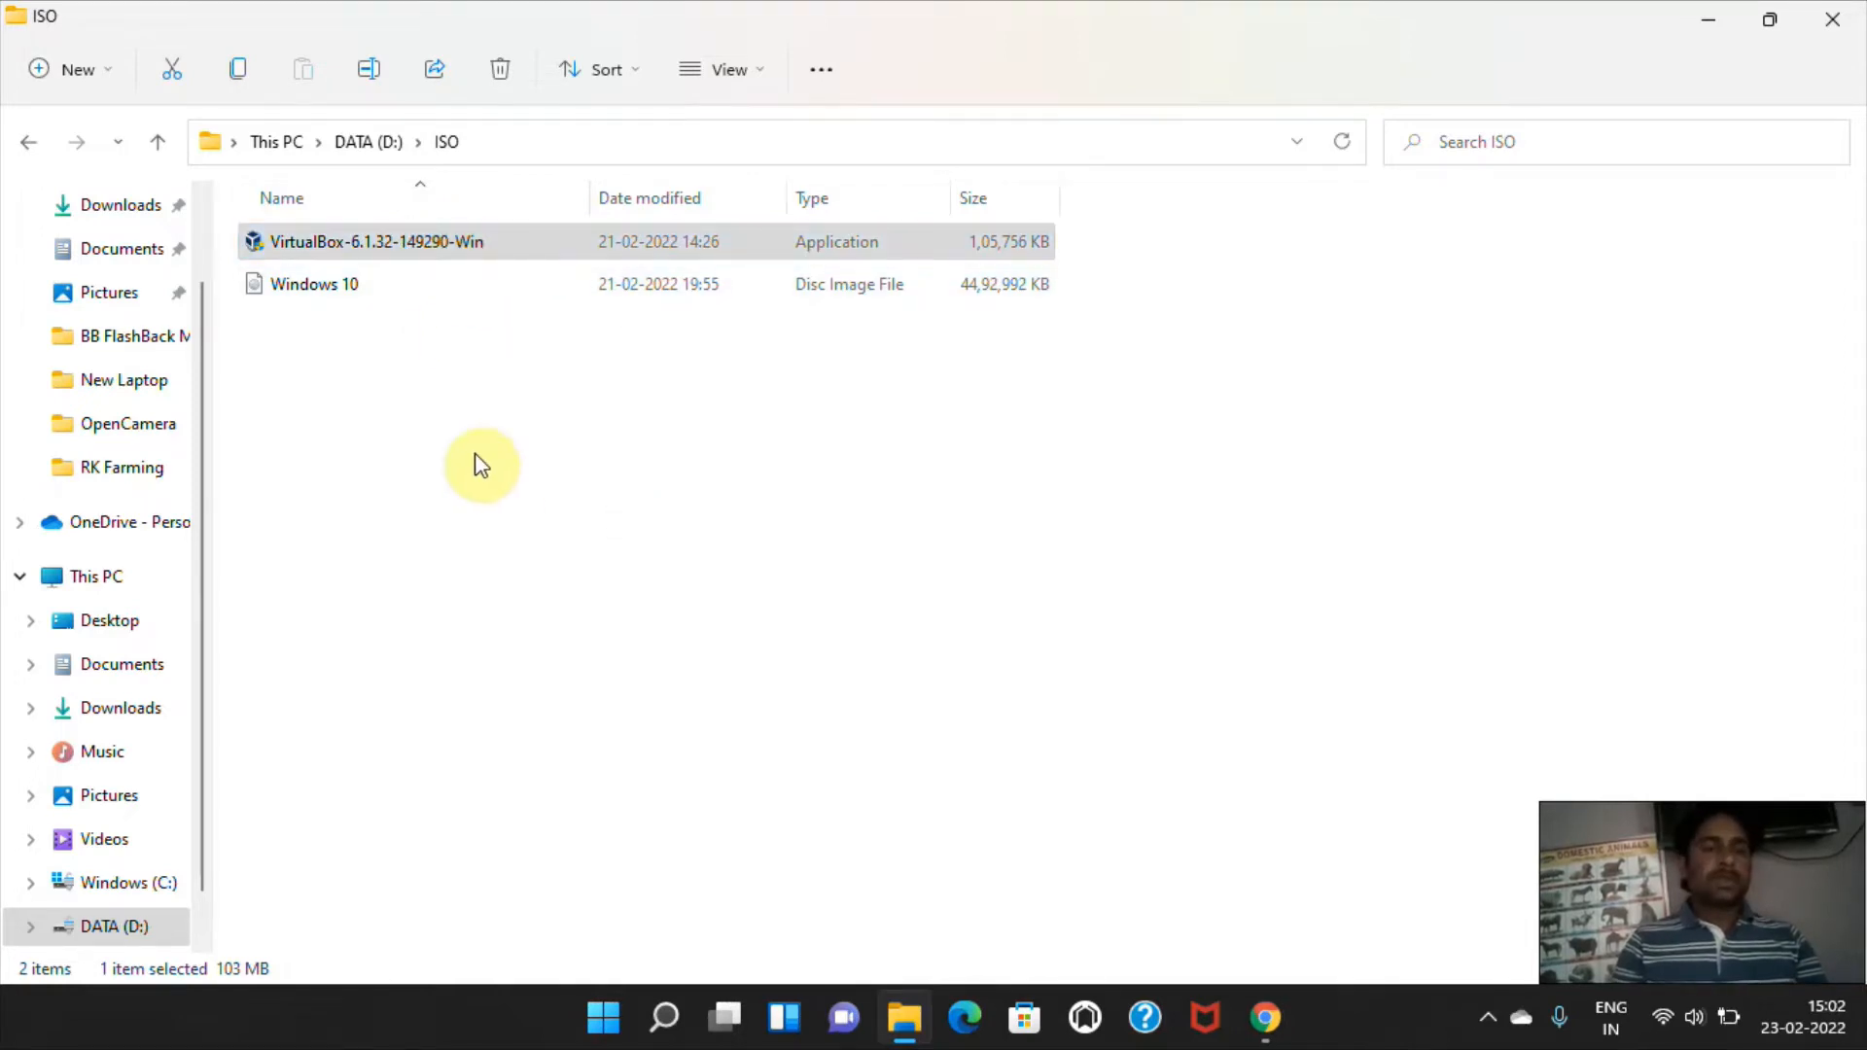
{"action": "left_click", "coordinate": [409, 243]}
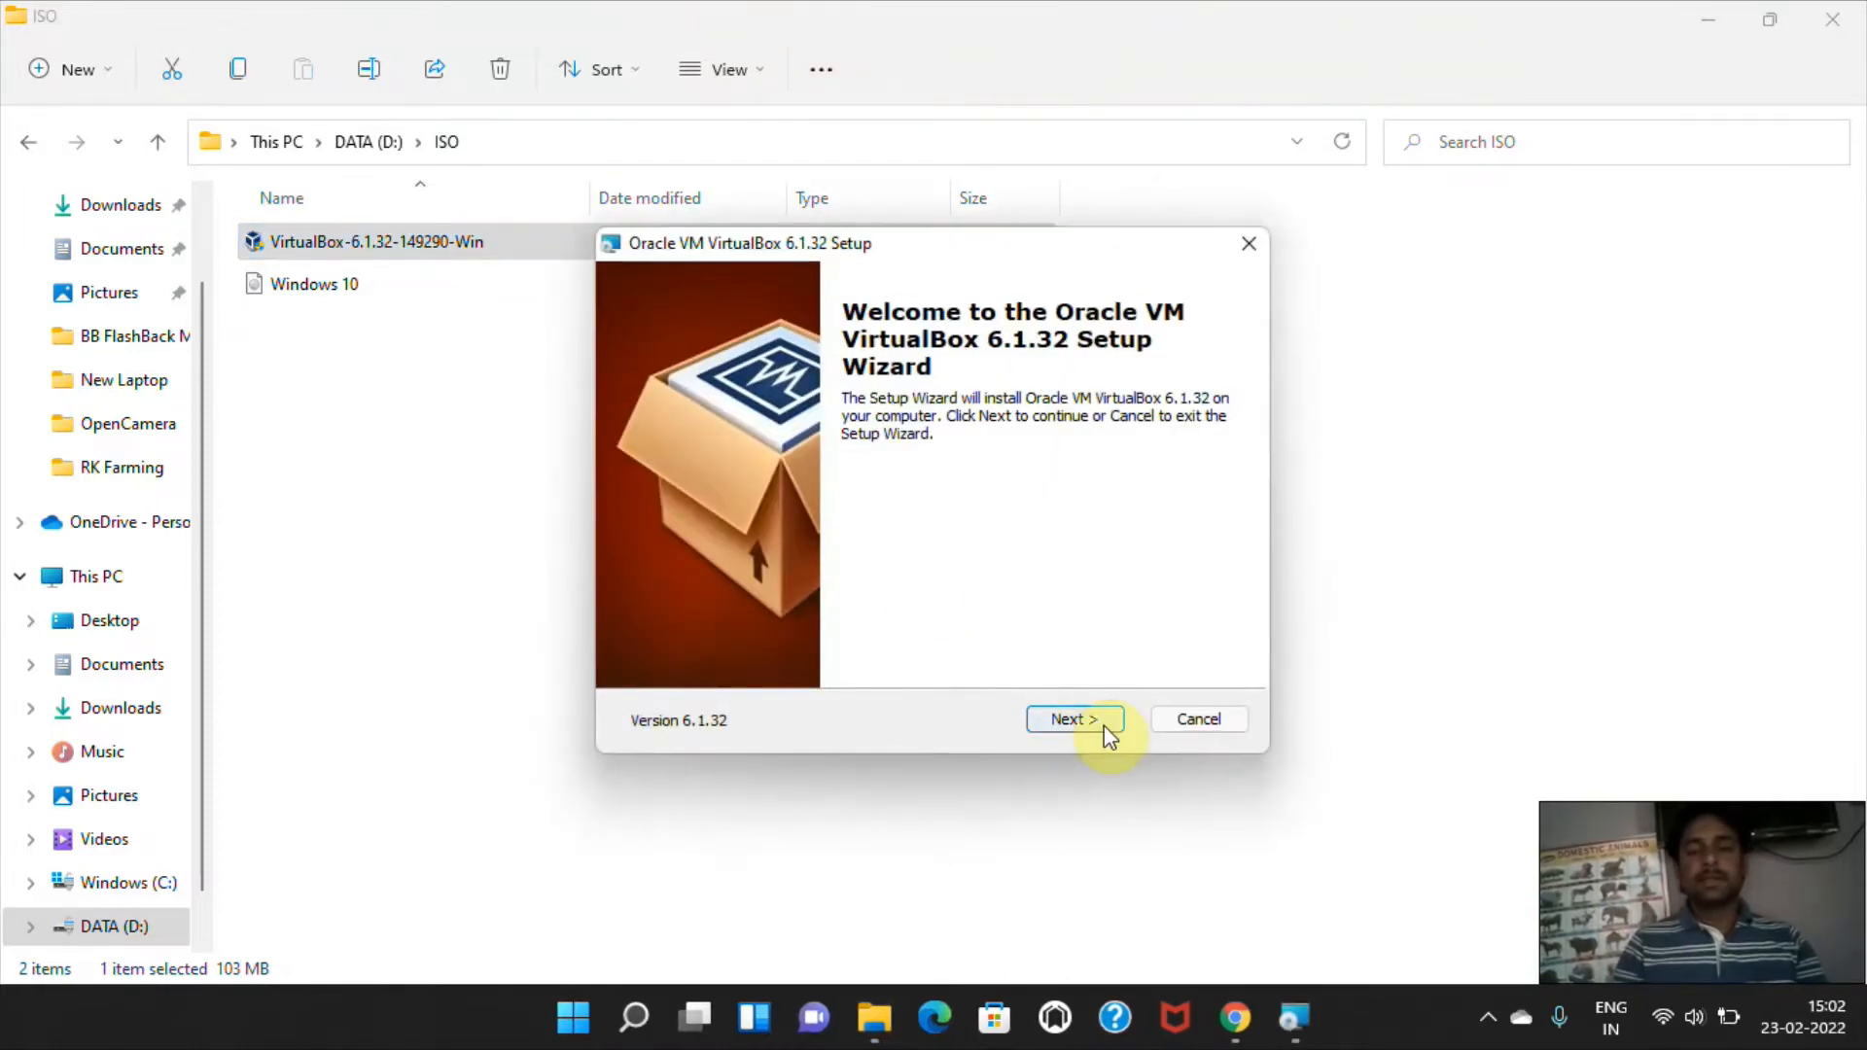
Keep the default VirtualBox features and location, and choose all shortcut and association options except the desktop shortcut.
{"action": "left_click", "coordinate": [1091, 715]}
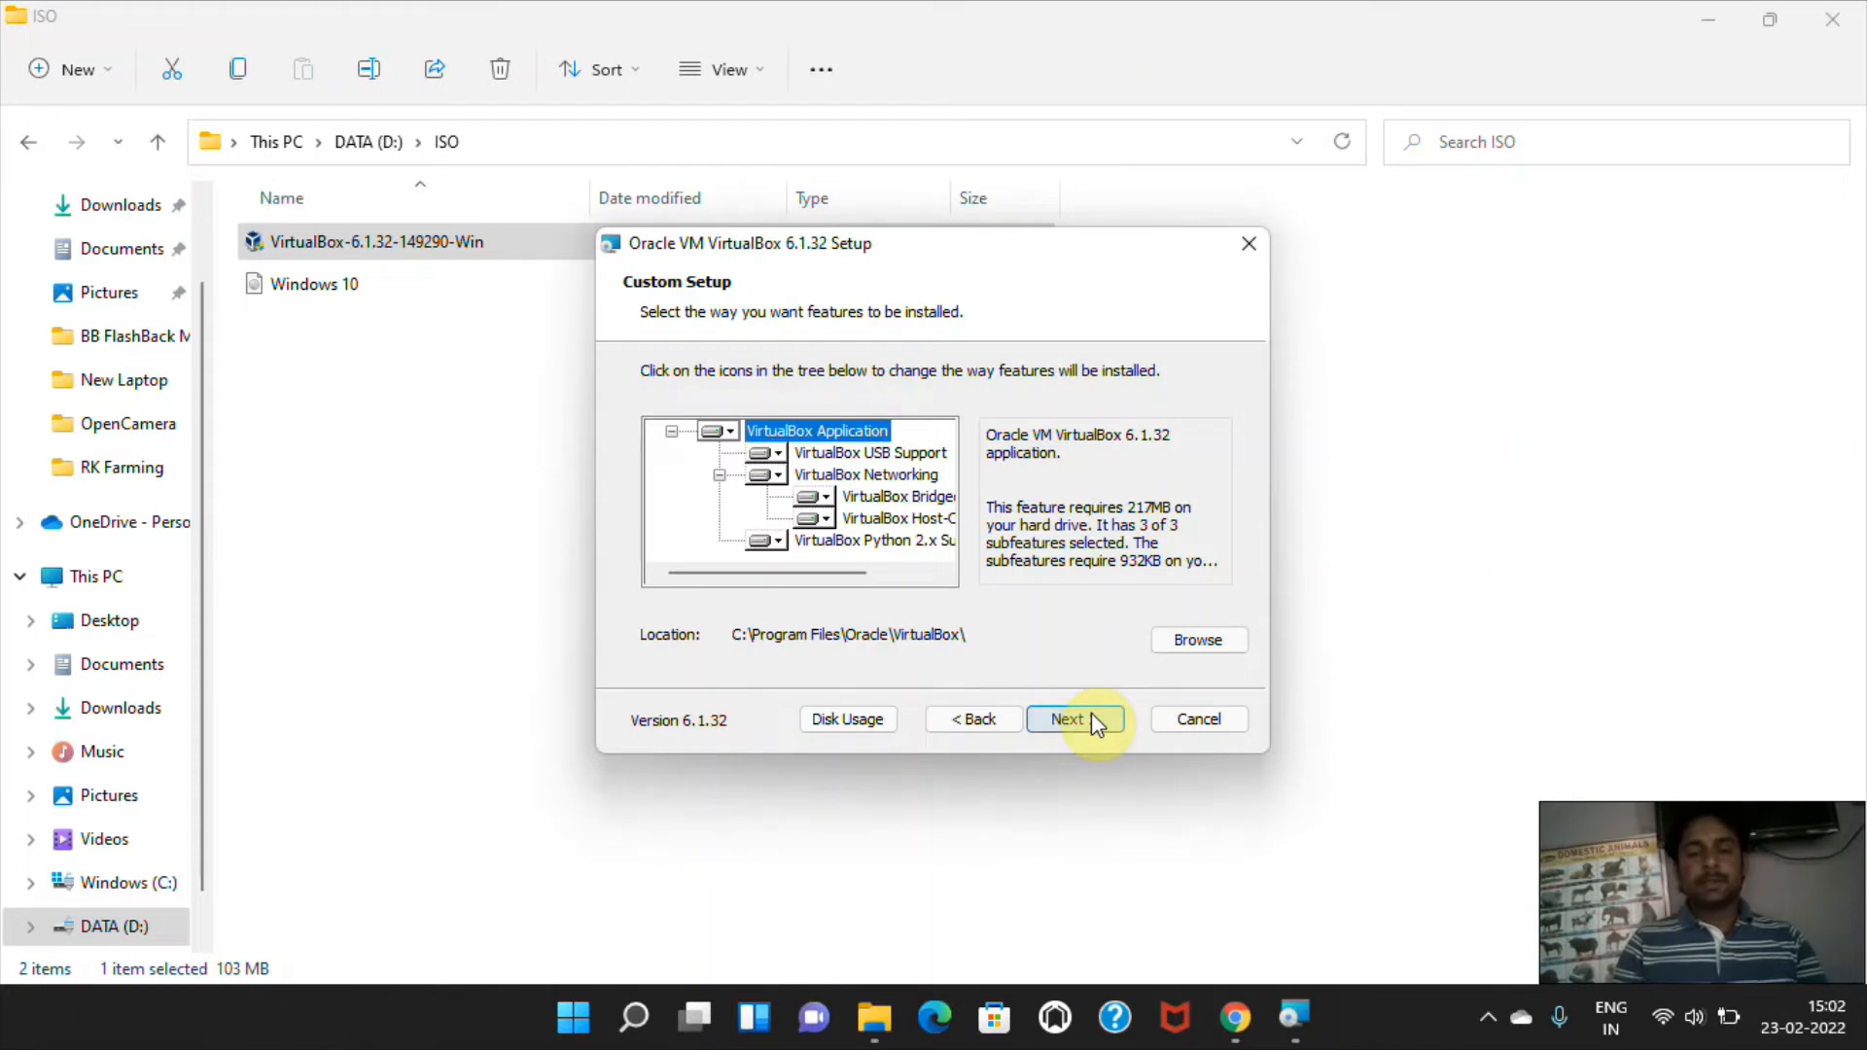
{"action": "left_click", "coordinate": [1076, 719]}
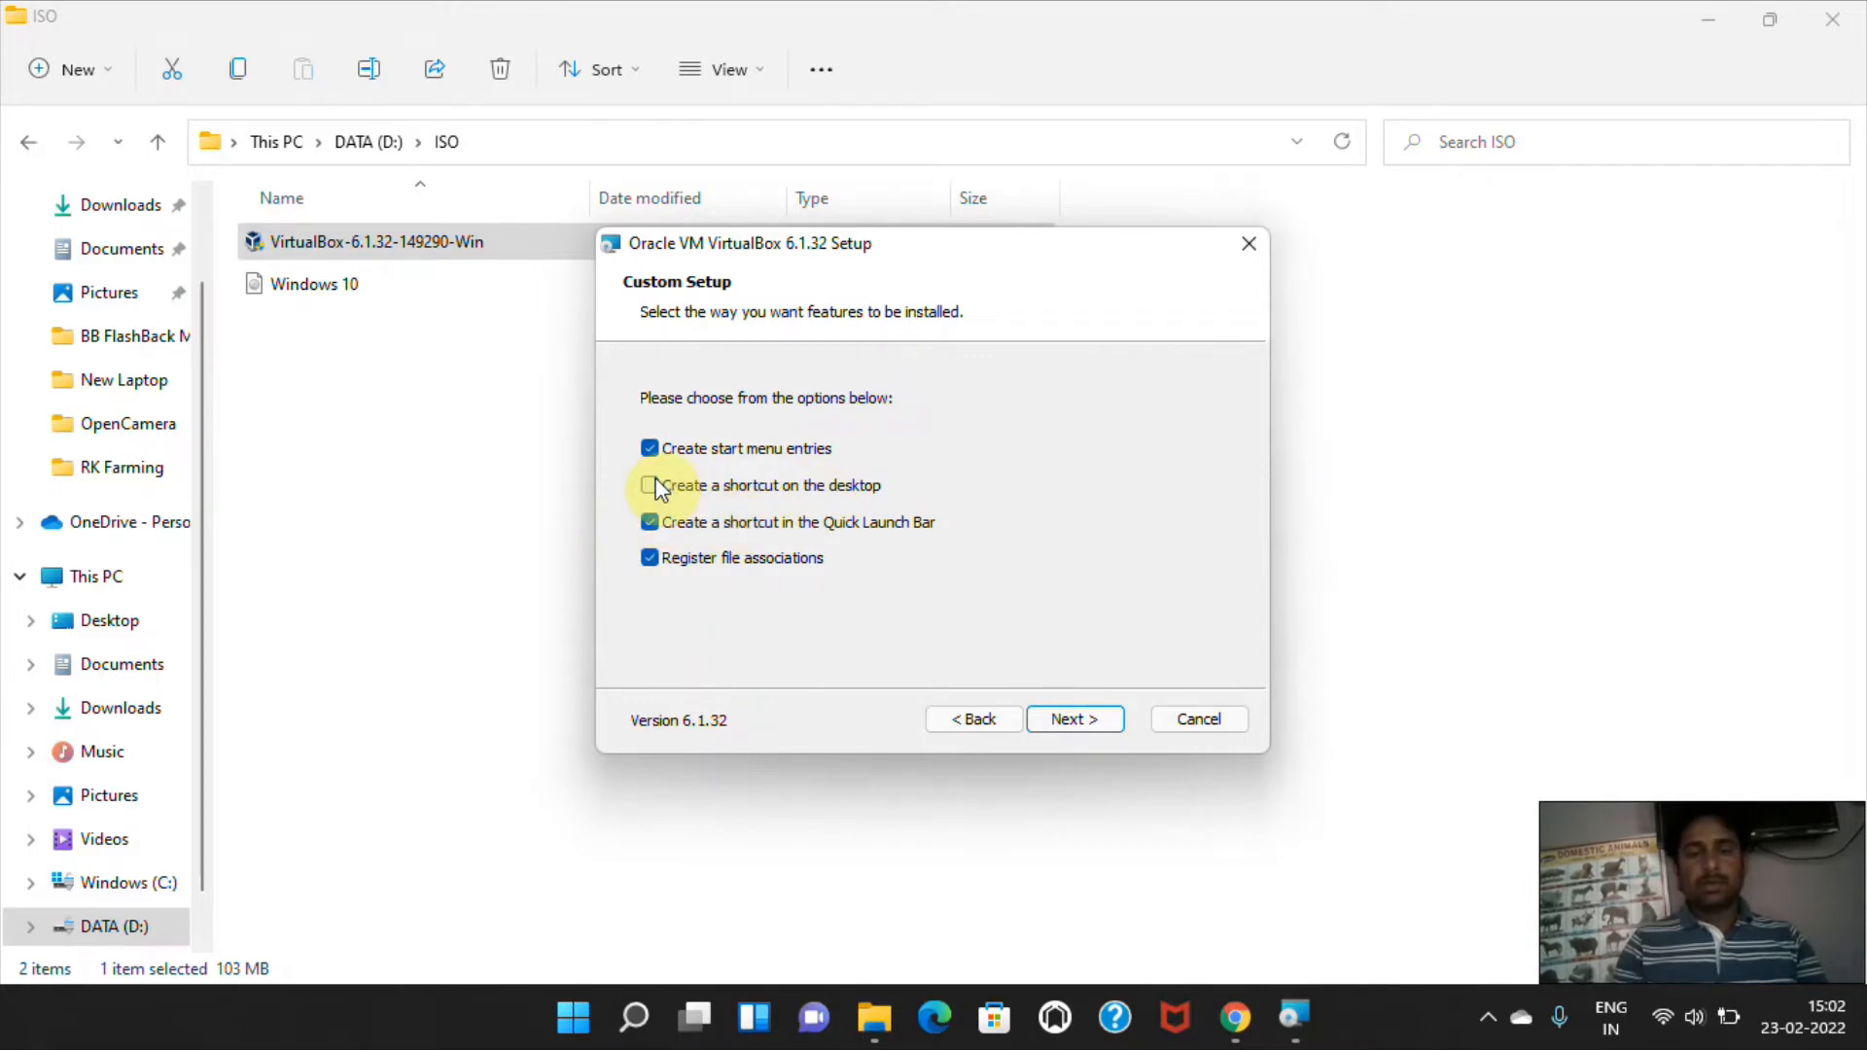
{"action": "left_click", "coordinate": [651, 561]}
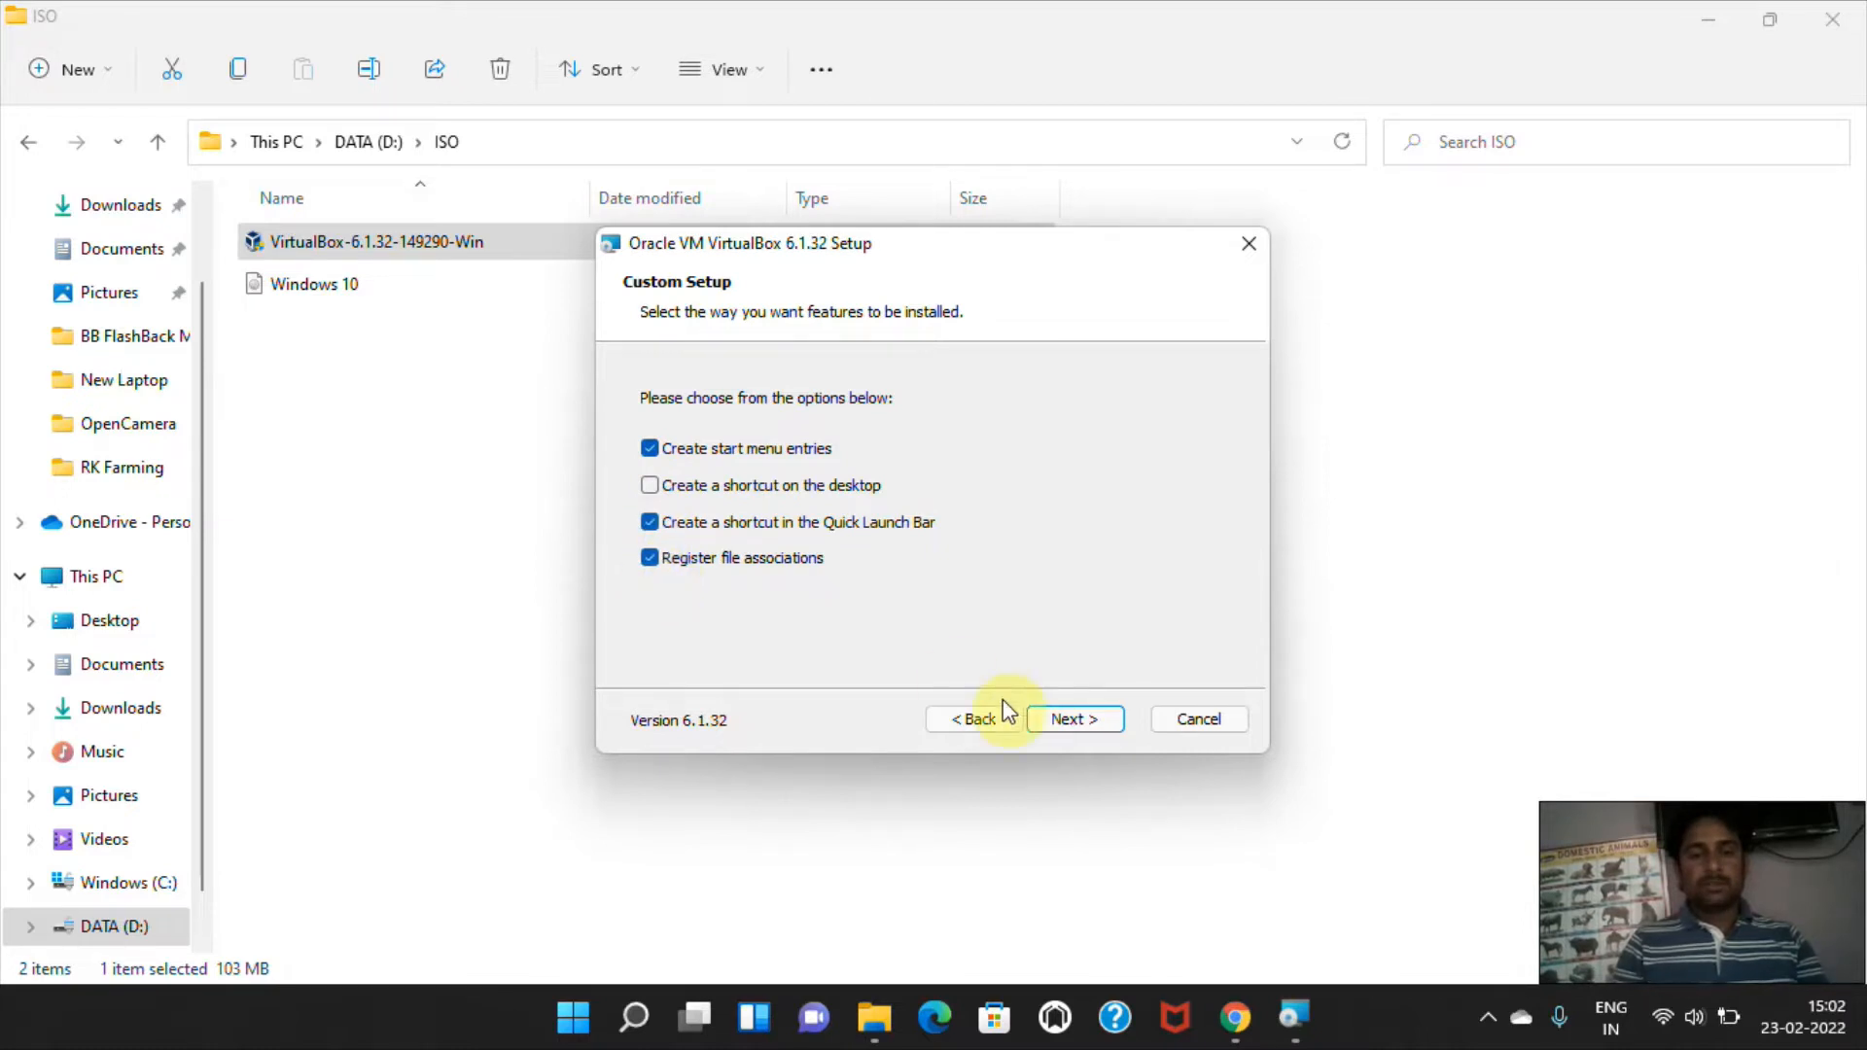
{"action": "left_click", "coordinate": [1077, 724]}
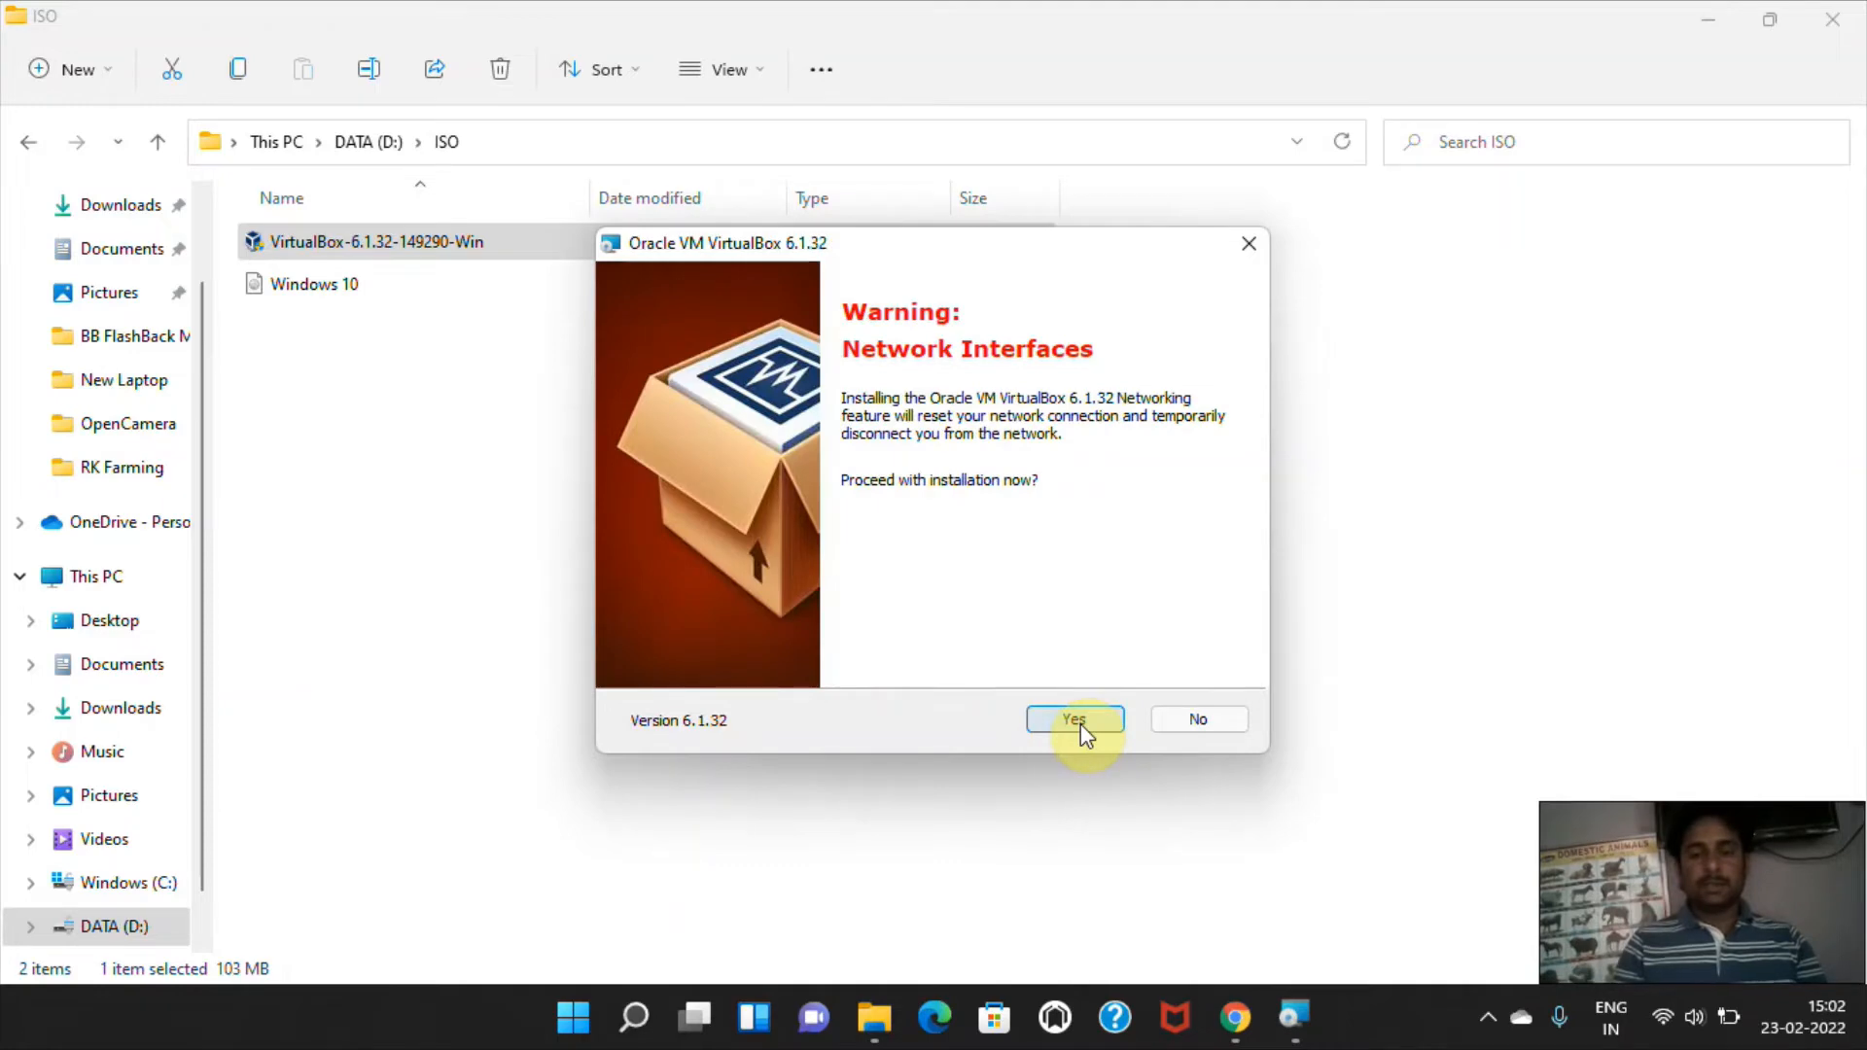
Accept the network interface reset, install VirtualBox with the trusted Oracle device software, and finish setup with VirtualBox set to start.
{"action": "left_click", "coordinate": [1081, 724]}
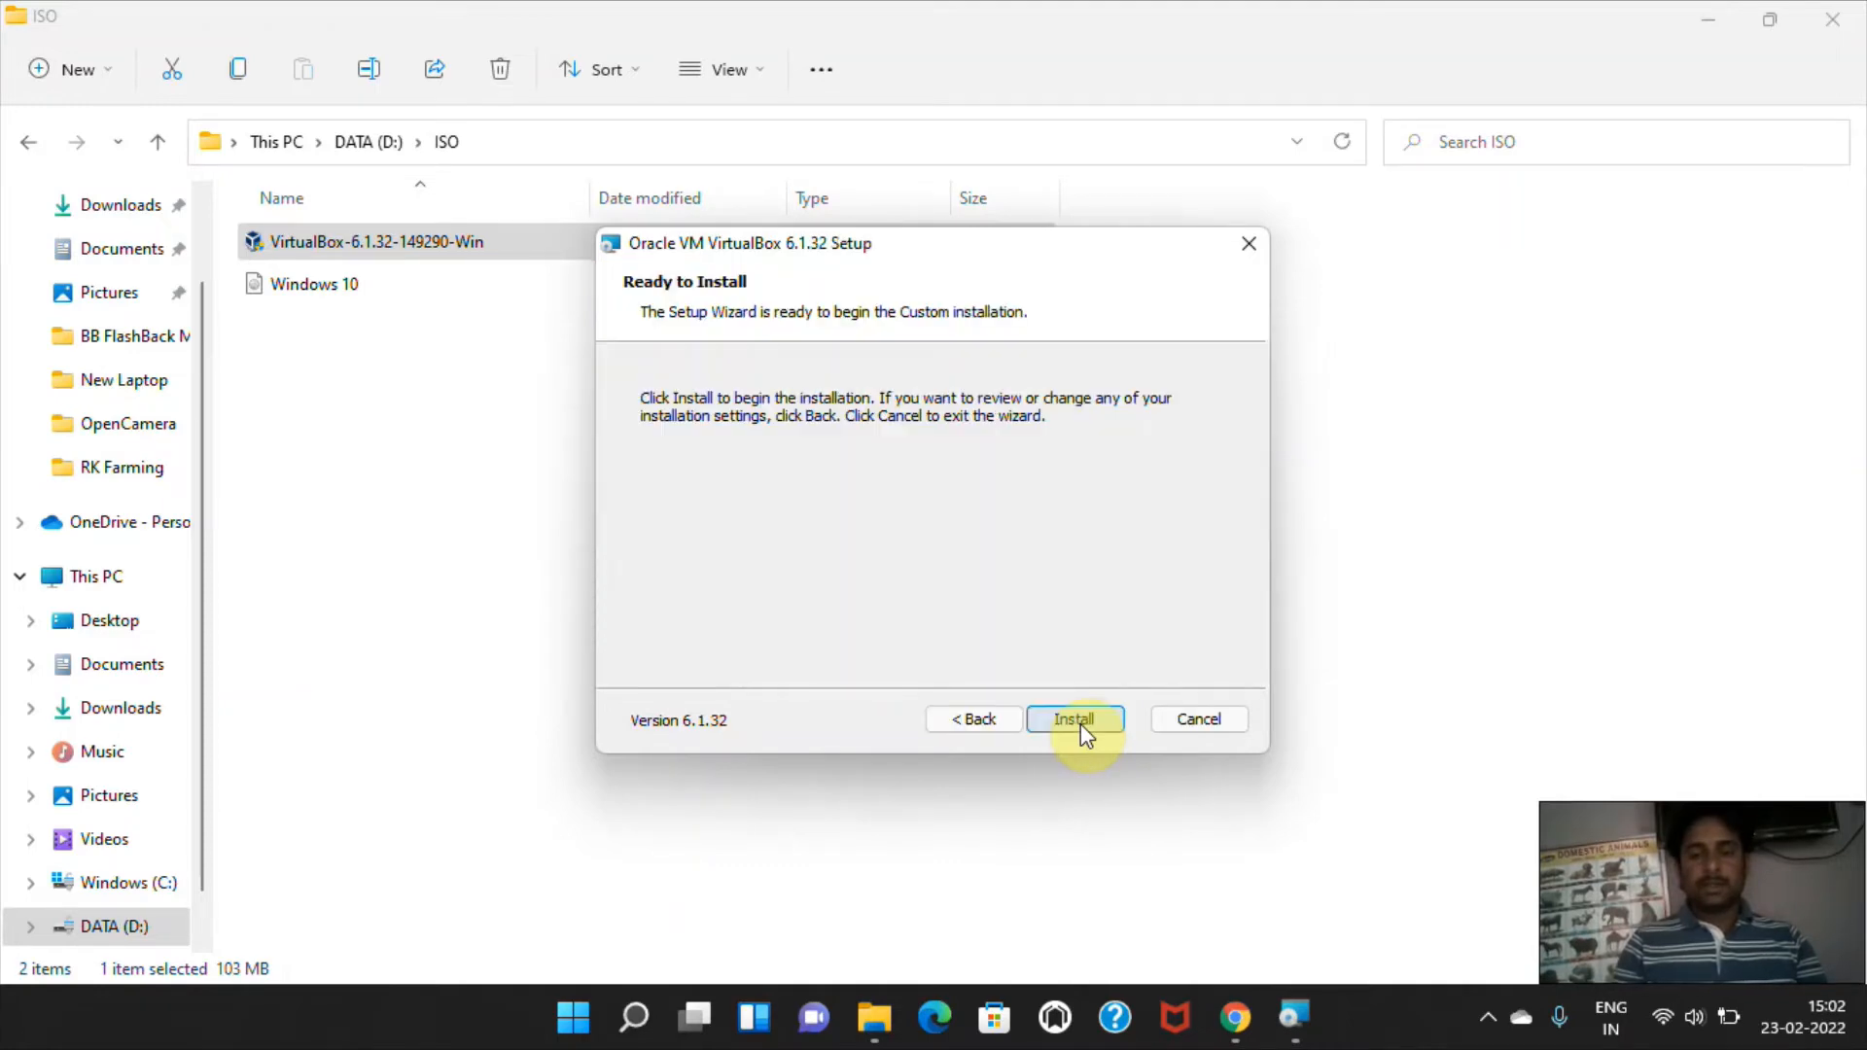
{"action": "left_click", "coordinate": [1081, 723]}
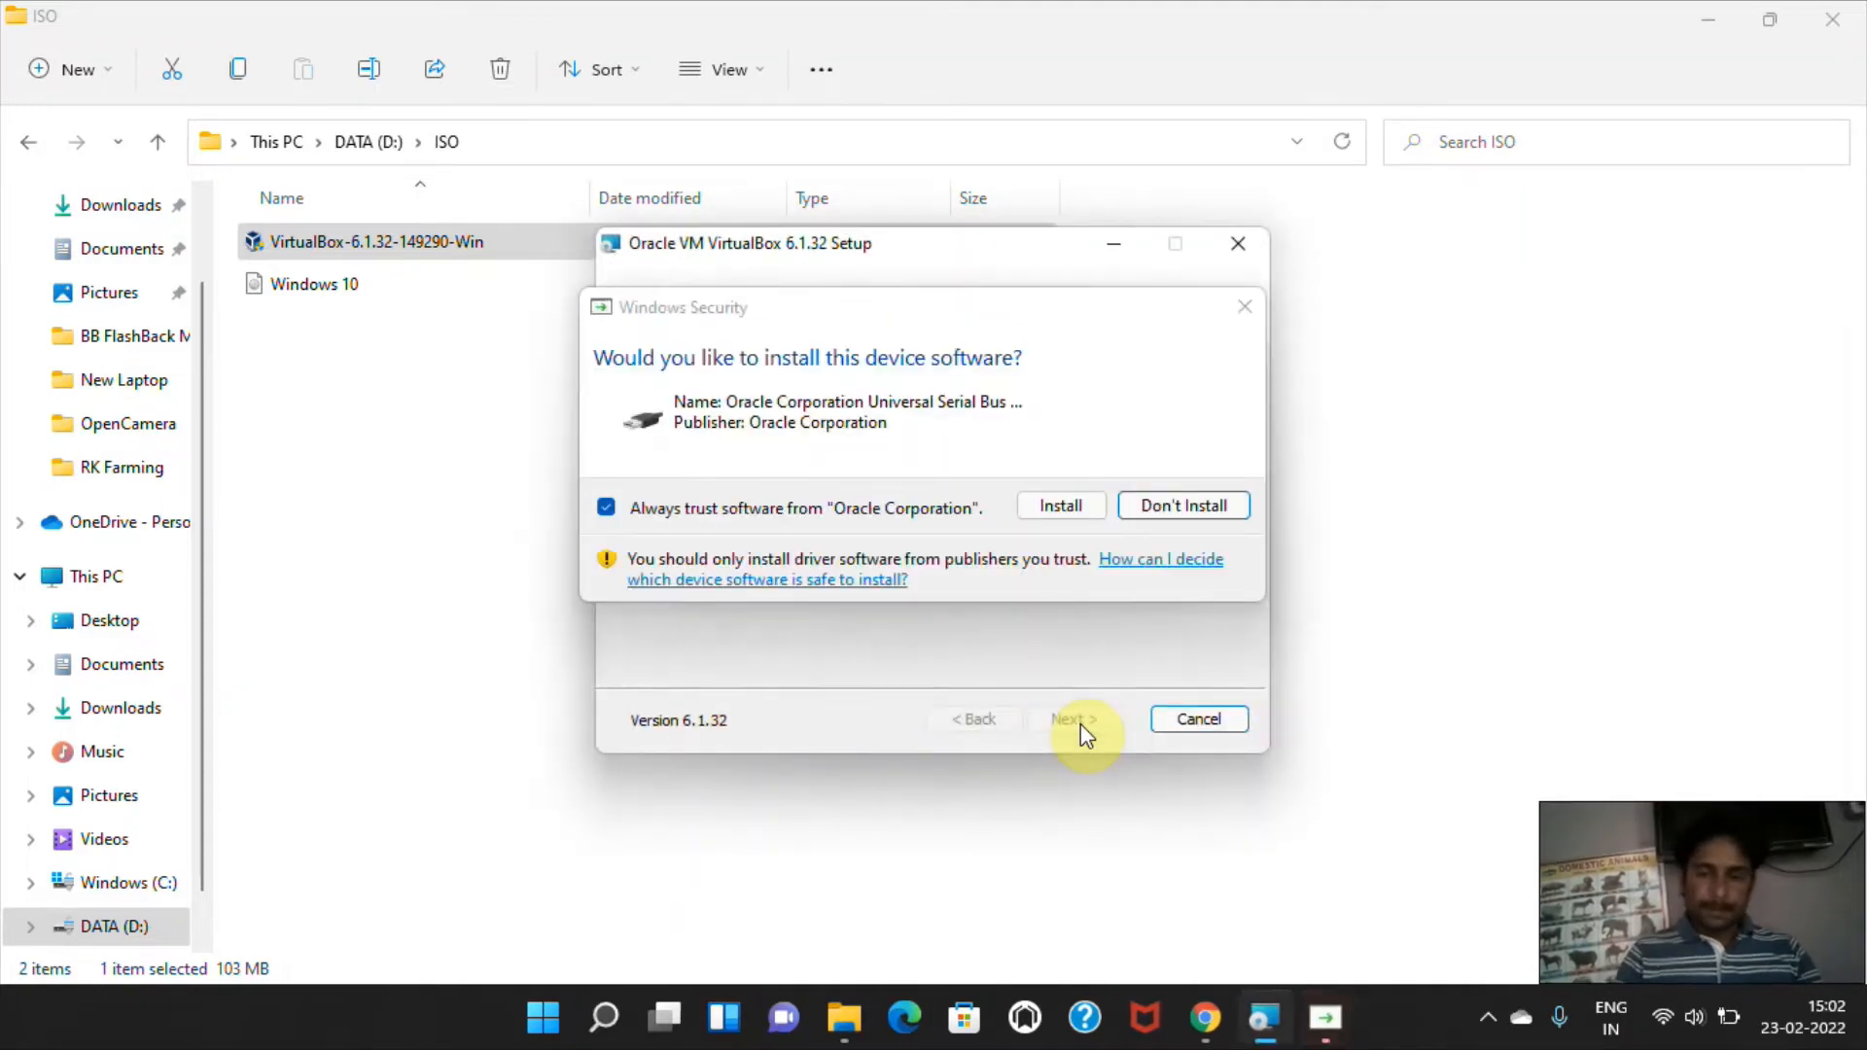
{"action": "left_click", "coordinate": [1068, 506]}
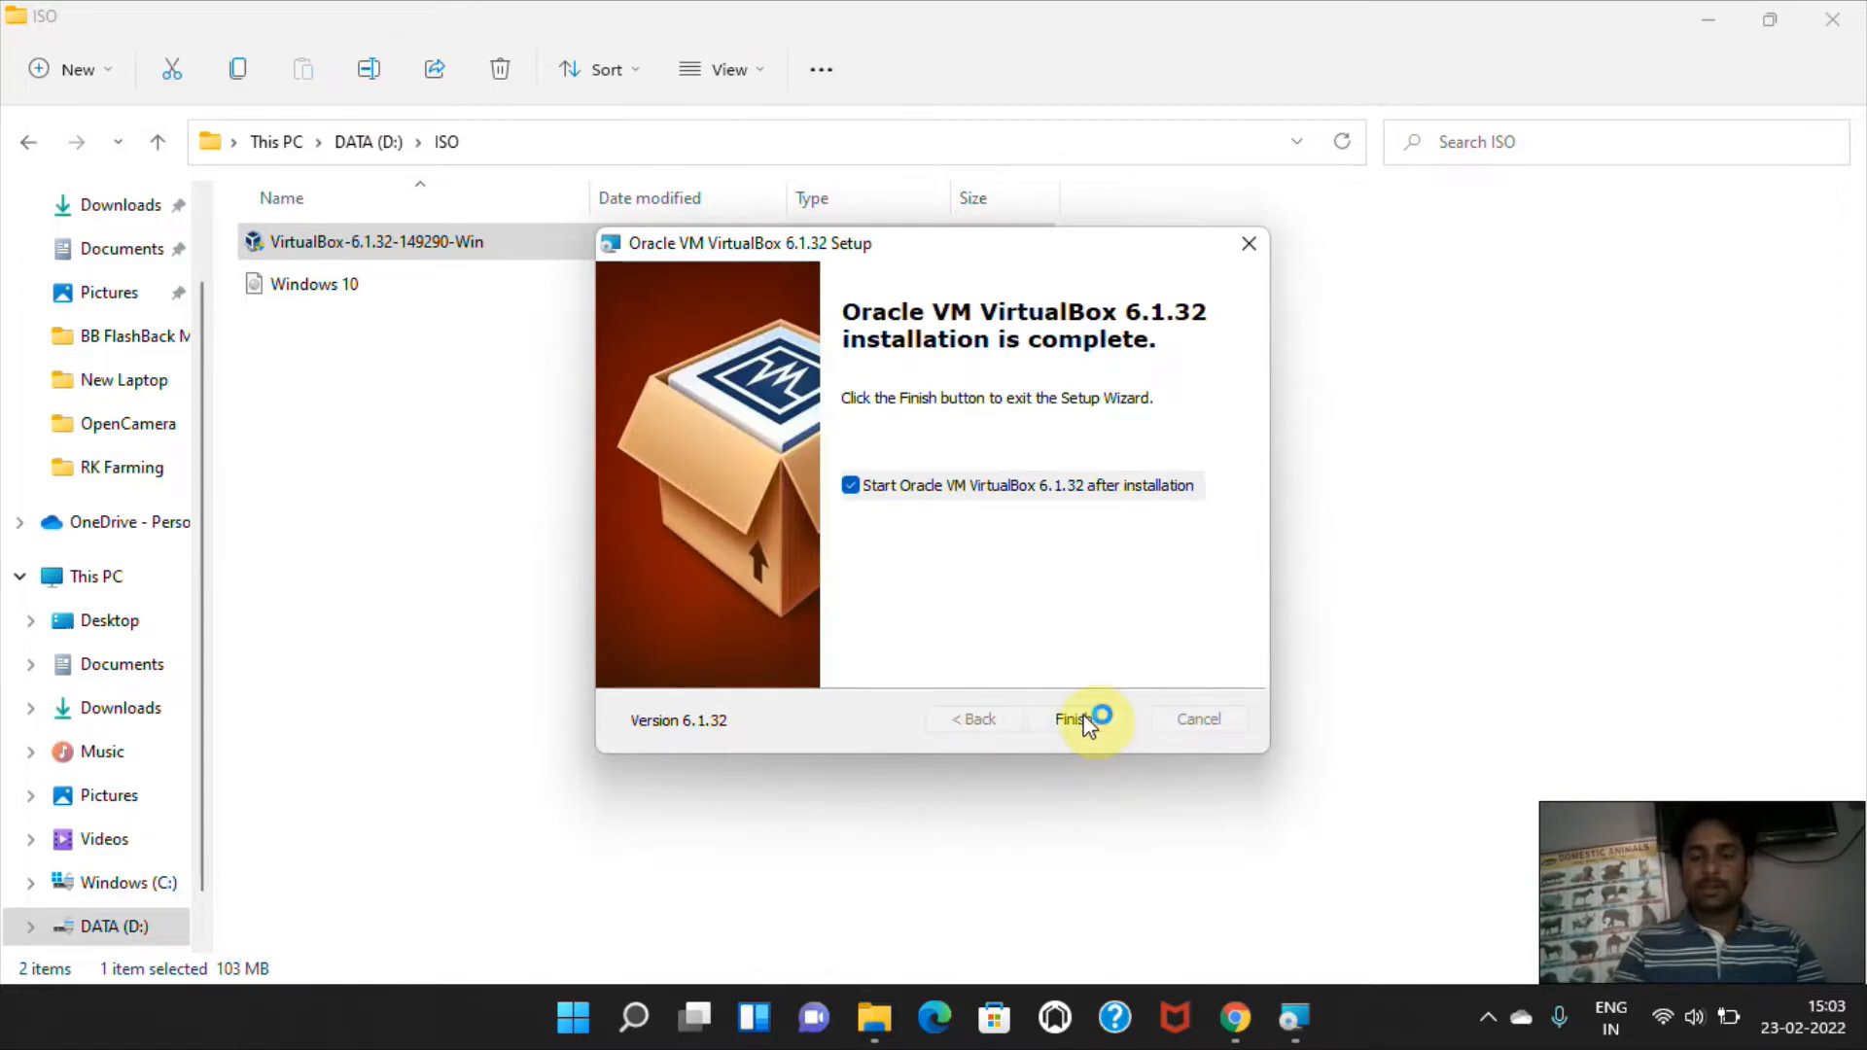
{"action": "left_click", "coordinate": [1086, 722]}
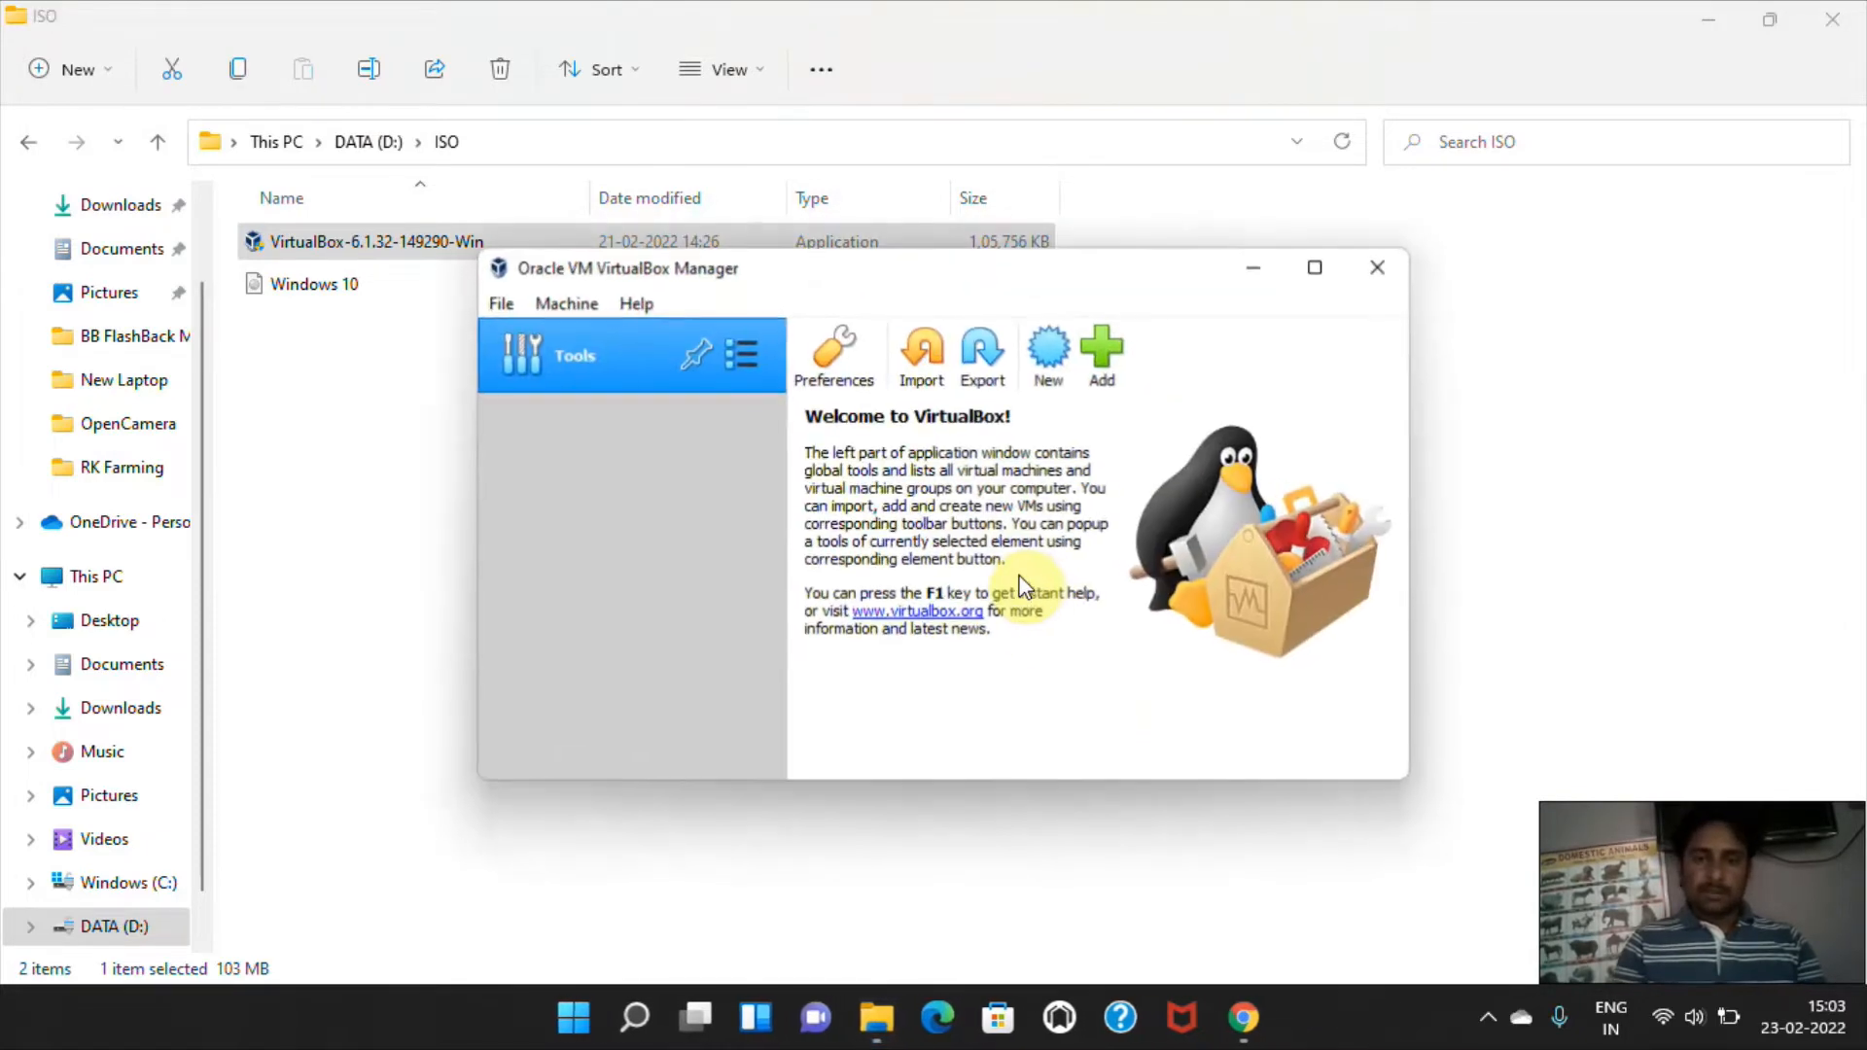
Maximize the VirtualBox Manager window and start creating a new virtual machine named Win10vm.
{"action": "left_click", "coordinate": [1317, 269]}
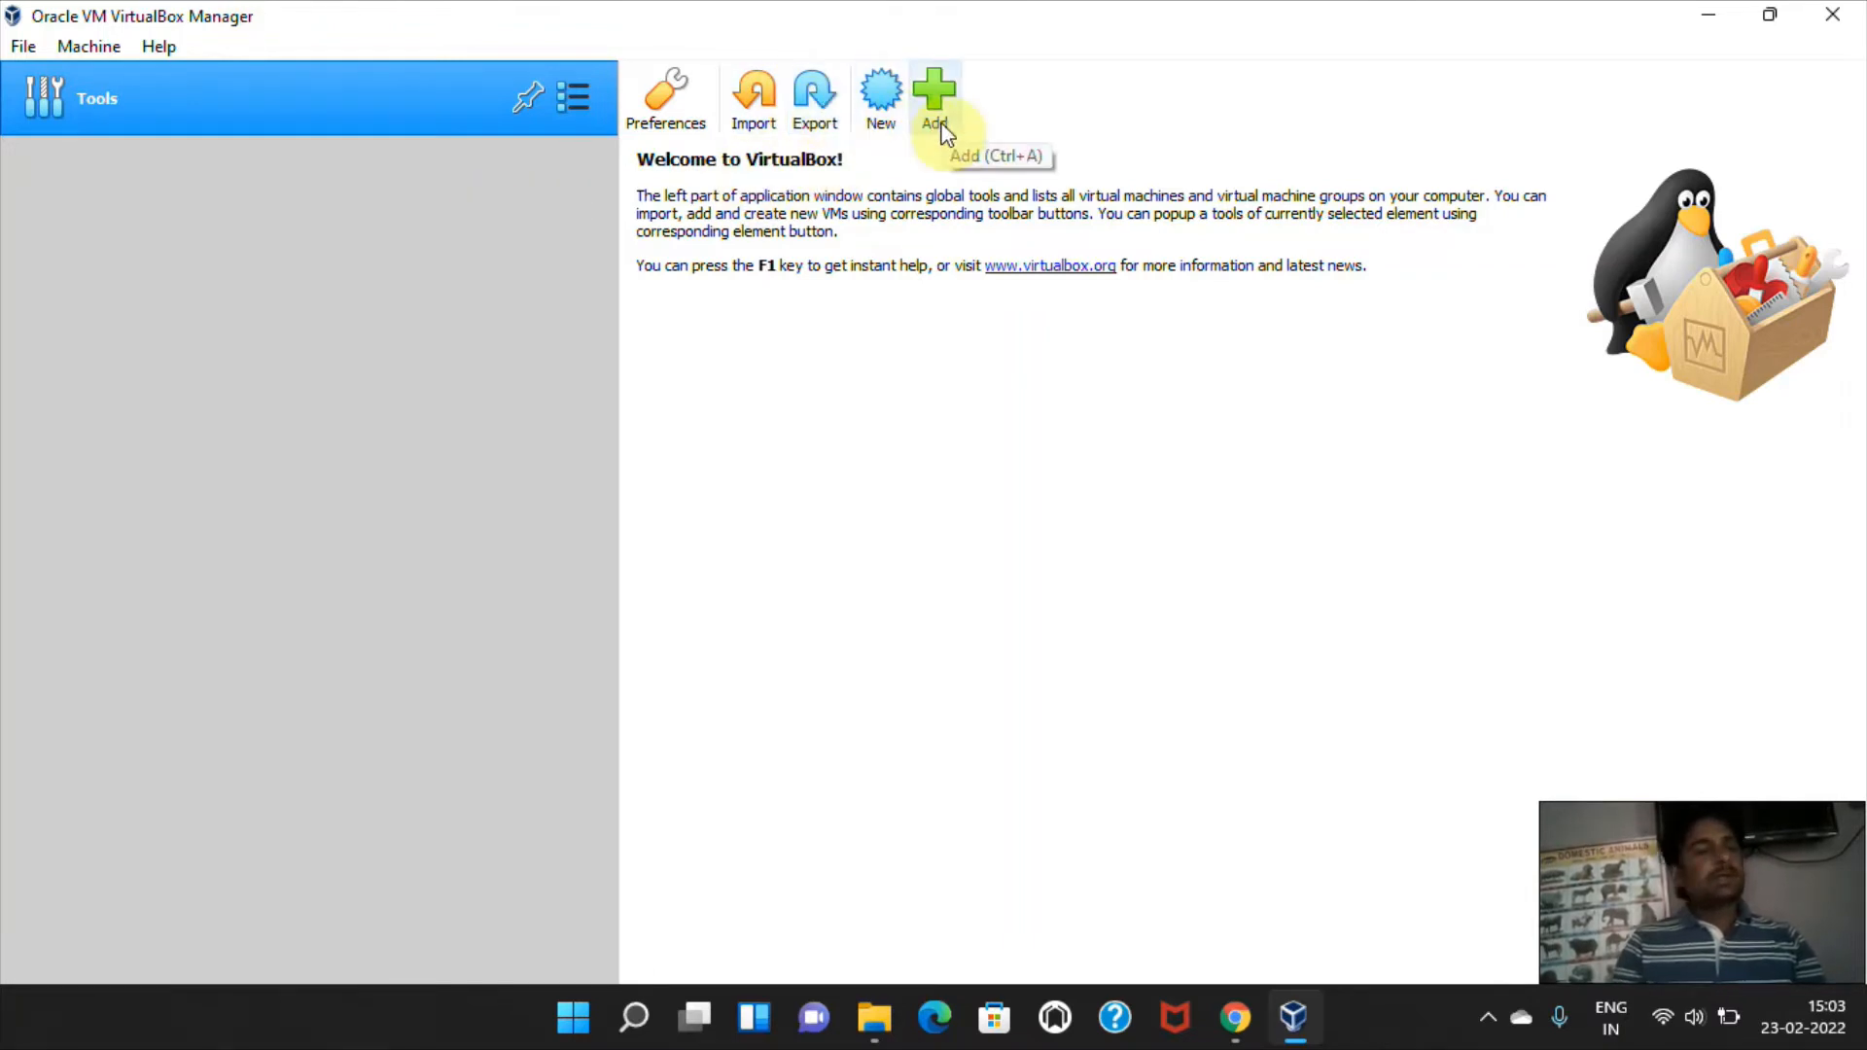
{"action": "left_click", "coordinate": [889, 131]}
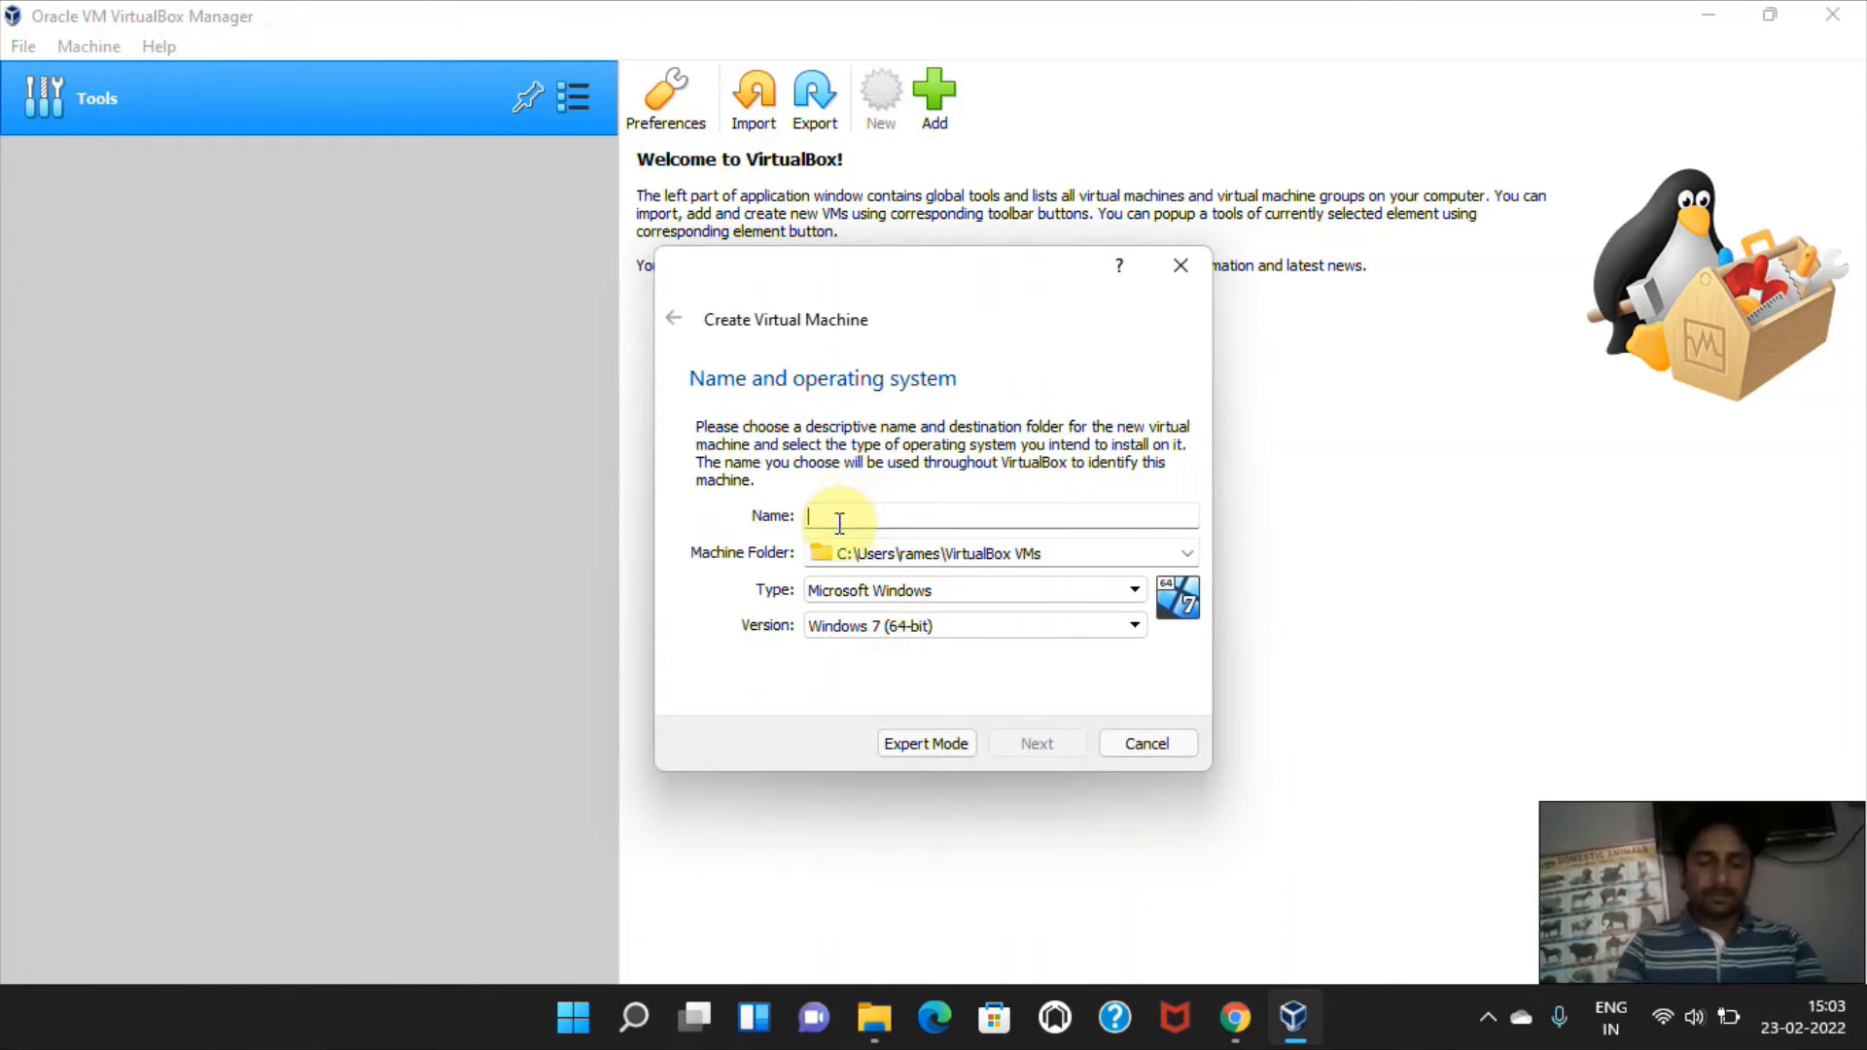
{"action": "type", "text": "Win"}
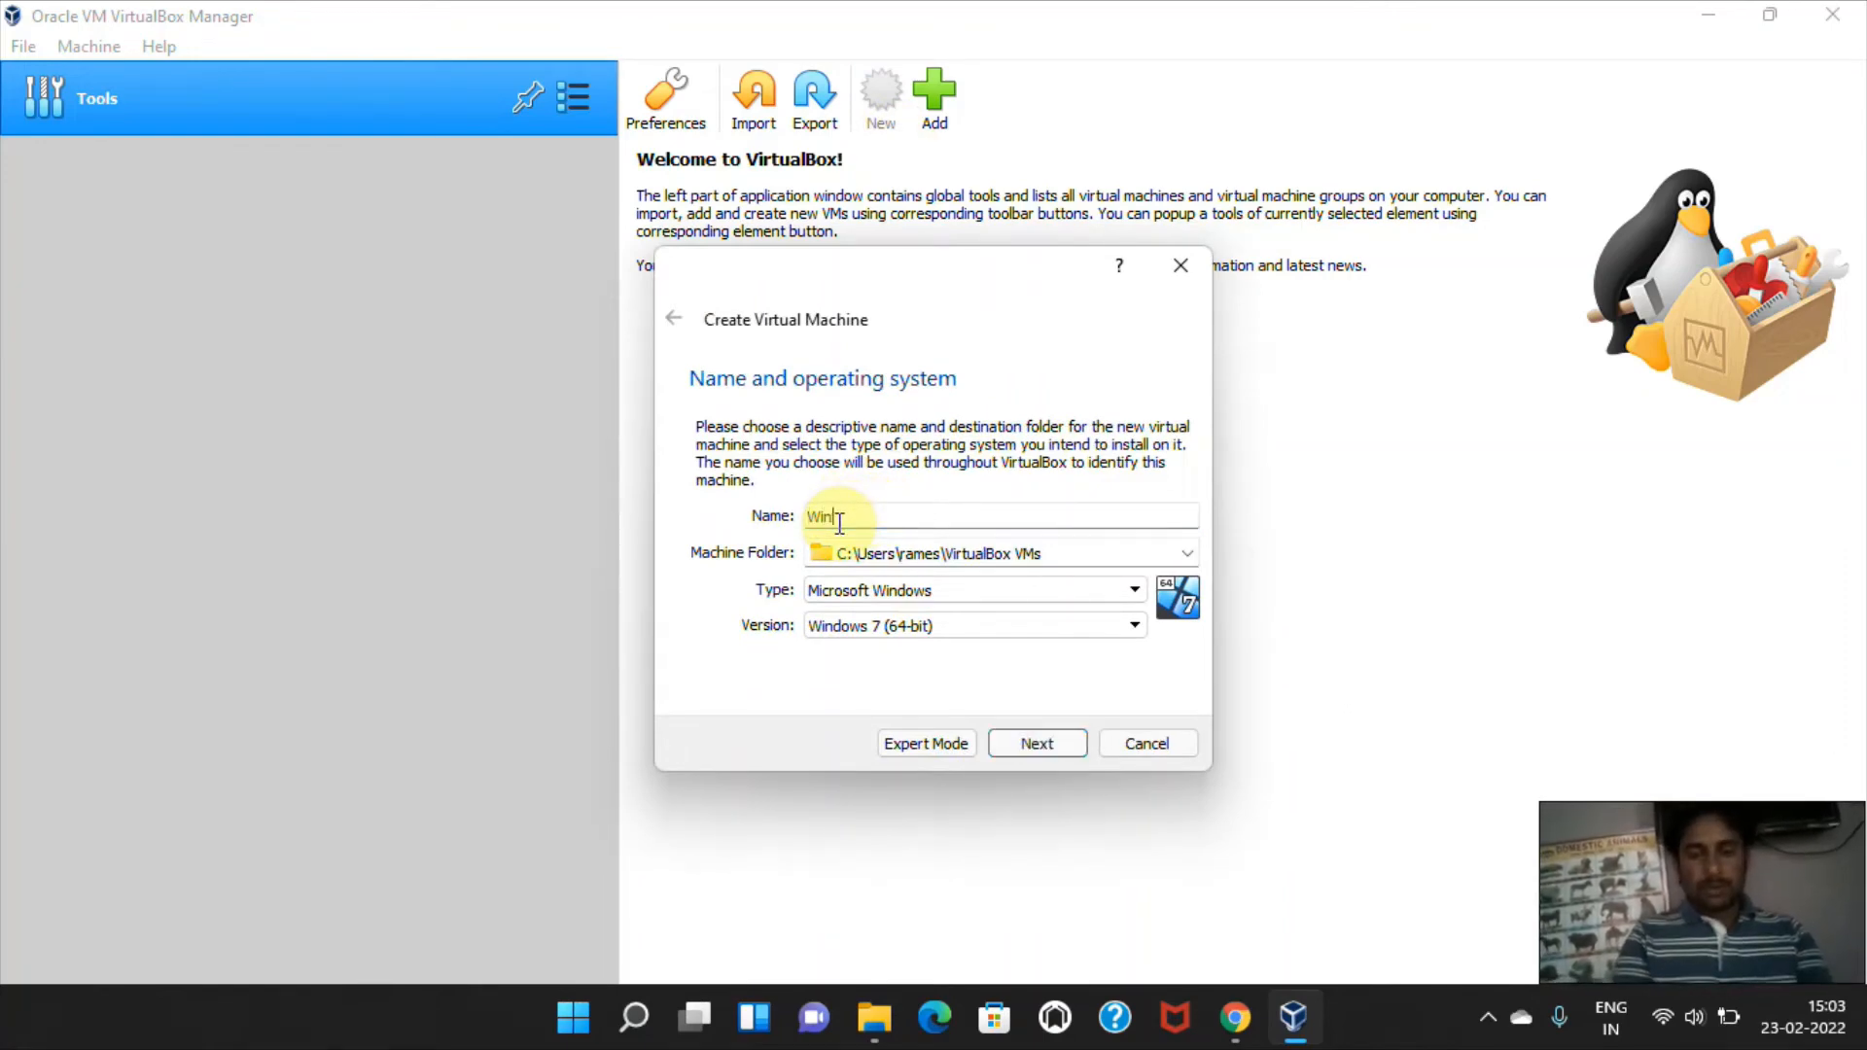
{"action": "type", "text": " 10"}
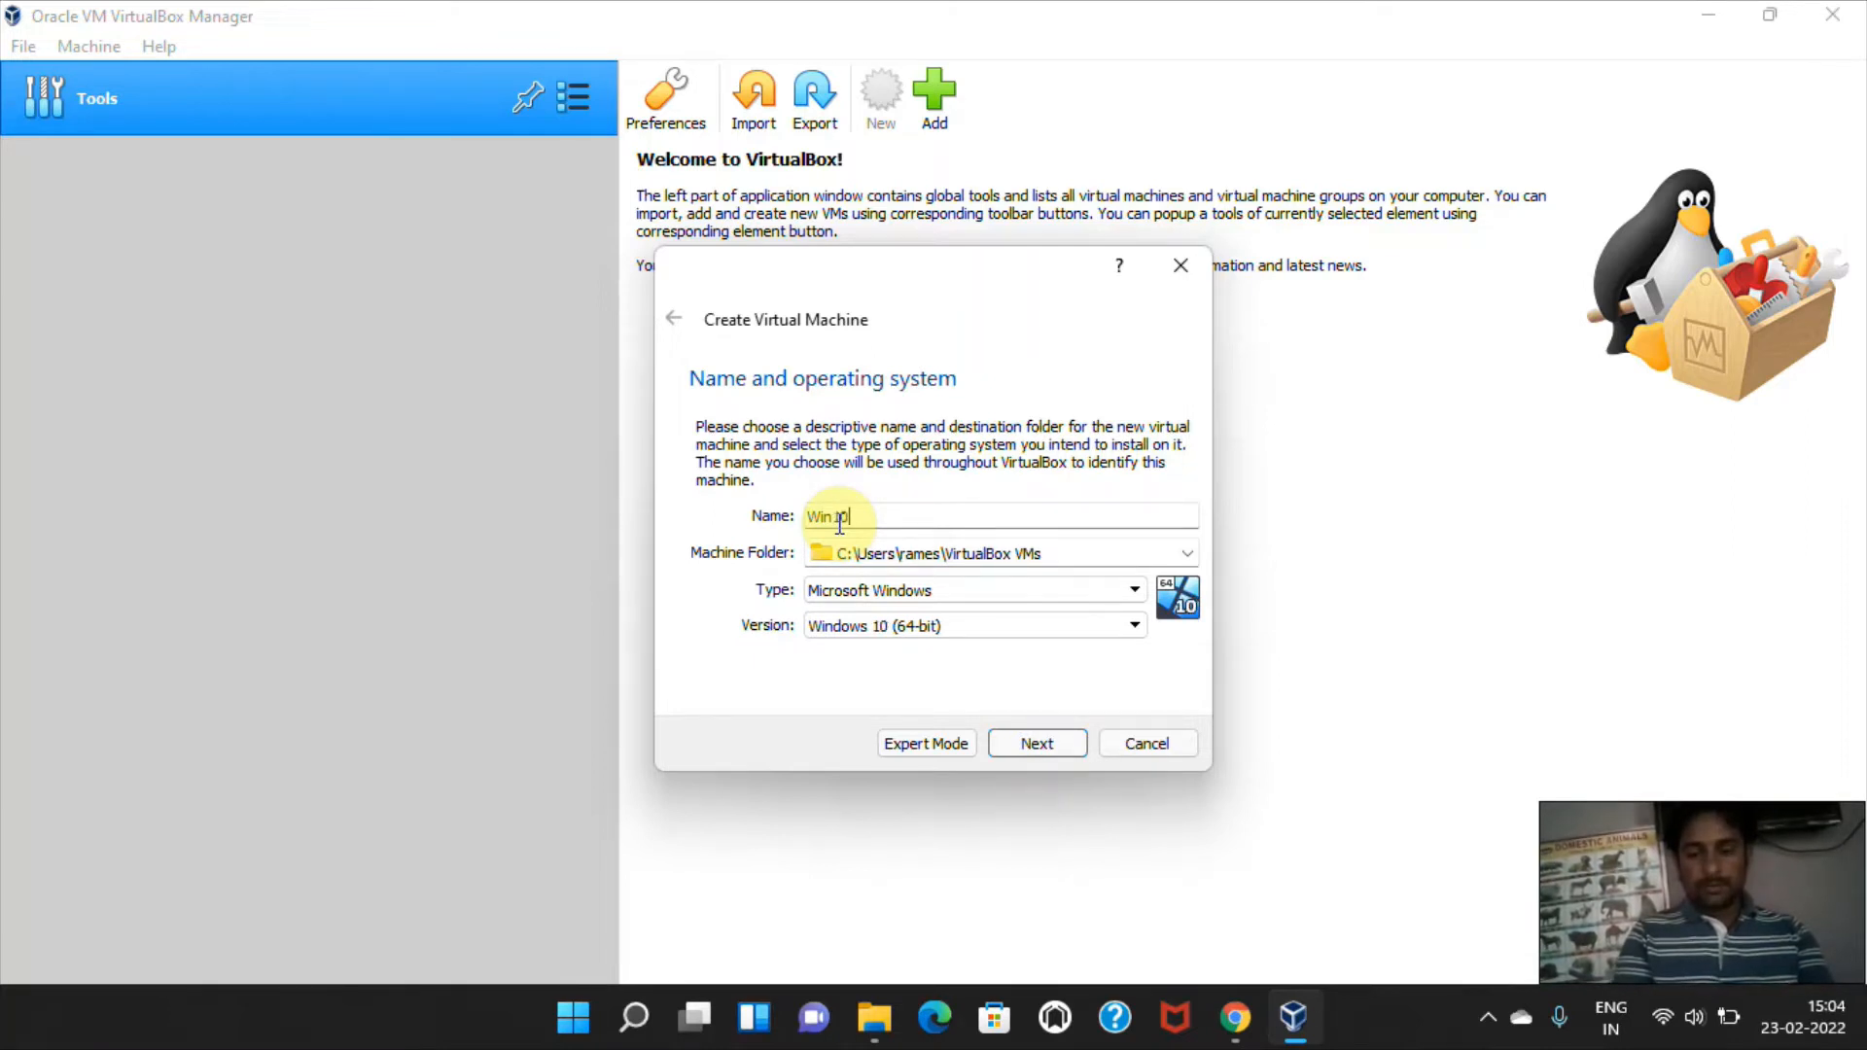
{"action": "type", "text": "vm"}
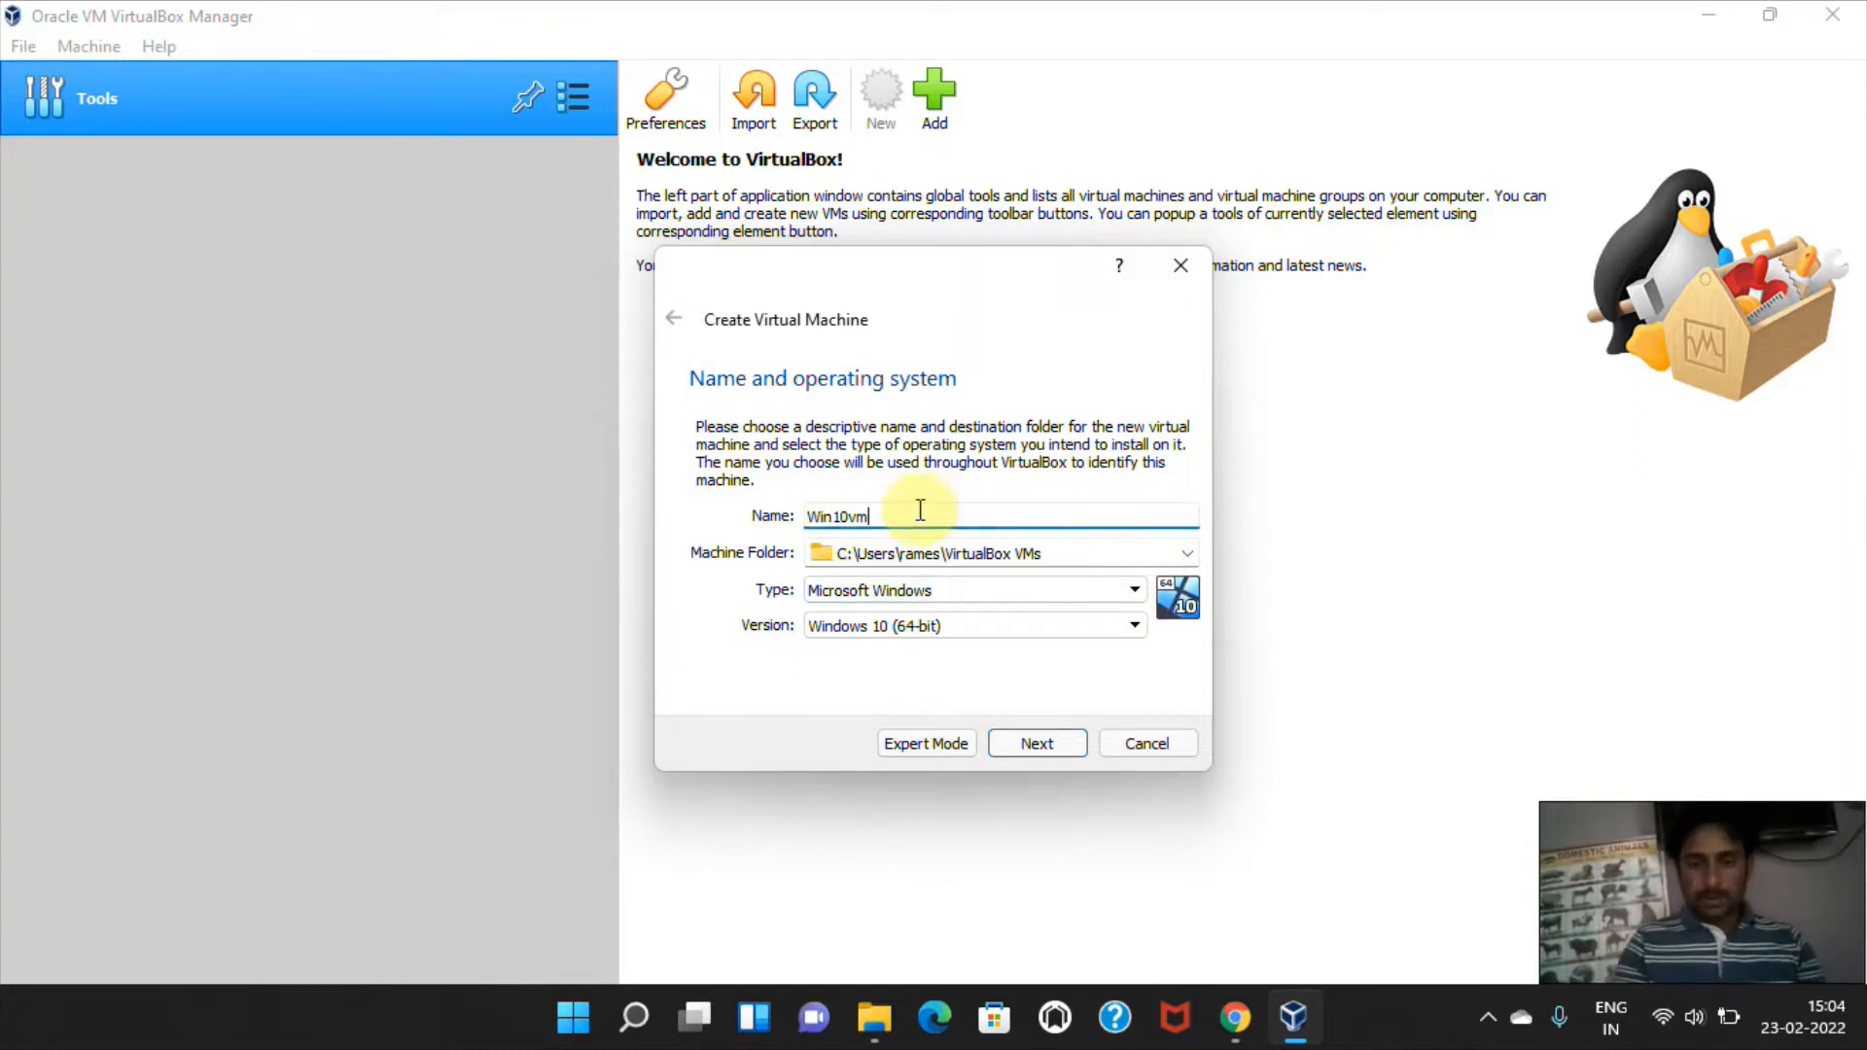
Choose another location for the machine folder and browse to the DATA (D:) drive.
{"action": "left_click", "coordinate": [1188, 553]}
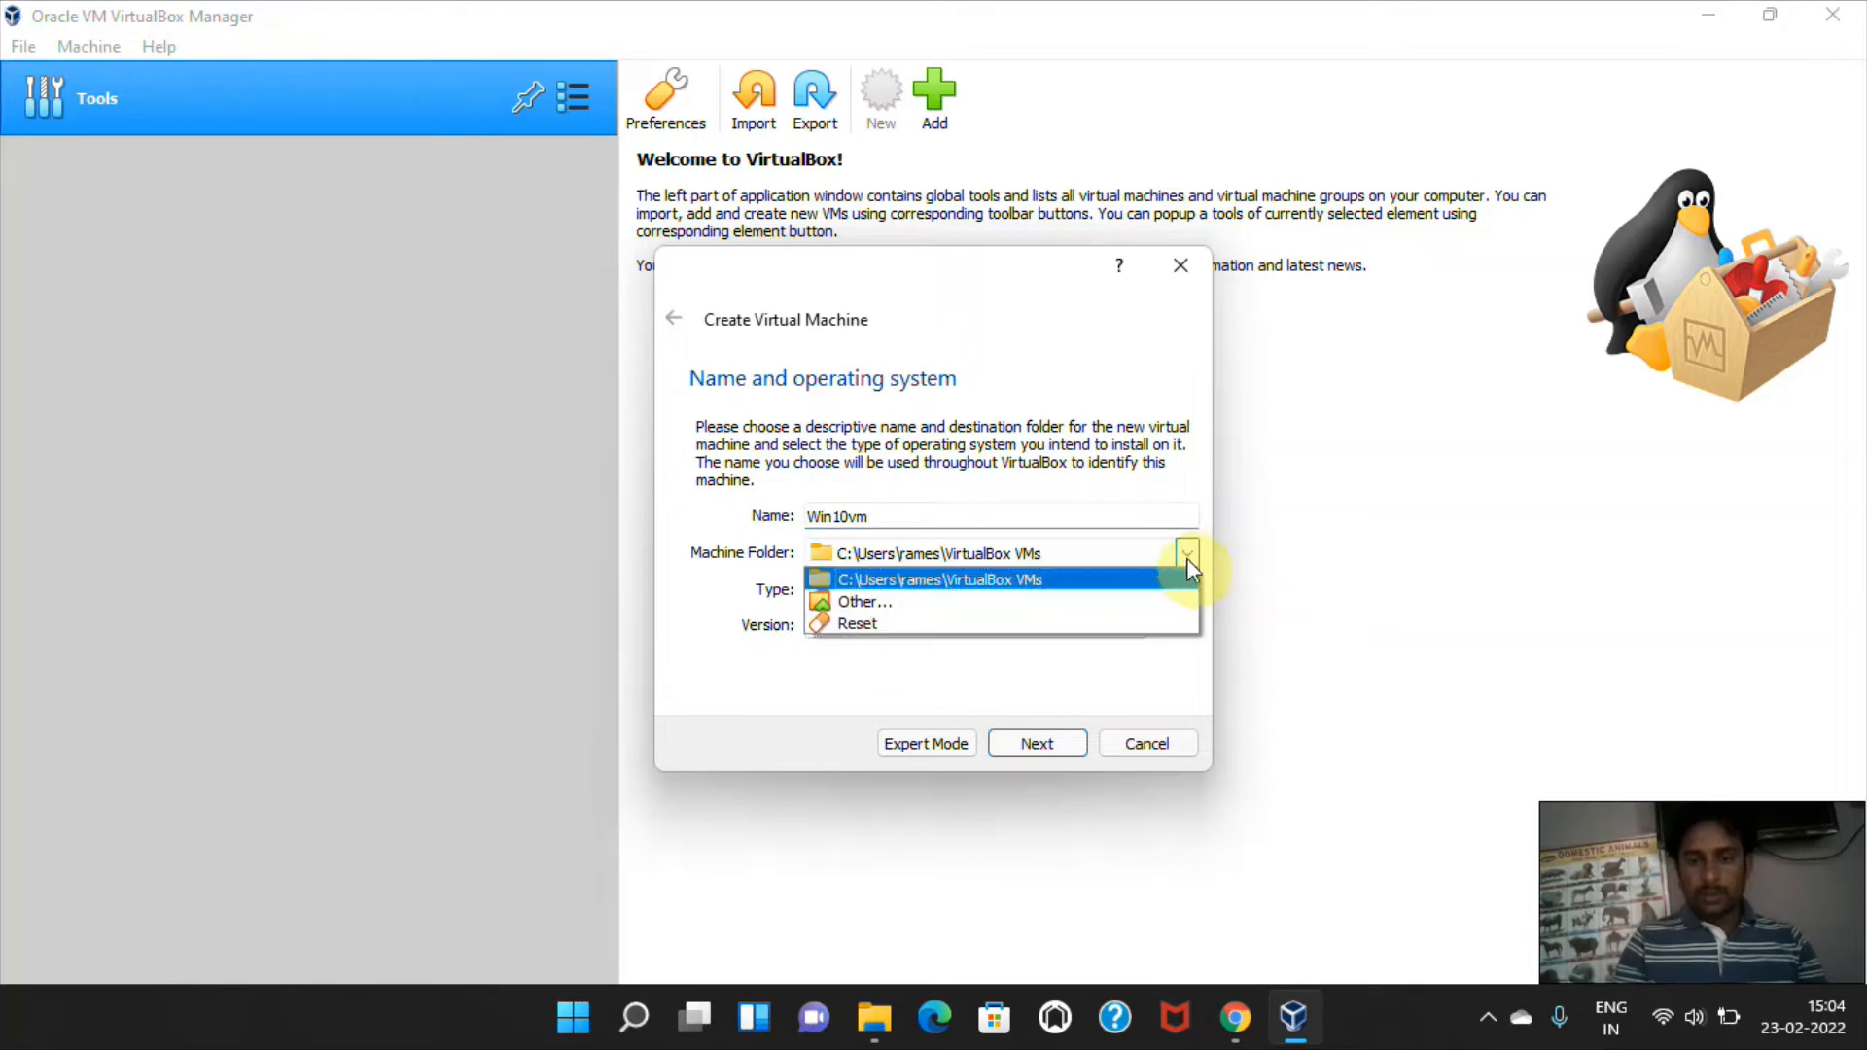
{"action": "left_click", "coordinate": [908, 607]}
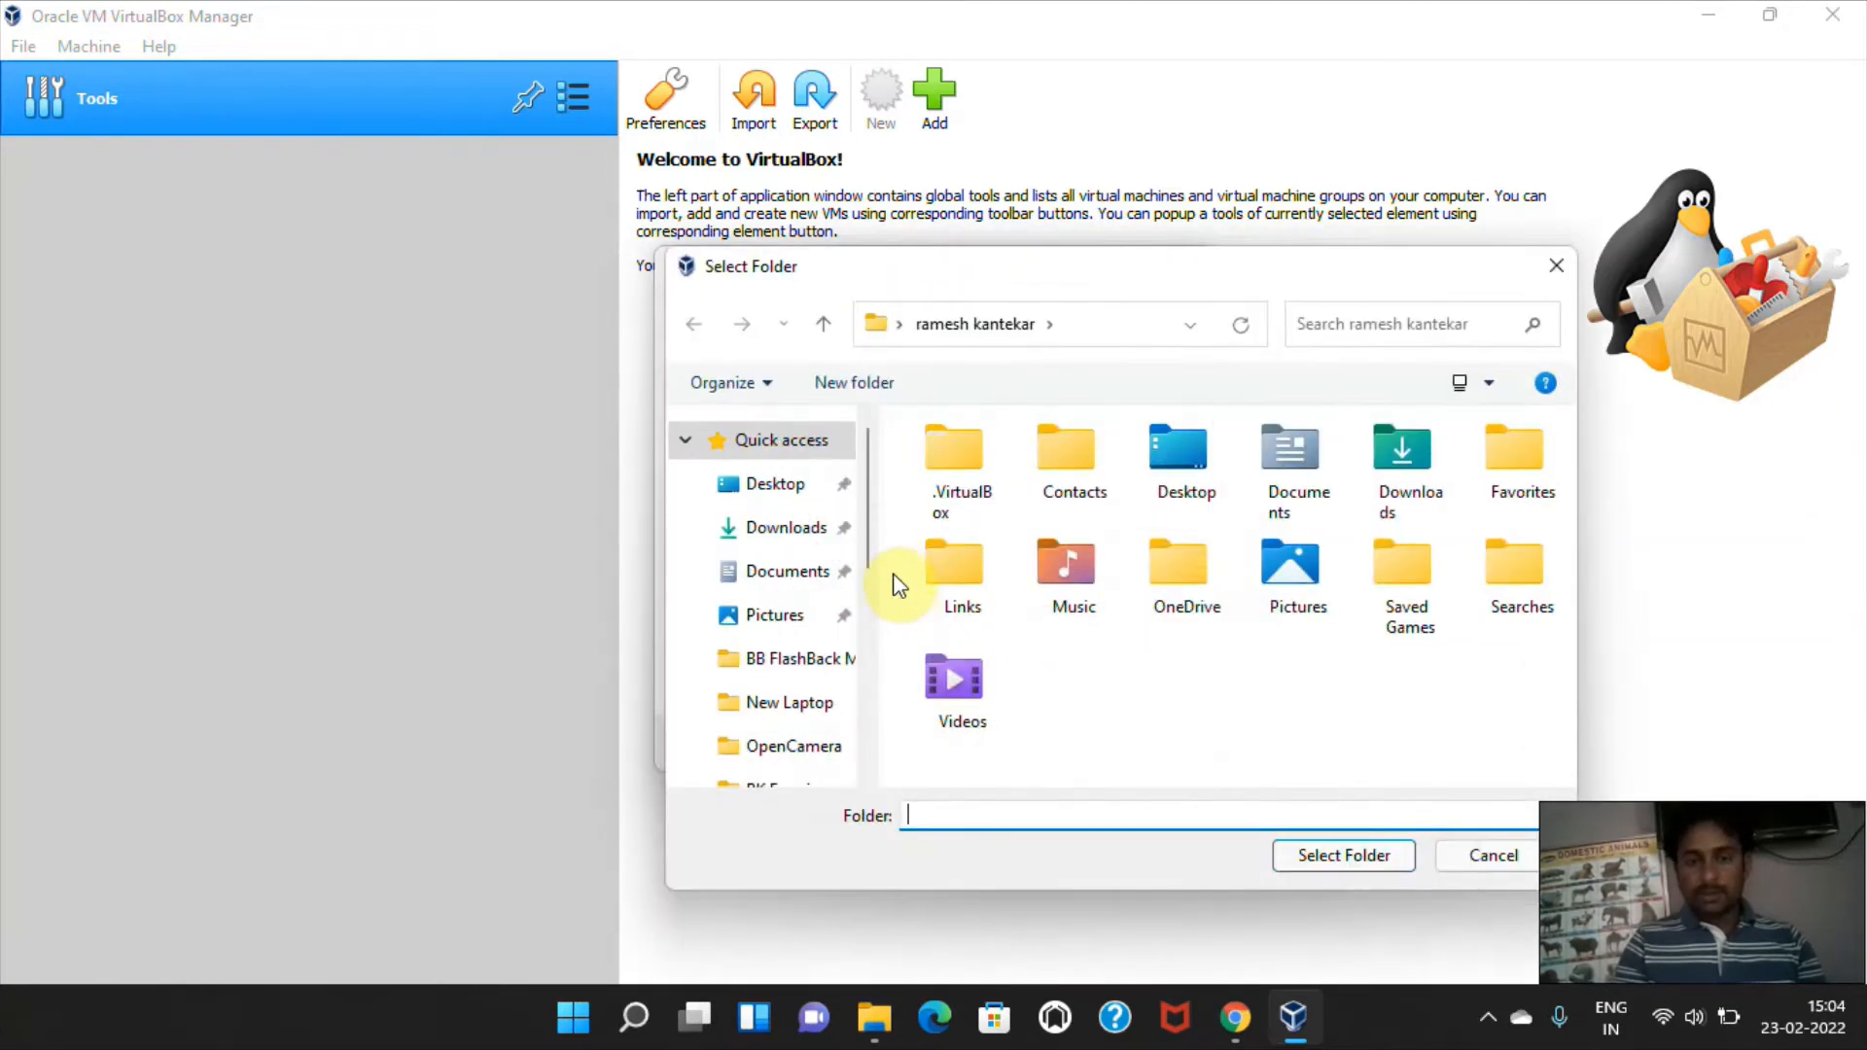
{"action": "left_click_drag", "start_coordinate": [863, 529], "coordinate": [869, 644]}
{"action": "left_click", "coordinate": [750, 584]}
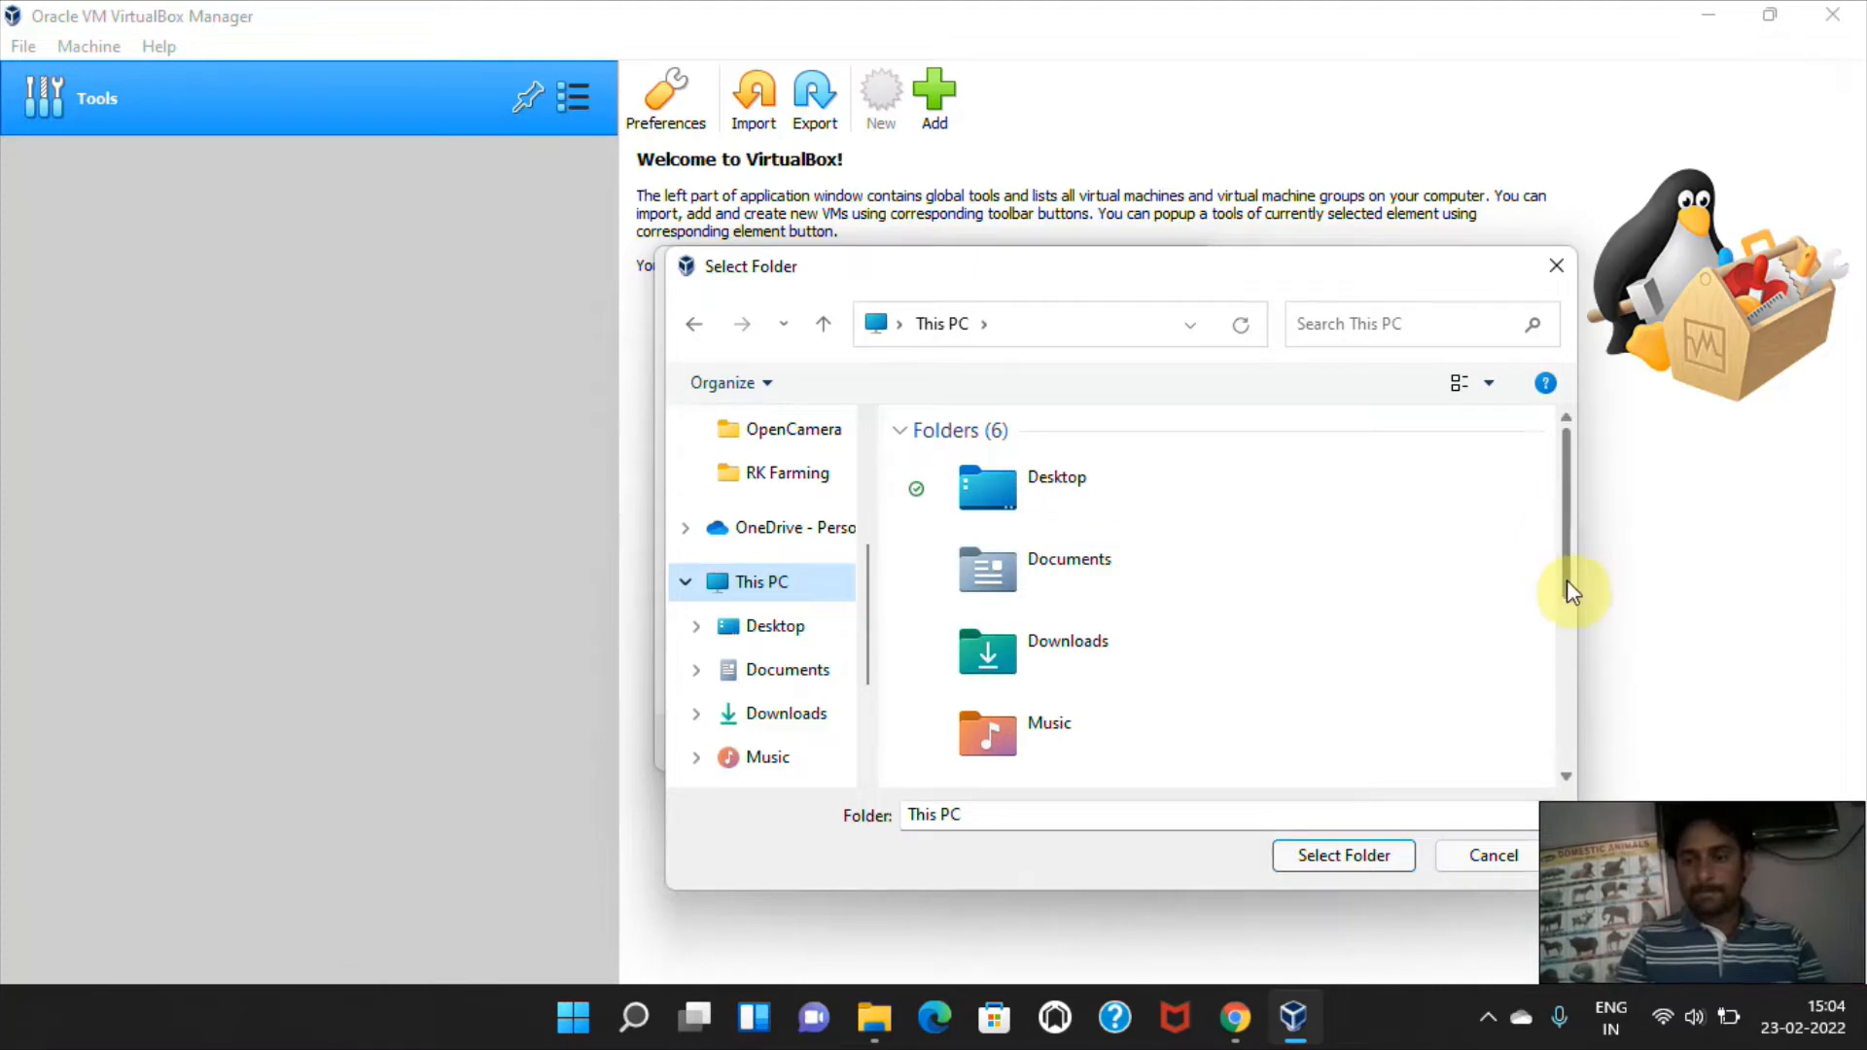
{"action": "left_click_drag", "start_coordinate": [1567, 582], "coordinate": [1559, 717]}
{"action": "double_click", "coordinate": [1162, 746]}
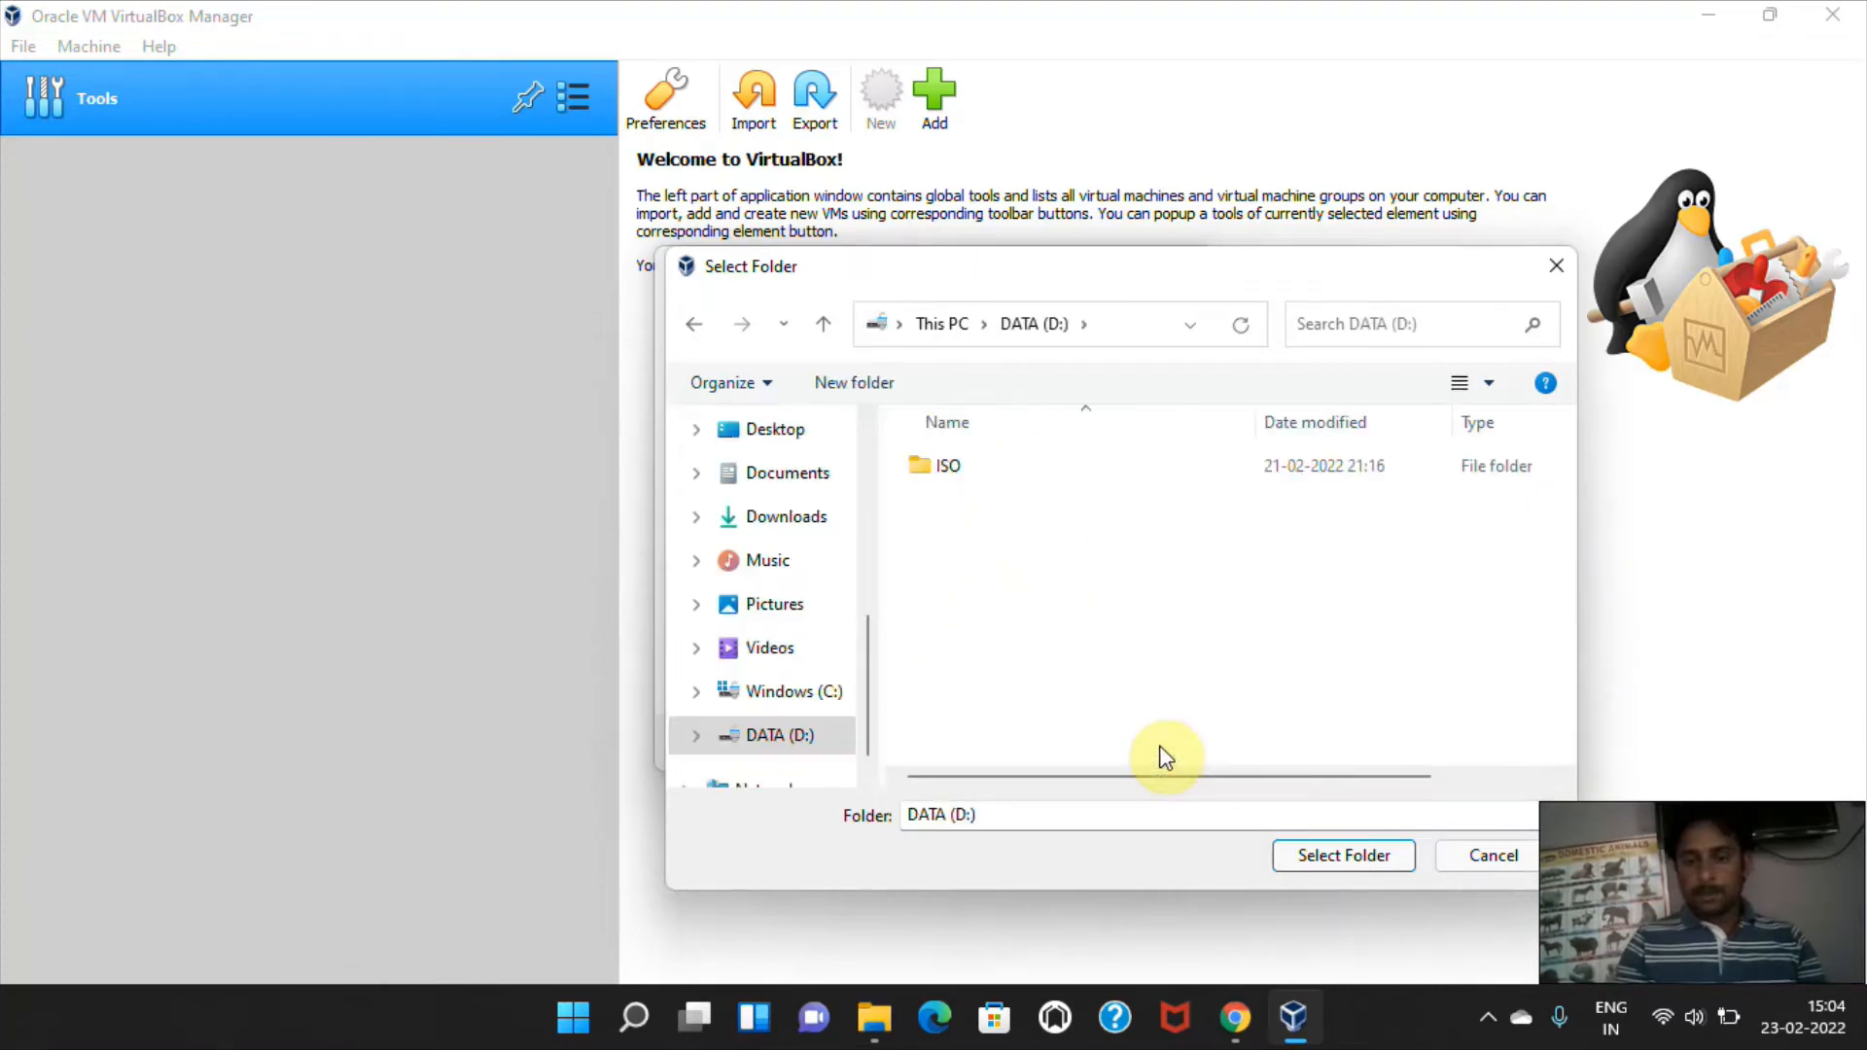
Create a new folder named VMeN on the DATA (D:) drive.
{"action": "right_click", "coordinate": [1018, 609]}
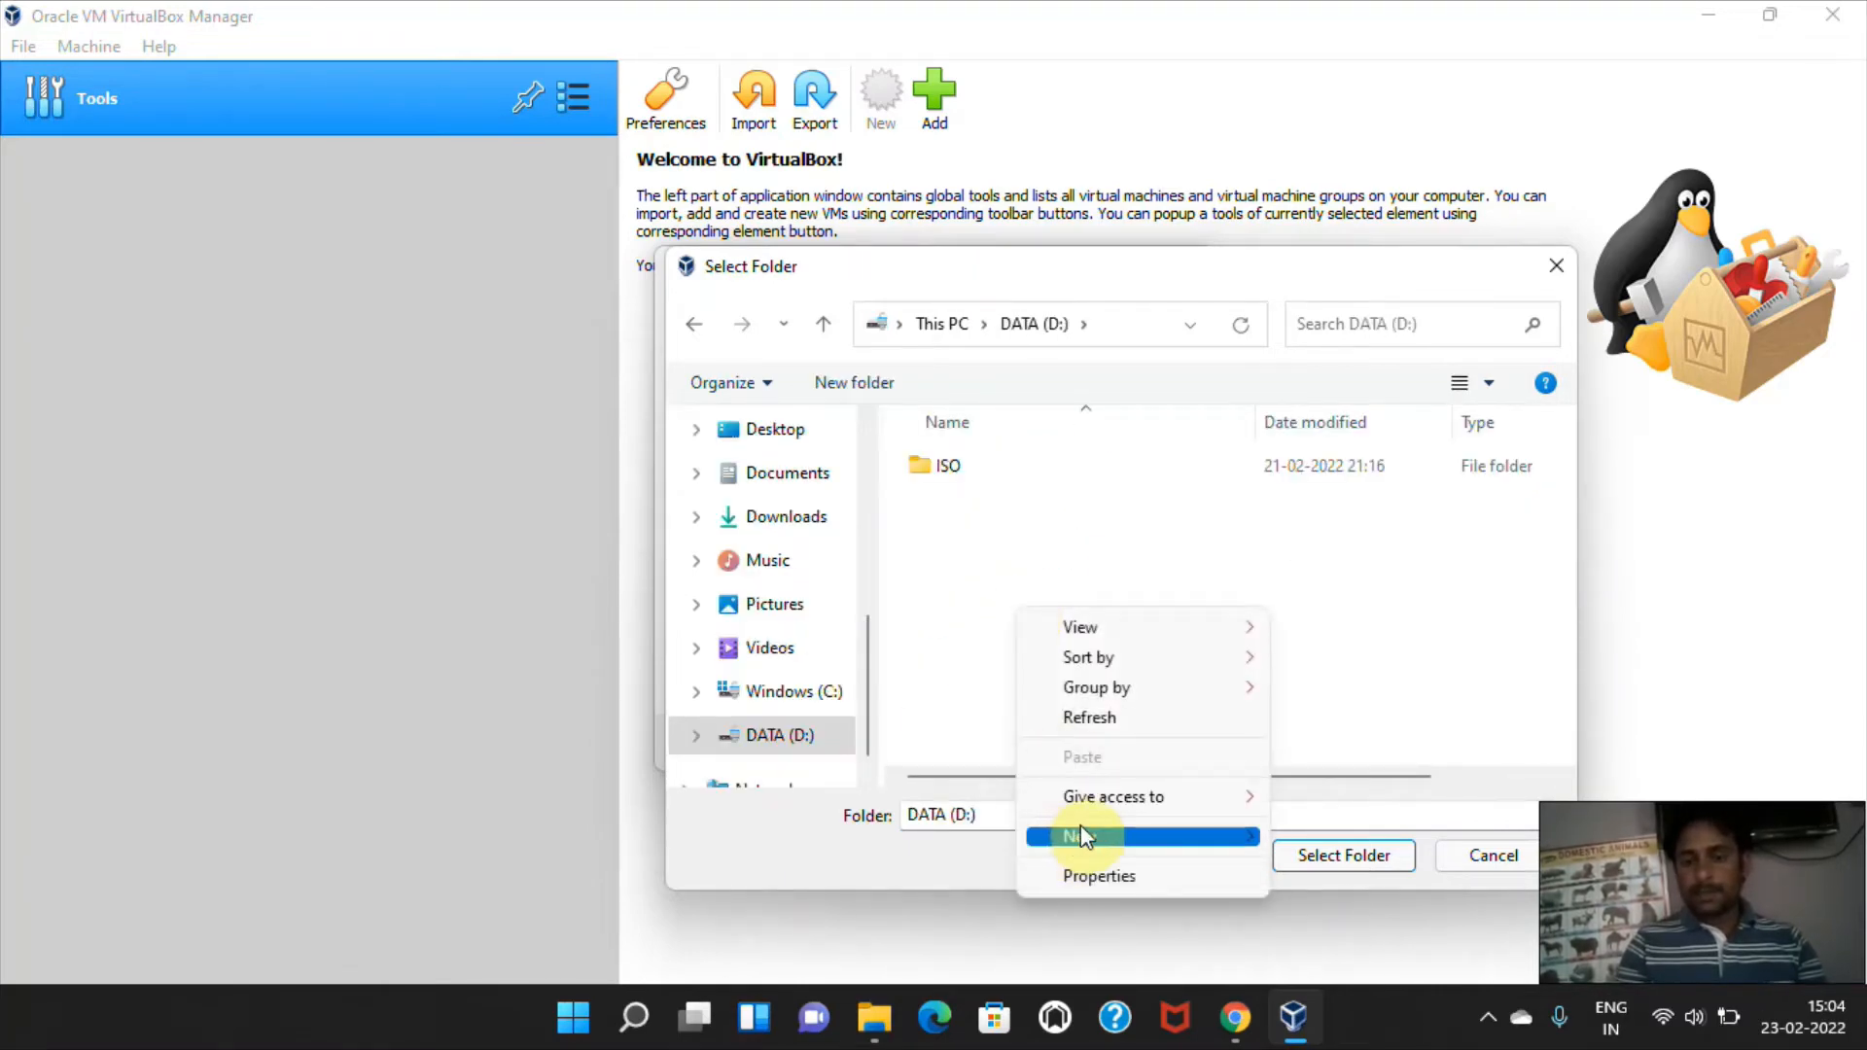
{"action": "mouse_move", "coordinate": [1079, 837]}
{"action": "left_click", "coordinate": [1360, 619]}
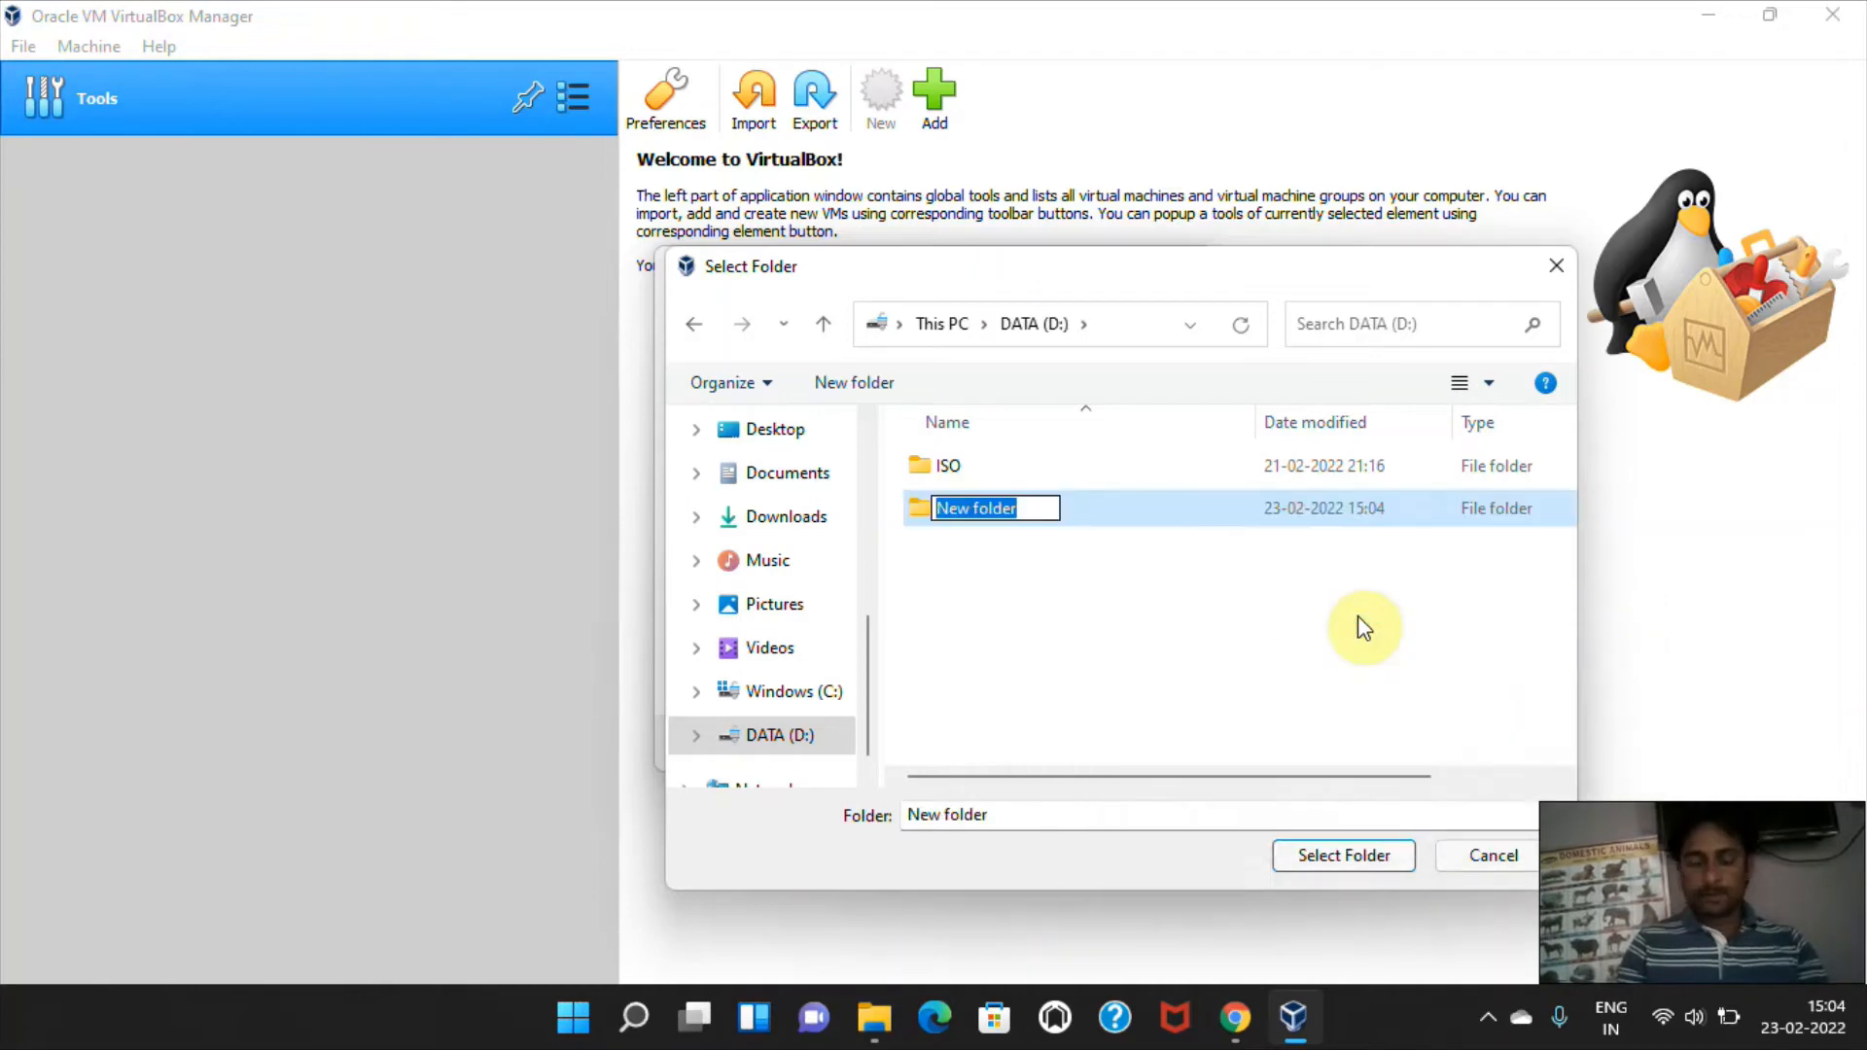
{"action": "type", "text": "V"}
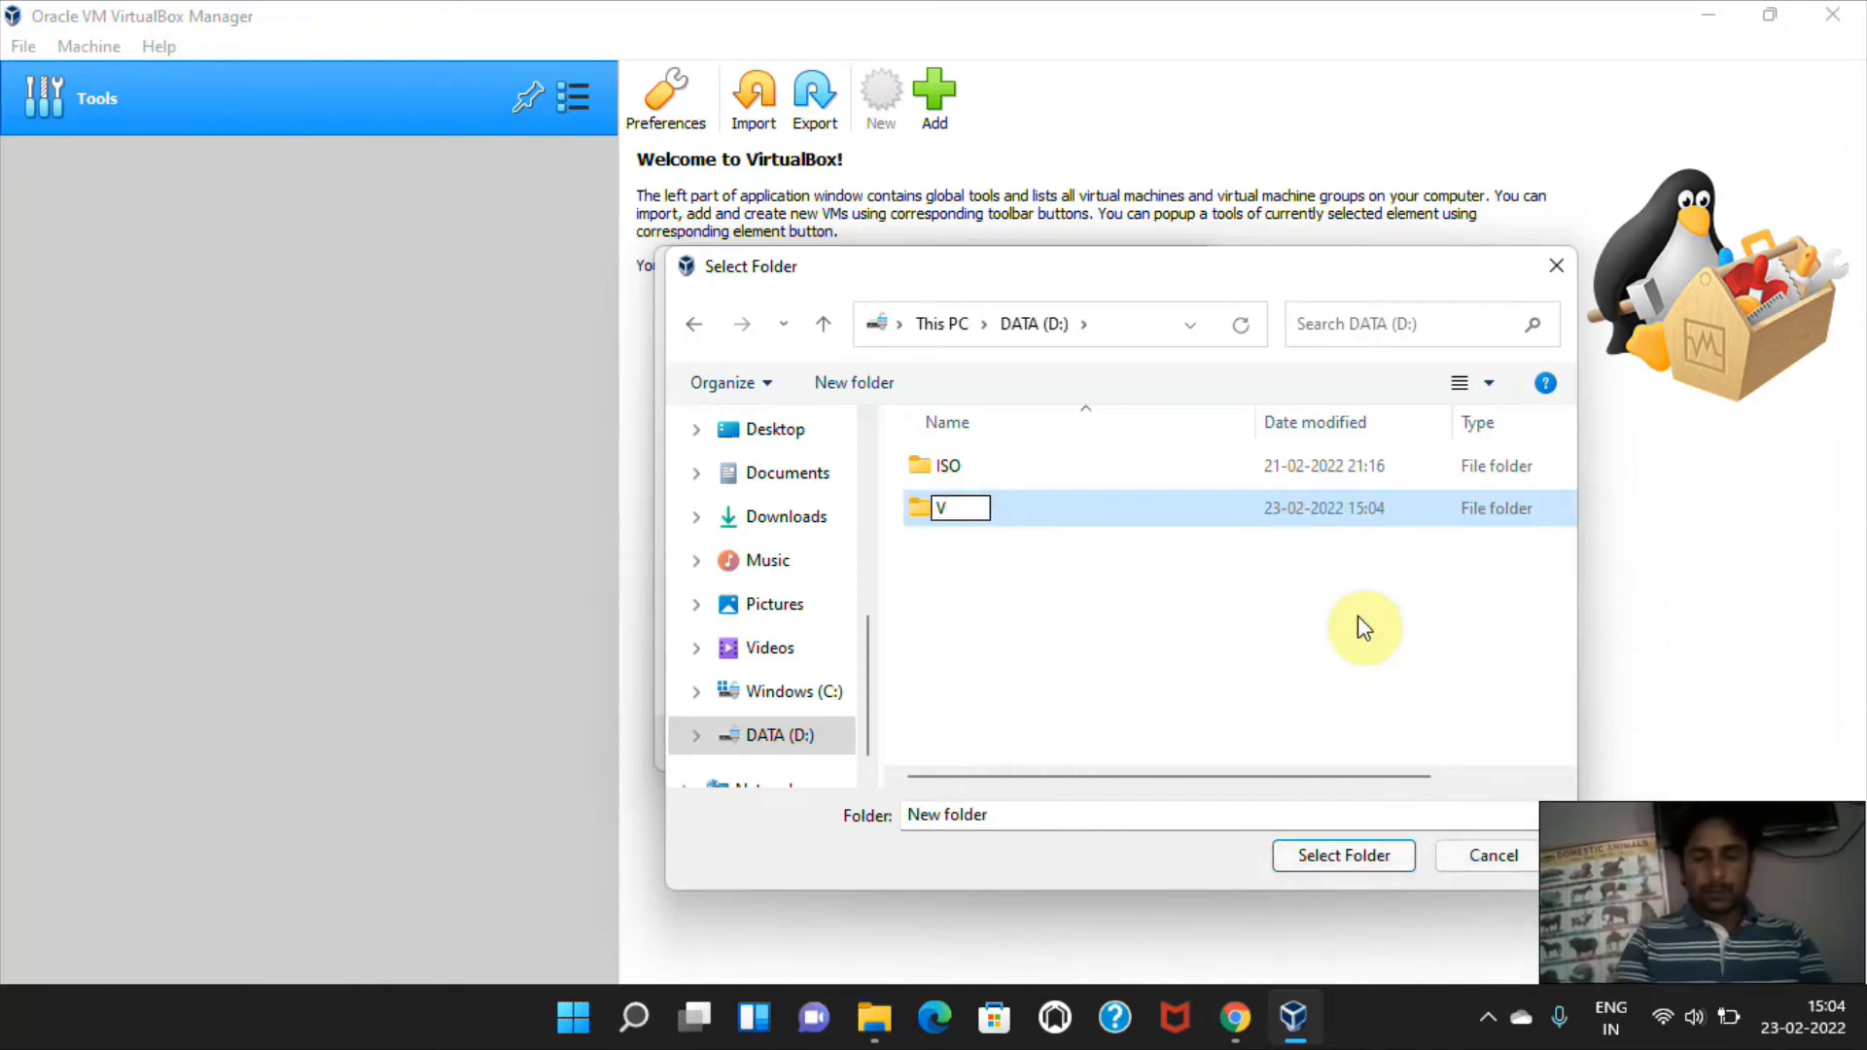
{"action": "type", "text": "MeN"}
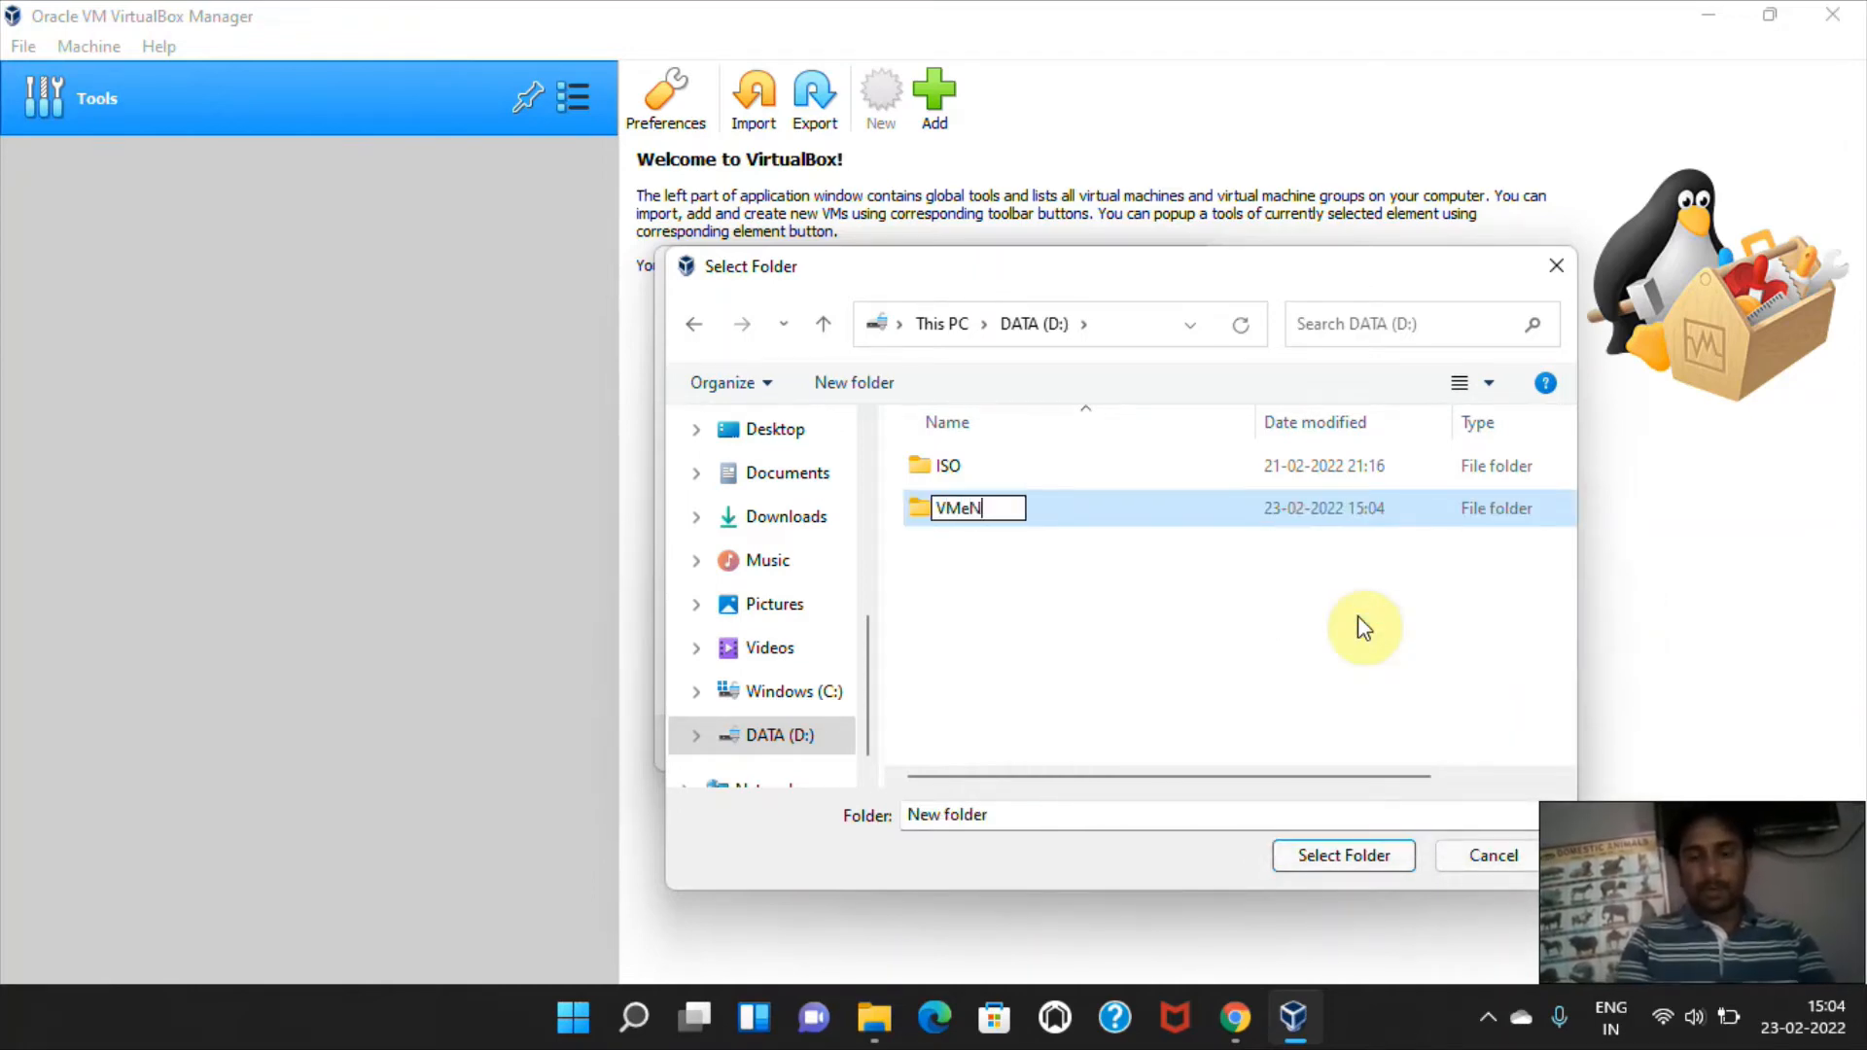
{"action": "key", "text": "Return"}
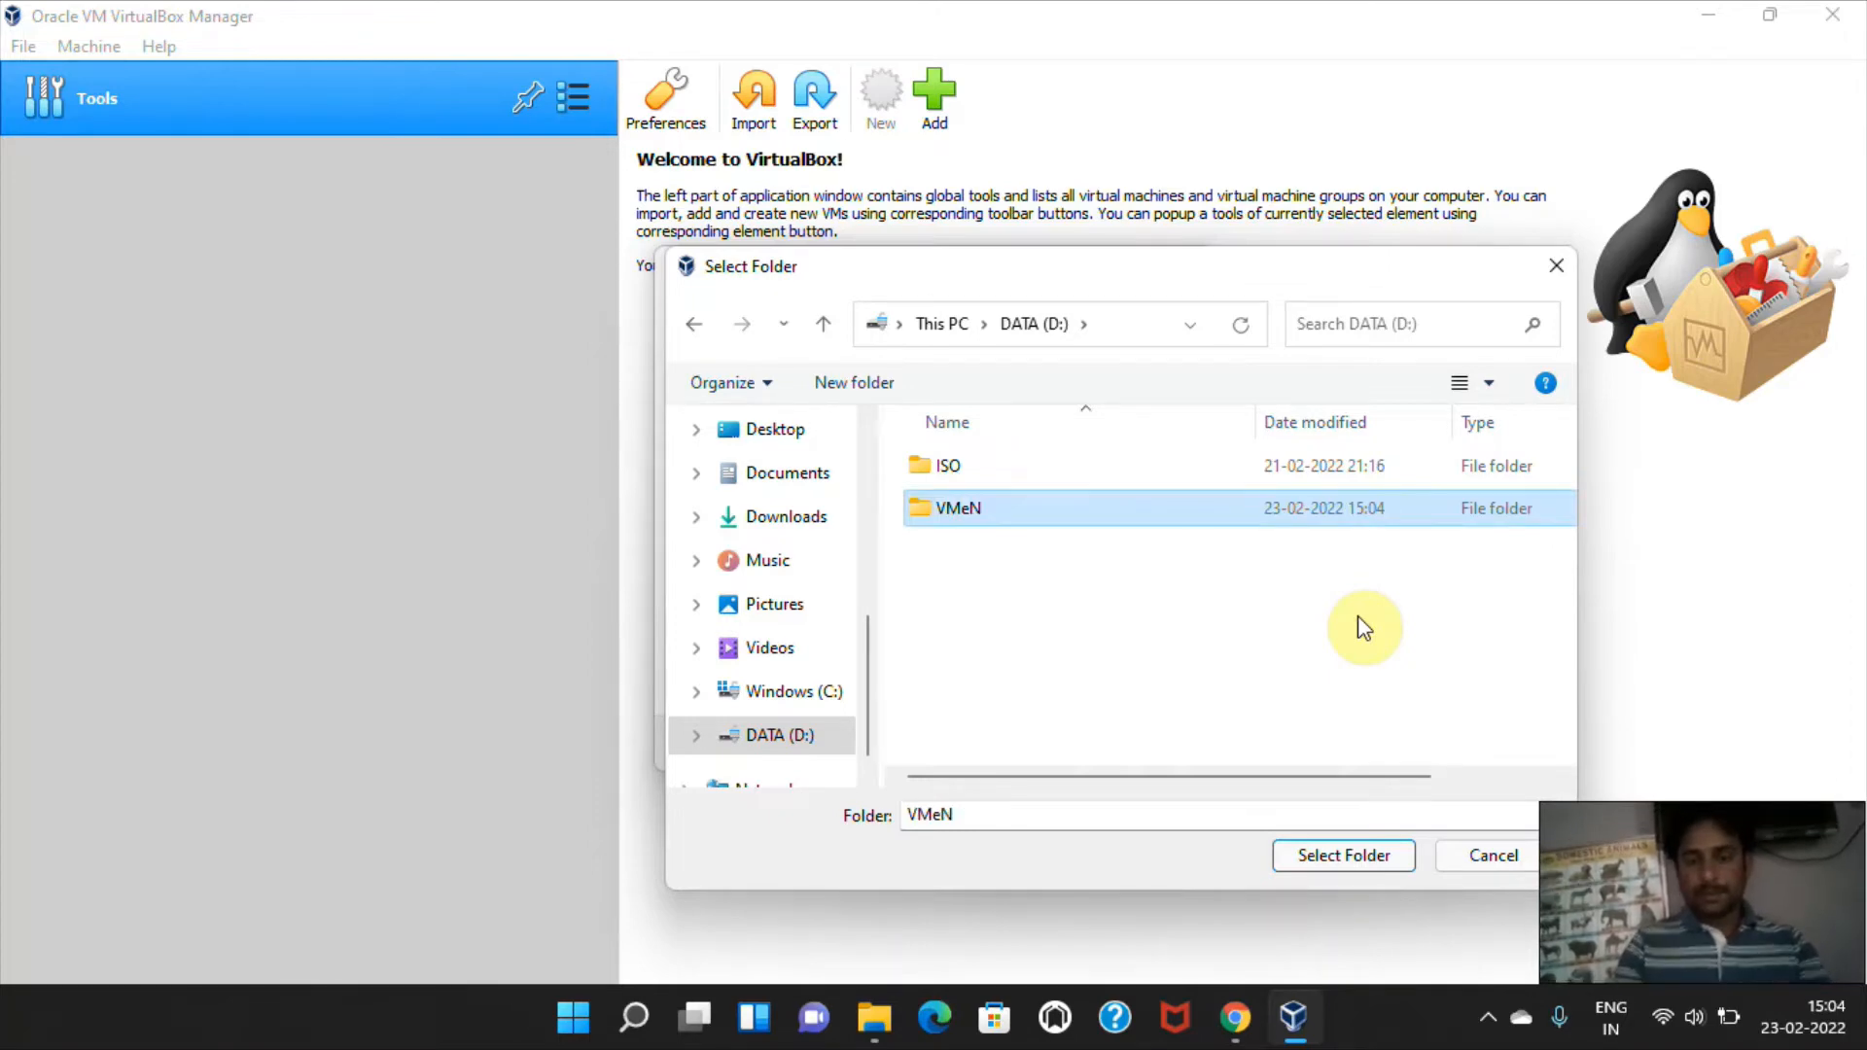
Create a folder named Win10 inside VMeN and select it as the machine folder.
{"action": "double_click", "coordinate": [963, 512]}
{"action": "right_click", "coordinate": [953, 536]}
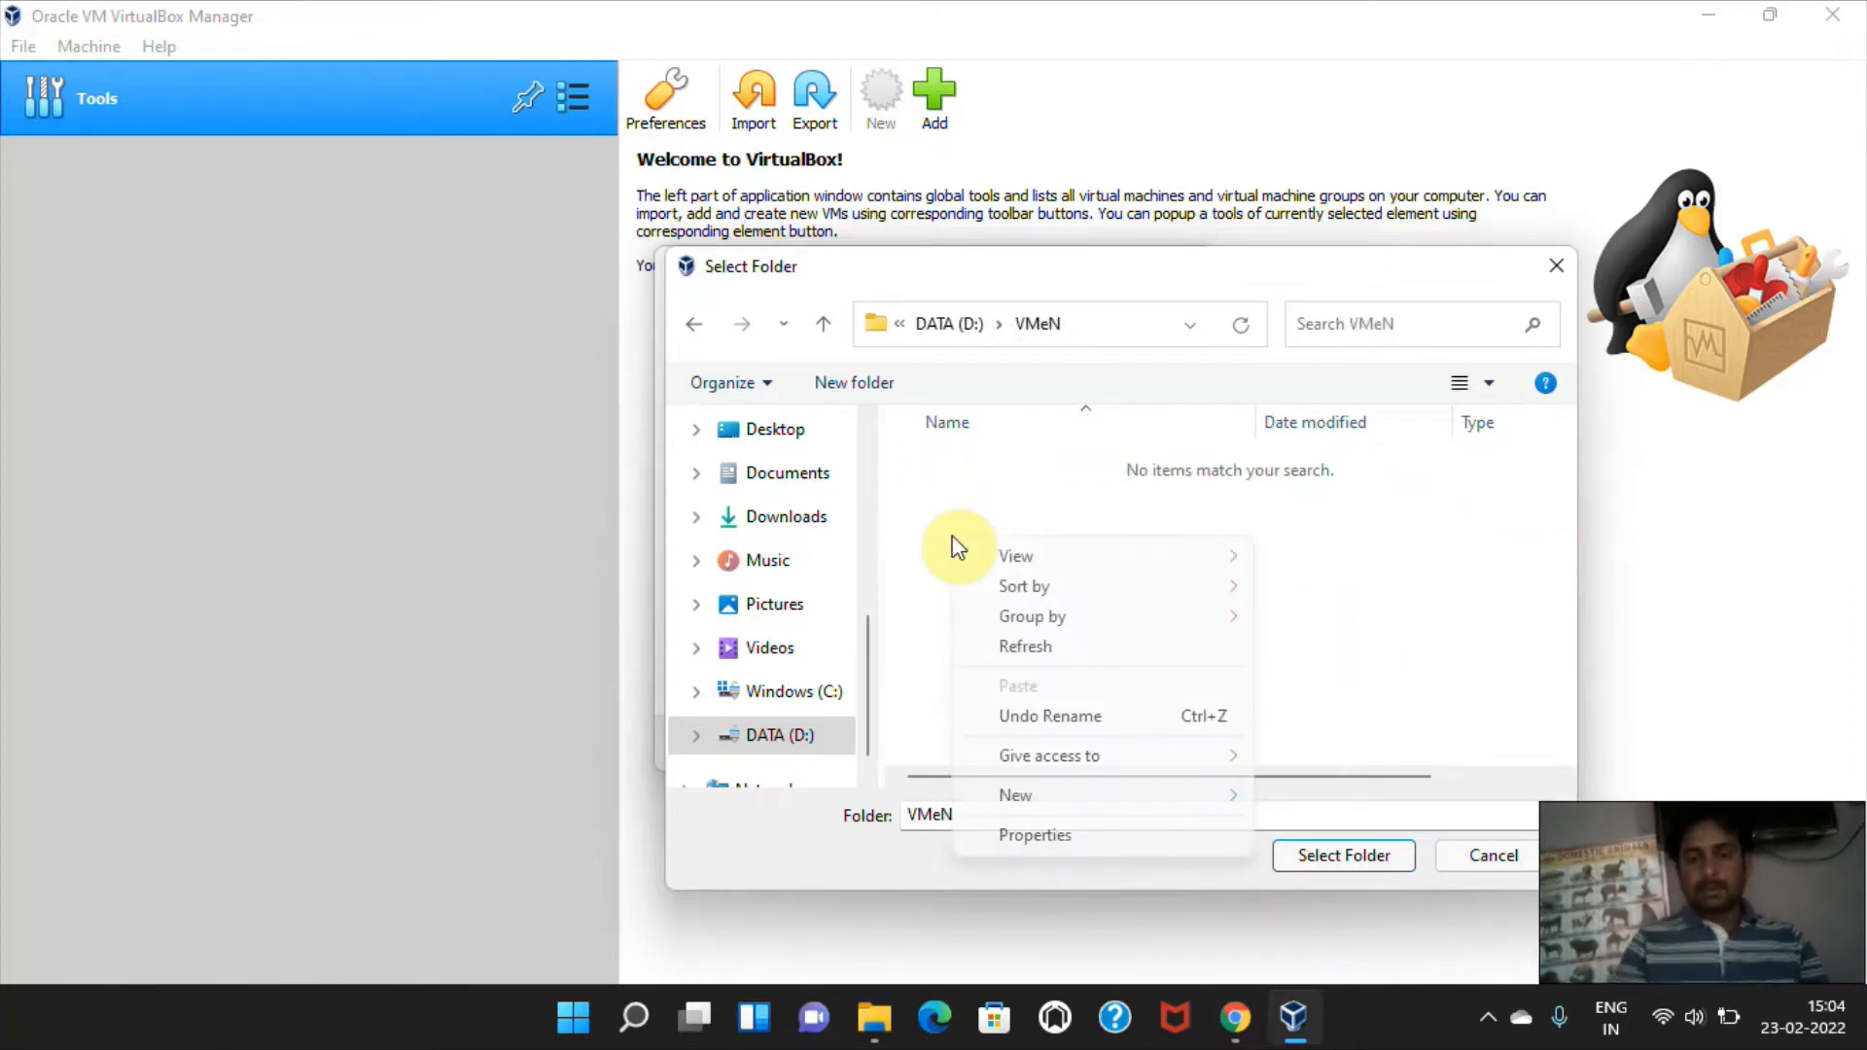
{"action": "mouse_move", "coordinate": [1054, 808]}
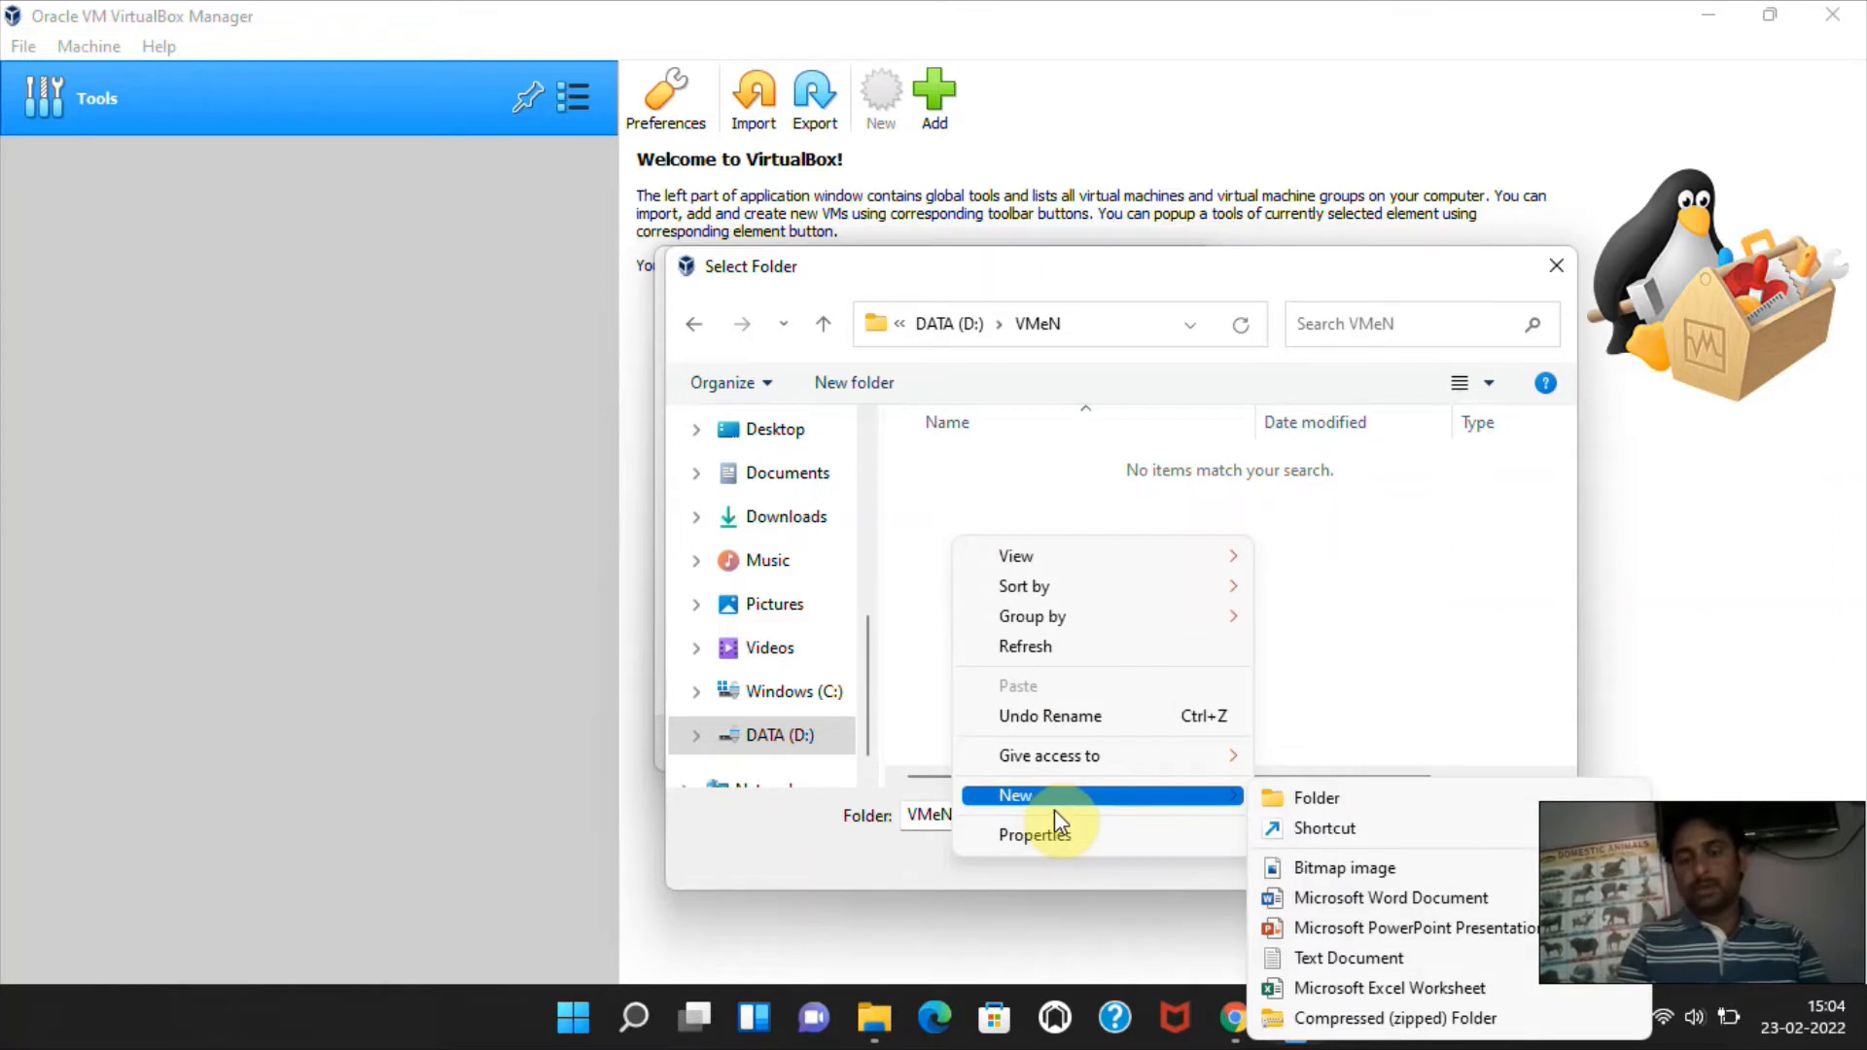
{"action": "left_click", "coordinate": [1313, 797]}
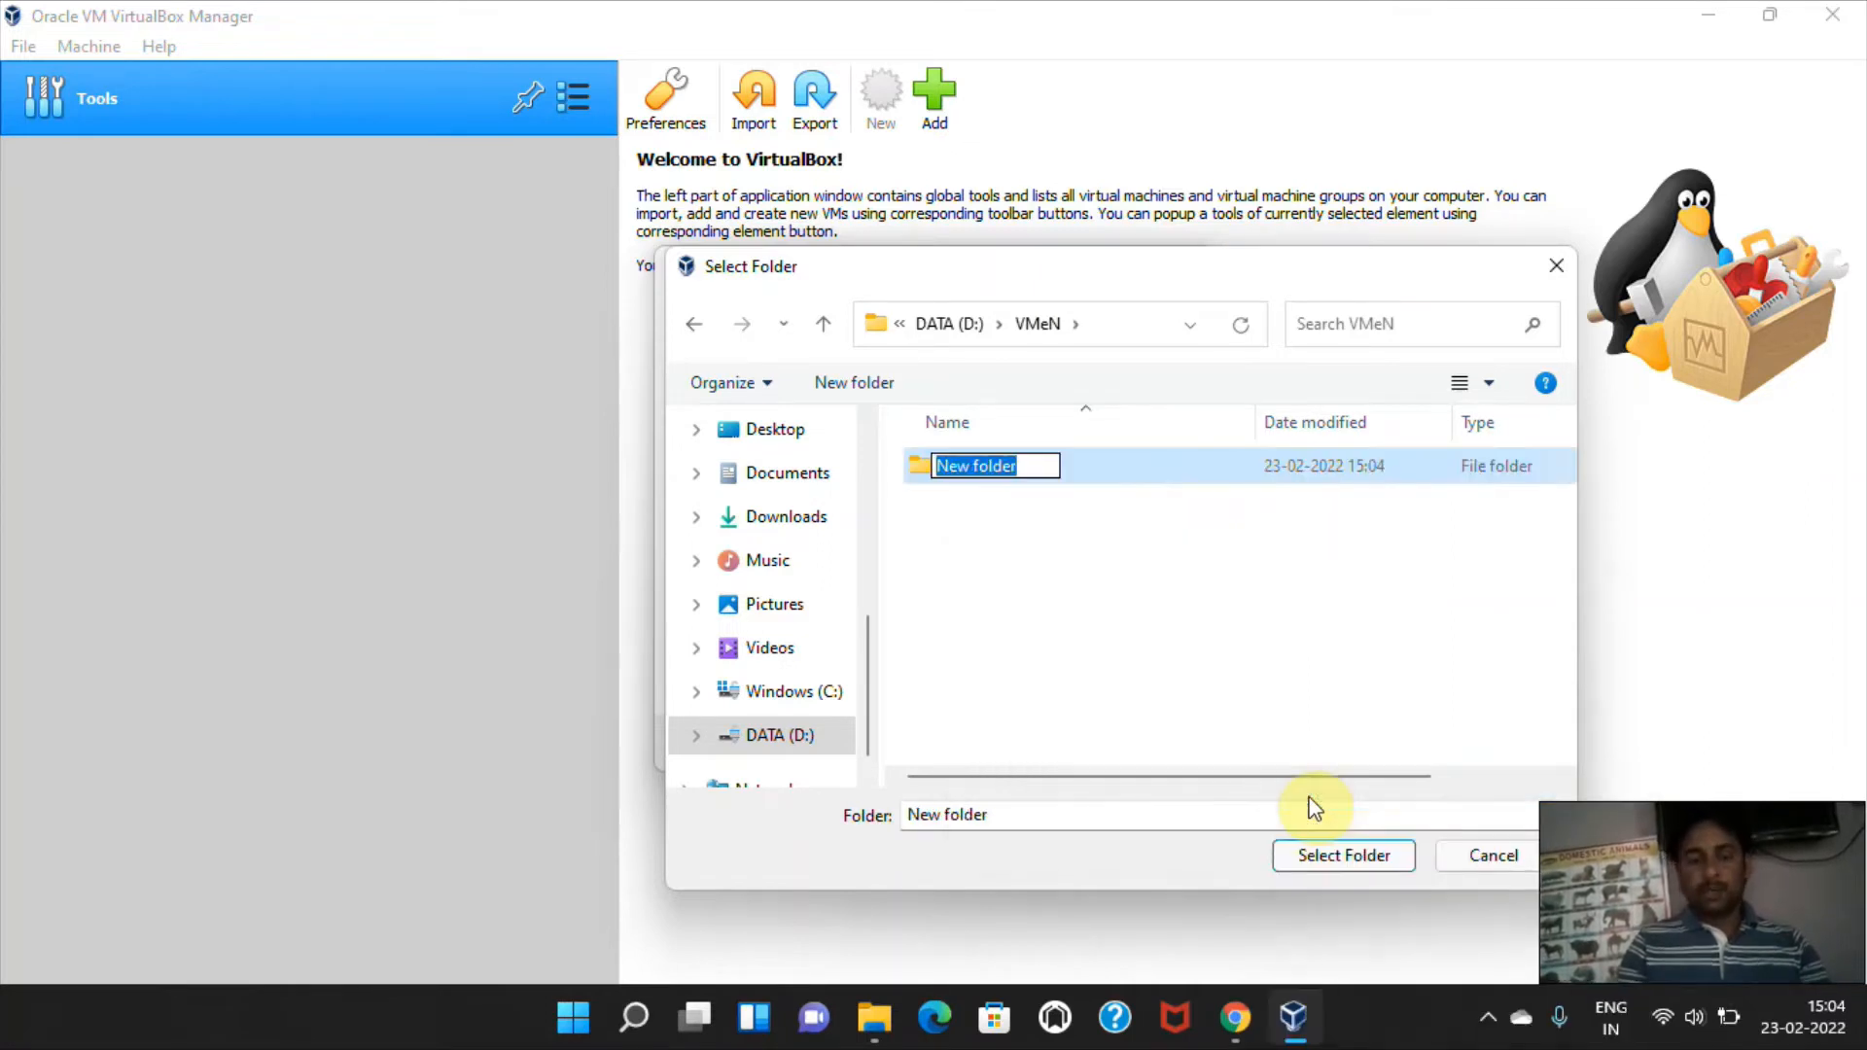
{"action": "type", "text": "WIN"}
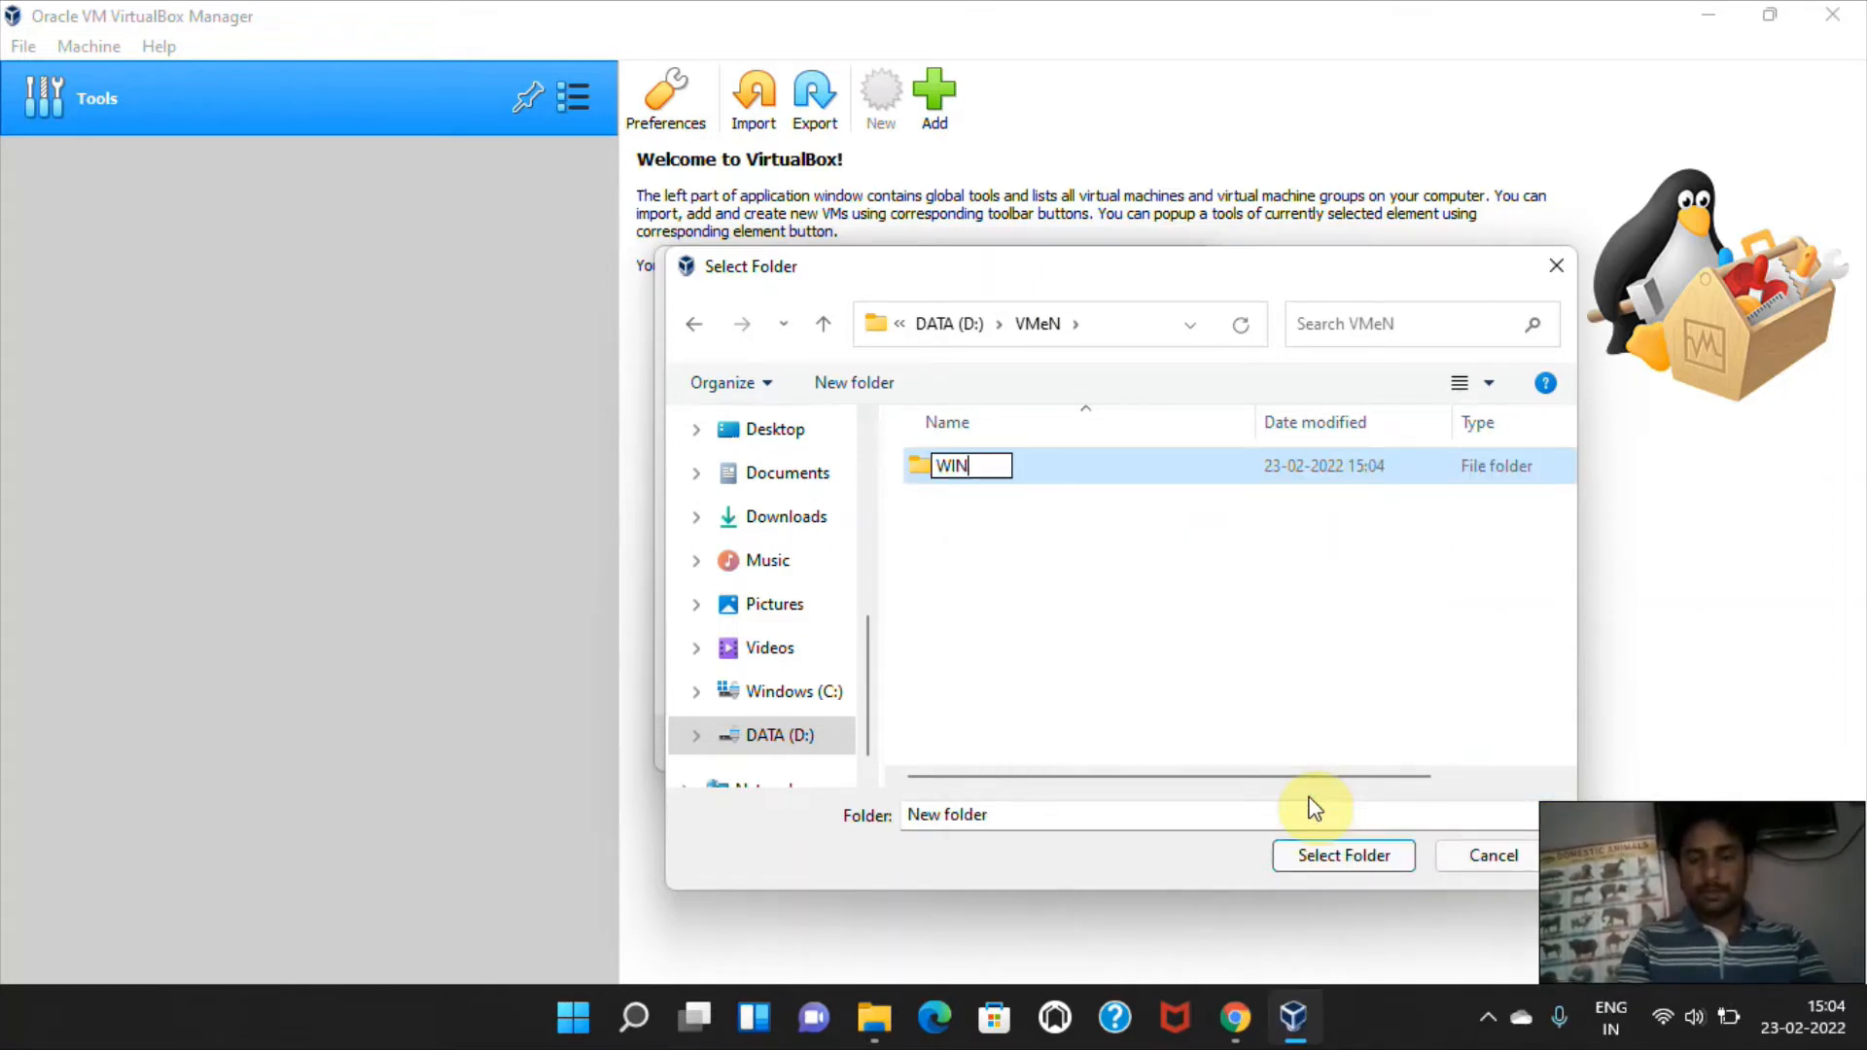
{"action": "key", "text": "BackSpace"}
{"action": "key", "text": "BackSpace"}
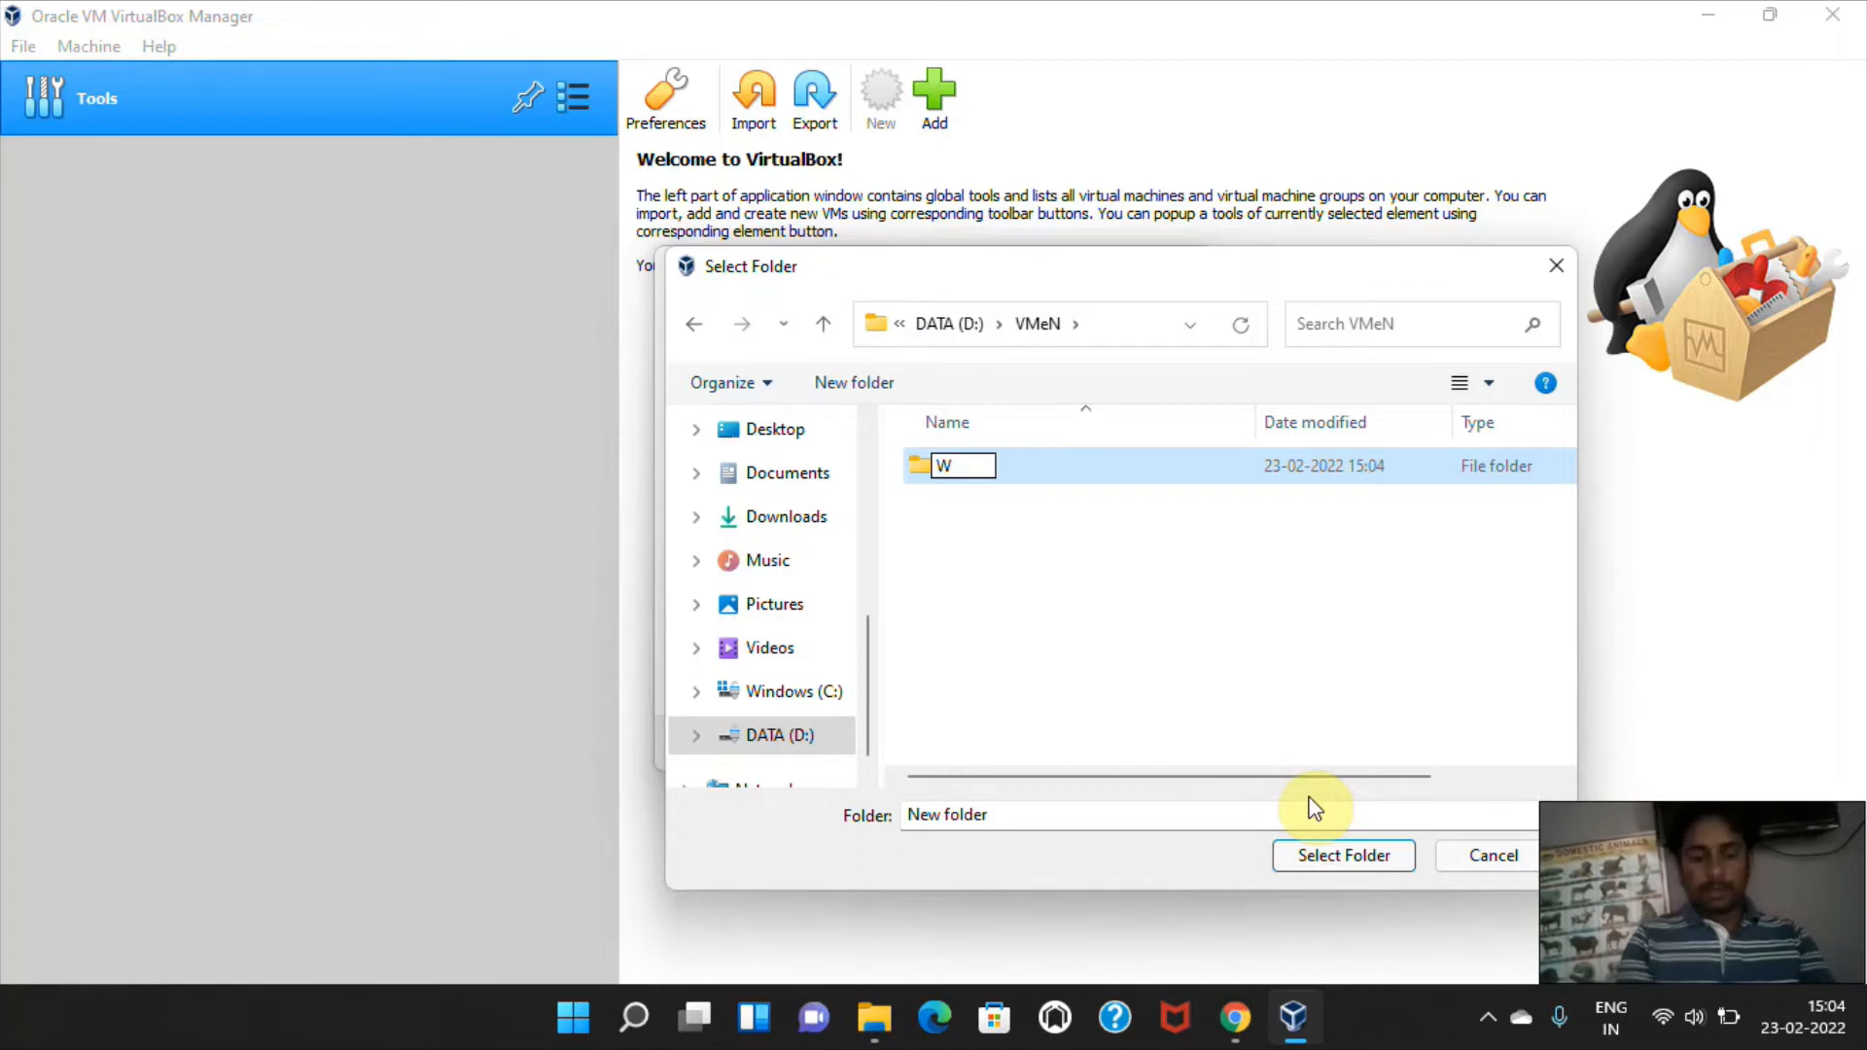
{"action": "type", "text": "i"}
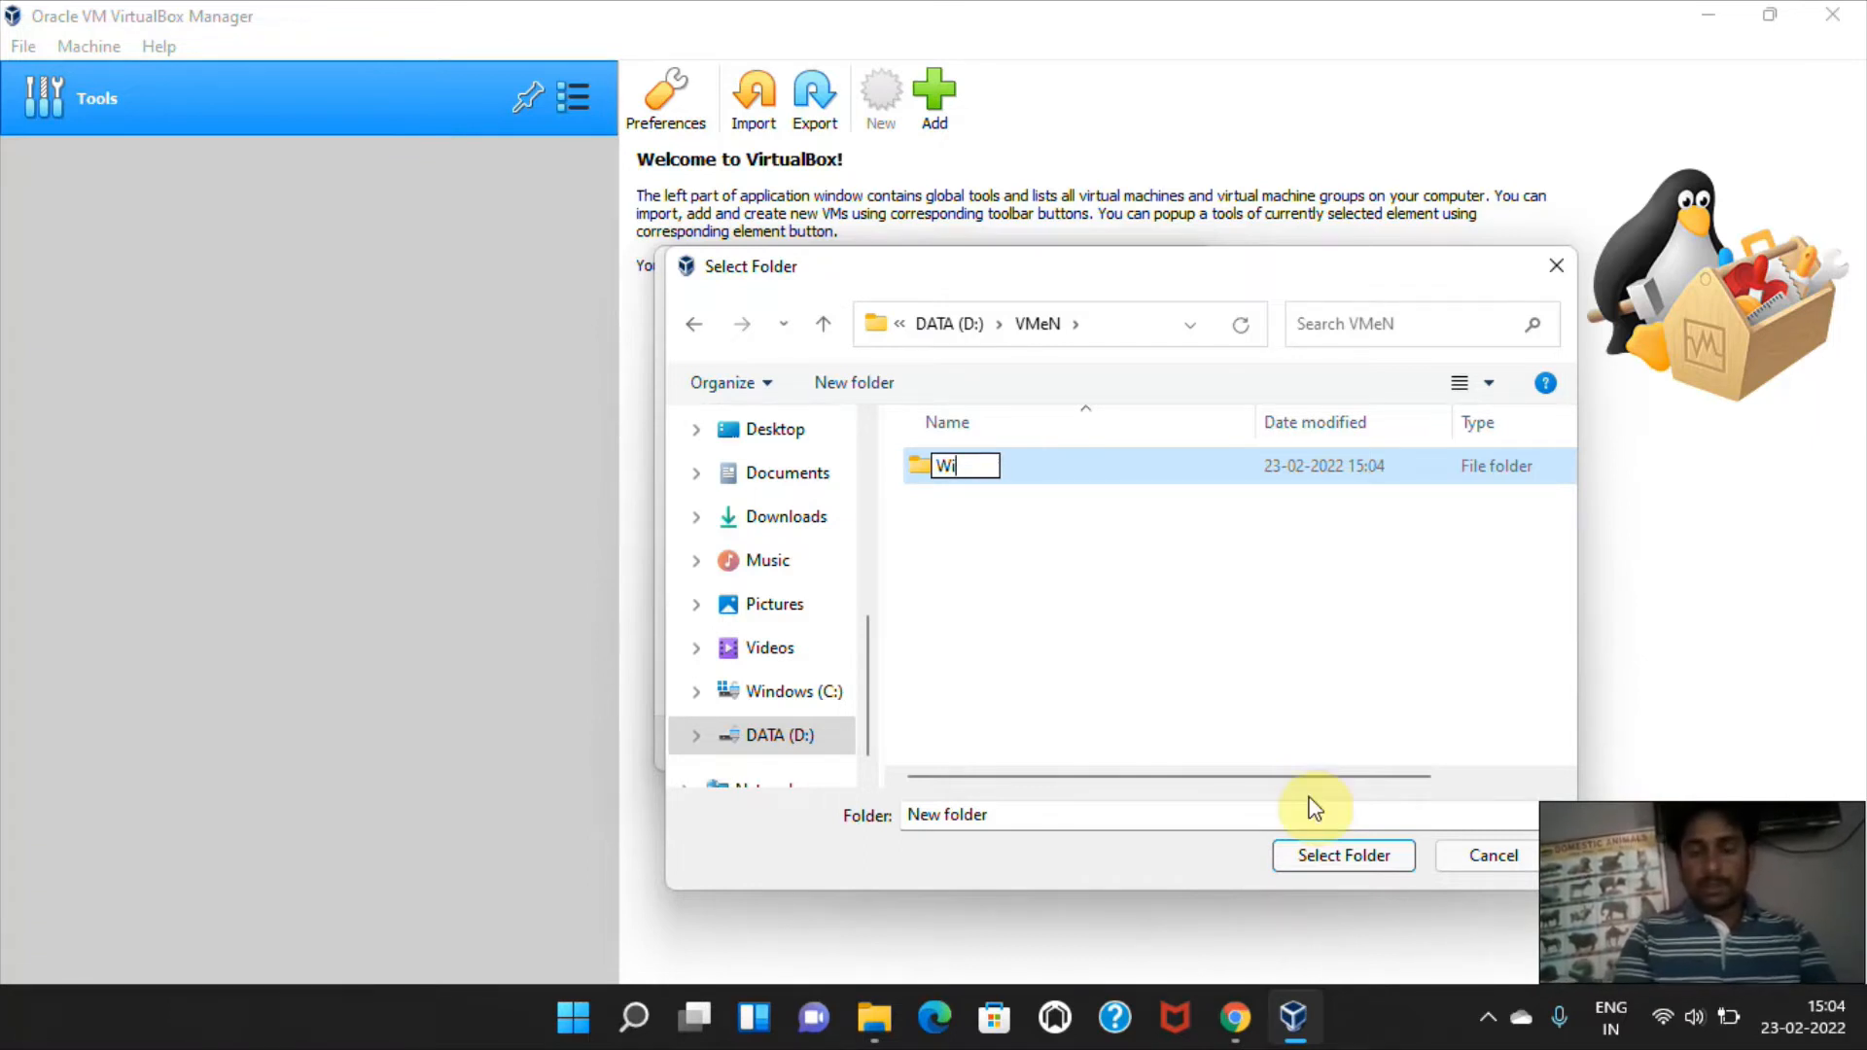
{"action": "type", "text": "n"}
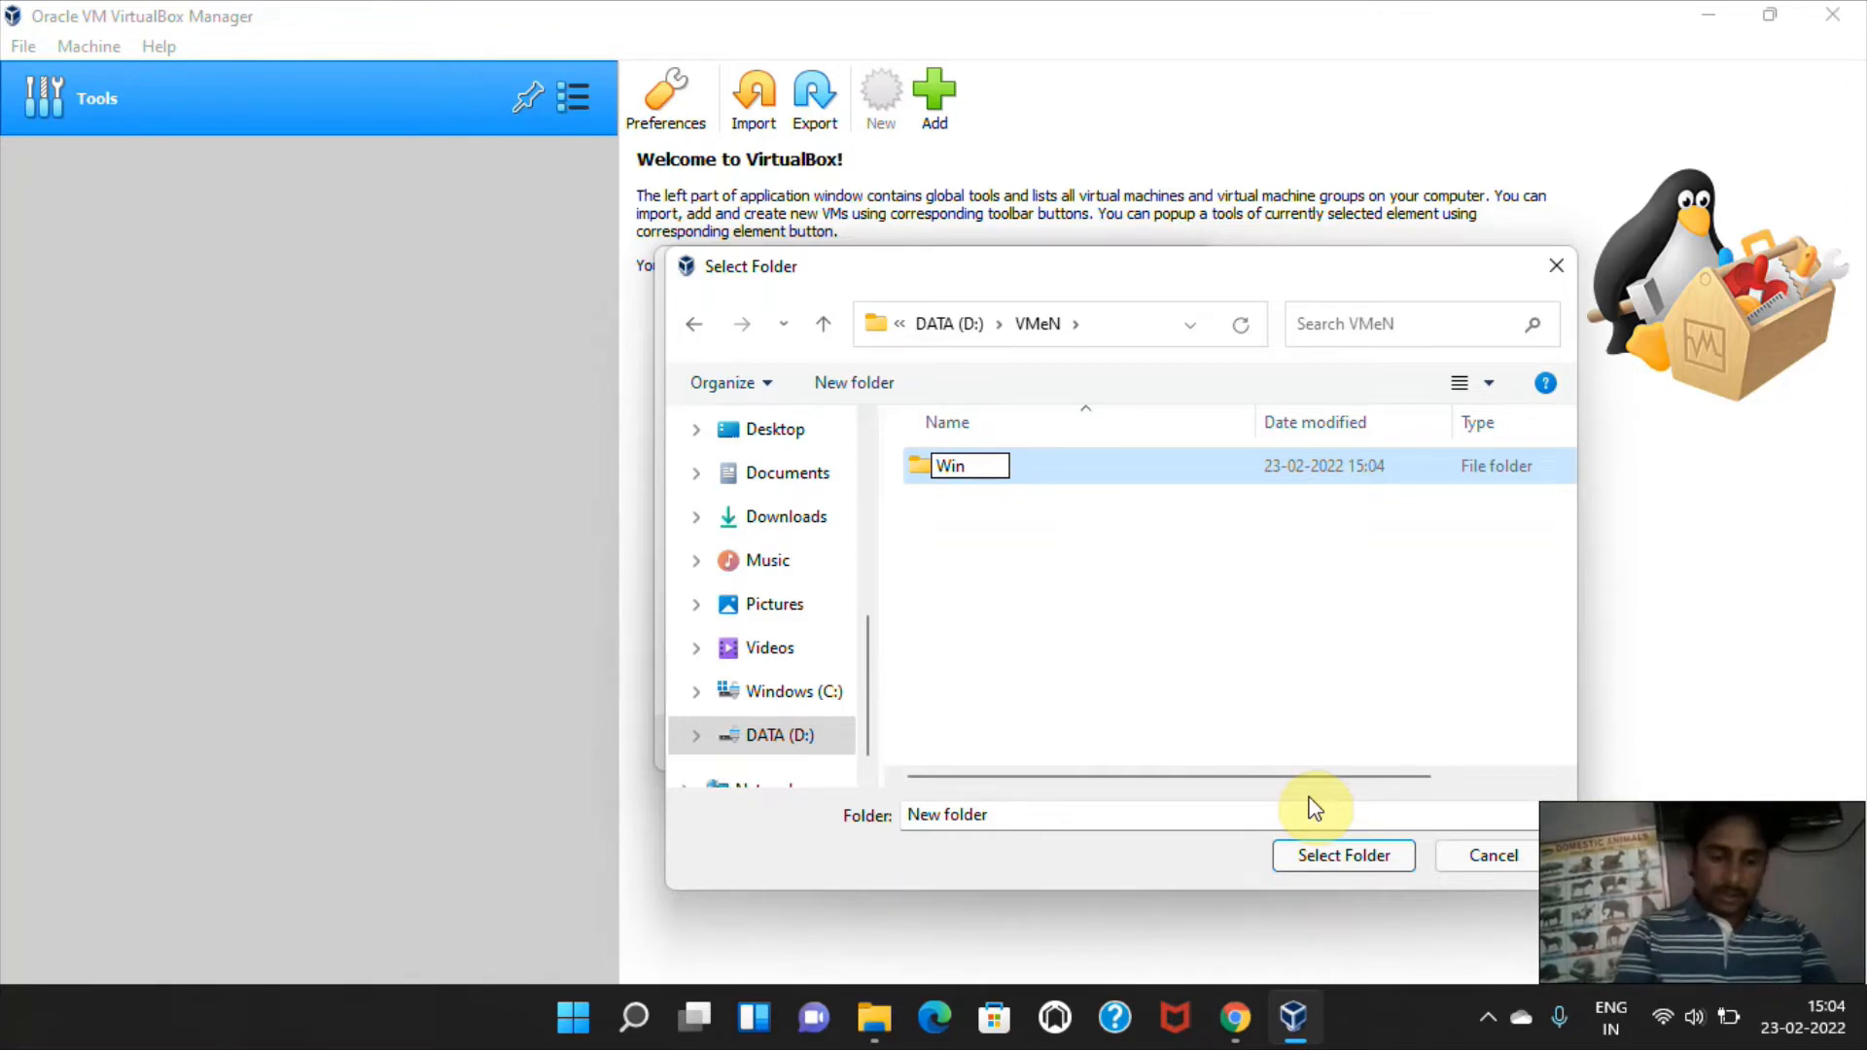
{"action": "type", "text": "10"}
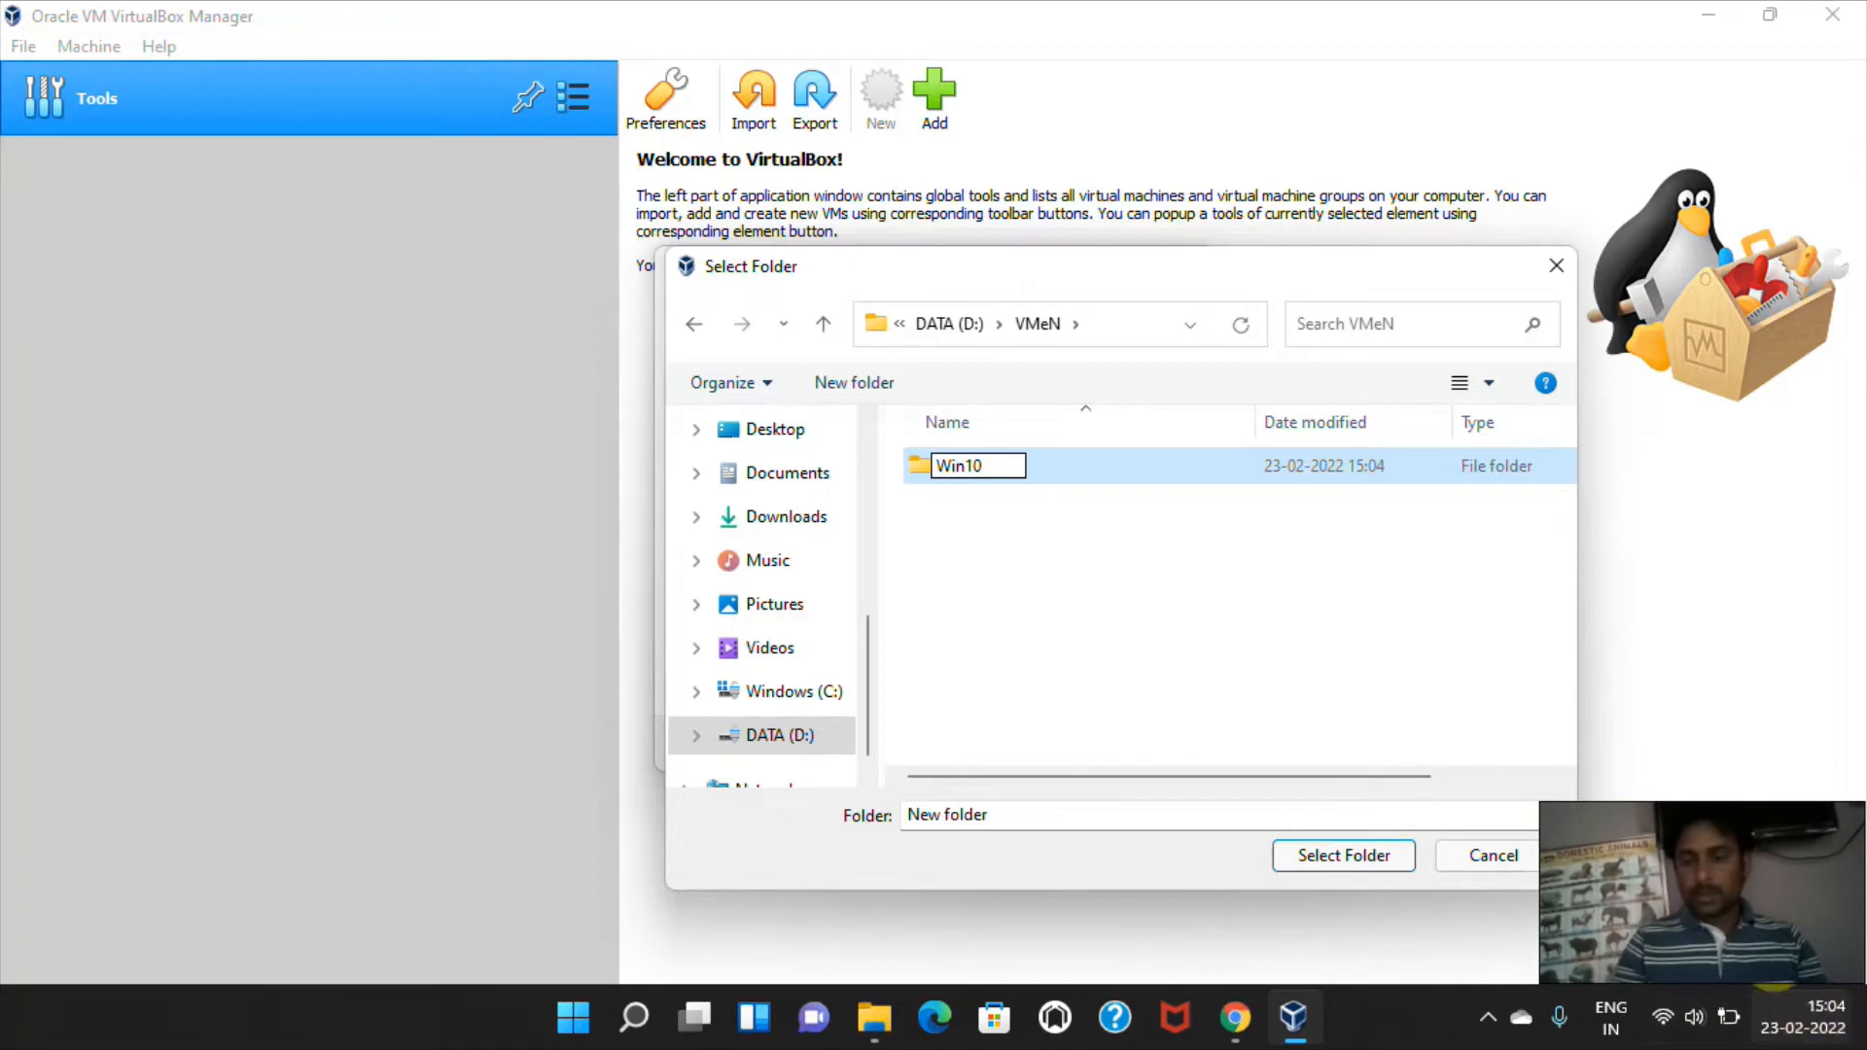
{"action": "left_click", "coordinate": [1372, 855]}
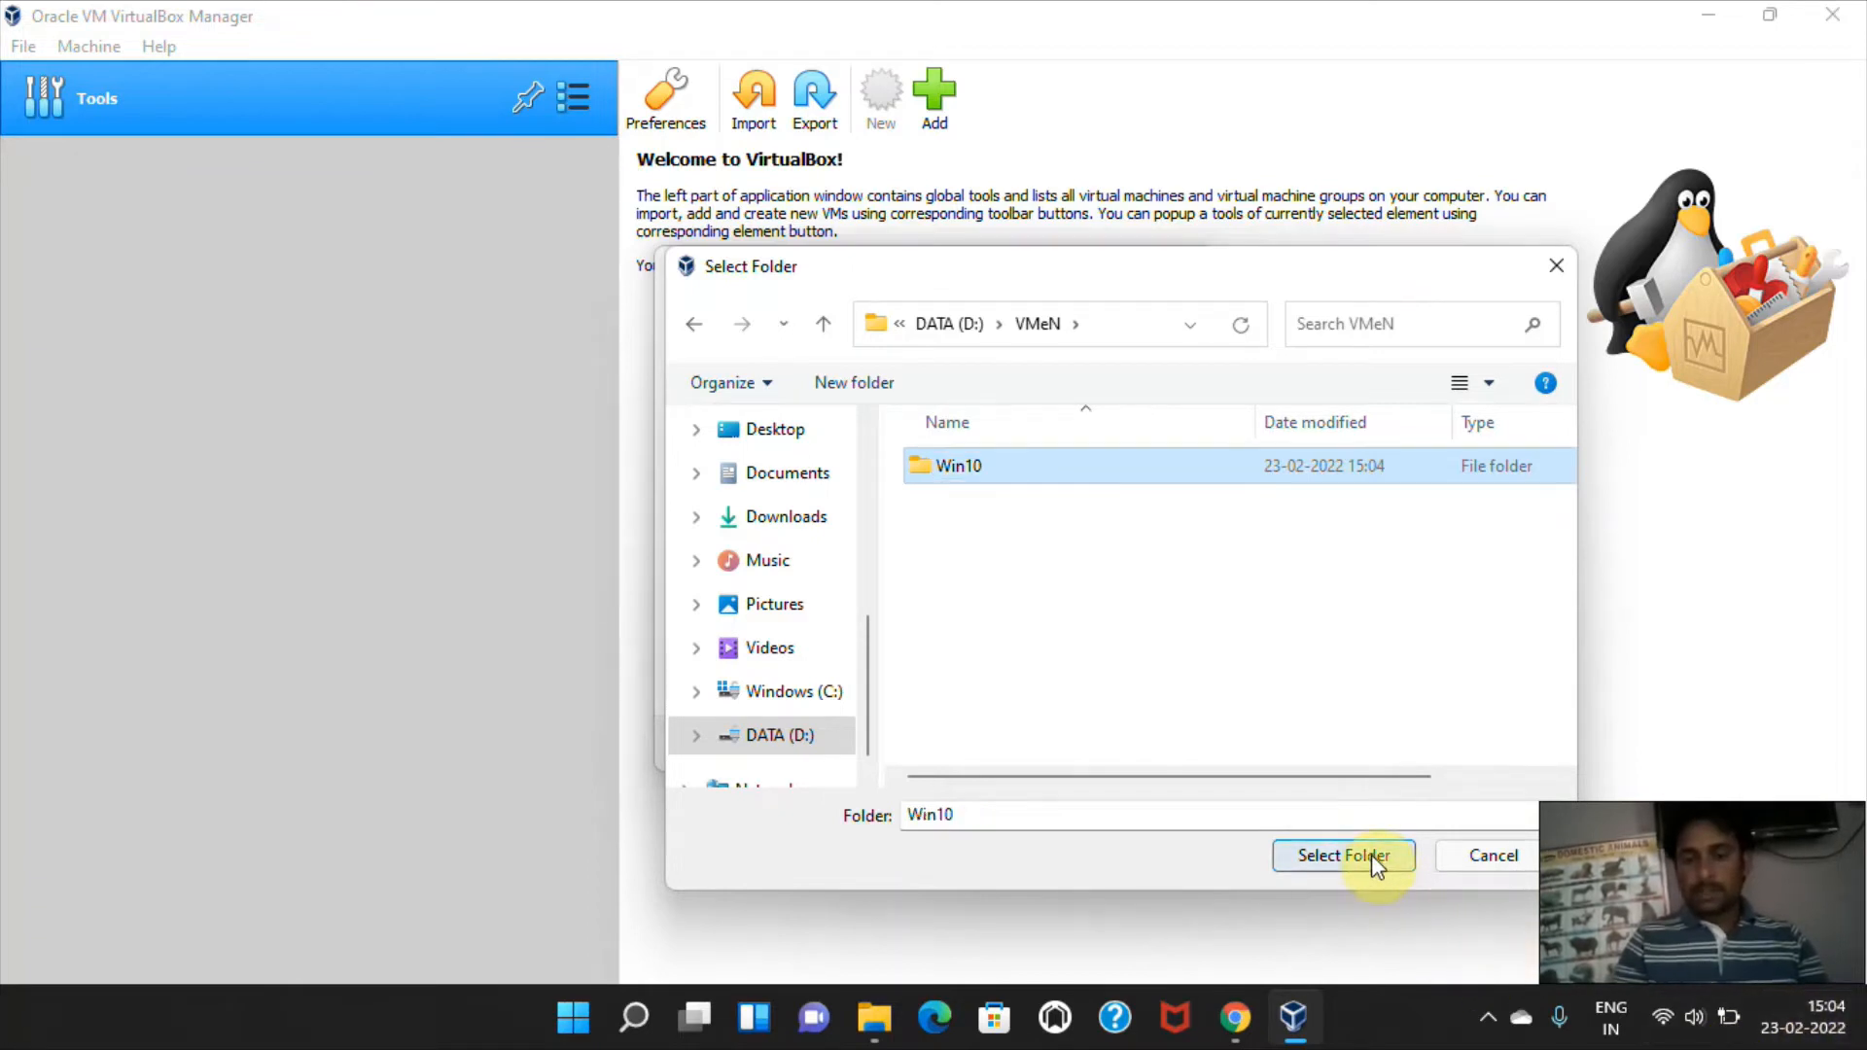
{"action": "left_click", "coordinate": [1372, 855]}
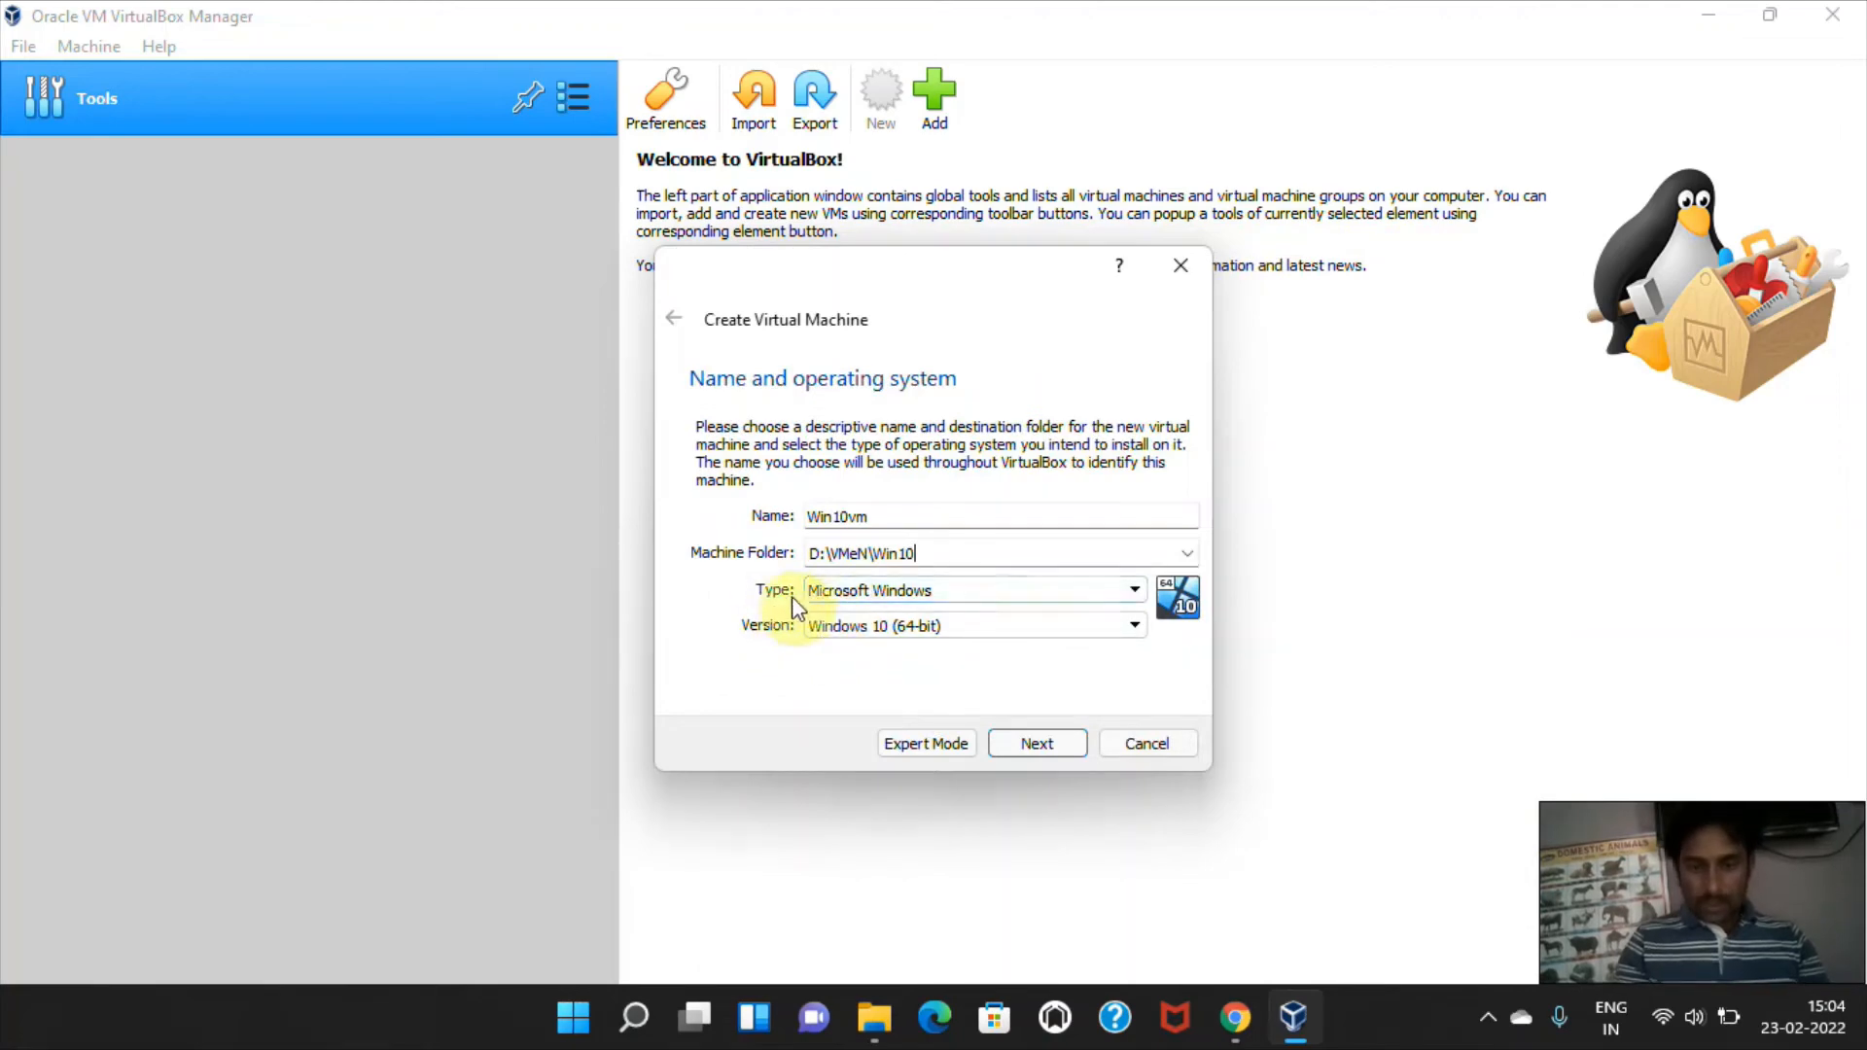
Choose Microsoft Windows as the type with Windows 10 (64-bit) as the version, and accept 2048 MB of memory.
{"action": "left_click", "coordinate": [905, 592]}
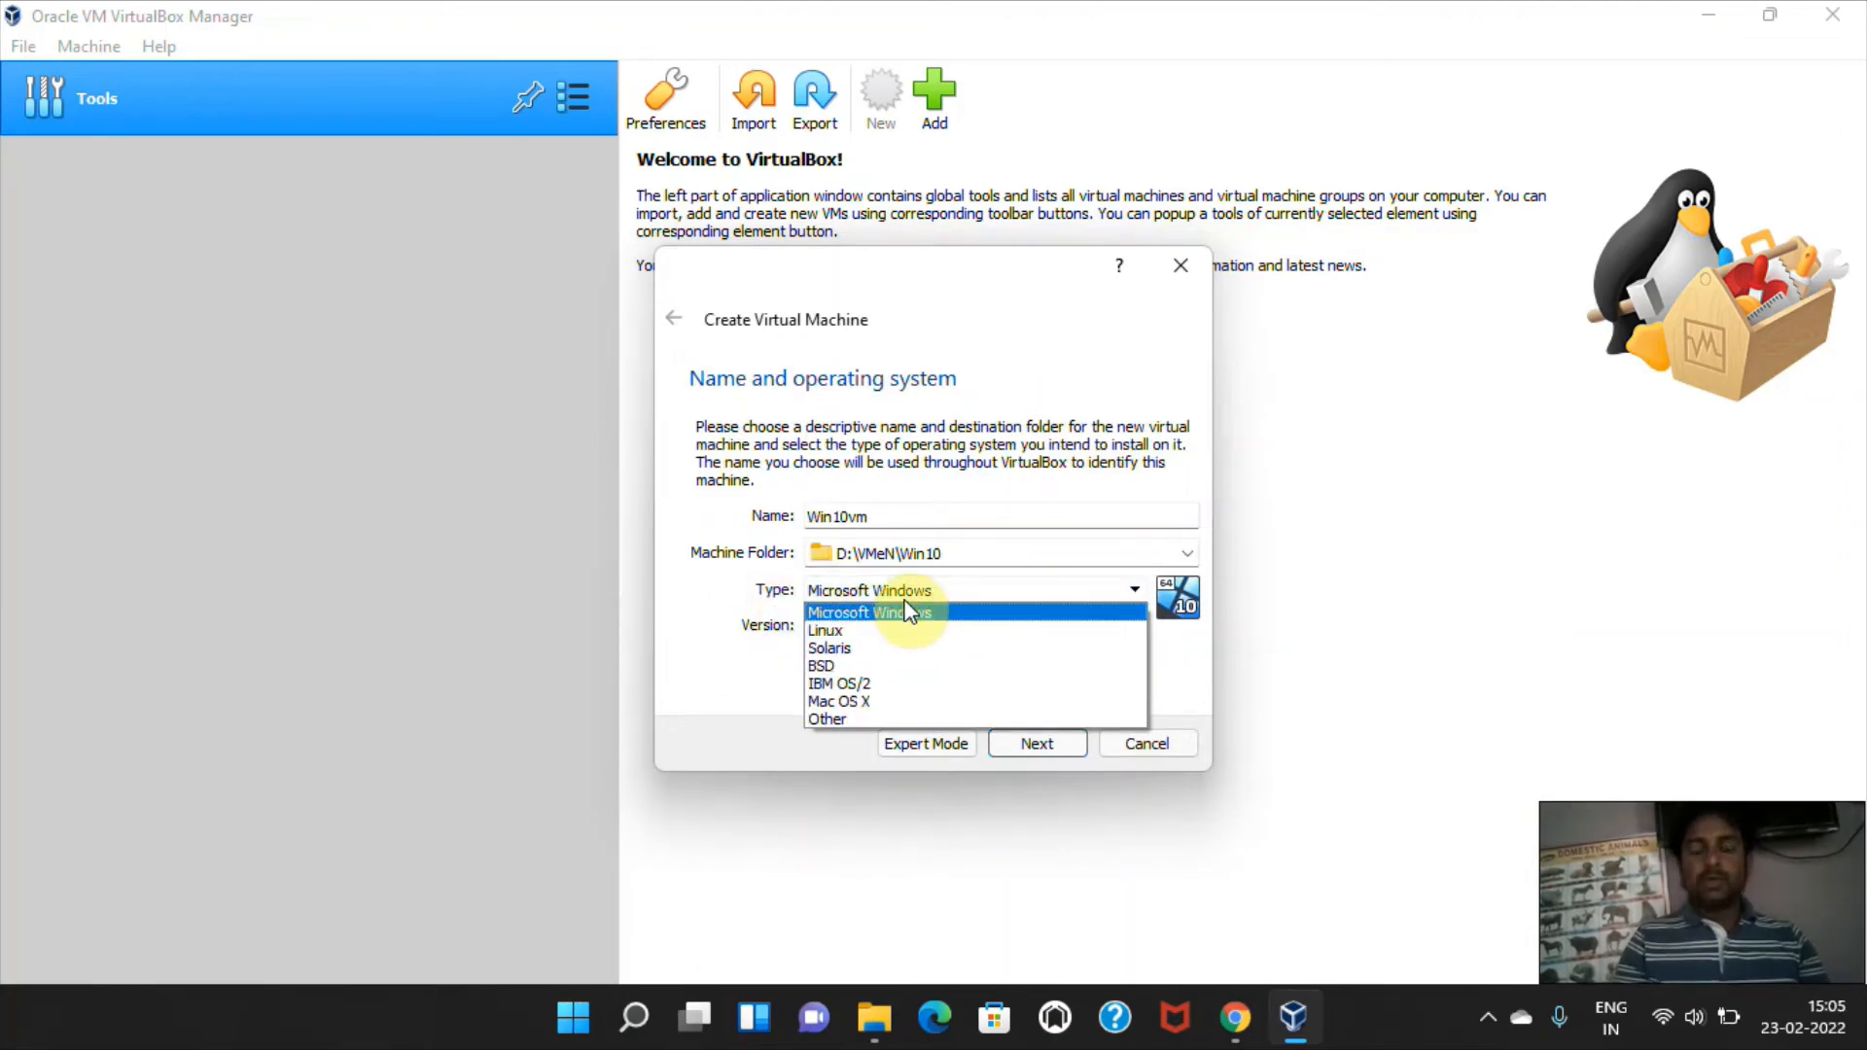
{"action": "left_click", "coordinate": [908, 611]}
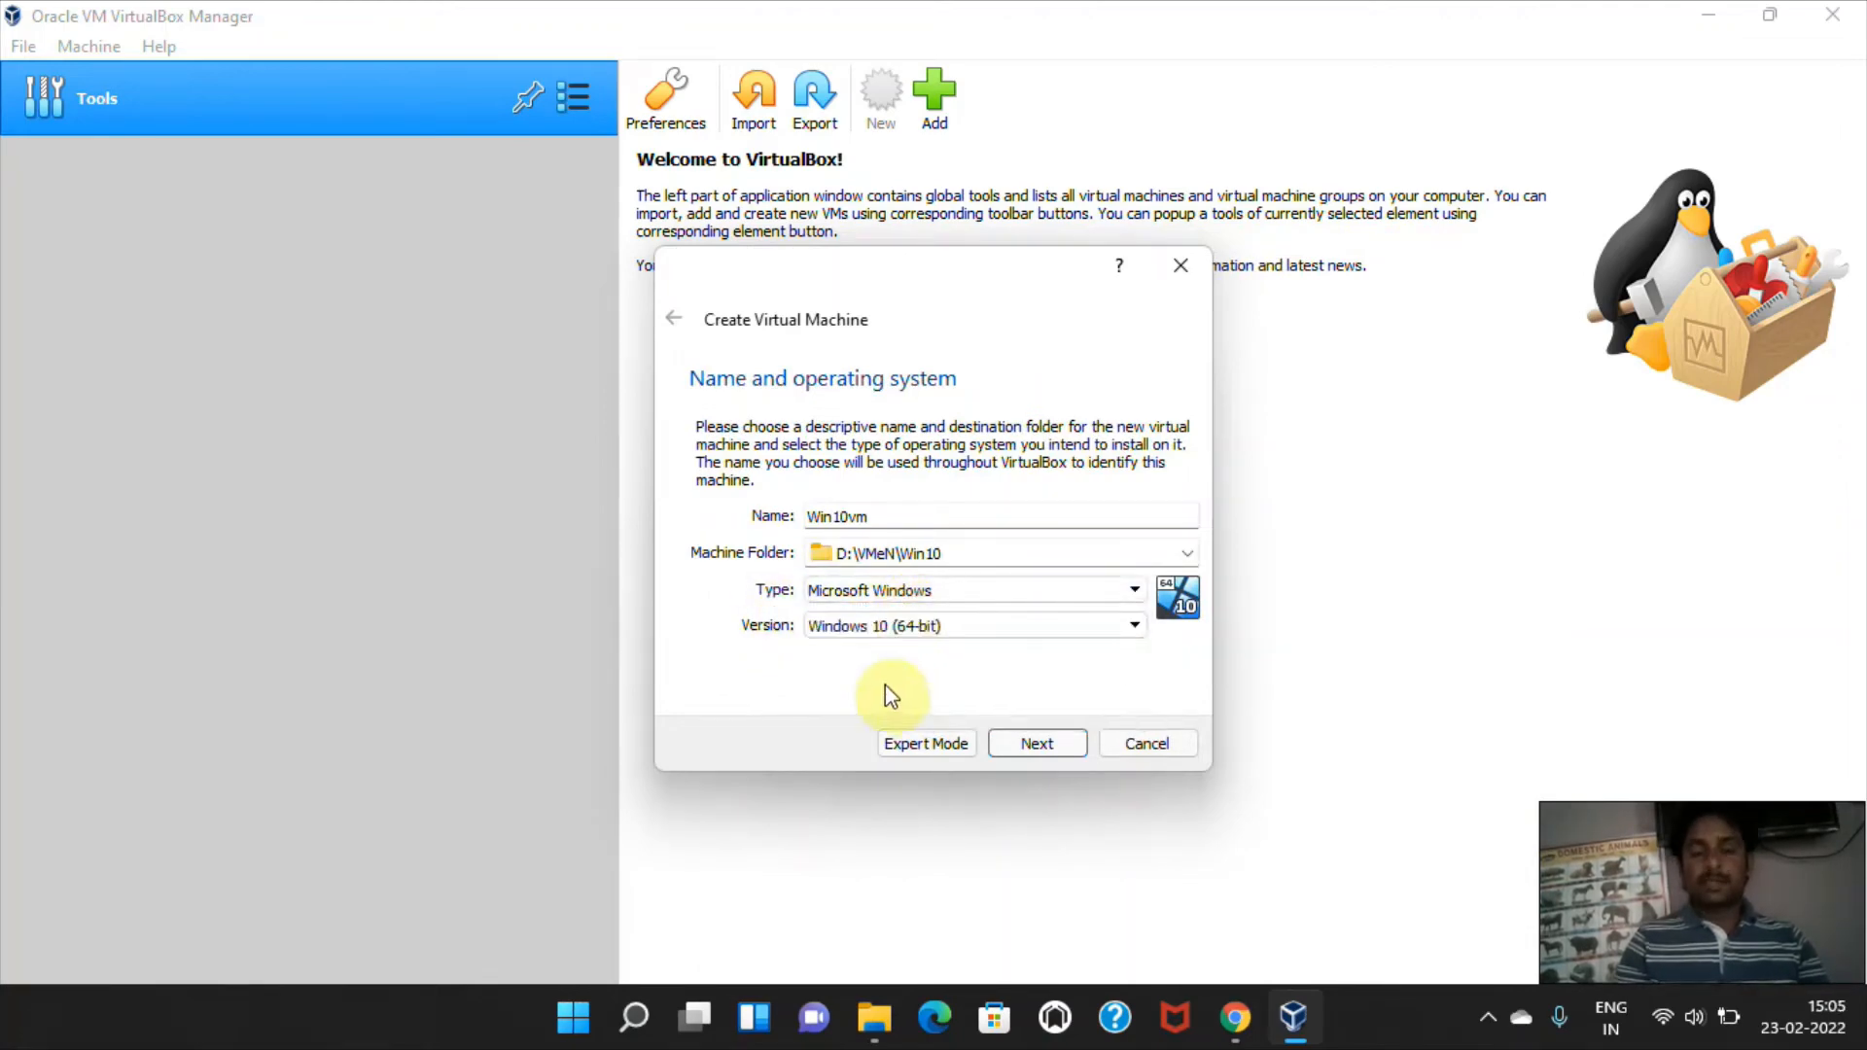
{"action": "left_click", "coordinate": [883, 631]}
{"action": "left_click", "coordinate": [882, 632]}
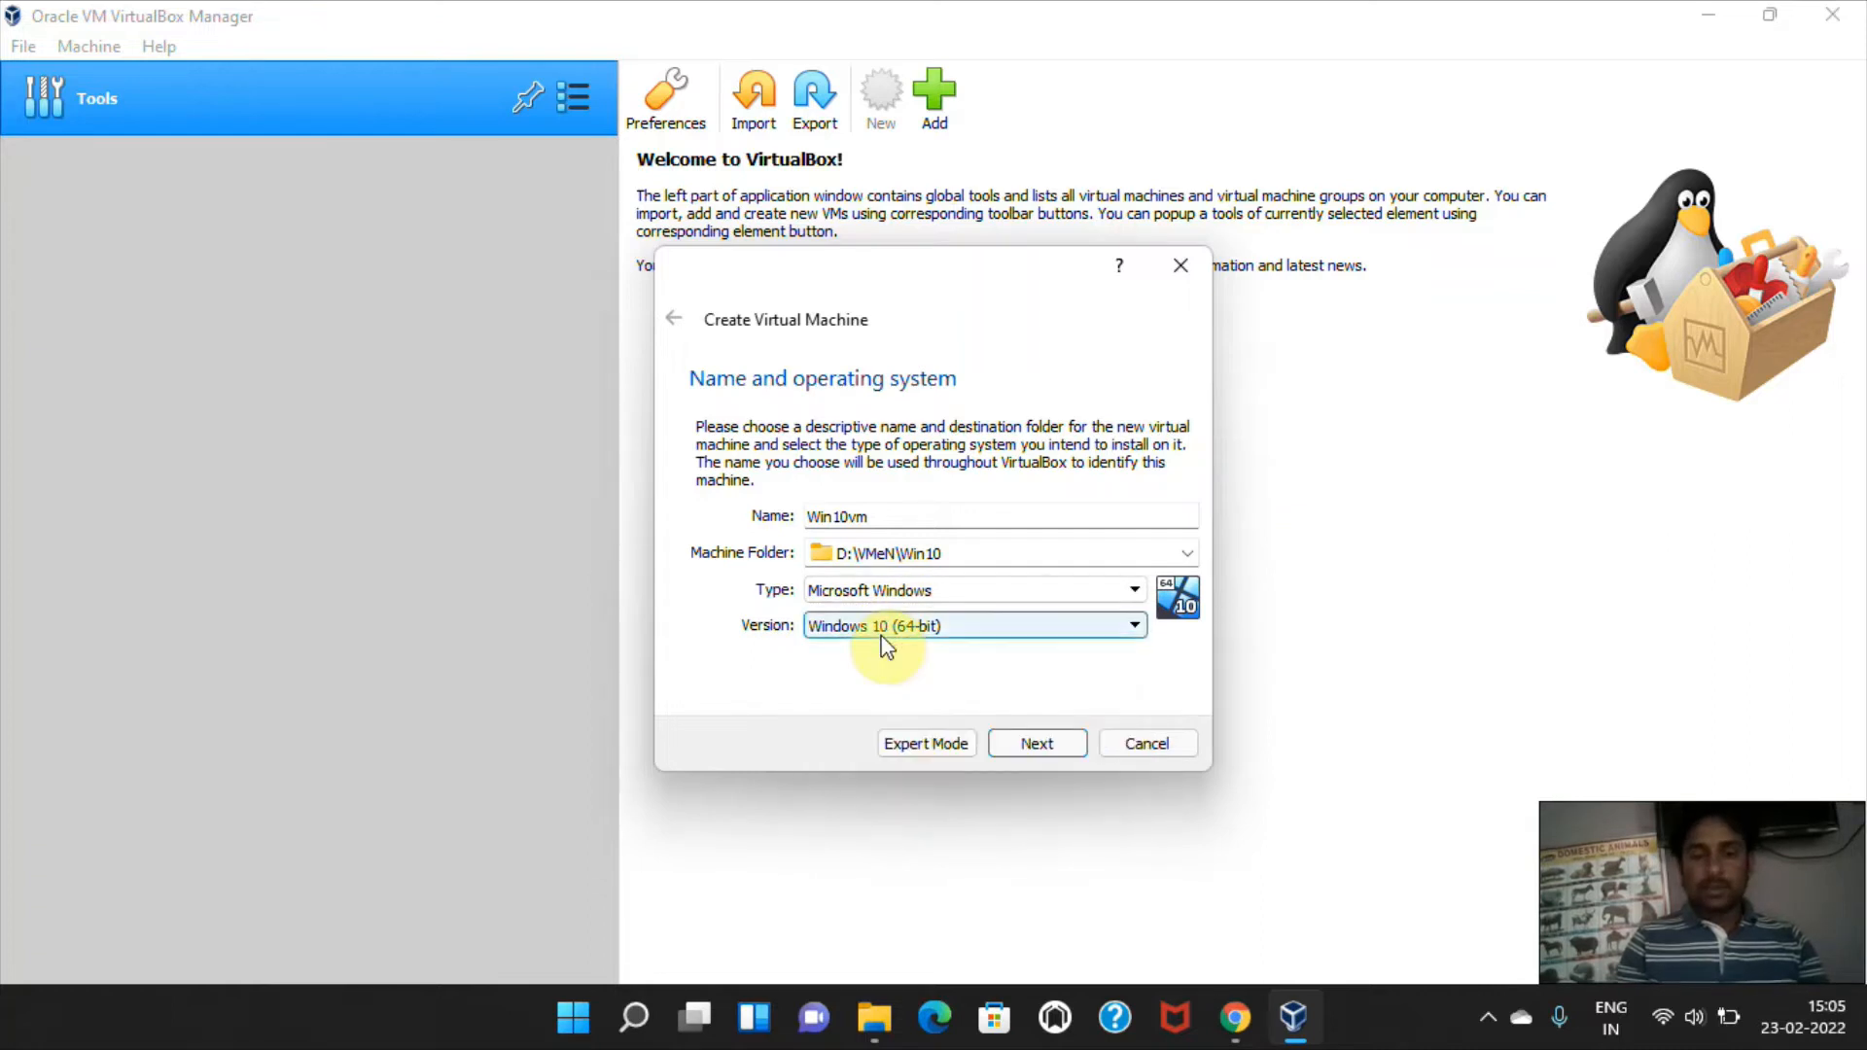
{"action": "left_click", "coordinate": [1038, 745]}
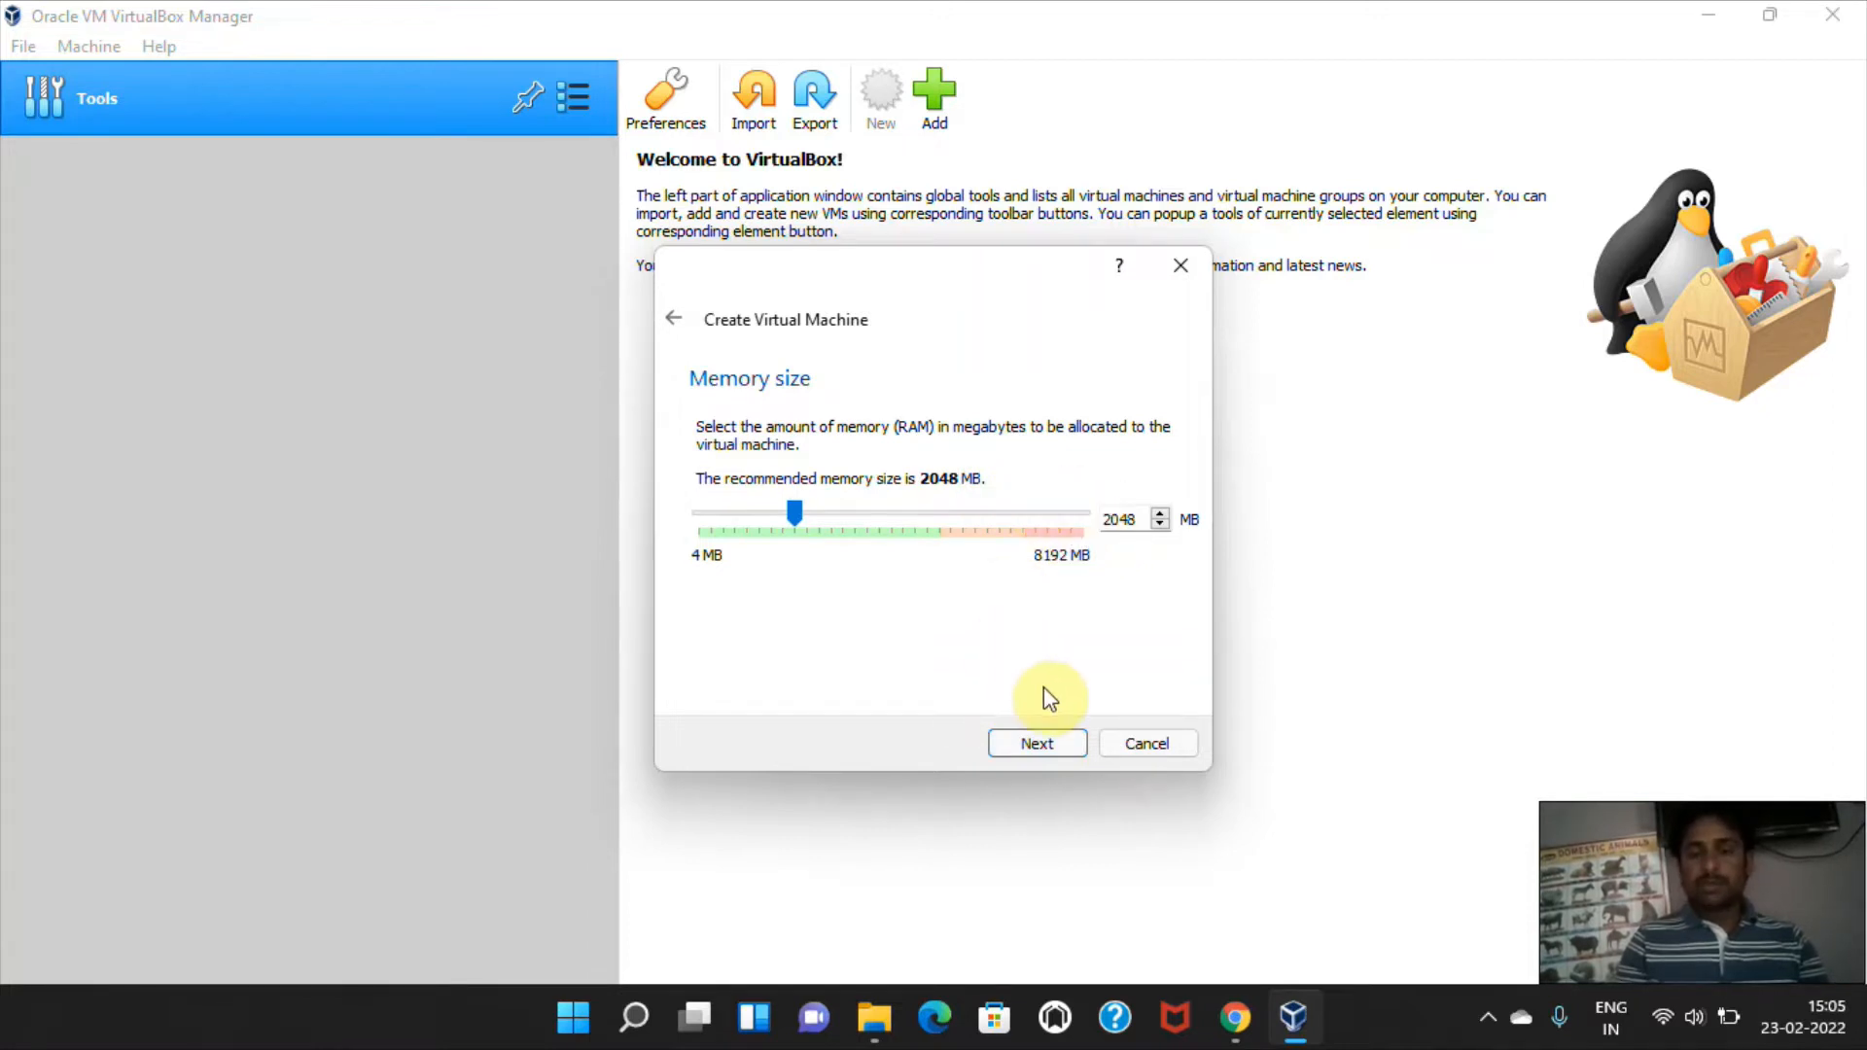
{"action": "left_click", "coordinate": [1052, 751]}
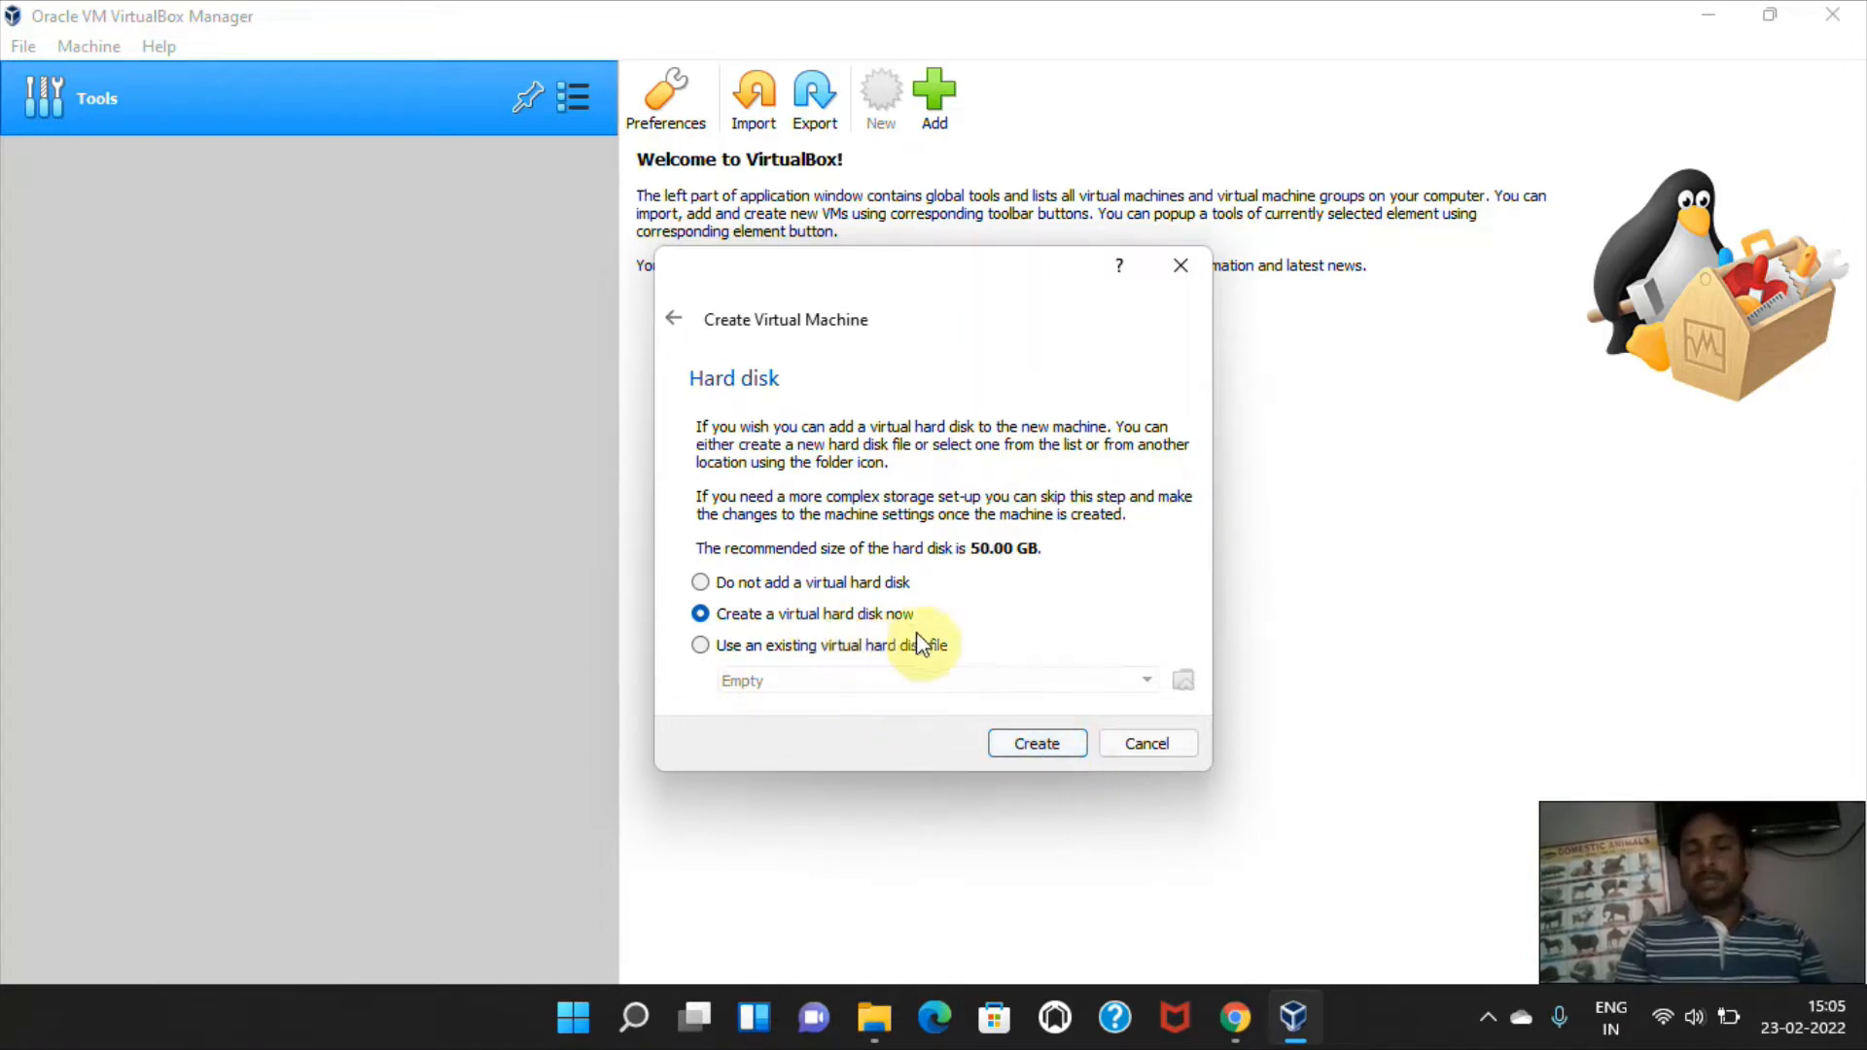
Create a dynamically allocated VDI virtual hard disk of 50.00 GB for the new machine.
{"action": "left_click", "coordinate": [1029, 743]}
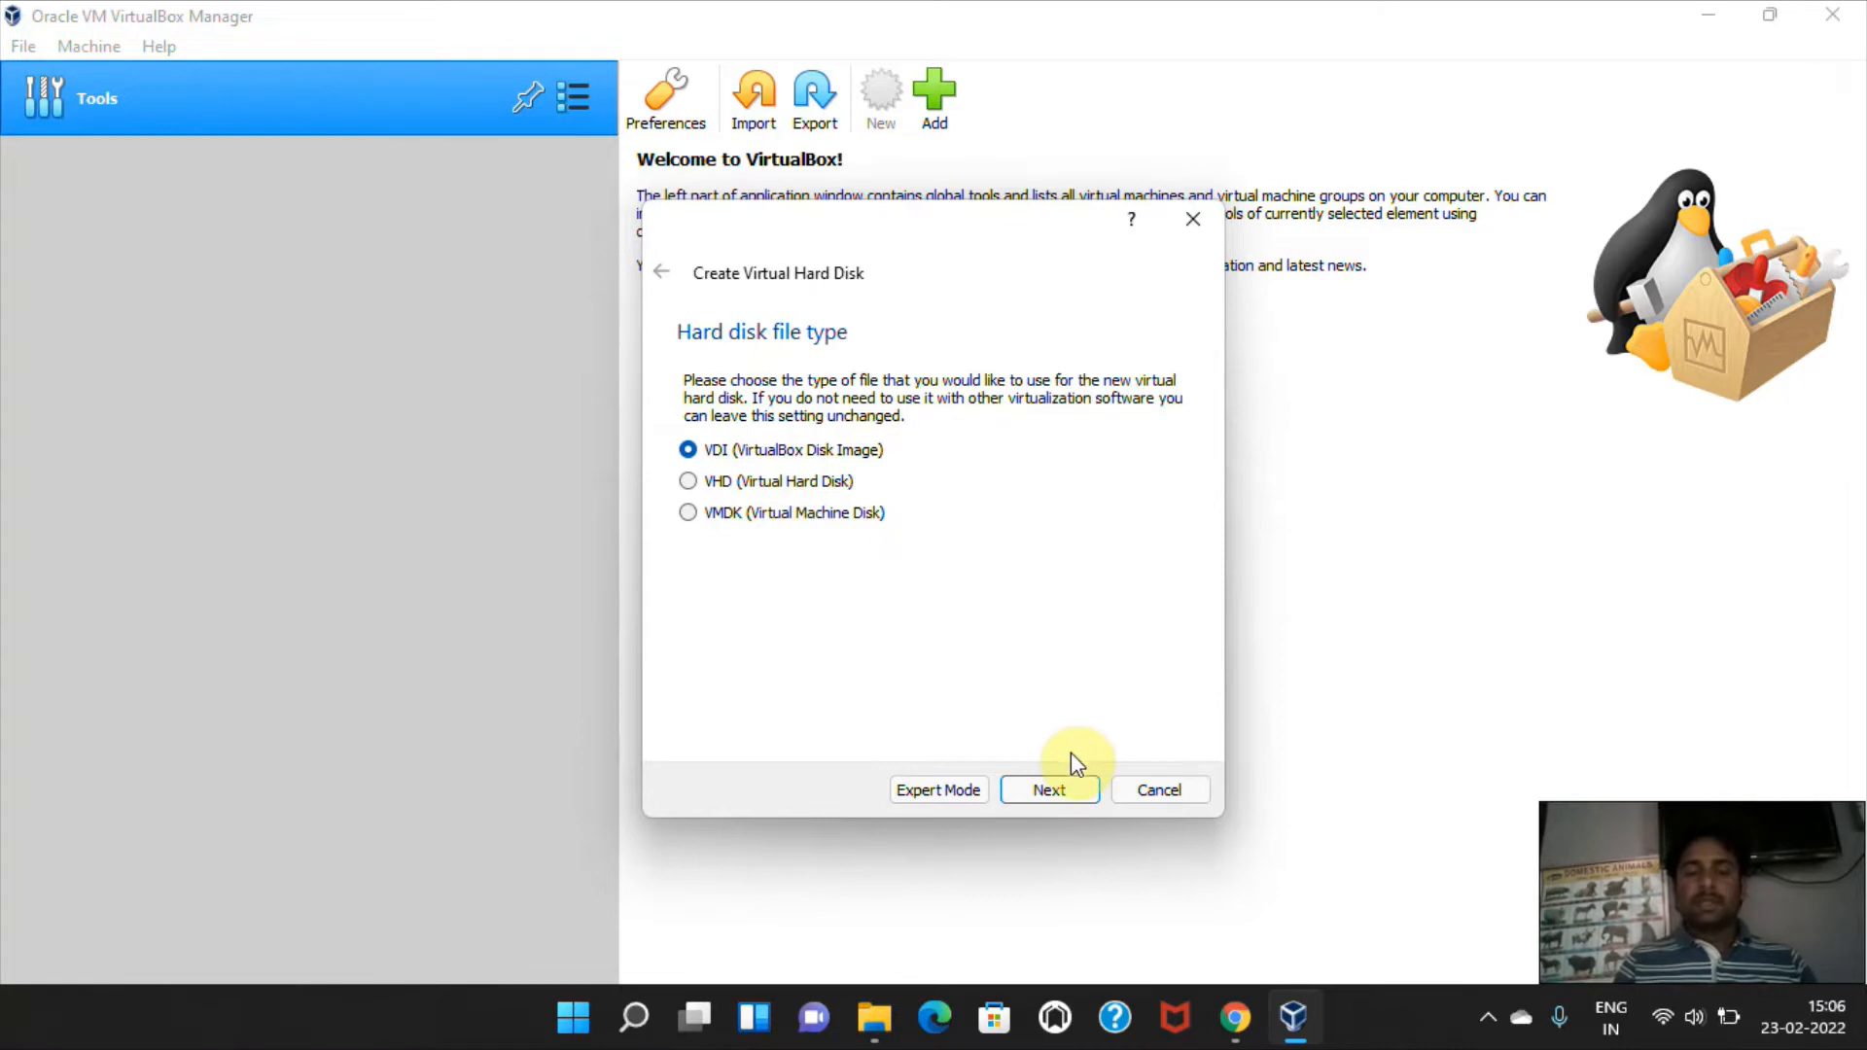
{"action": "left_click", "coordinate": [1049, 789]}
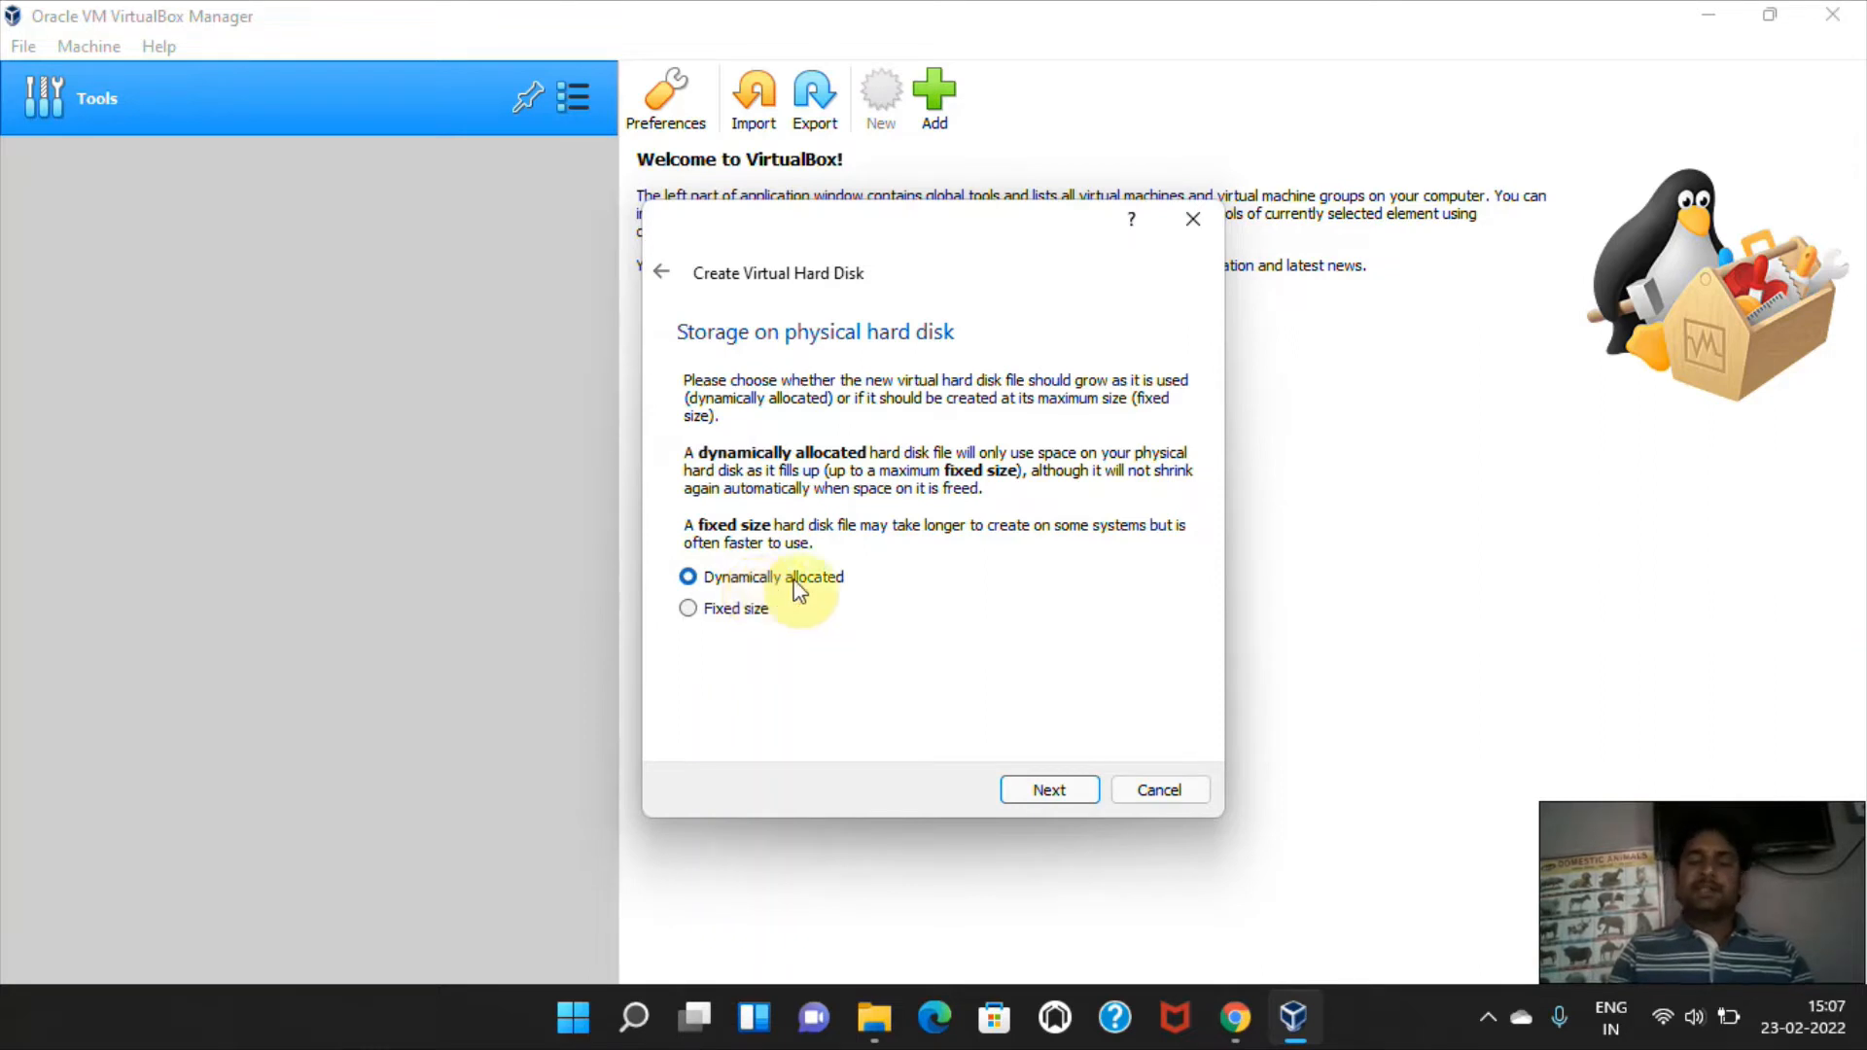
{"action": "left_click", "coordinate": [745, 618]}
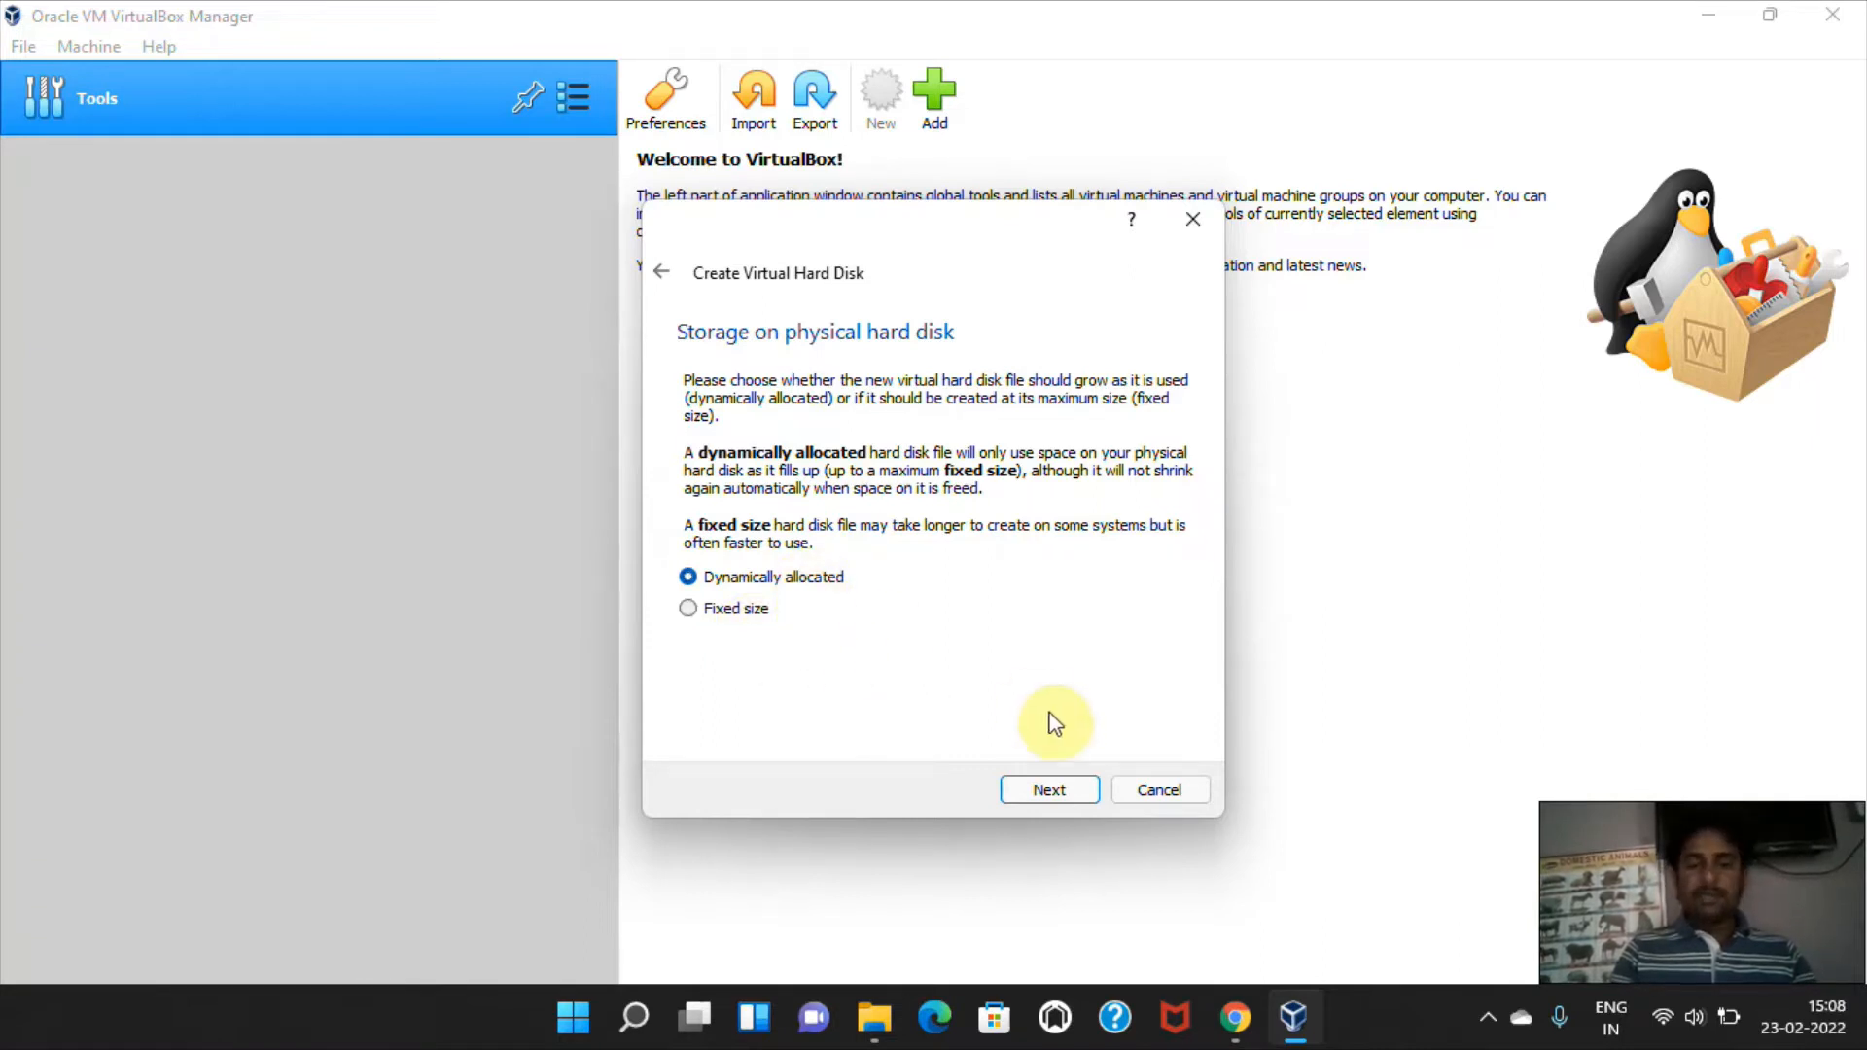
{"action": "left_click", "coordinate": [1059, 803]}
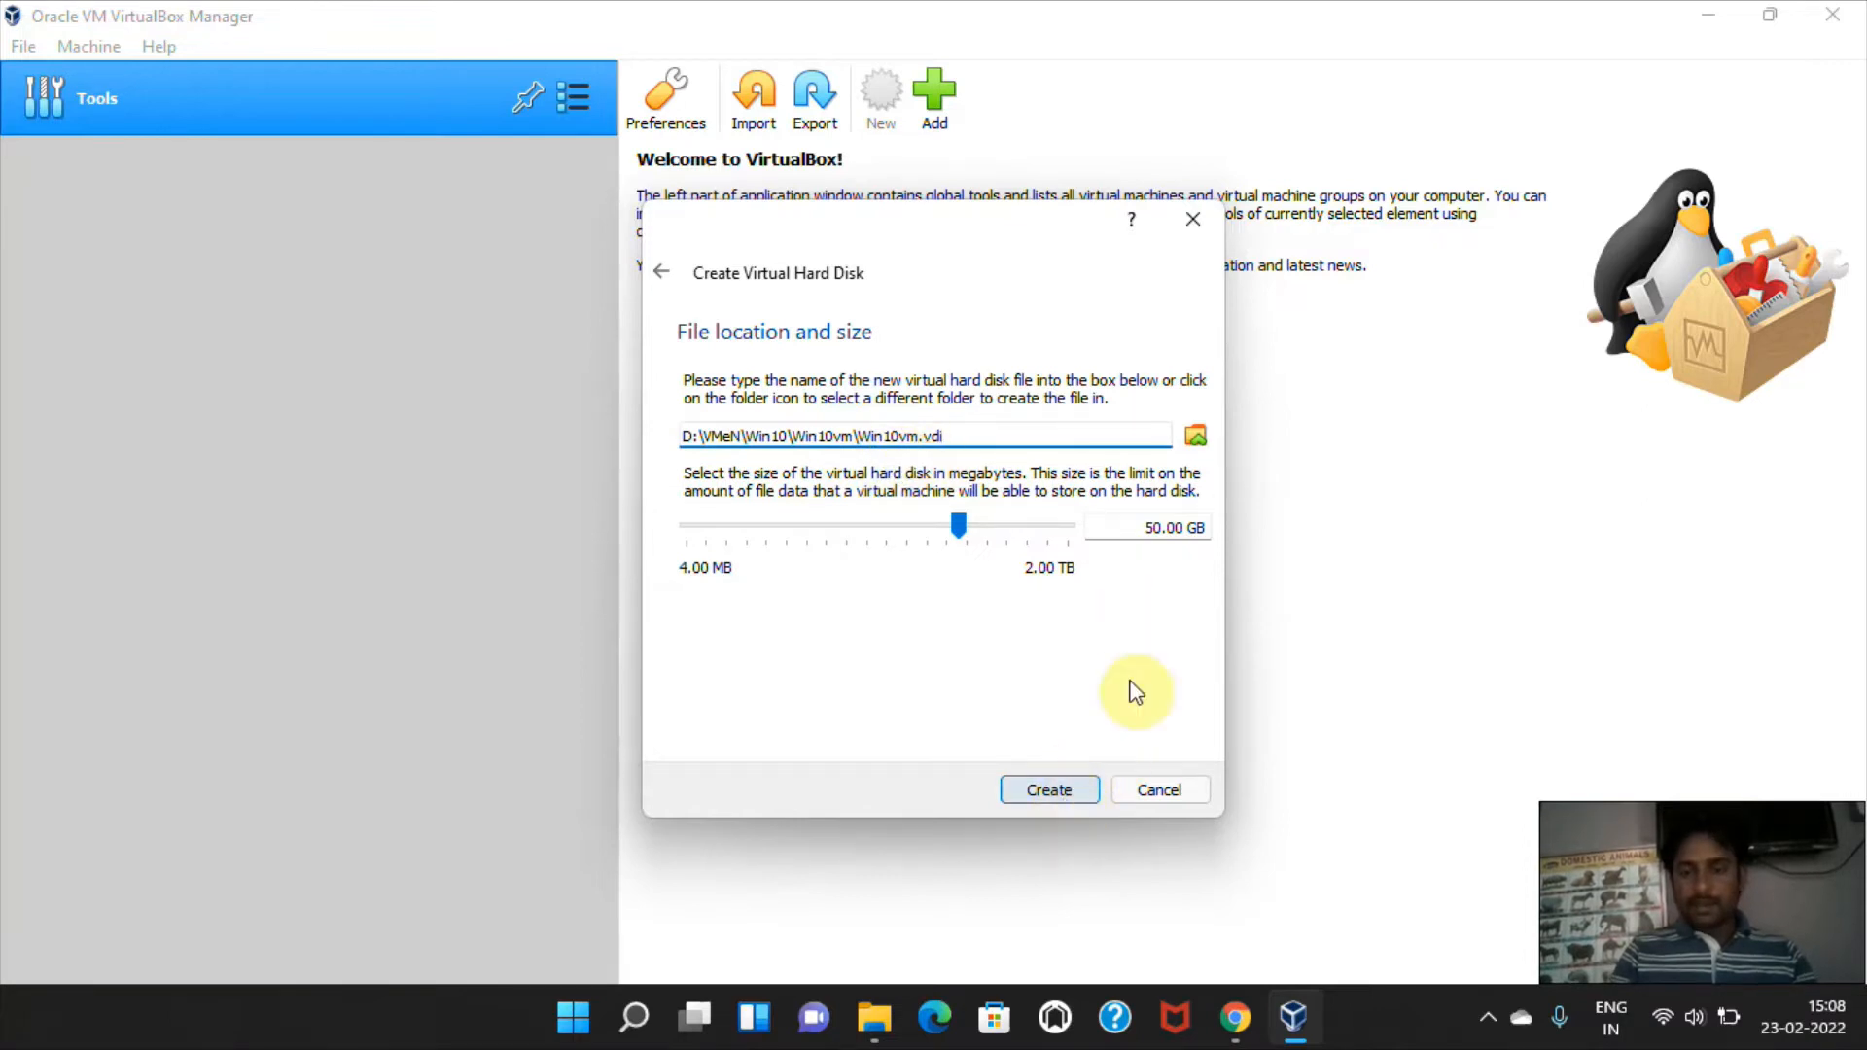
{"action": "double_click", "coordinate": [1177, 527]}
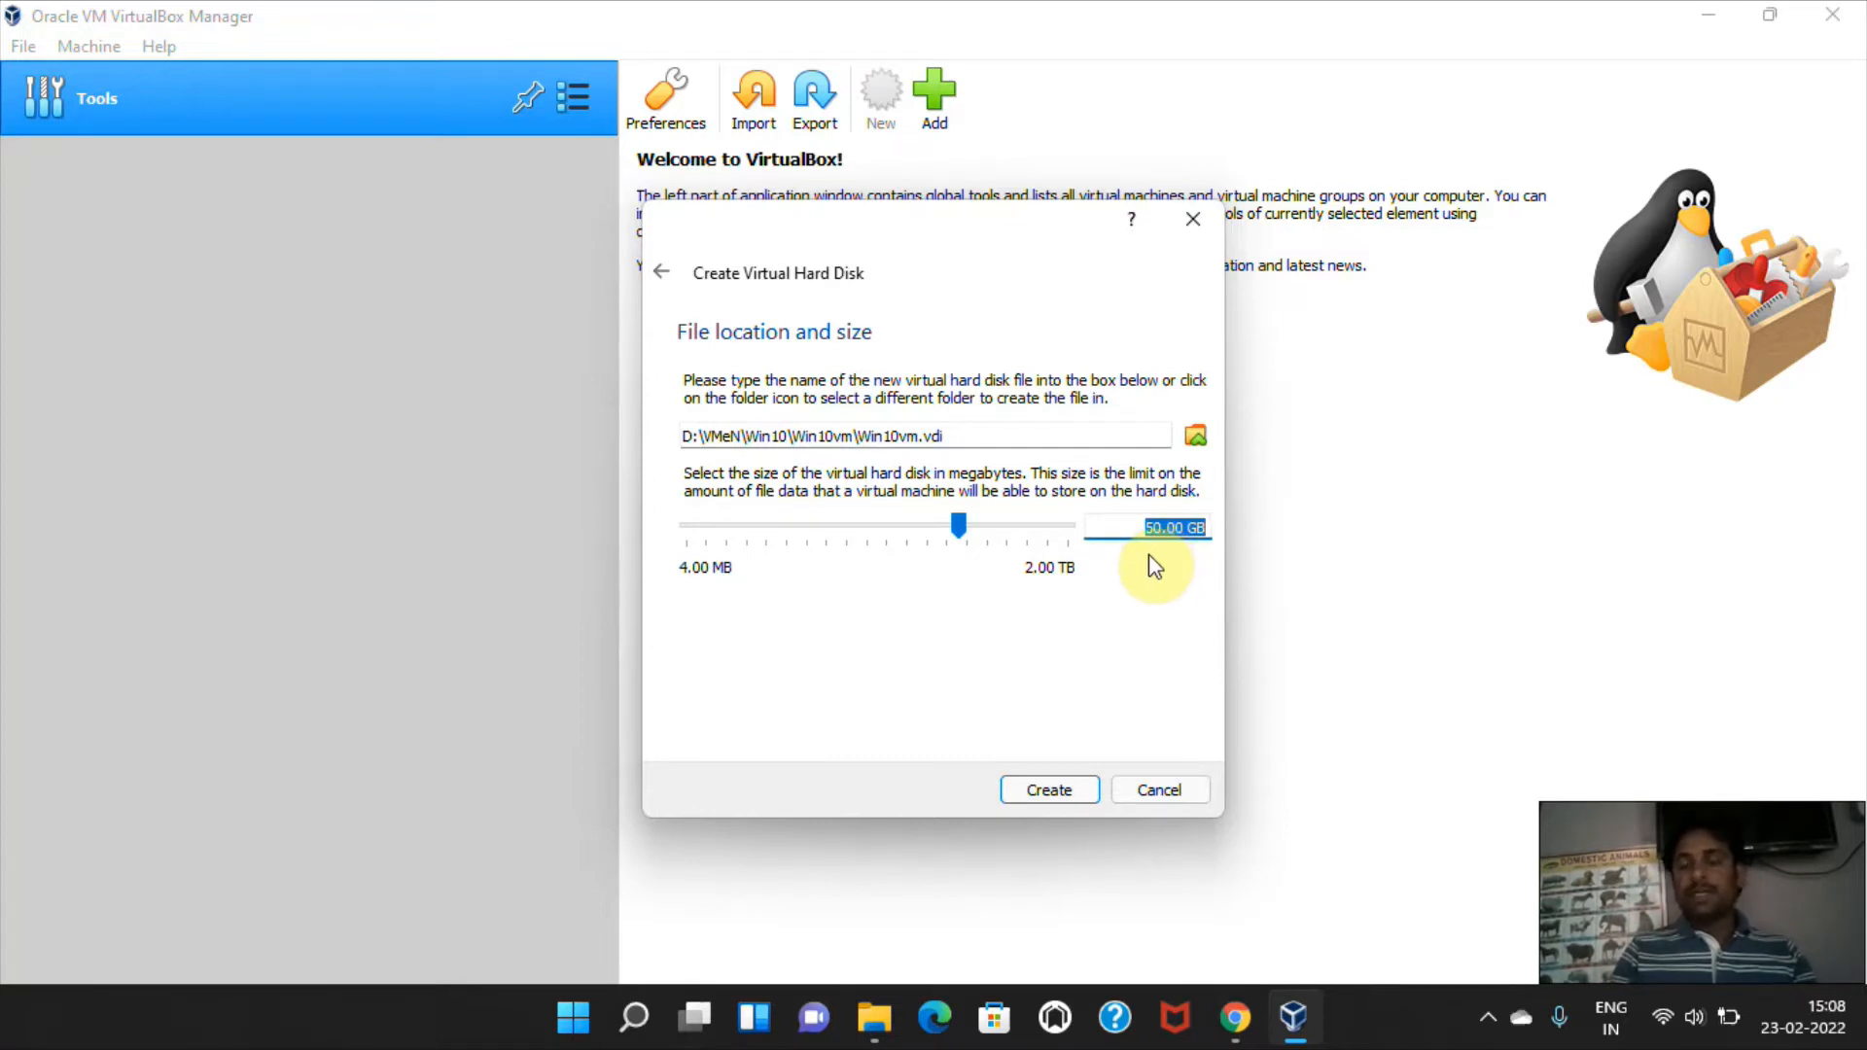
{"action": "left_click", "coordinate": [1047, 795]}
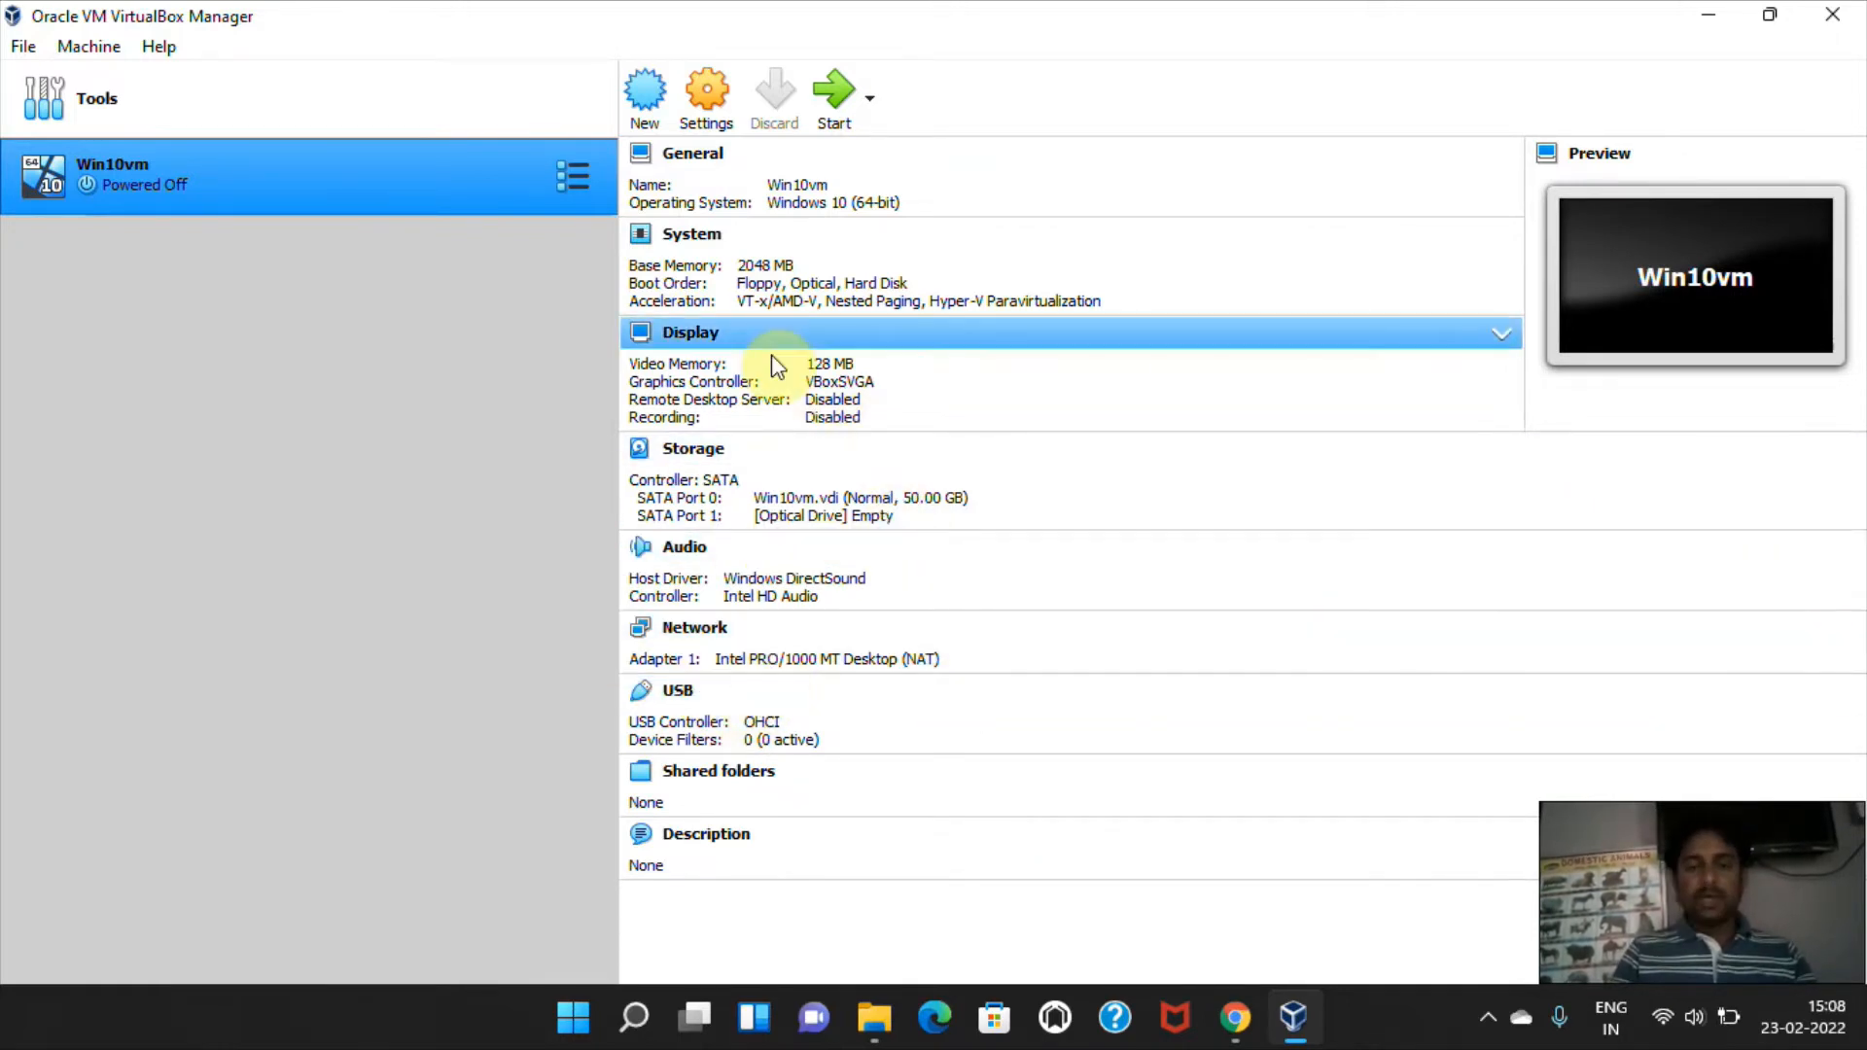
Open Win10vm's storage settings and browse for a disk file for the empty optical drive.
{"action": "left_click", "coordinate": [711, 123]}
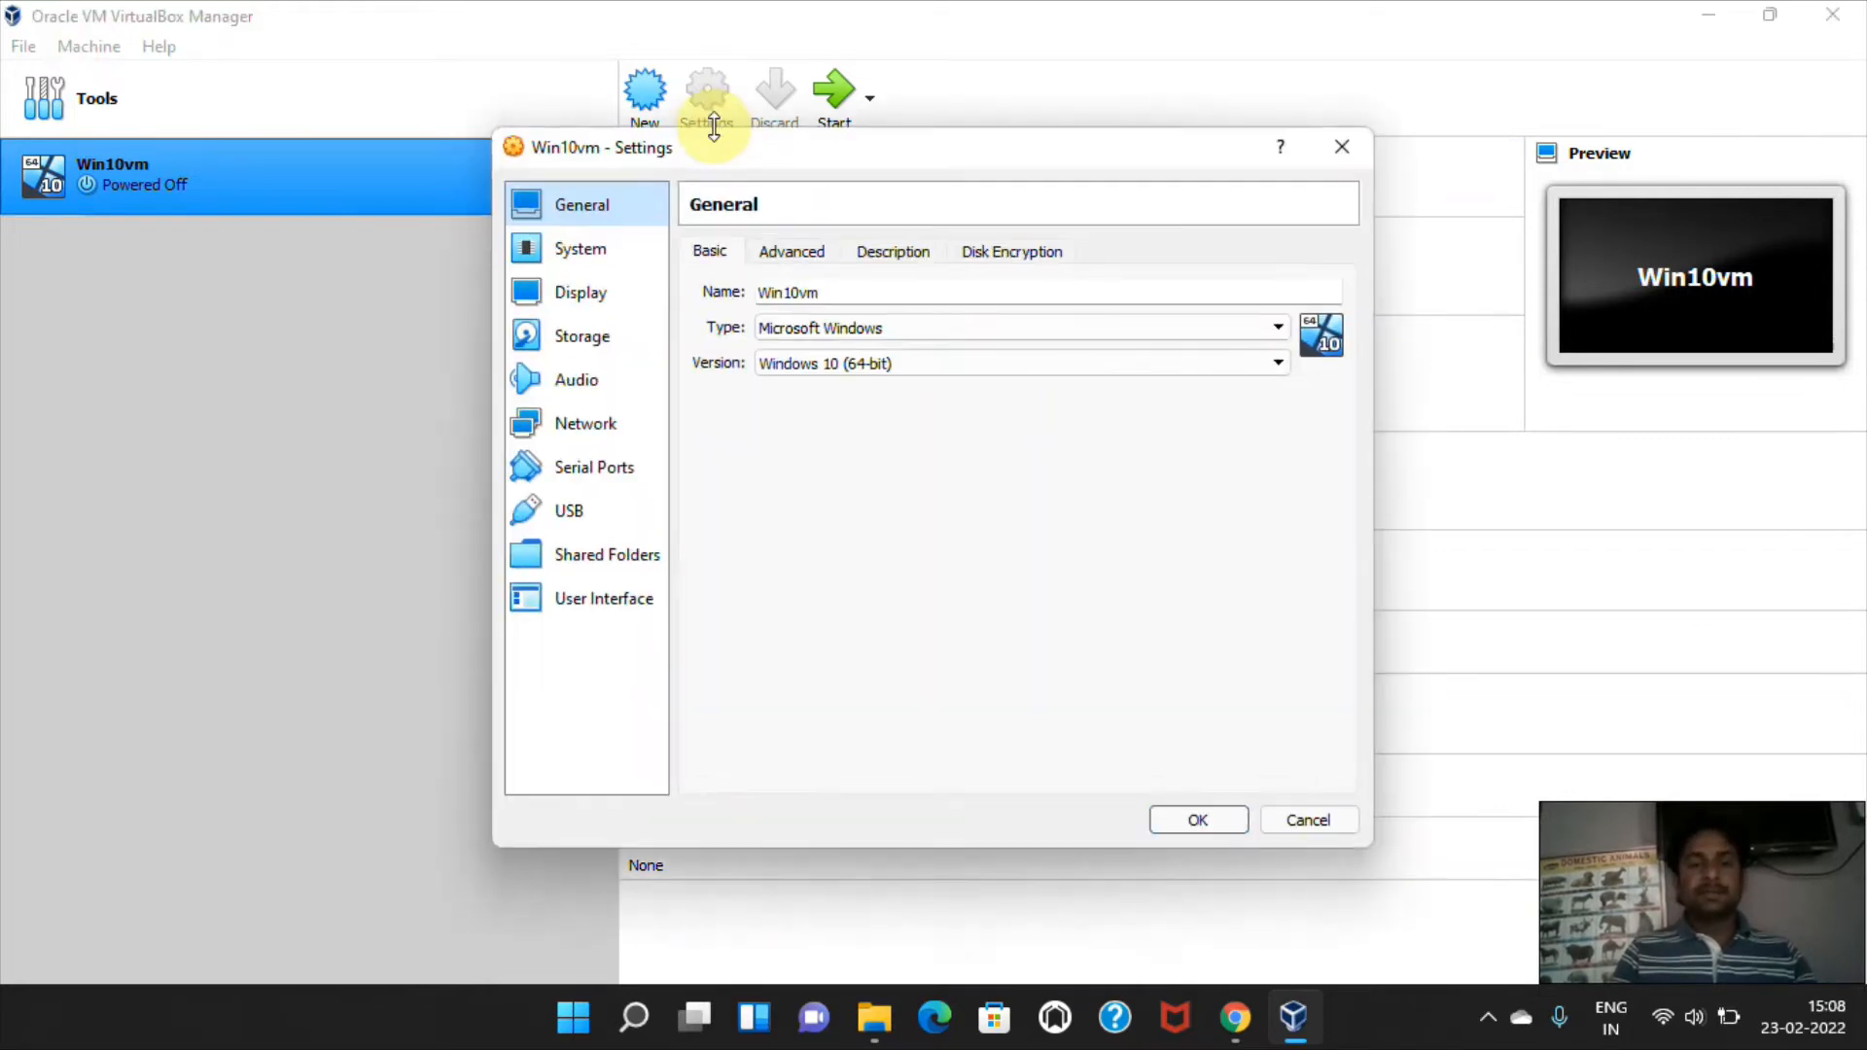
{"action": "left_click", "coordinate": [605, 336]}
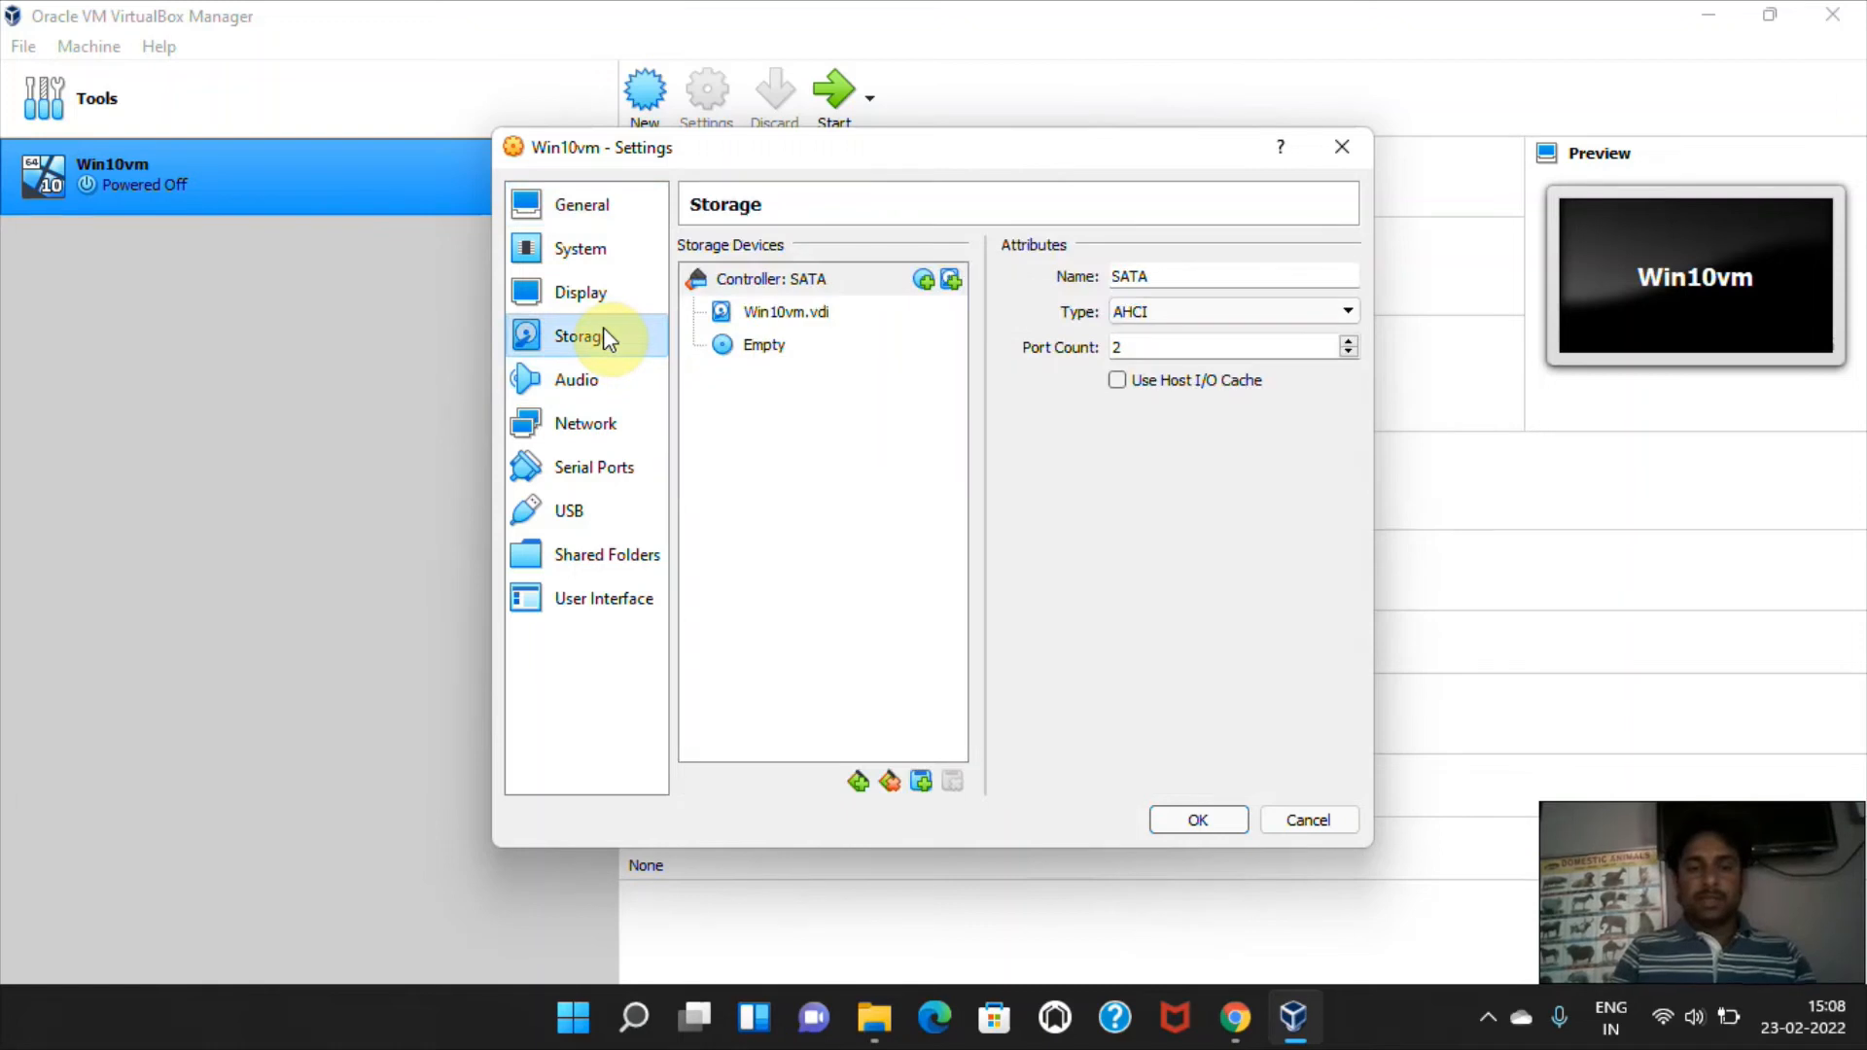
{"action": "left_click", "coordinate": [773, 347]}
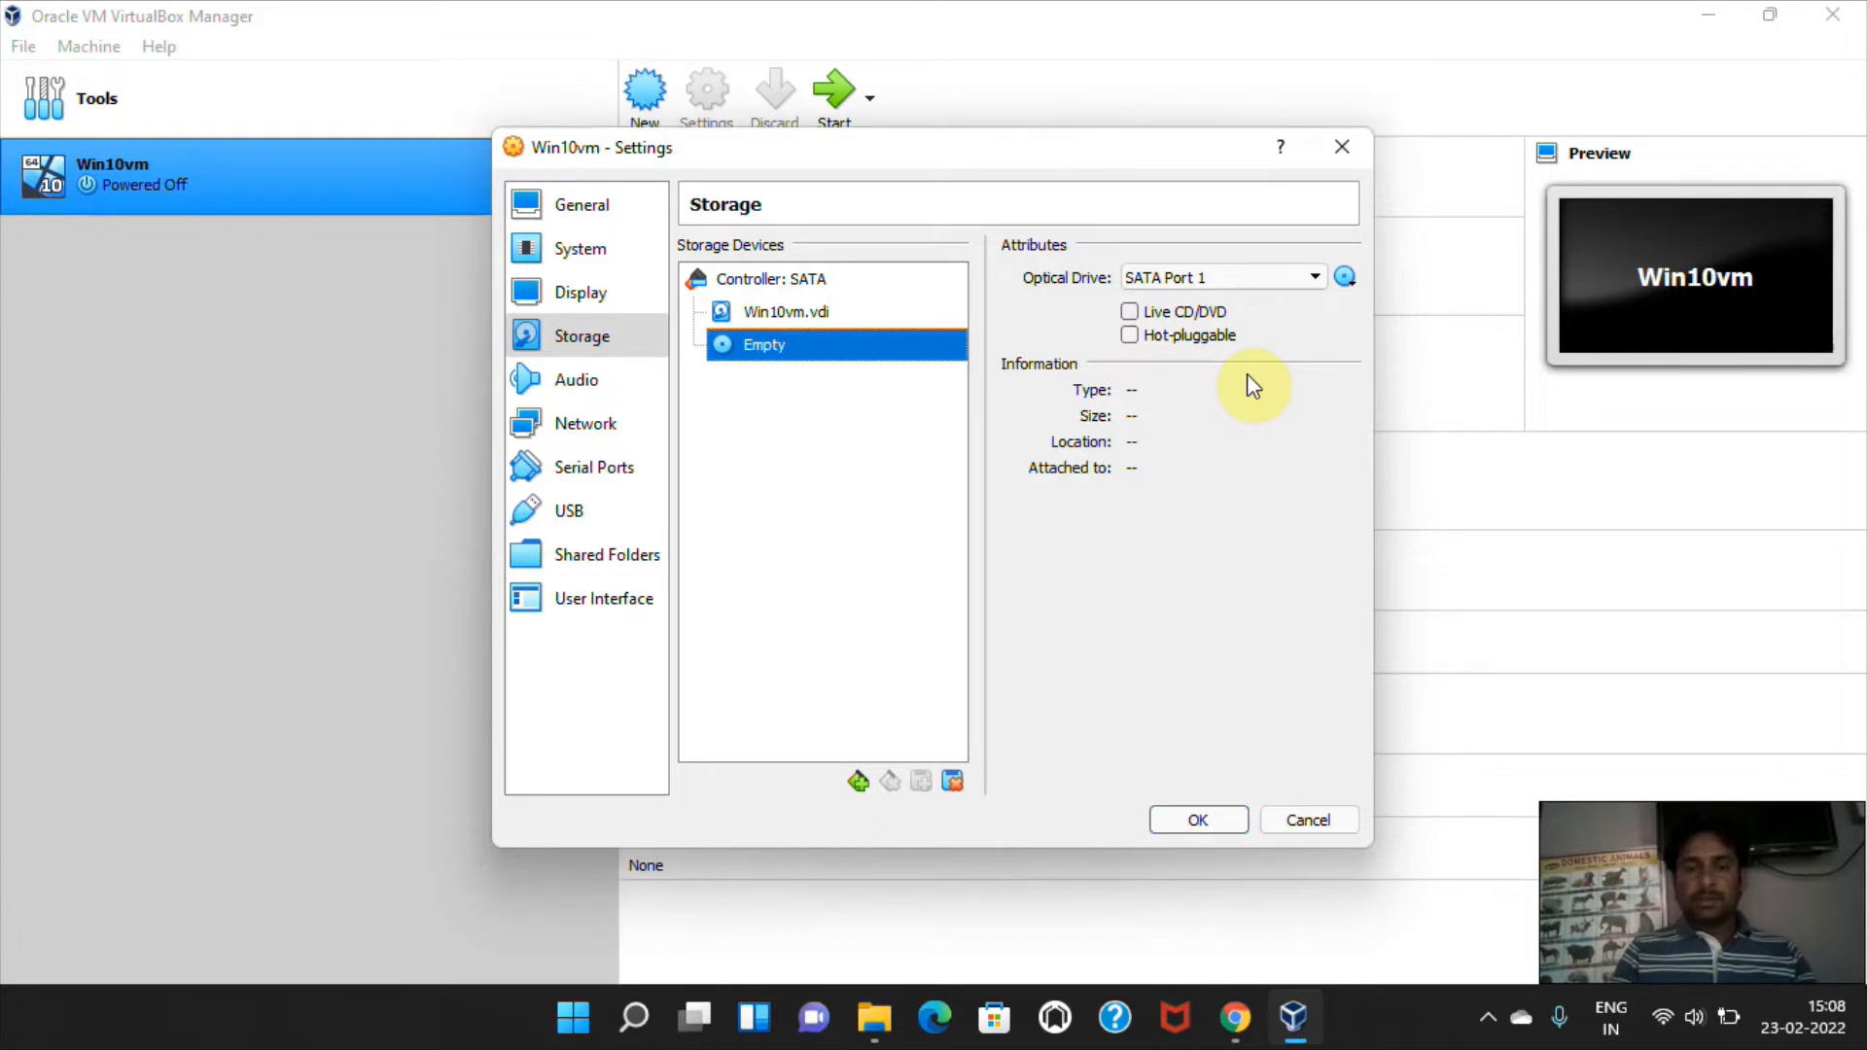
{"action": "left_click", "coordinate": [1314, 280]}
{"action": "left_click", "coordinate": [1316, 284]}
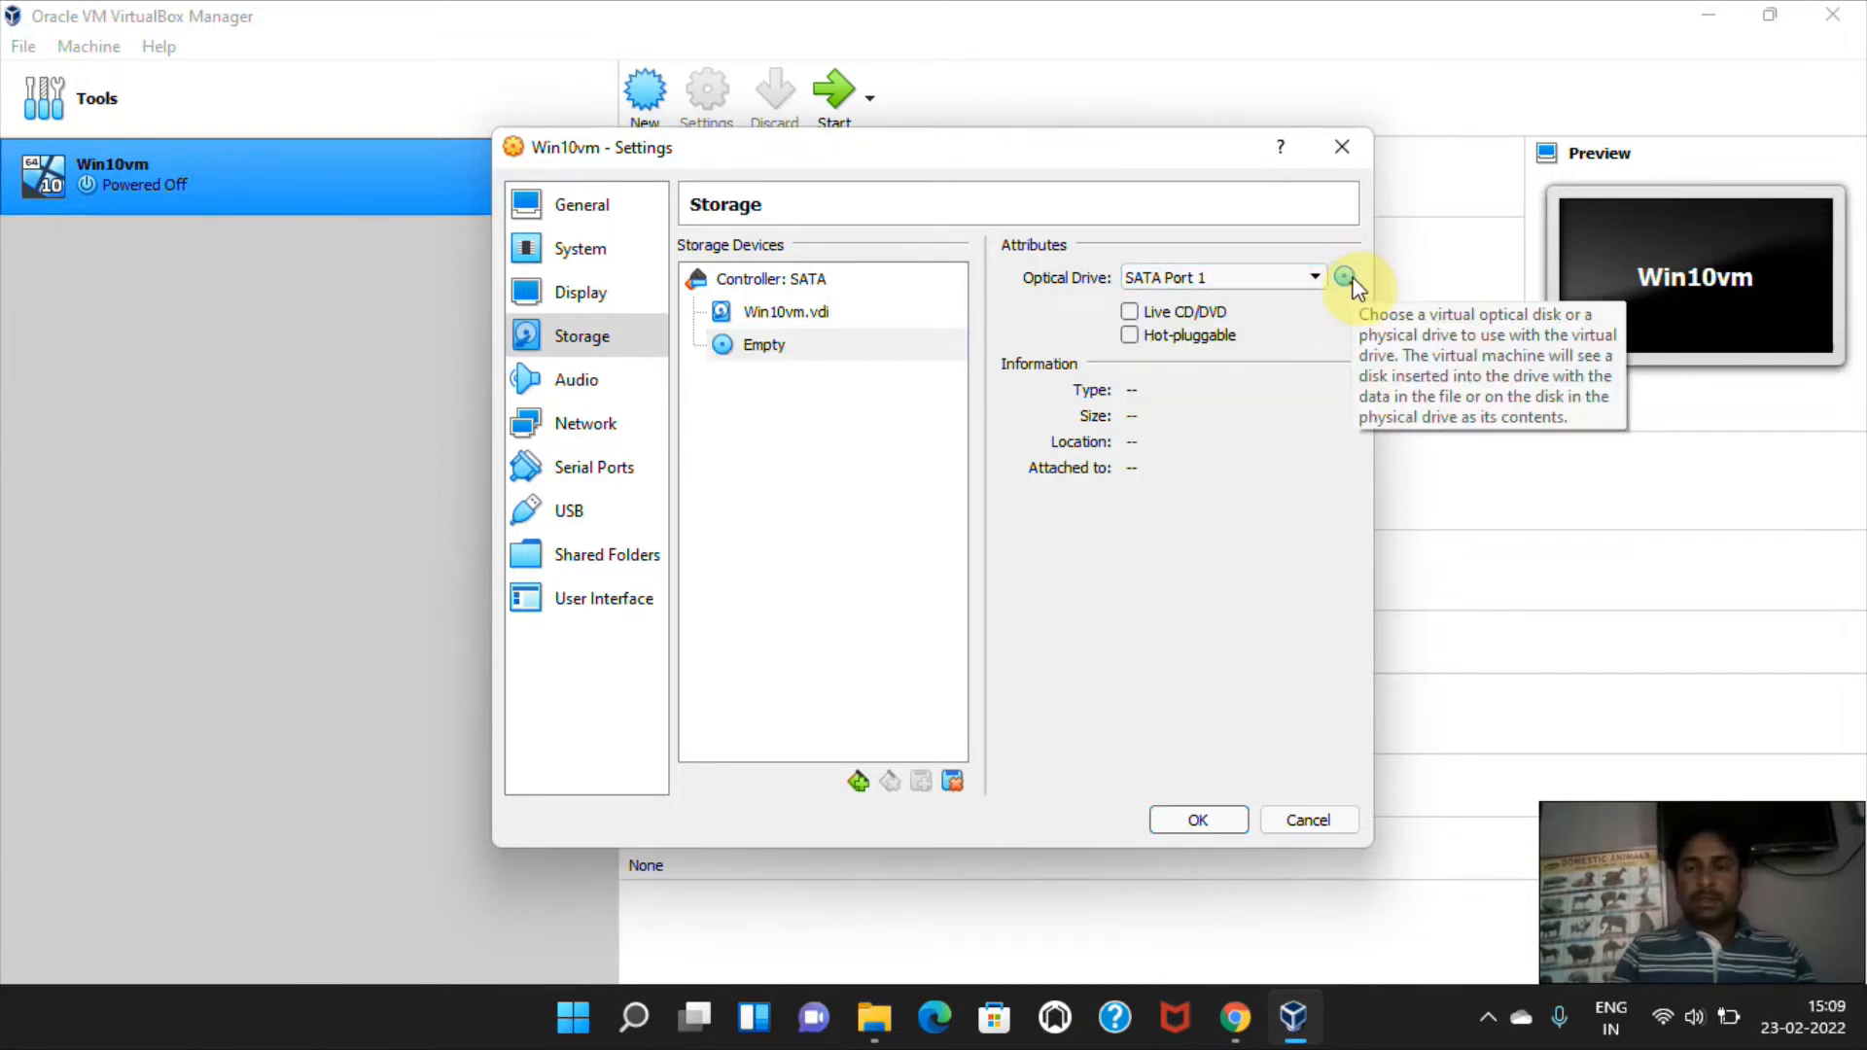
{"action": "left_click", "coordinate": [1347, 279]}
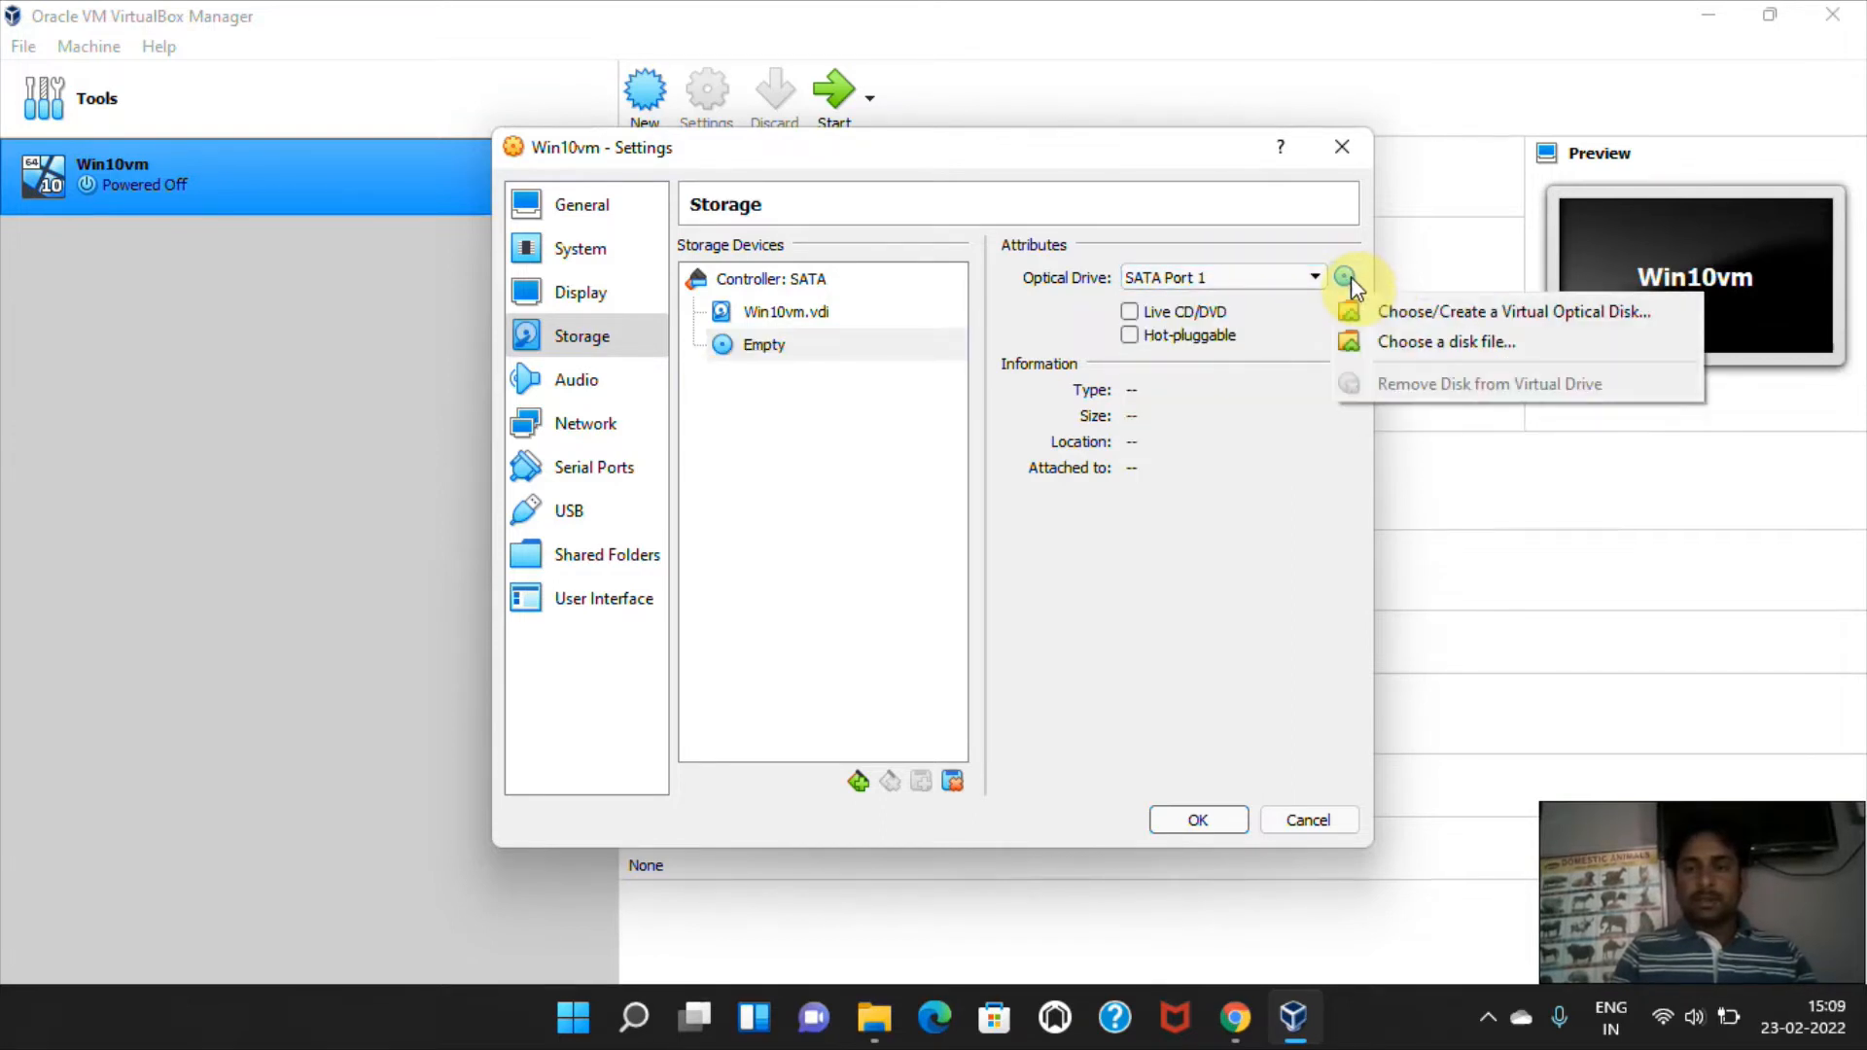
{"action": "left_click", "coordinate": [1428, 343]}
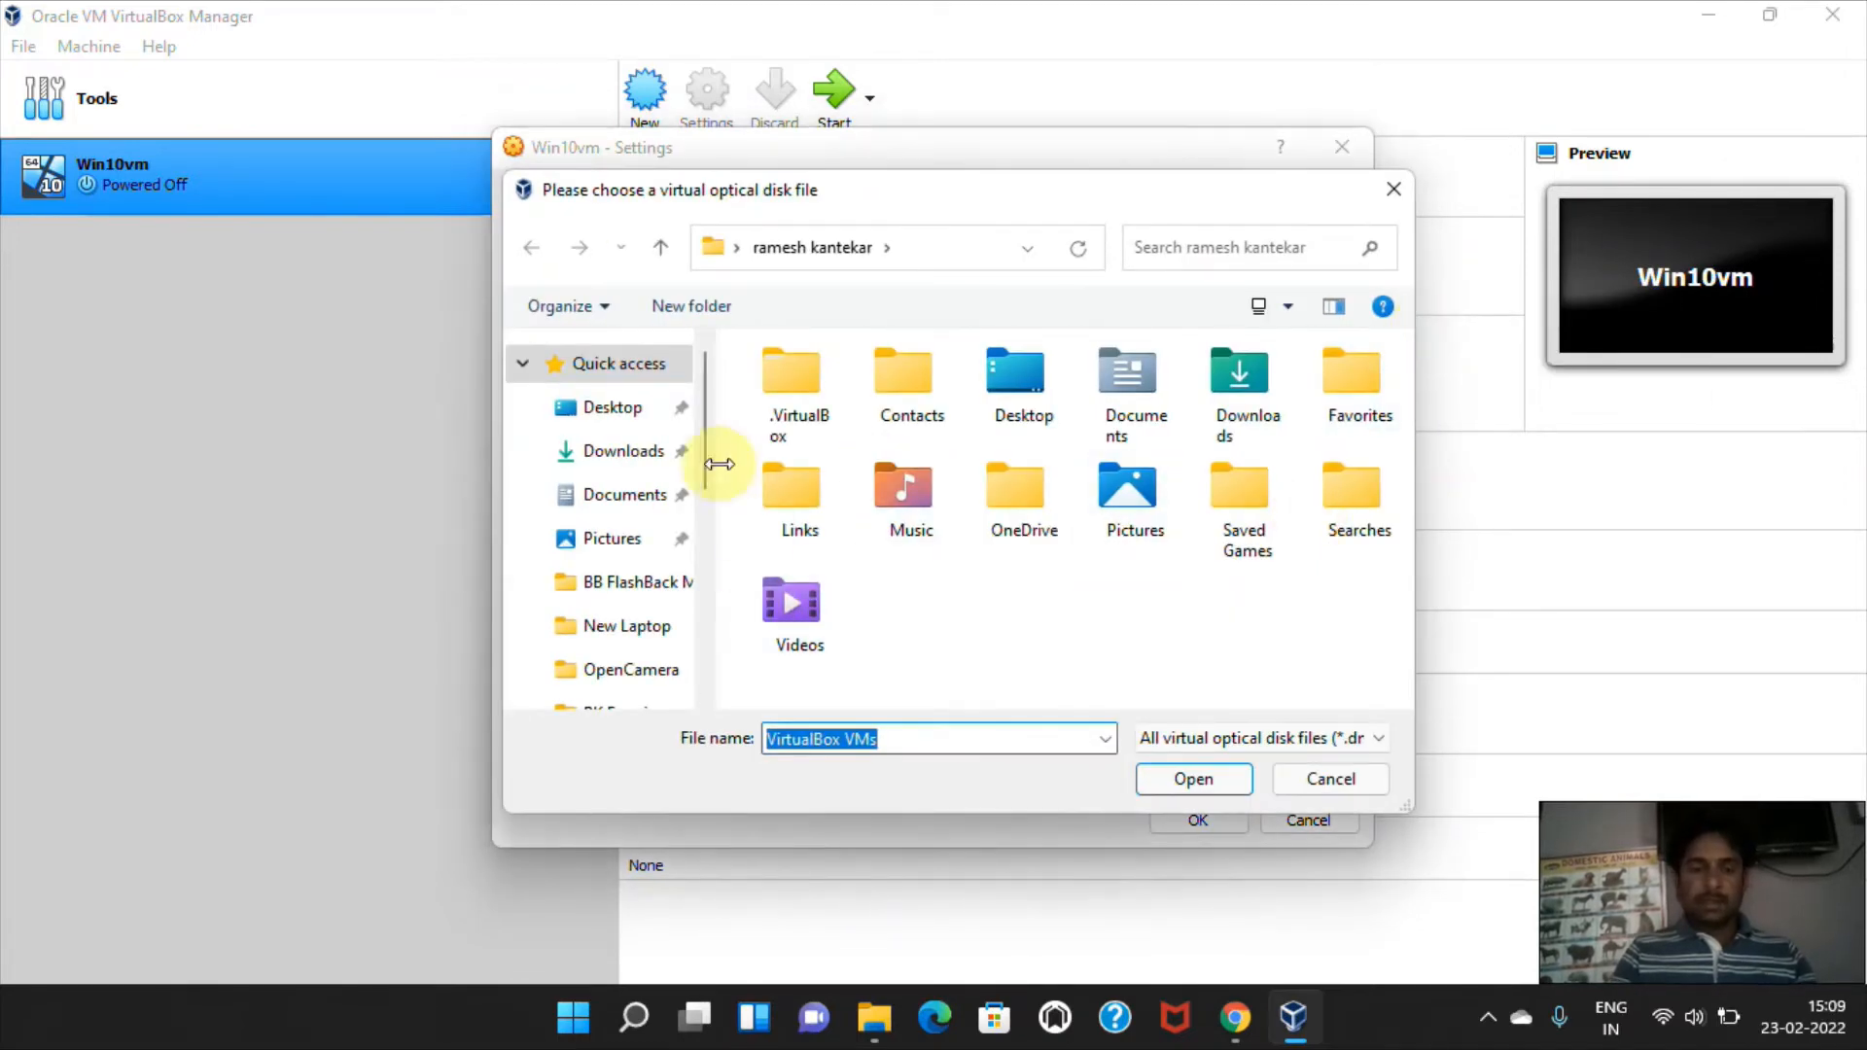
Load the Windows 10 disc image from the ISO folder on DATA (D:) into the optical drive and save the settings.
{"action": "left_click_drag", "start_coordinate": [709, 459], "coordinate": [705, 637]}
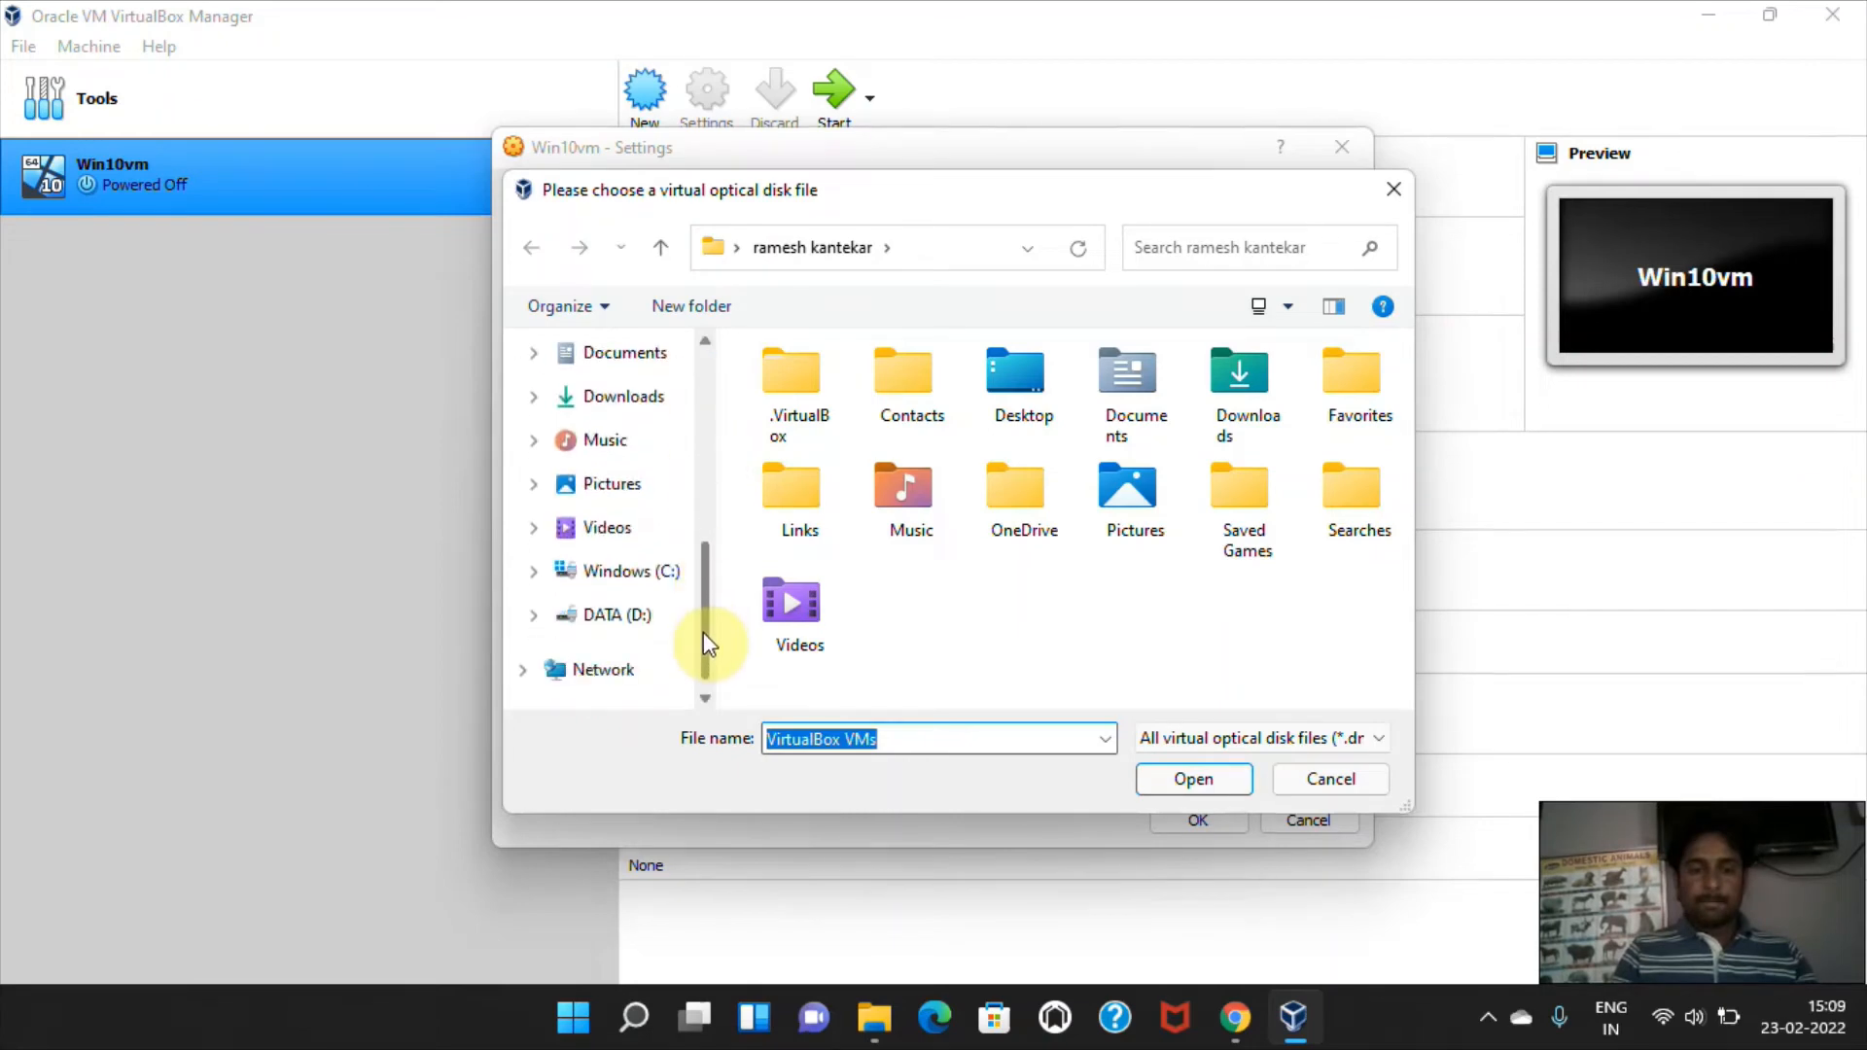
{"action": "left_click", "coordinate": [617, 614]}
{"action": "double_click", "coordinate": [774, 395]}
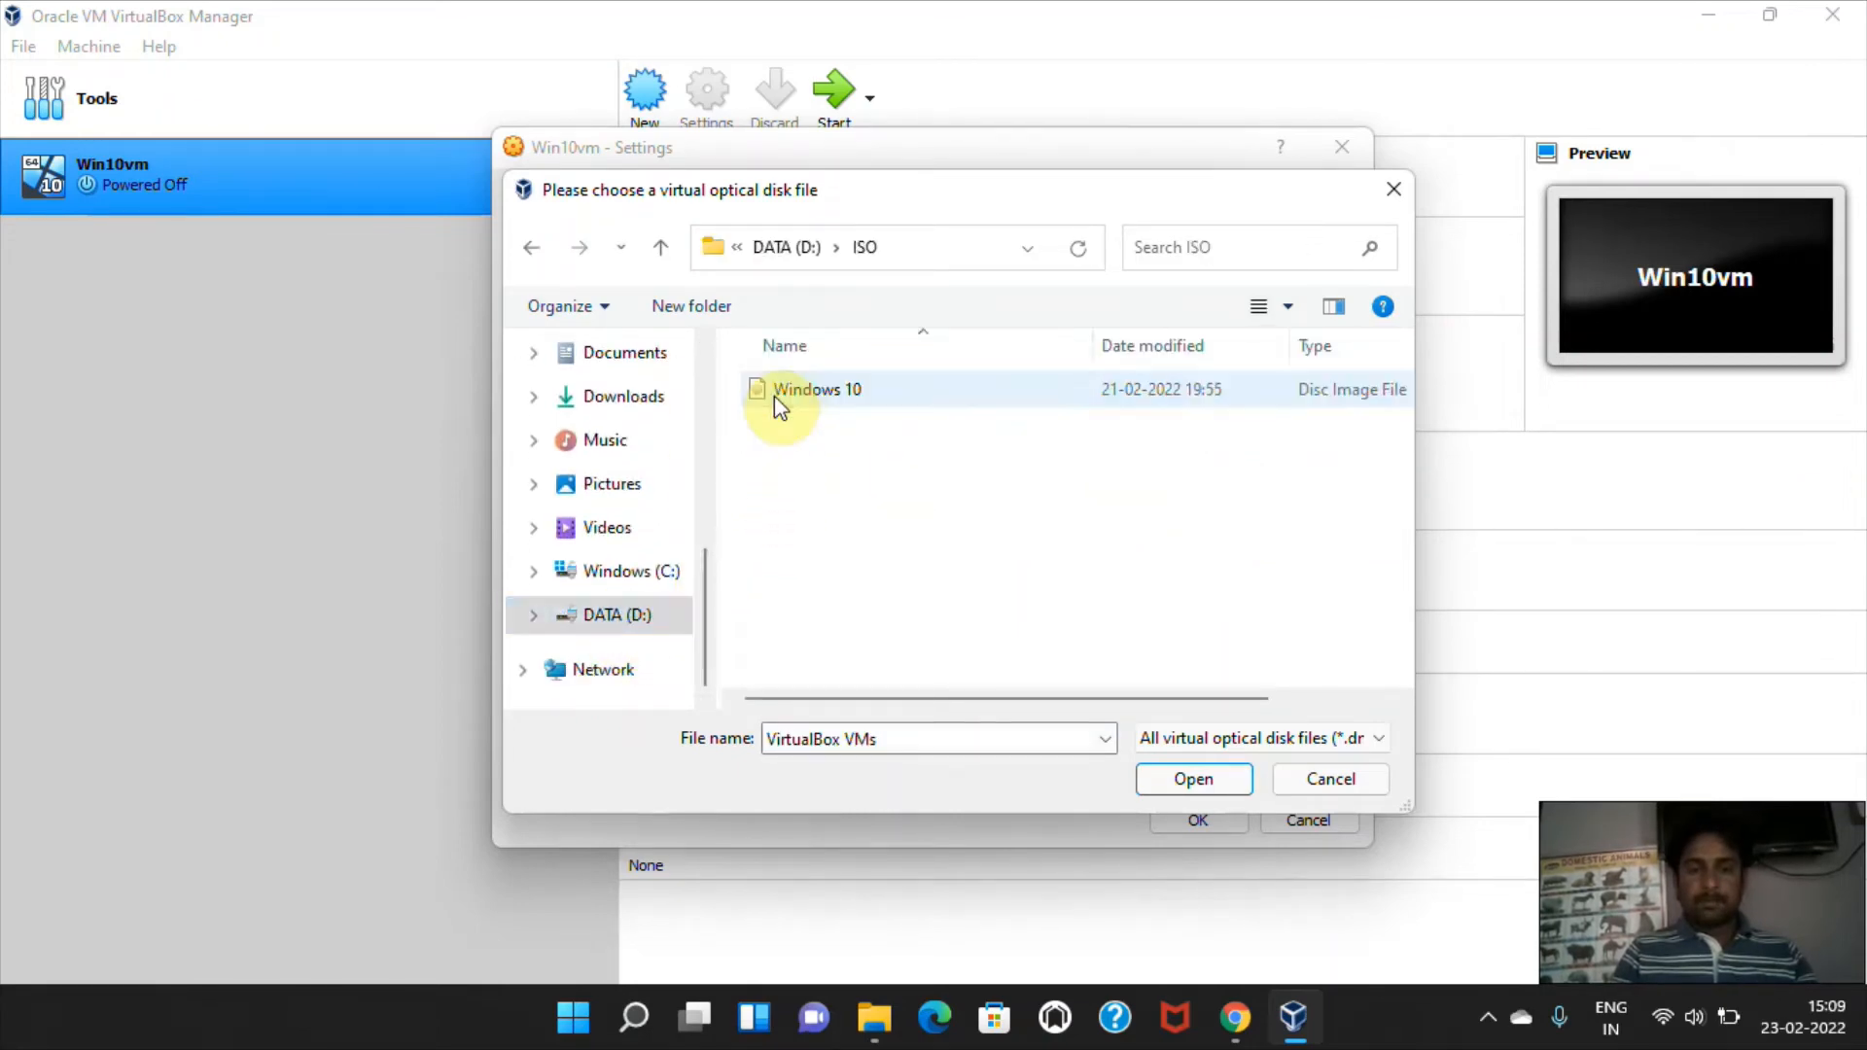
{"action": "left_click", "coordinate": [811, 394]}
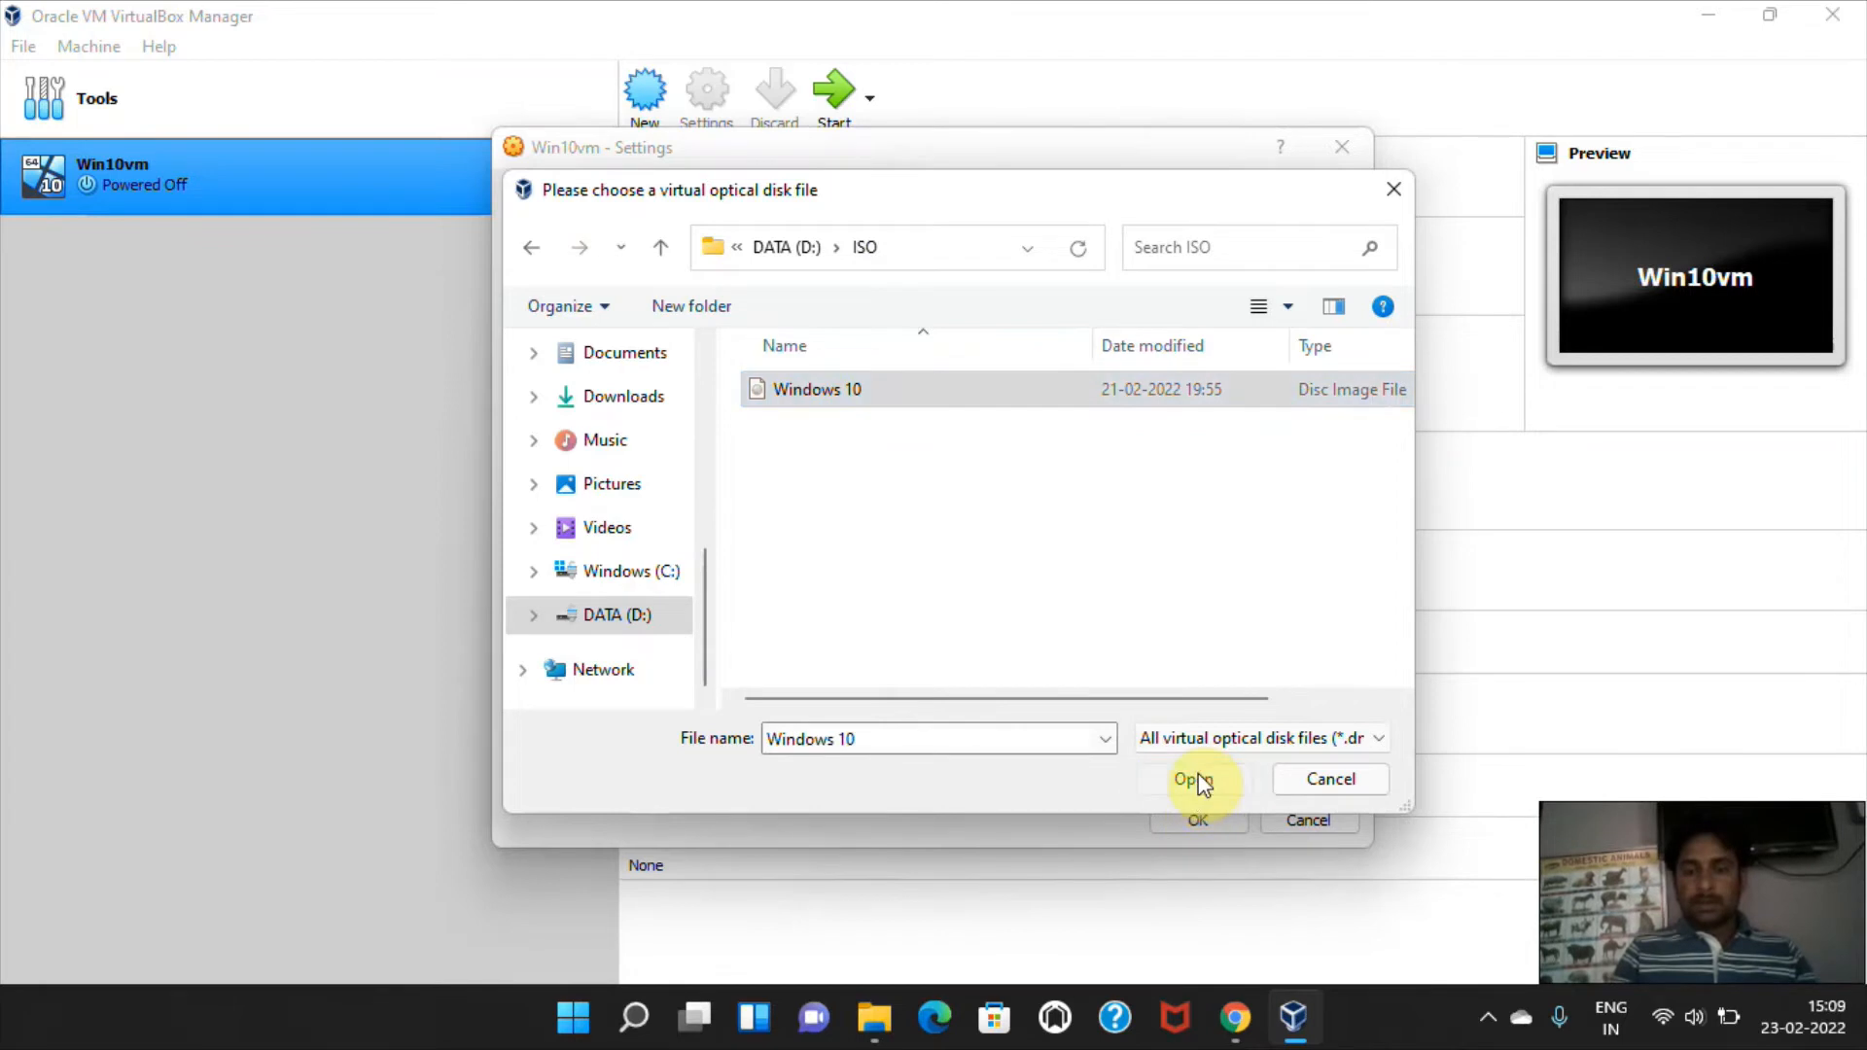
{"action": "left_click", "coordinate": [1192, 780]}
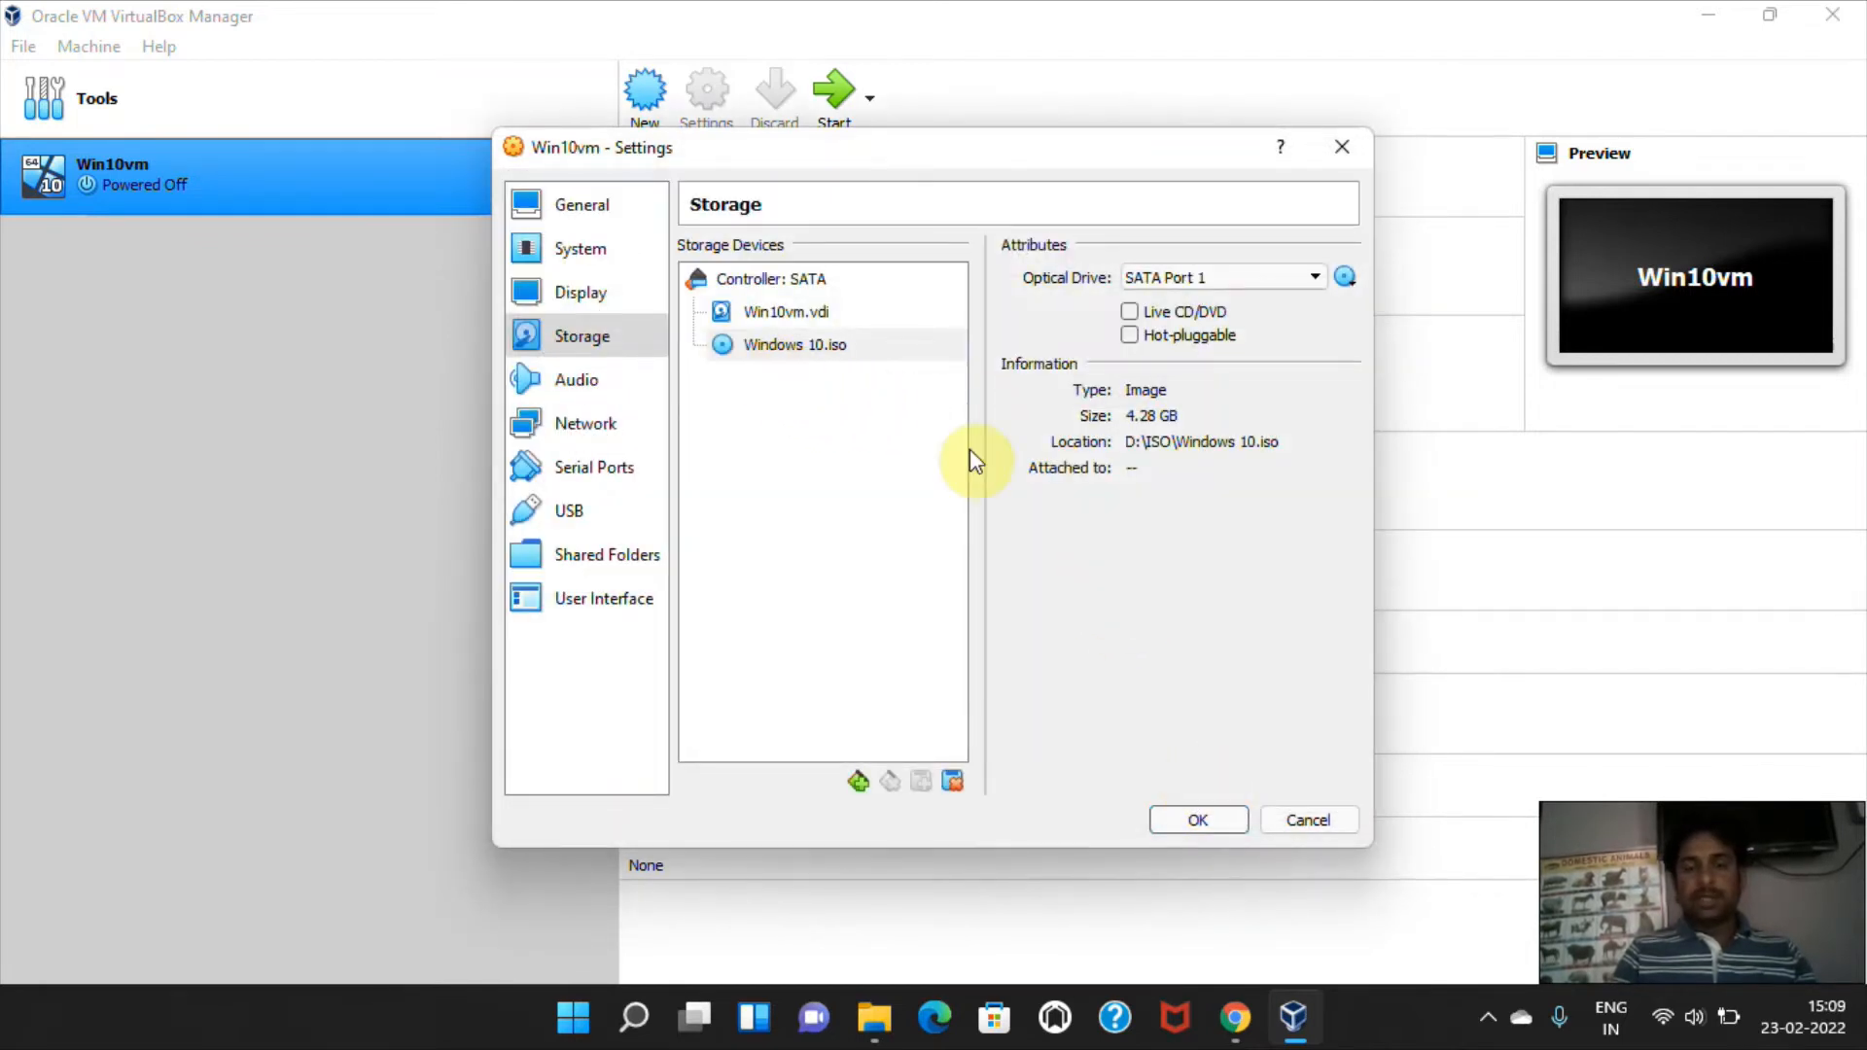
{"action": "left_click", "coordinate": [1196, 820]}
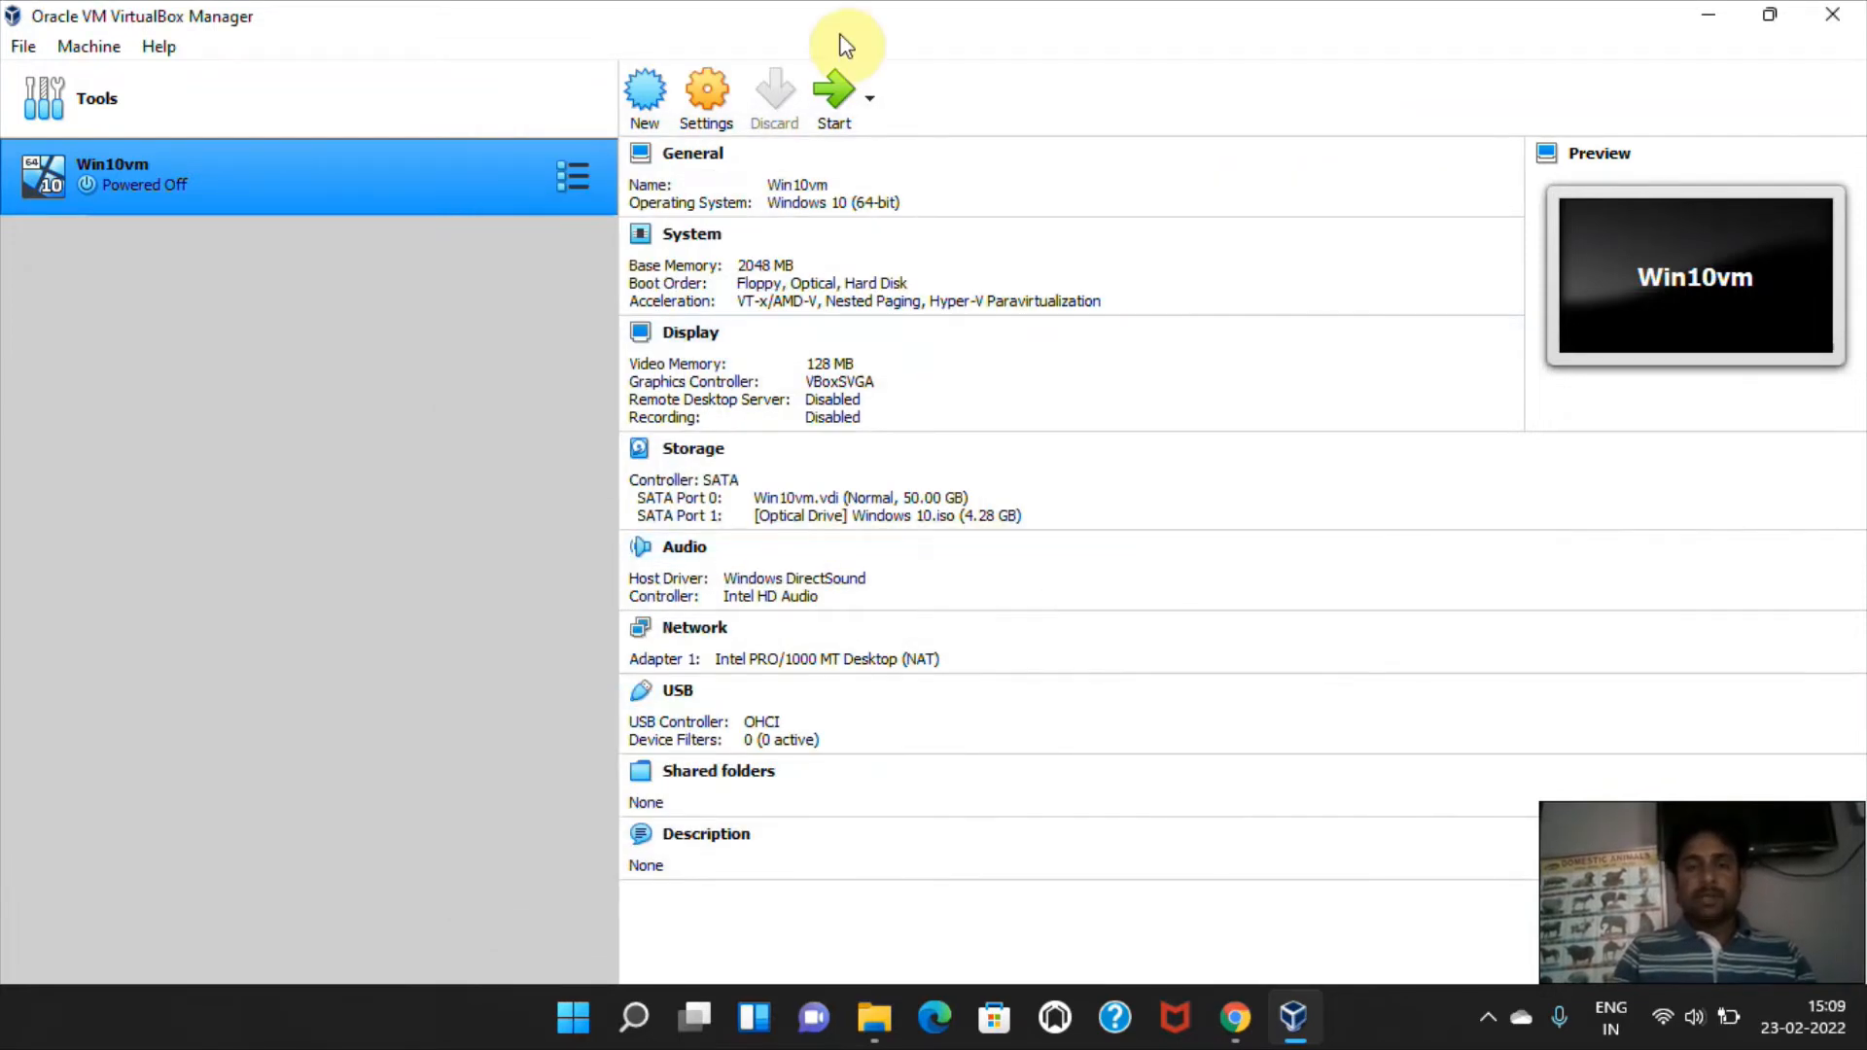
Start the Win10vm virtual machine, dismissing the auto capture keyboard notice, and snap its window to the left half of the desktop.
{"action": "left_click", "coordinate": [838, 128]}
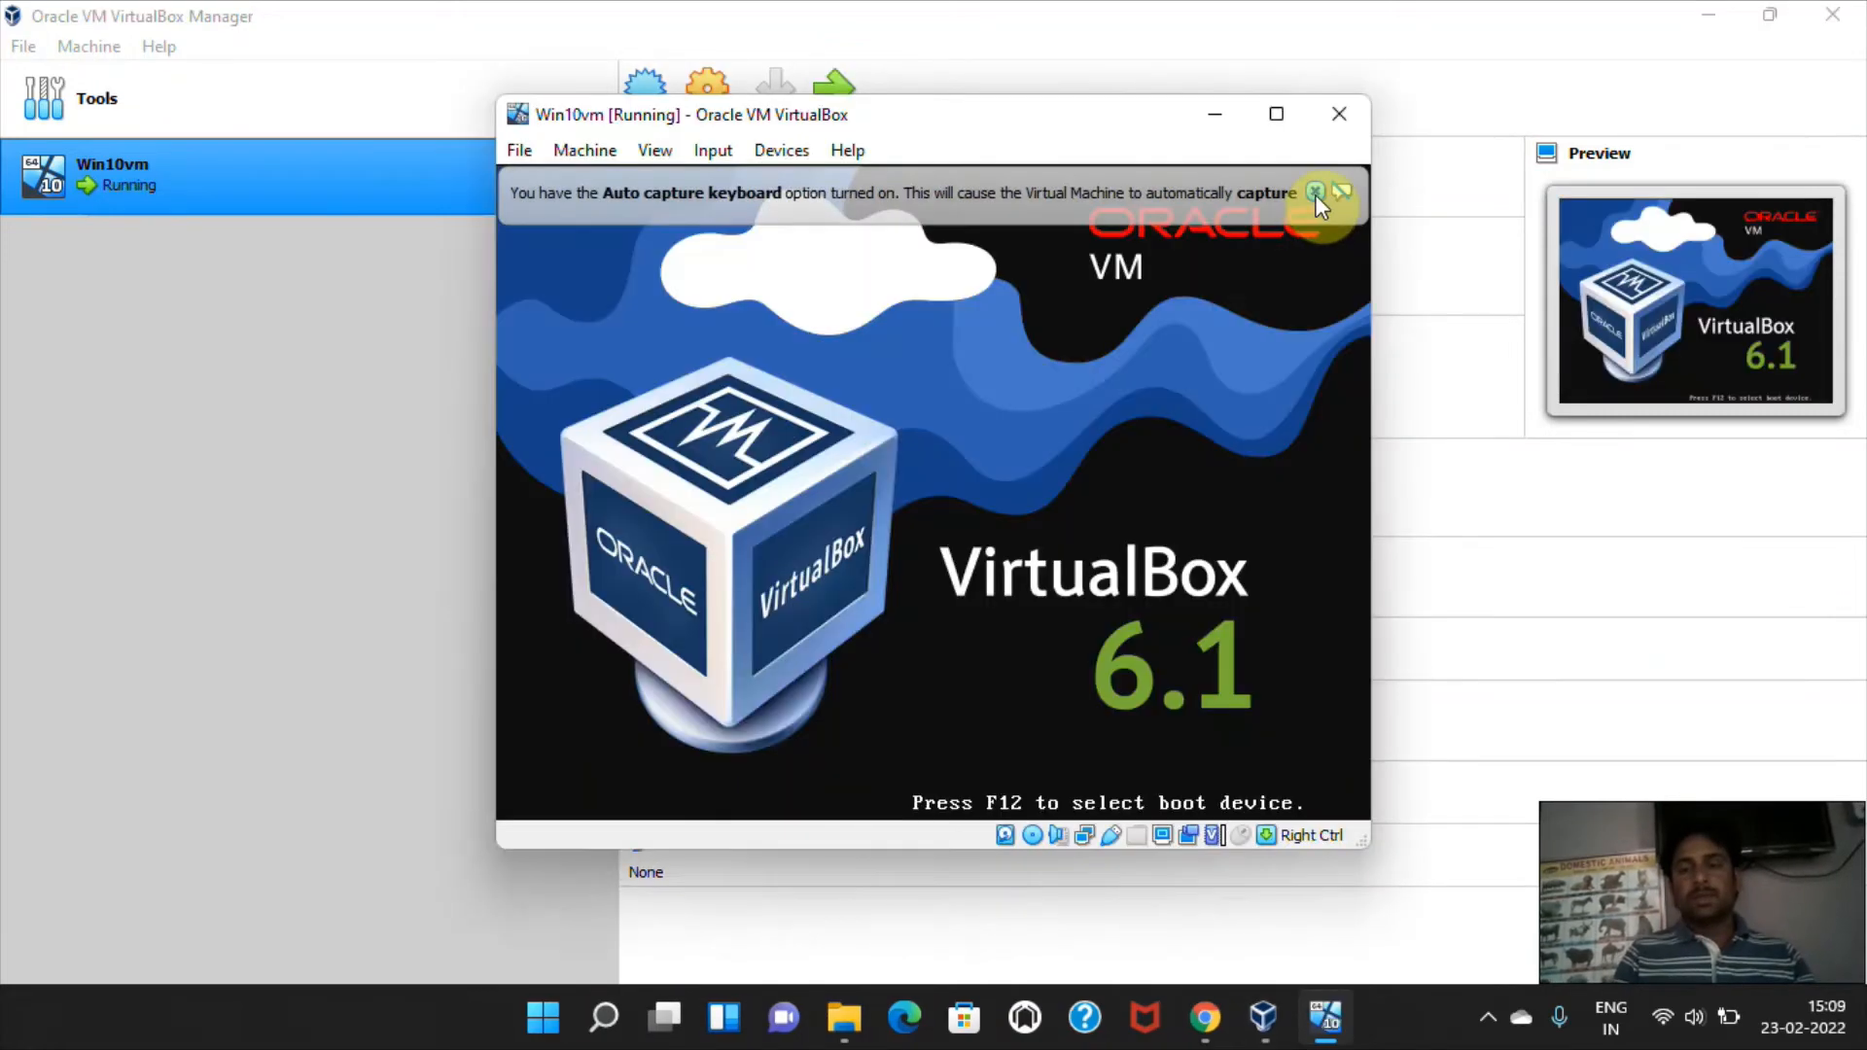
{"action": "left_click", "coordinate": [1316, 194]}
{"action": "mouse_move", "coordinate": [1274, 123]}
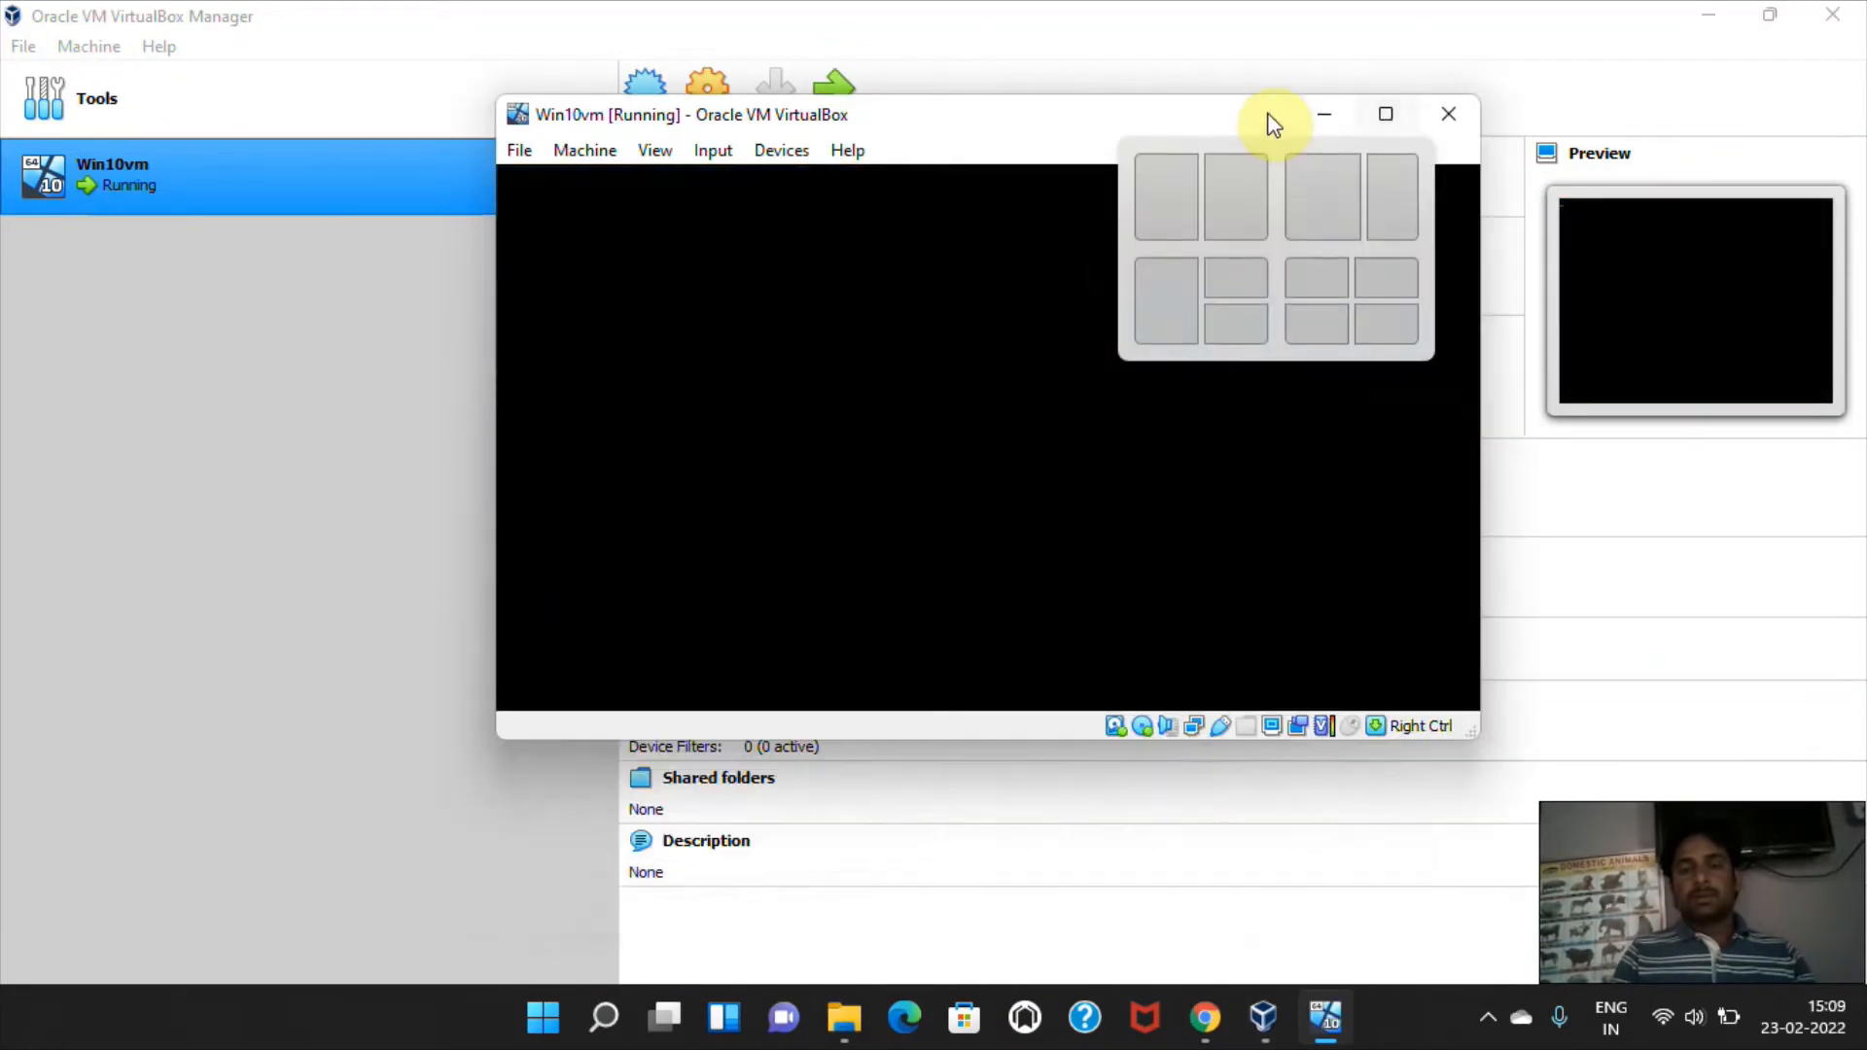
{"action": "left_click", "coordinate": [1157, 282]}
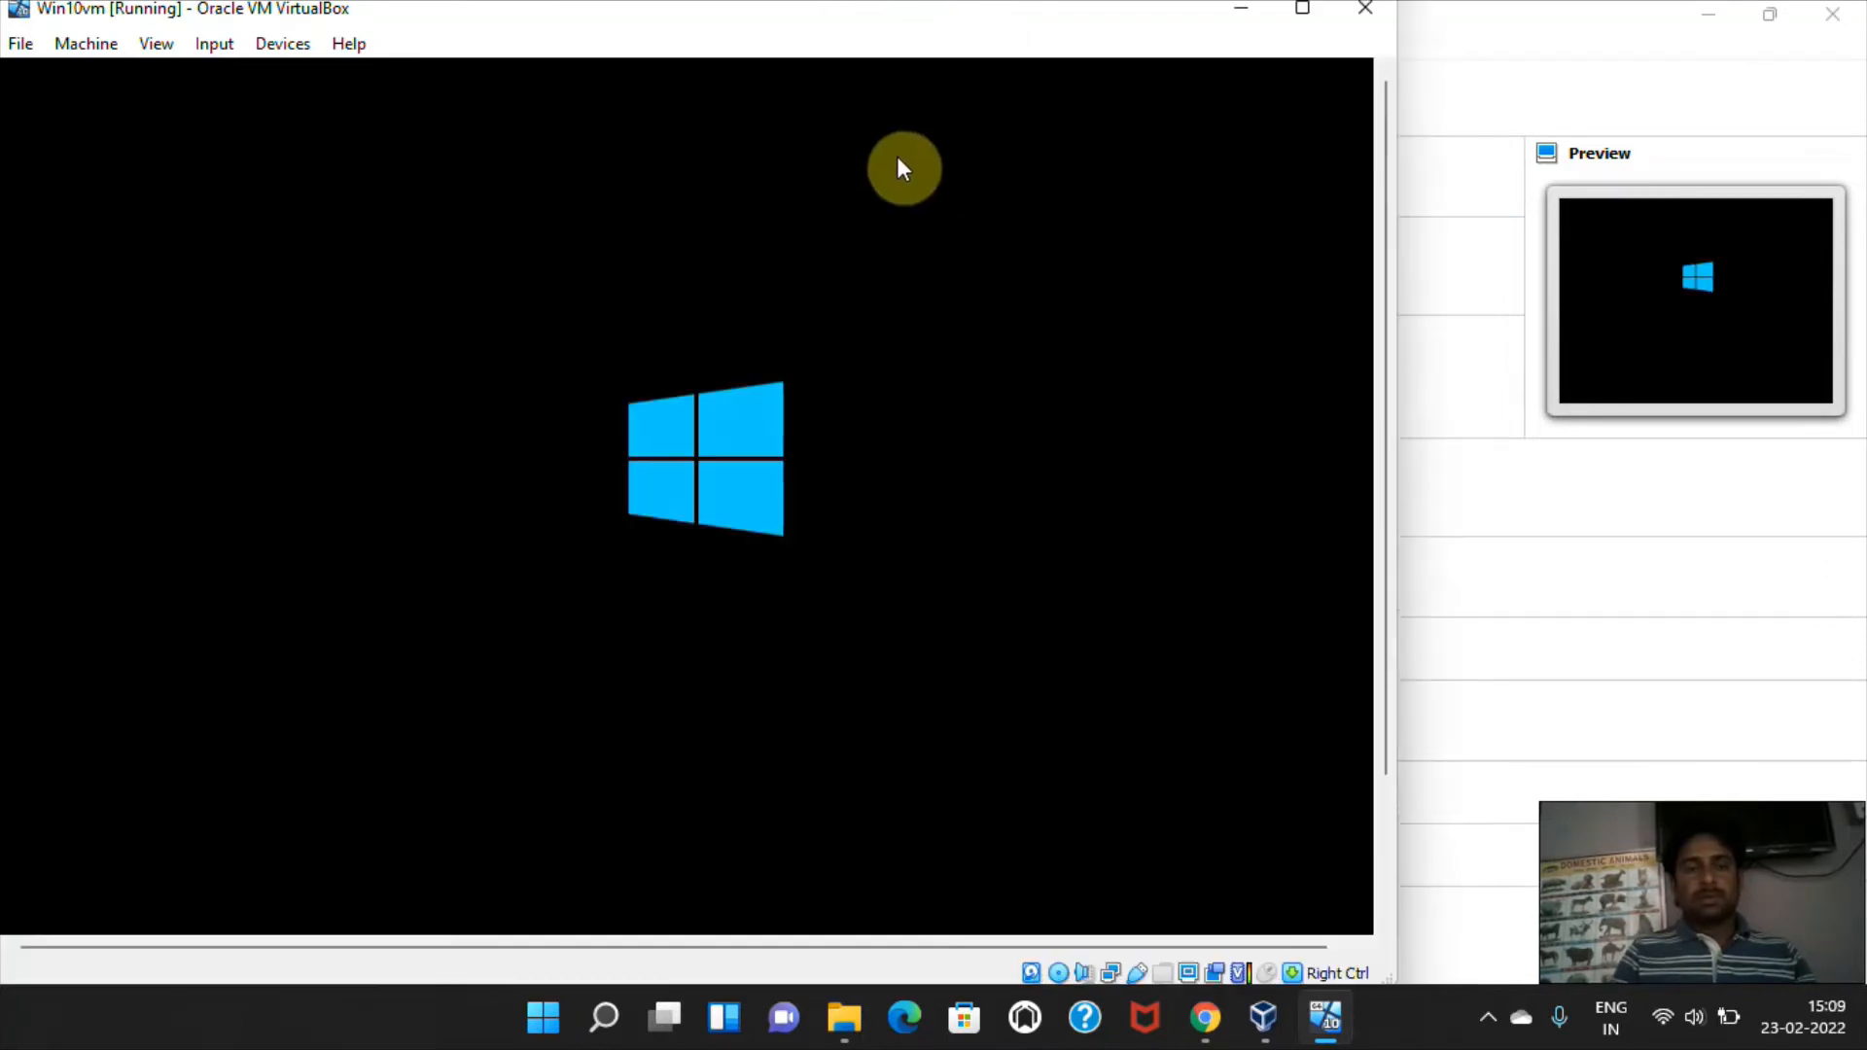
Maximize the virtual machine window and set Windows Setup's time and currency format to English (India).
{"action": "left_click", "coordinate": [1301, 19]}
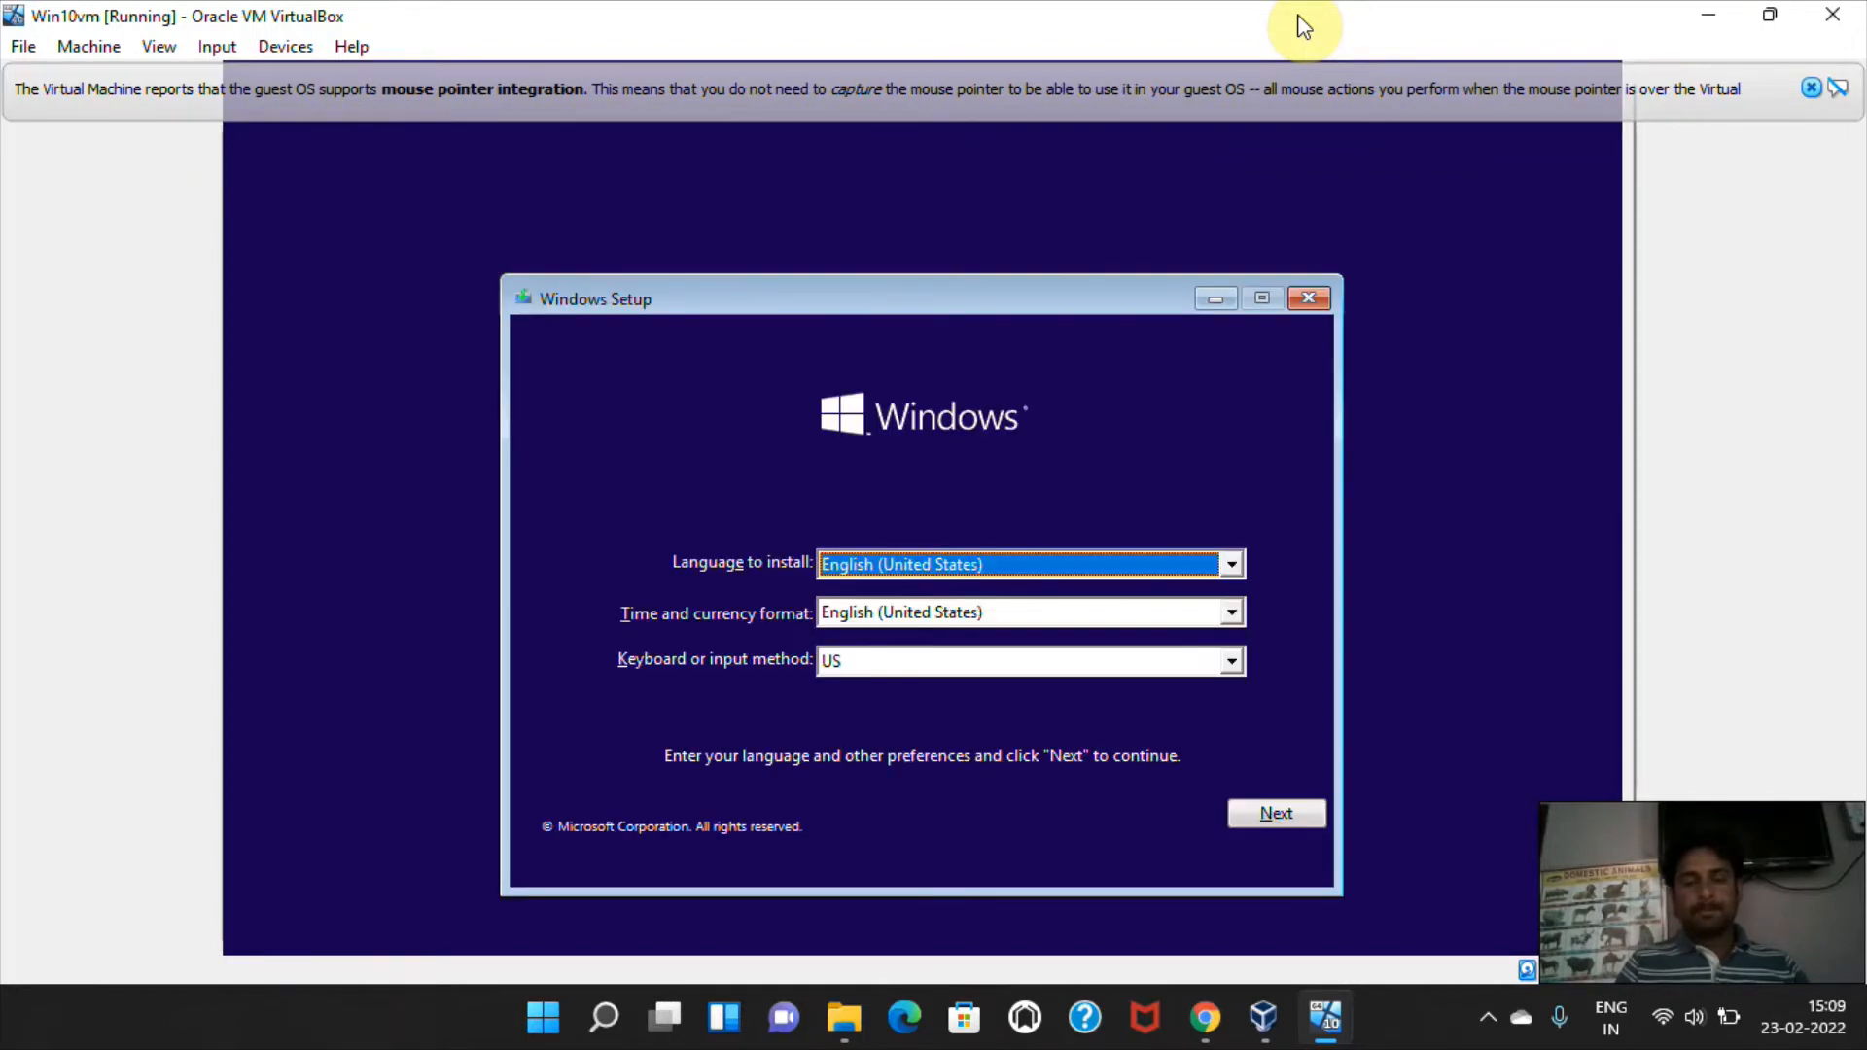
{"action": "left_click", "coordinate": [927, 615]}
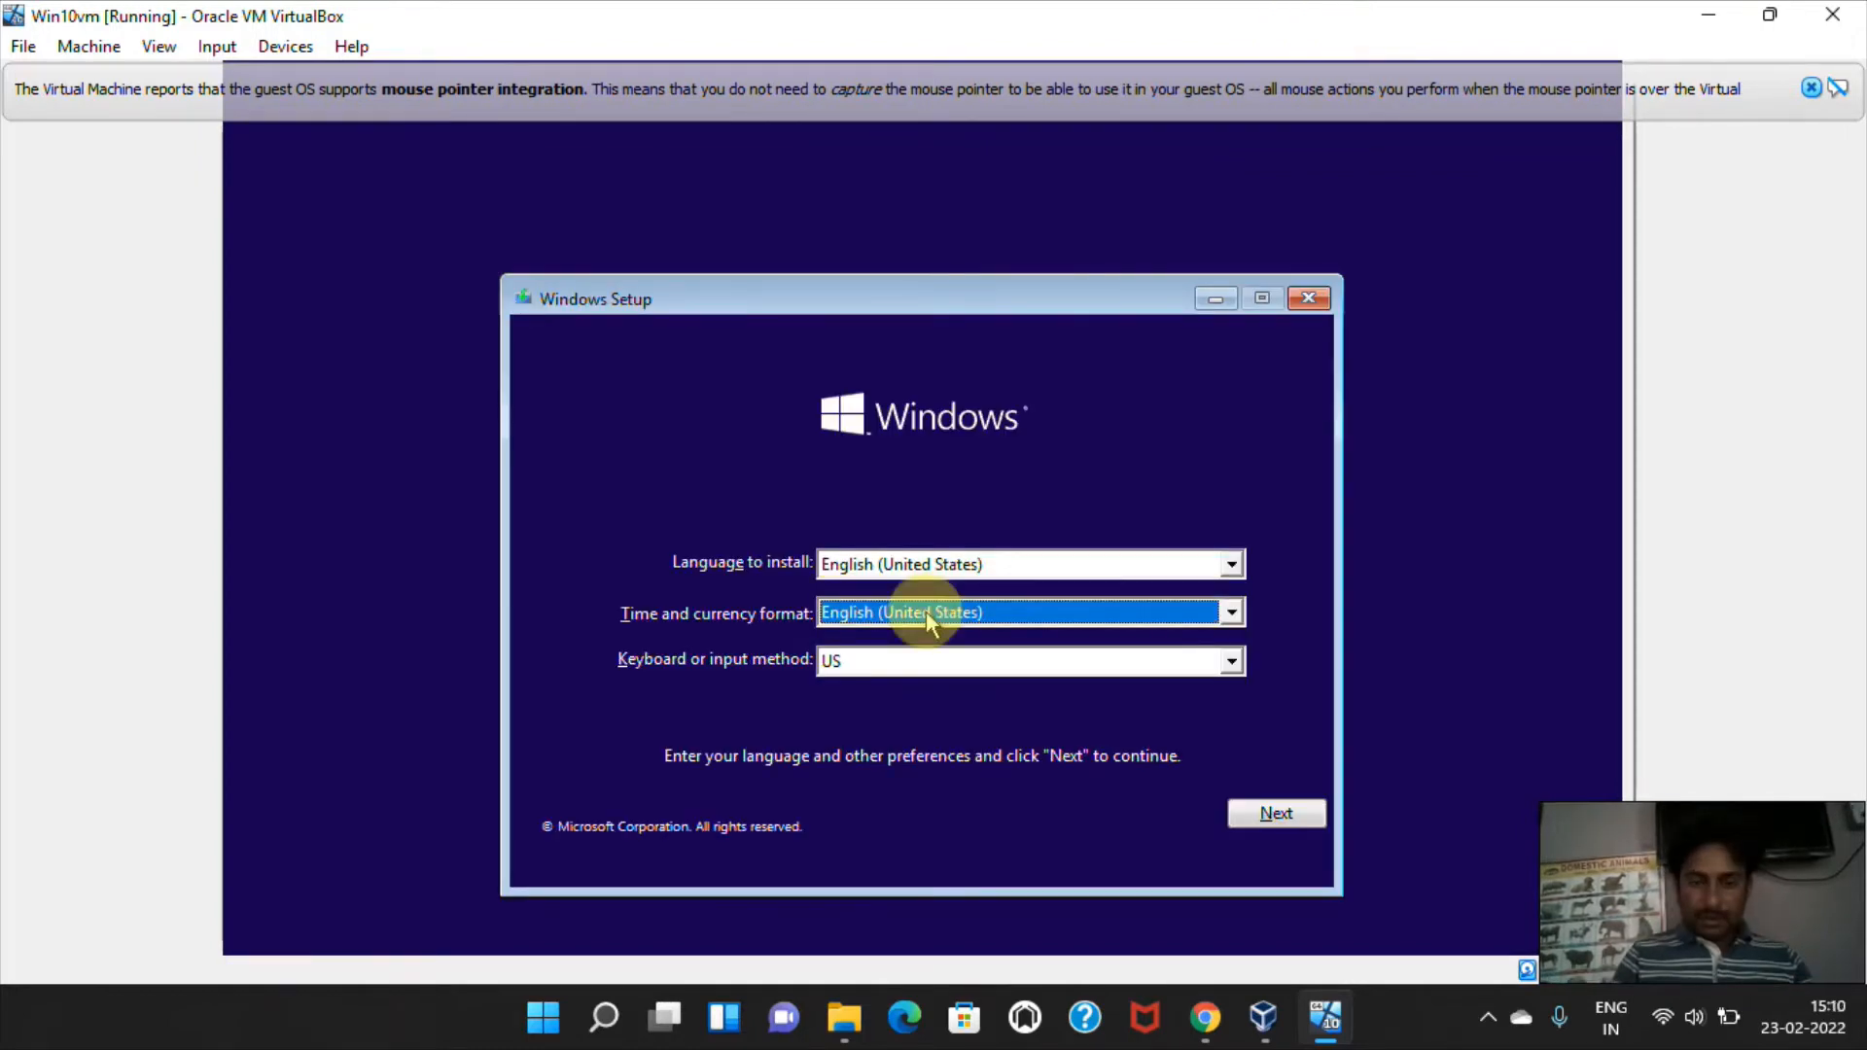
{"action": "left_click", "coordinate": [927, 615]}
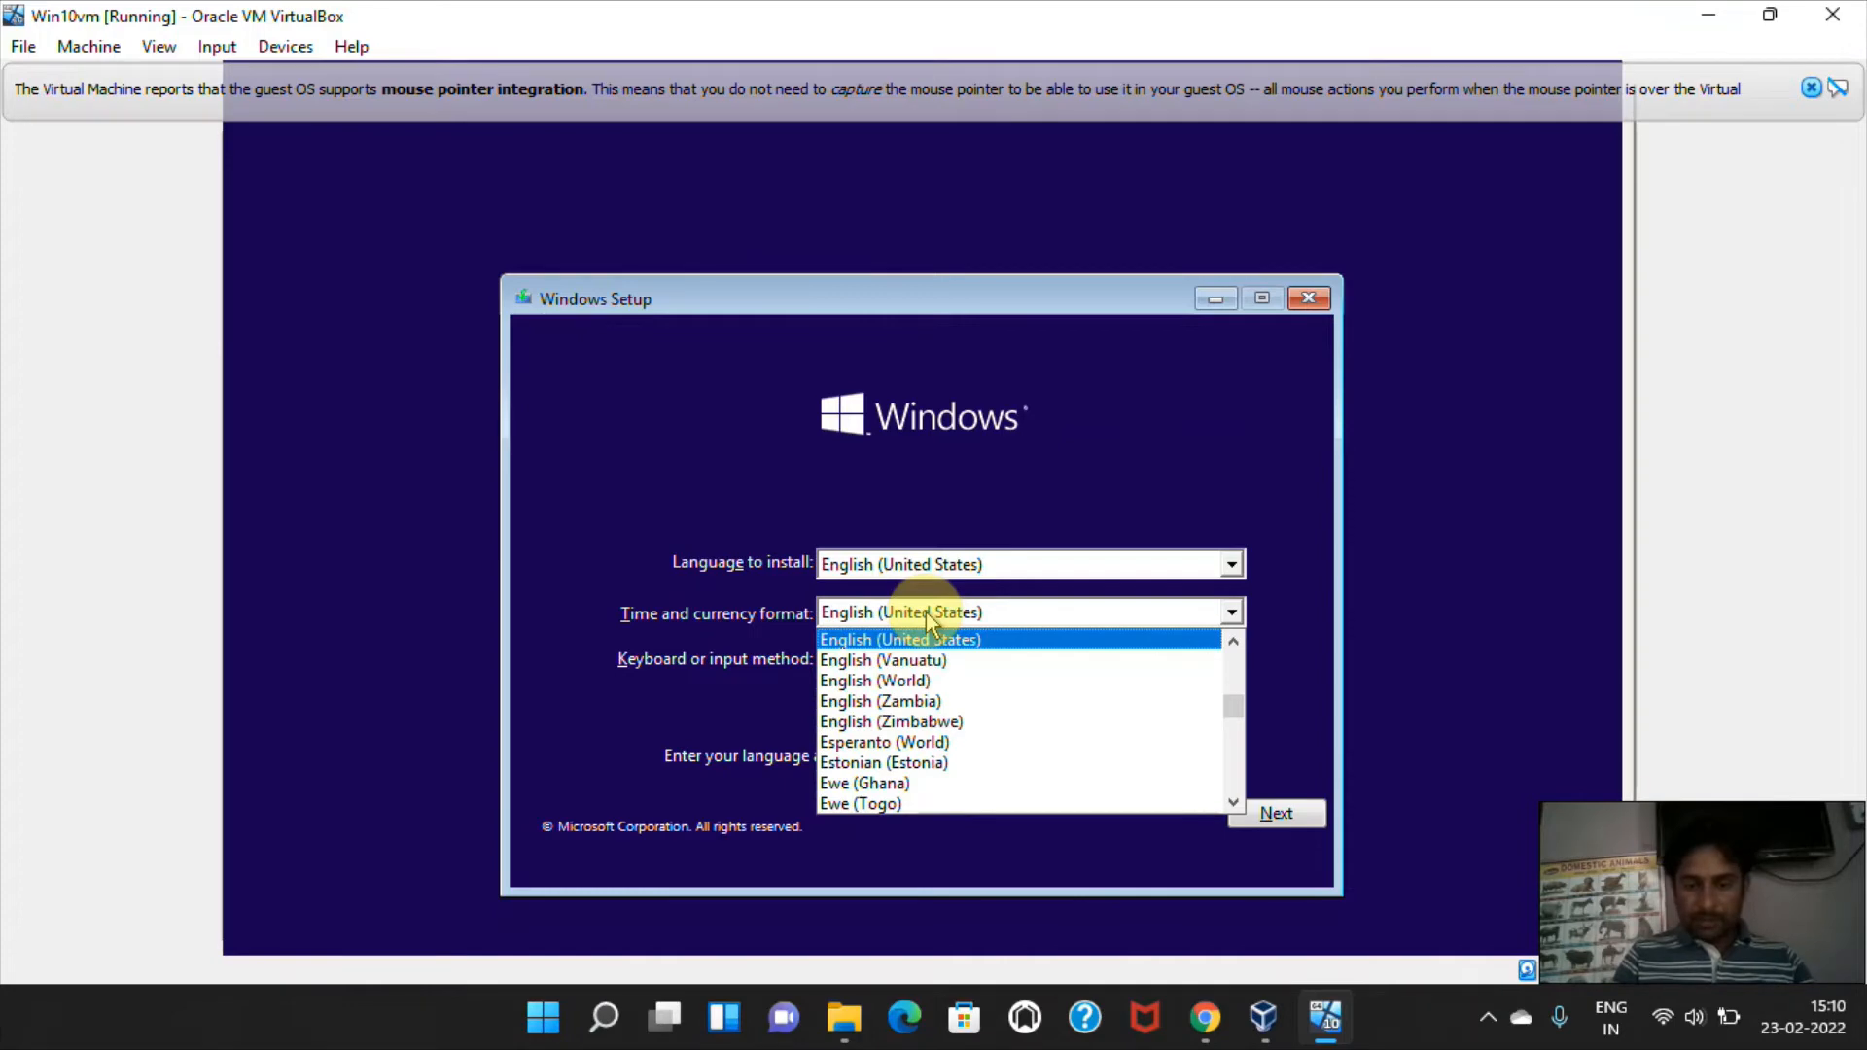
{"action": "type", "text": "in"}
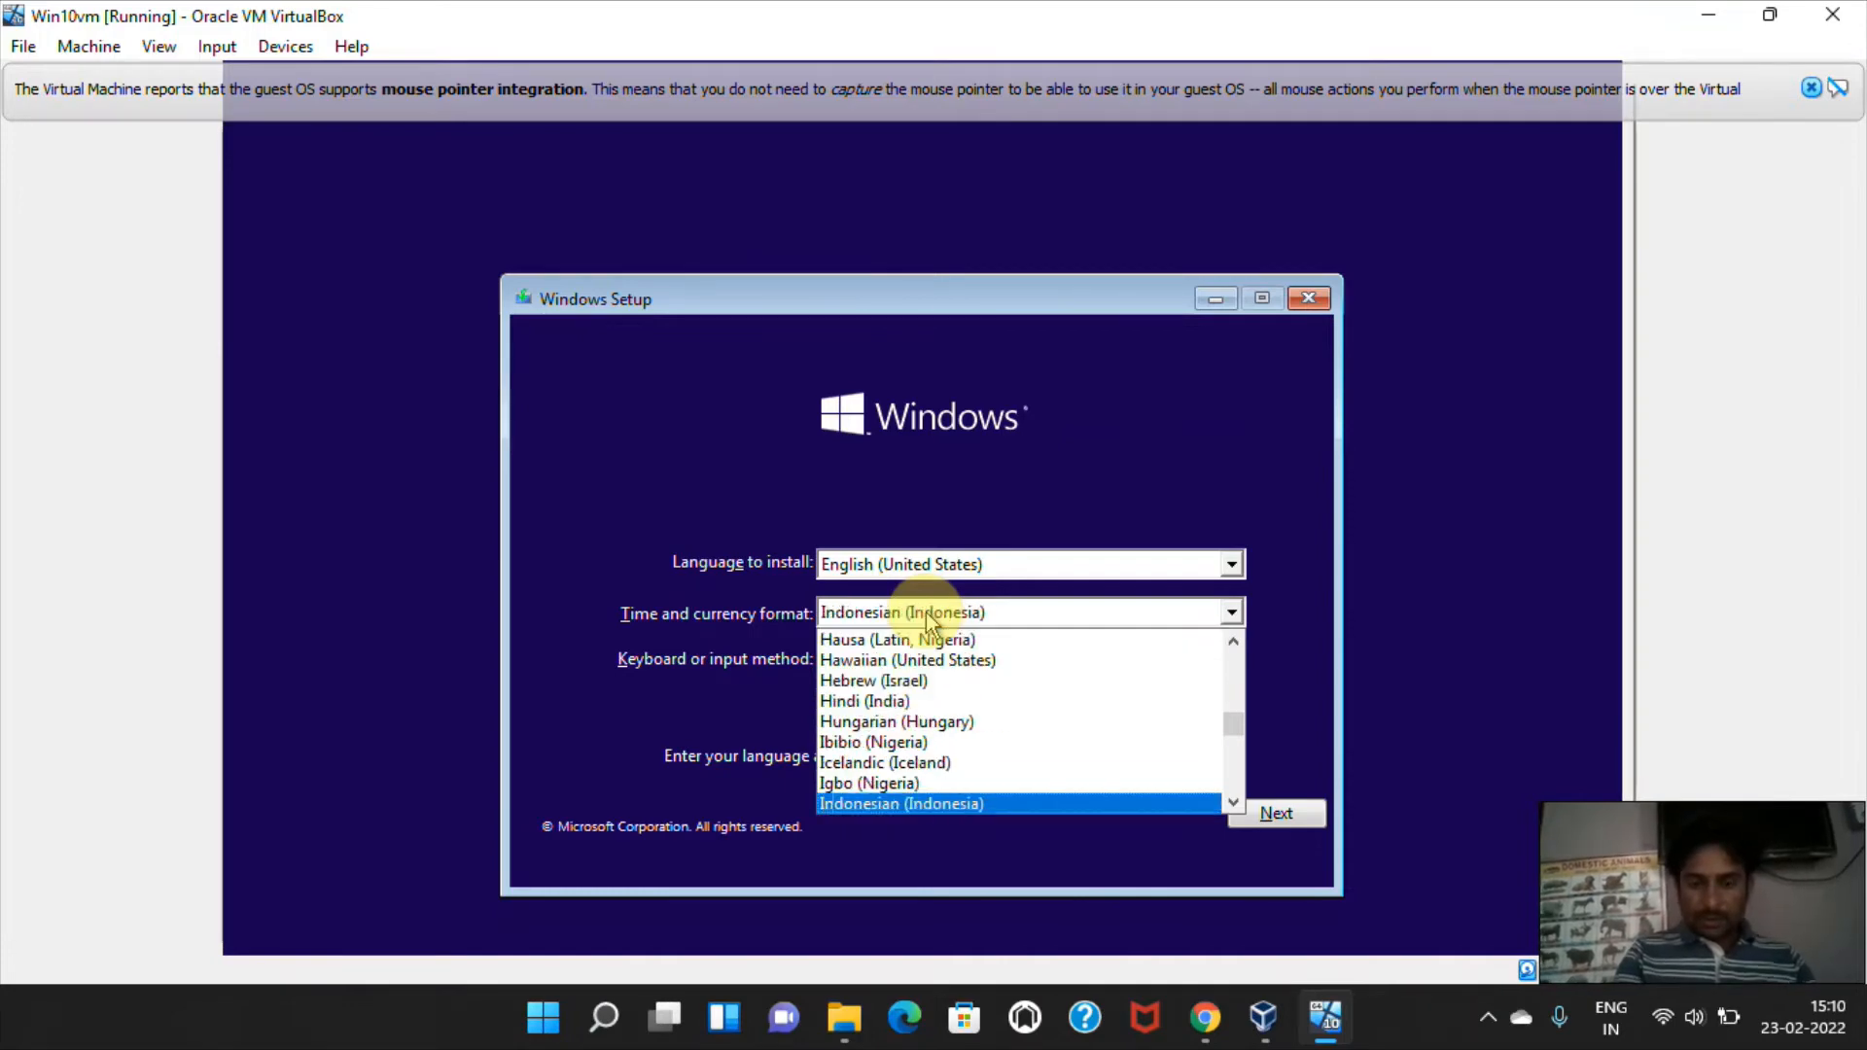
{"action": "type", "text": "e"}
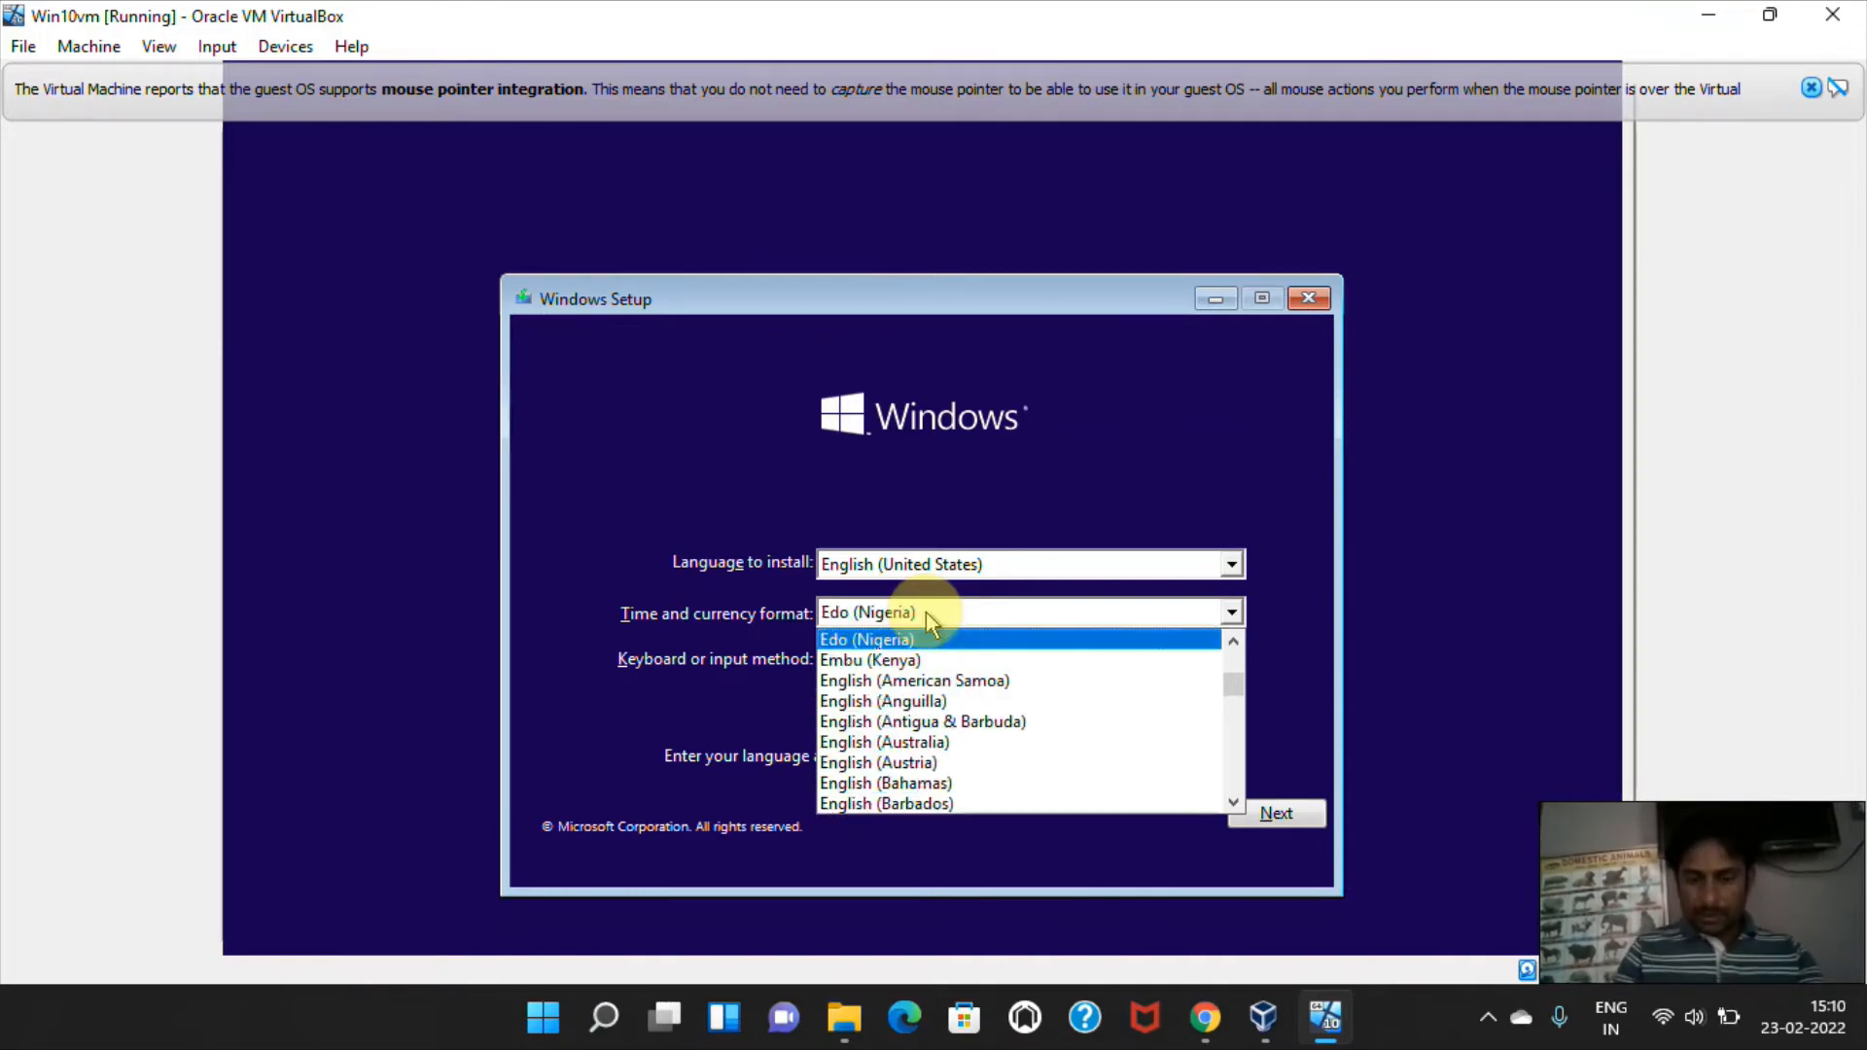
{"action": "key", "text": "Down"}
{"action": "key", "text": "Down"}
{"action": "key", "text": "Down"}
{"action": "key", "text": "Down"}
{"action": "key", "text": "Down"}
{"action": "key", "text": "Down"}
{"action": "key", "text": "Down"}
{"action": "key", "text": "Down"}
{"action": "key", "text": "Down"}
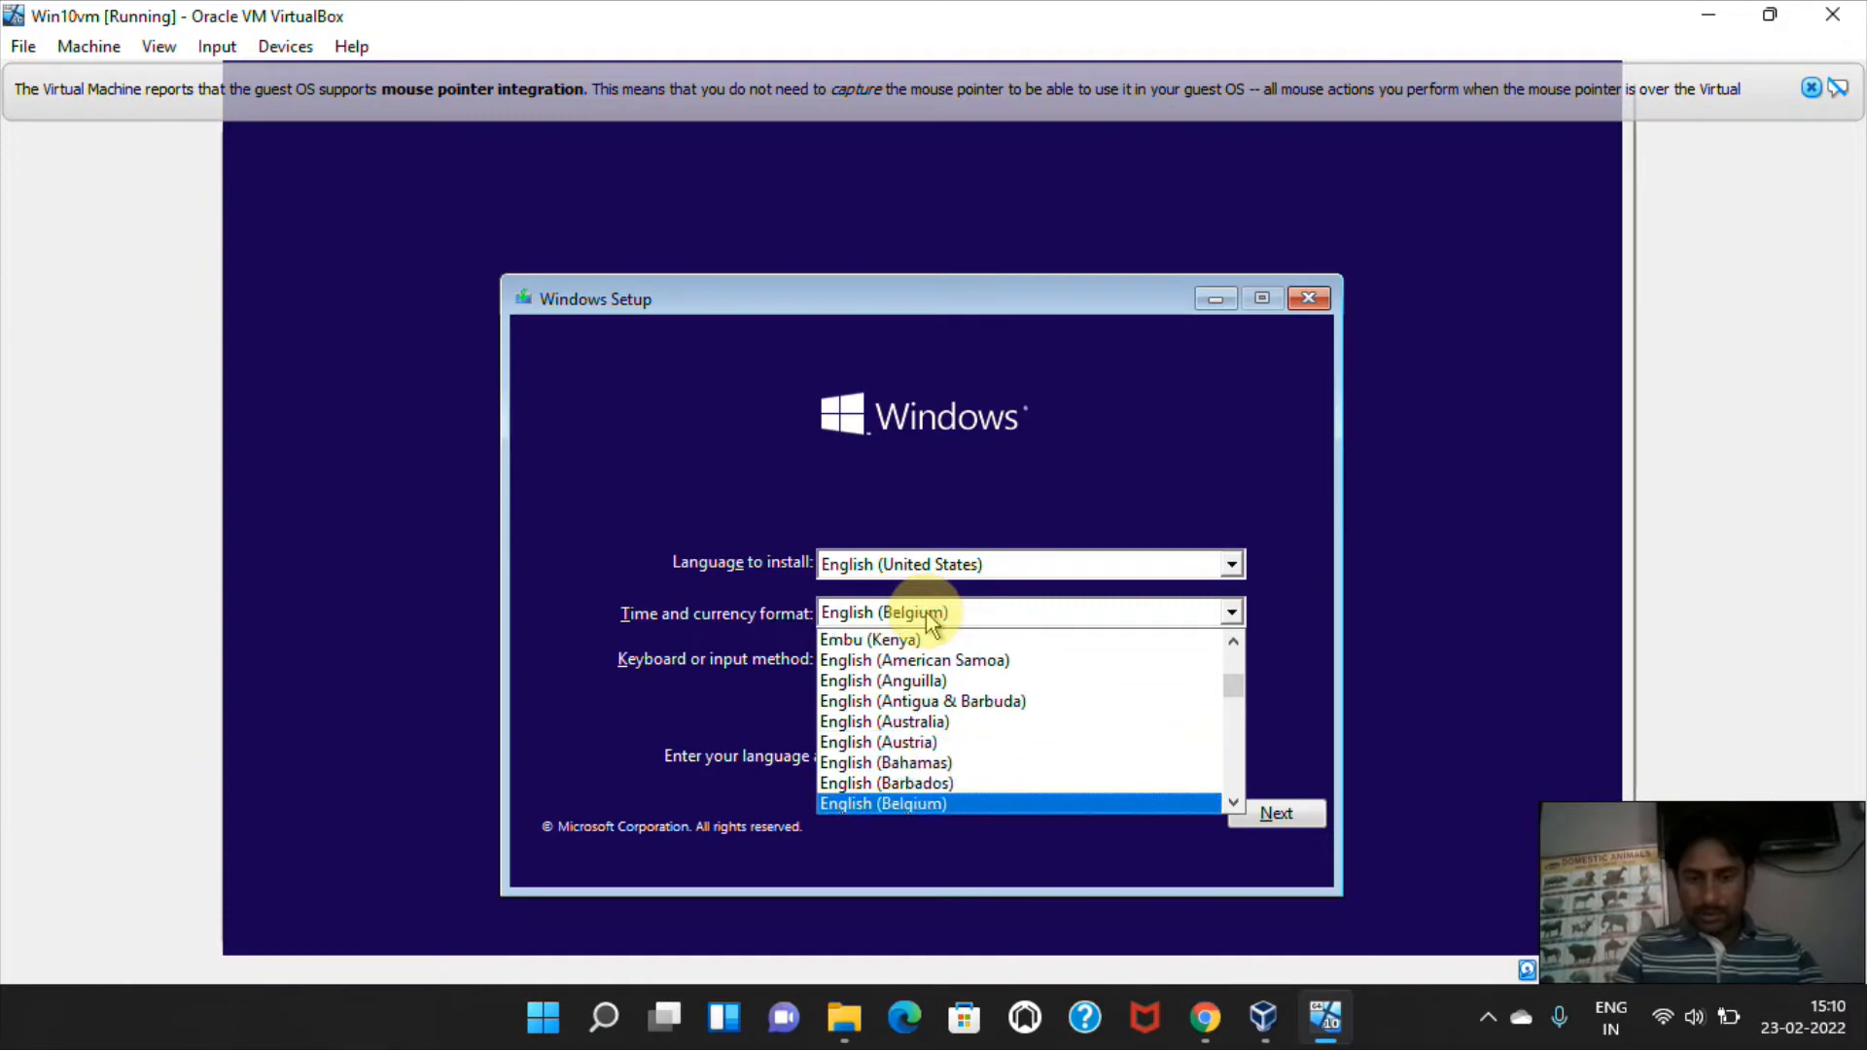
{"action": "key", "text": "Down"}
{"action": "key", "text": "Down"}
{"action": "key", "text": "Down"}
{"action": "key", "text": "Down"}
{"action": "key", "text": "Down"}
{"action": "key", "text": "Down"}
{"action": "key", "text": "Down"}
{"action": "key", "text": "Down"}
{"action": "key", "text": "Down"}
{"action": "key", "text": "Down"}
{"action": "key", "text": "Down"}
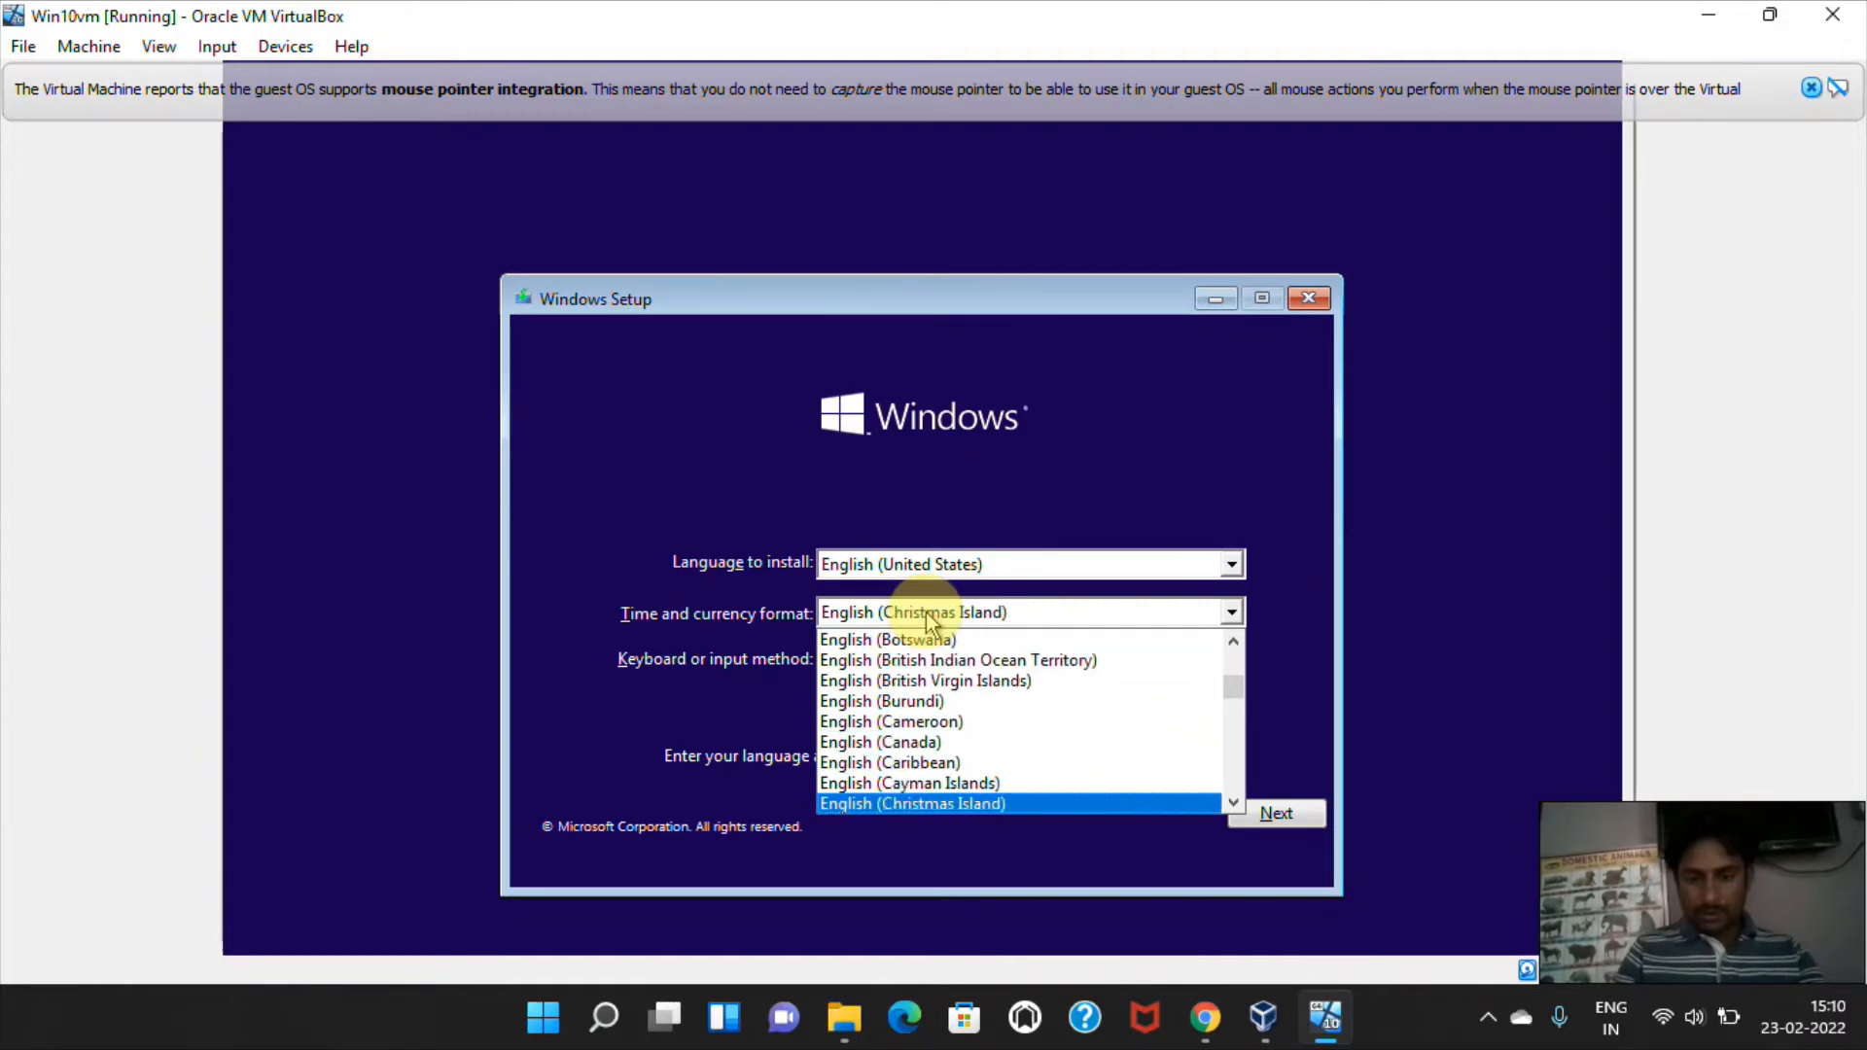
{"action": "key", "text": "Down"}
{"action": "key", "text": "Down"}
{"action": "key", "text": "Down"}
{"action": "key", "text": "Down"}
{"action": "key", "text": "Down"}
{"action": "key", "text": "Down"}
{"action": "key", "text": "Down"}
{"action": "key", "text": "Down"}
{"action": "key", "text": "Down"}
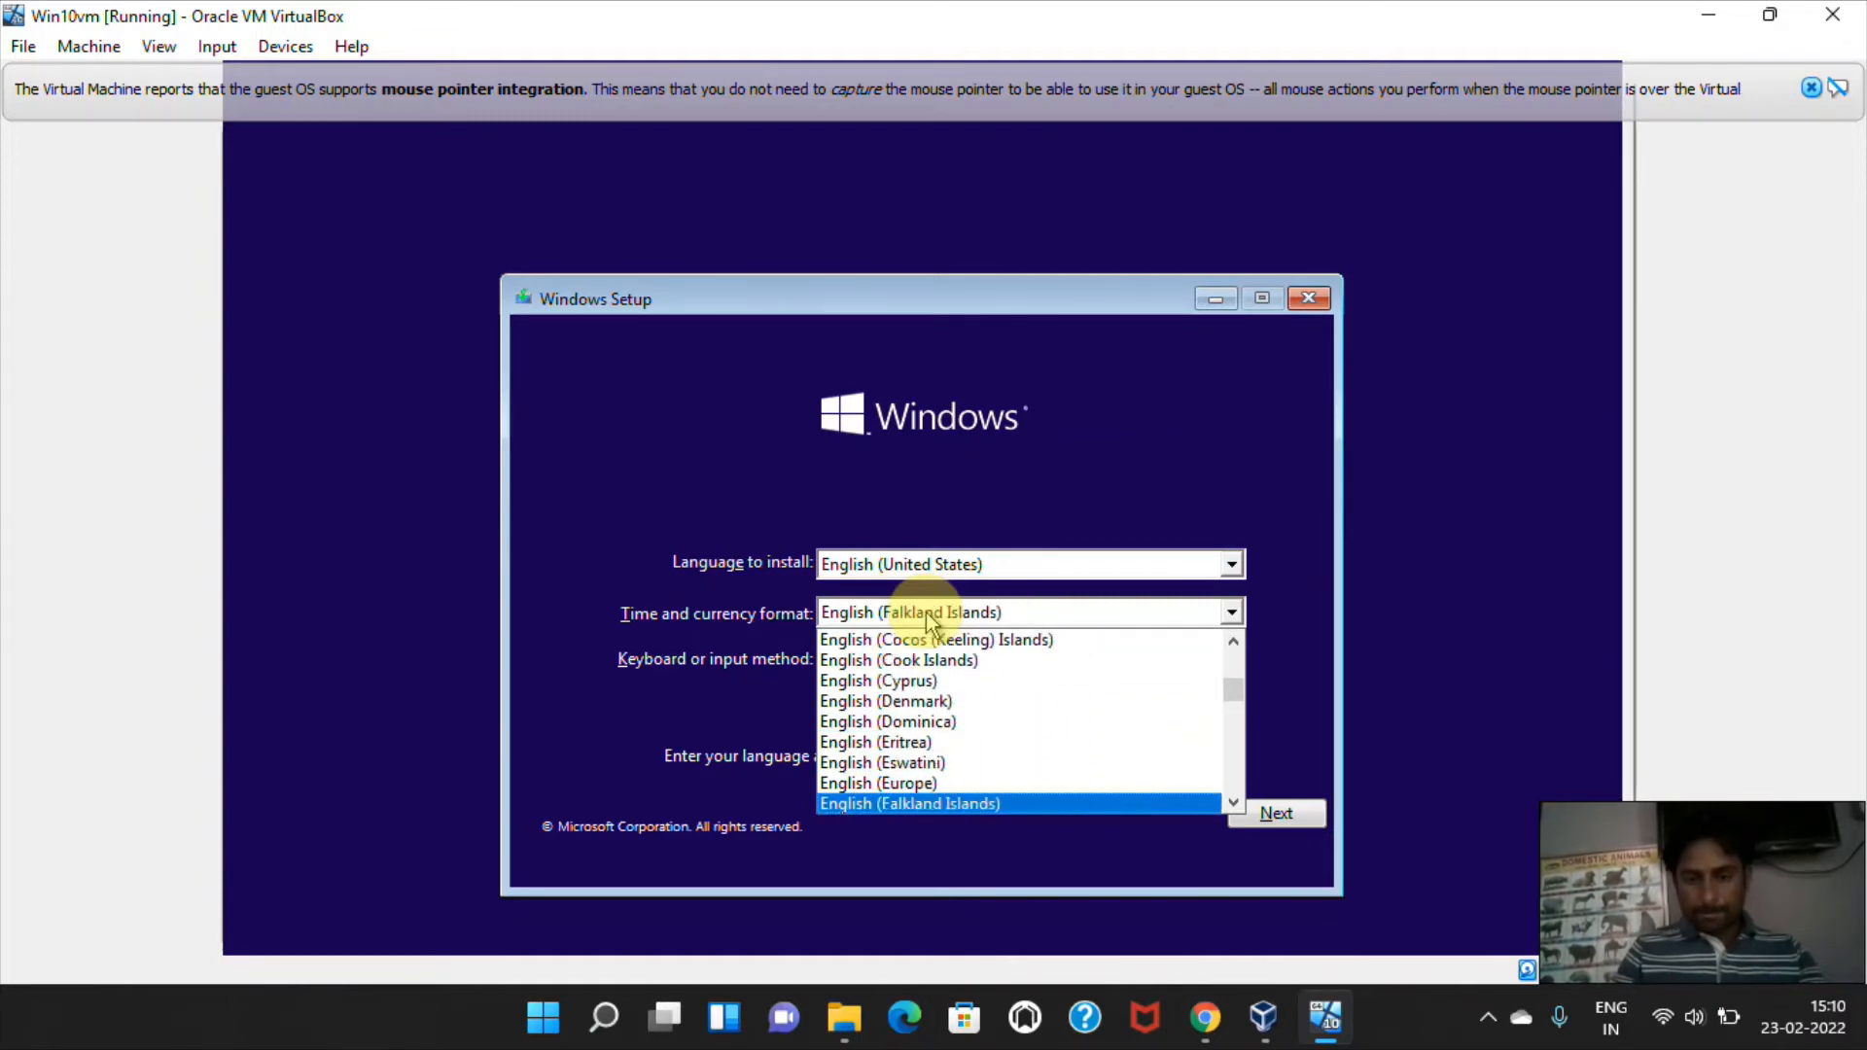
{"action": "key", "text": "Down"}
{"action": "key", "text": "Down"}
{"action": "key", "text": "Down"}
{"action": "key", "text": "Down"}
{"action": "key", "text": "Down"}
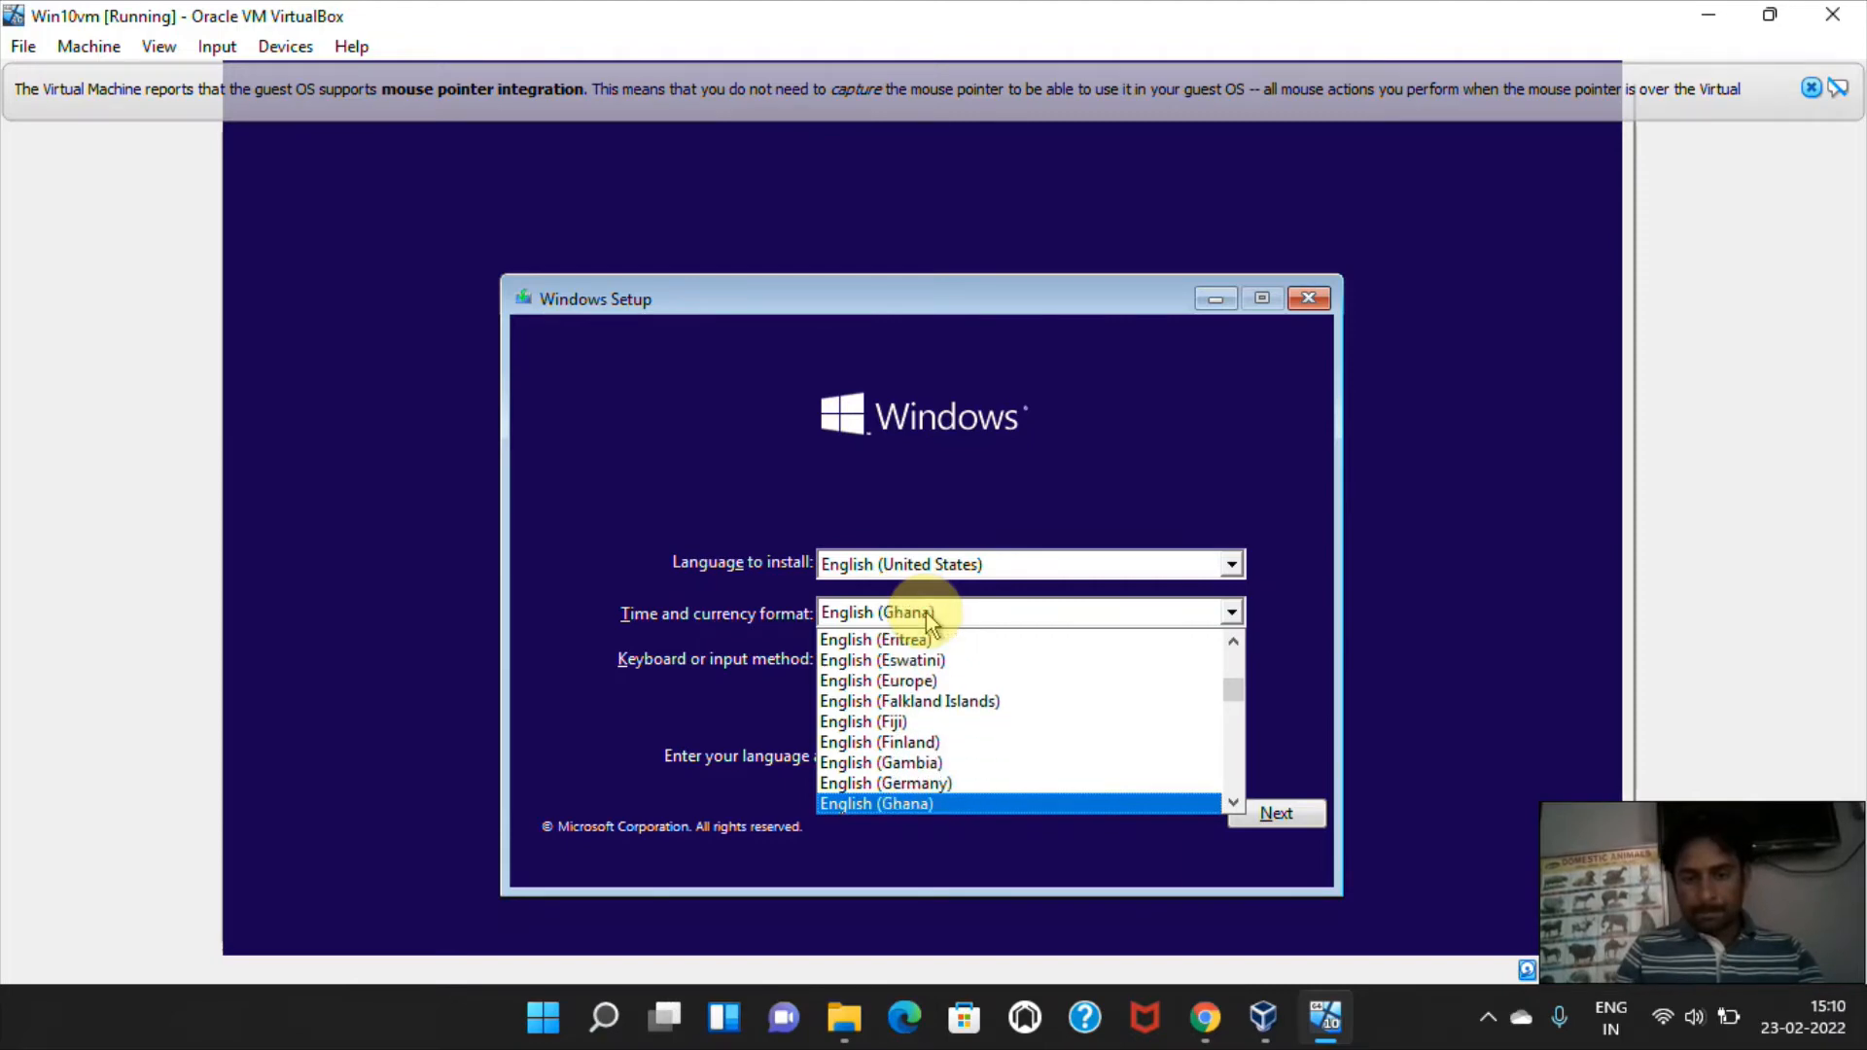
{"action": "key", "text": "Down"}
{"action": "key", "text": "Down"}
{"action": "key", "text": "Down"}
{"action": "key", "text": "Down"}
{"action": "key", "text": "Down"}
{"action": "key", "text": "Down"}
{"action": "key", "text": "Down"}
{"action": "key", "text": "Down"}
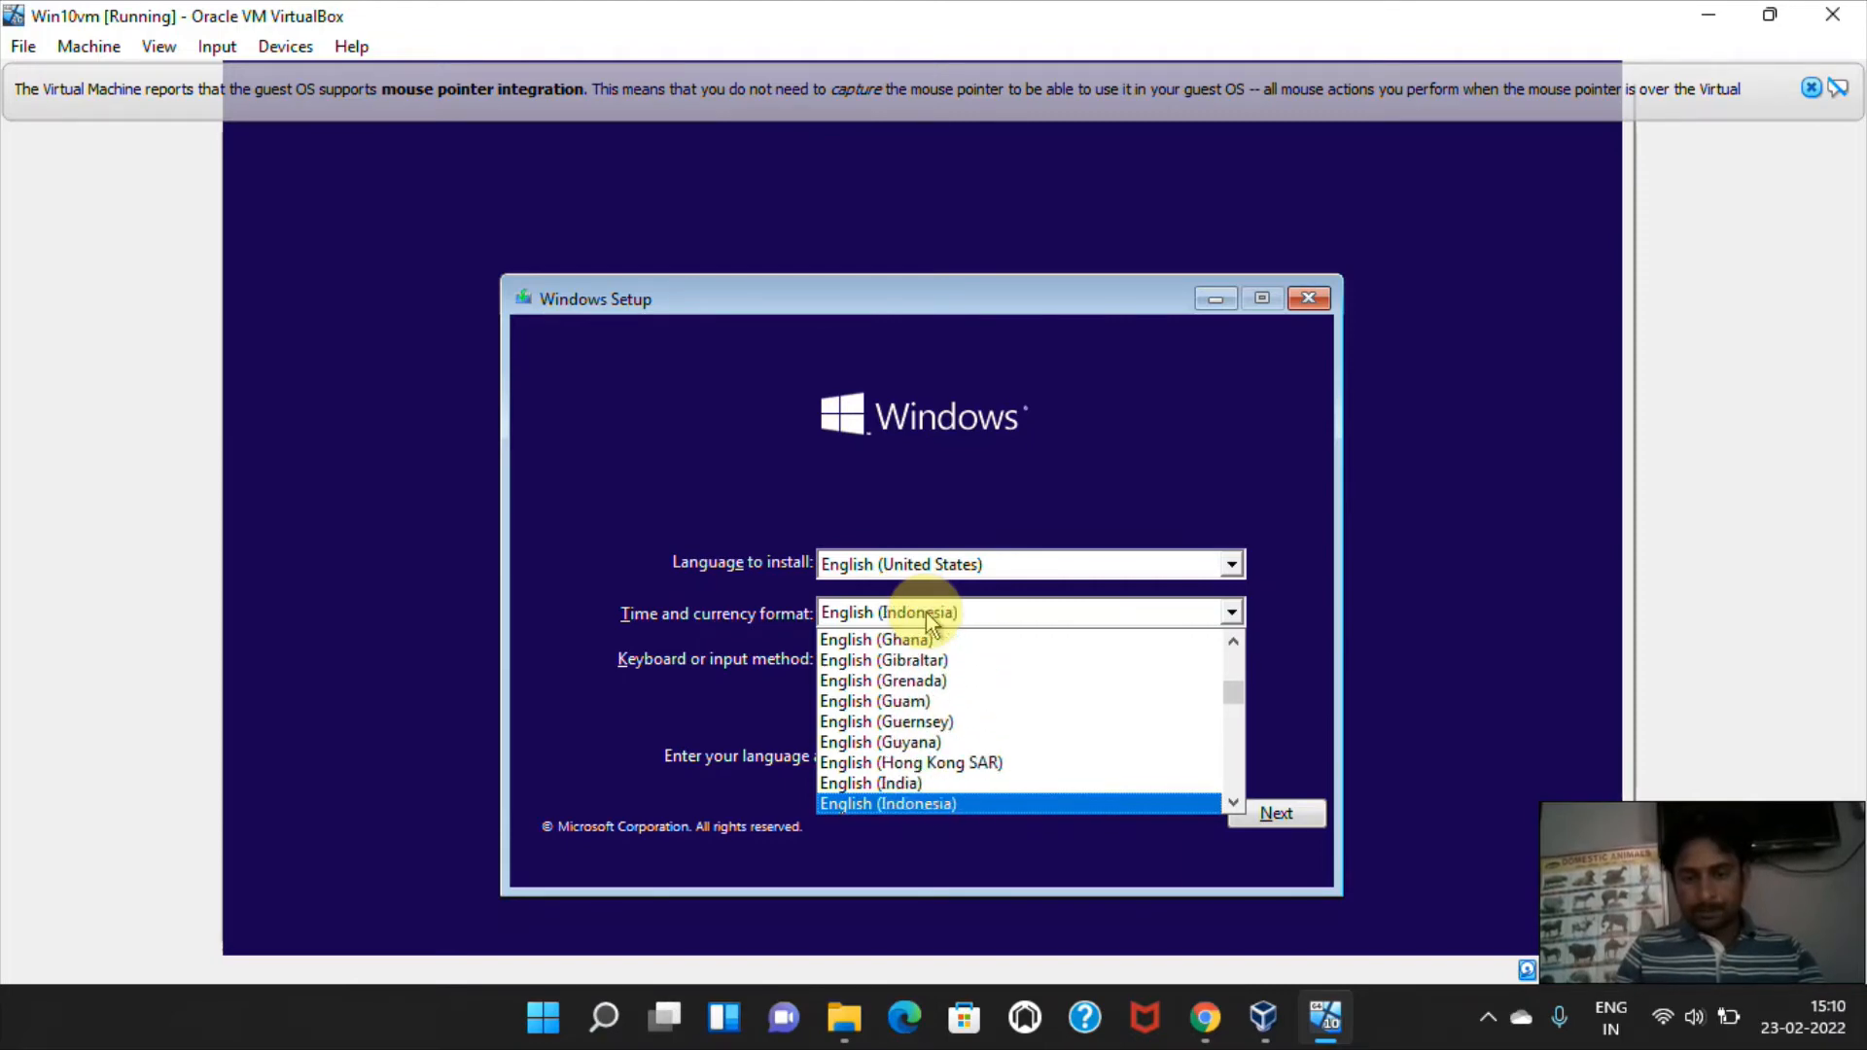
{"action": "key", "text": "Down"}
{"action": "key", "text": "Up"}
{"action": "key", "text": "Up"}
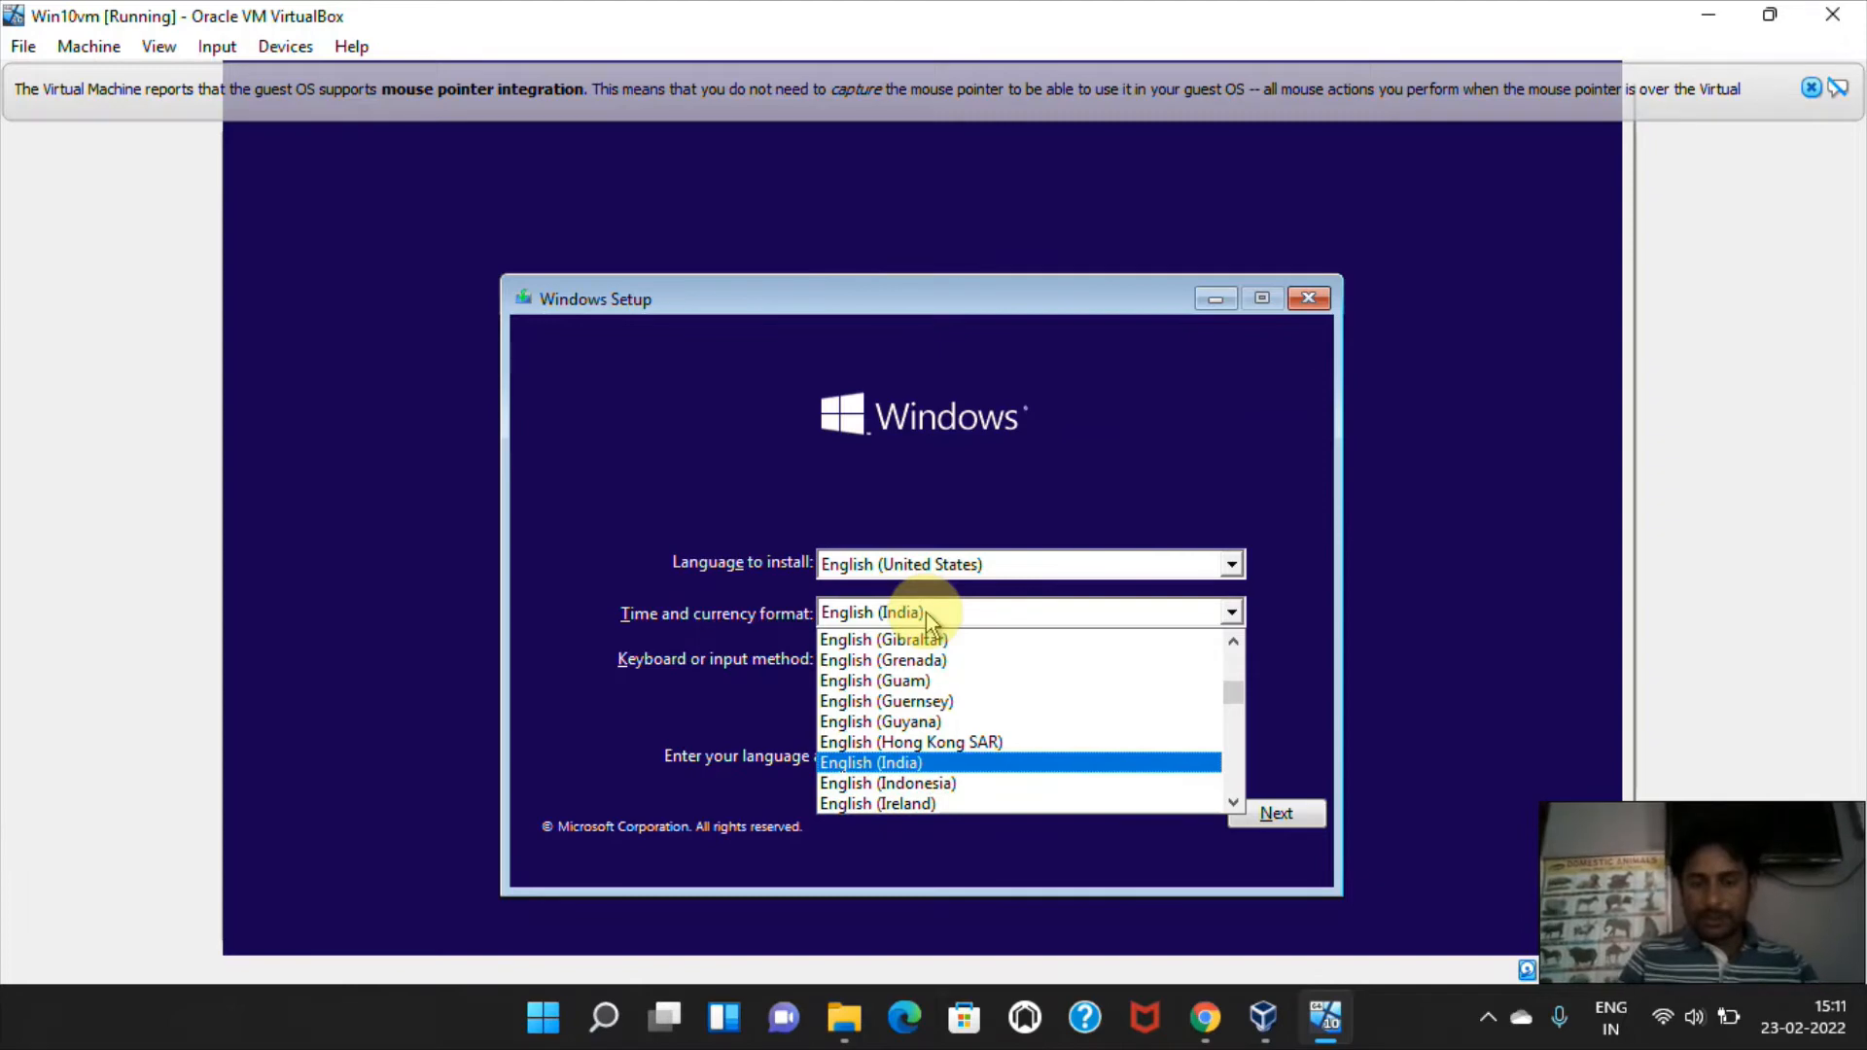
{"action": "key", "text": "Return"}
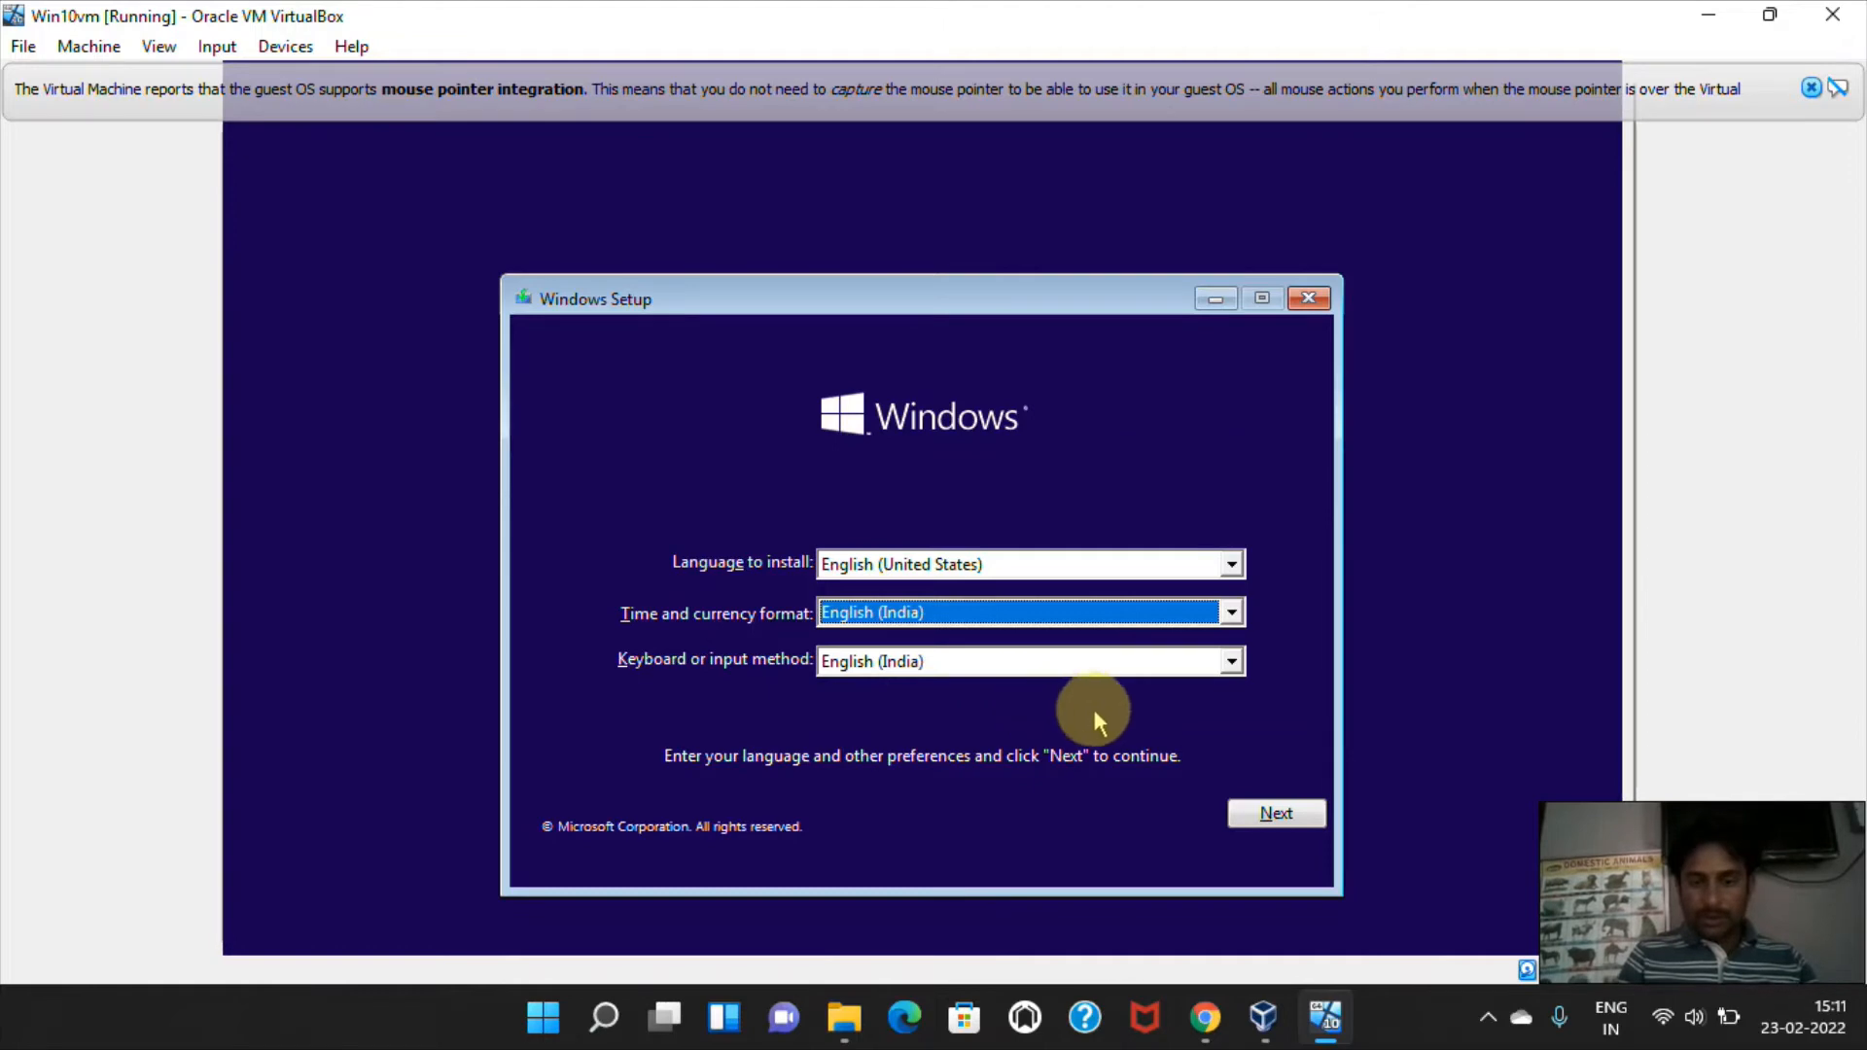
{"action": "left_click", "coordinate": [1276, 814]}
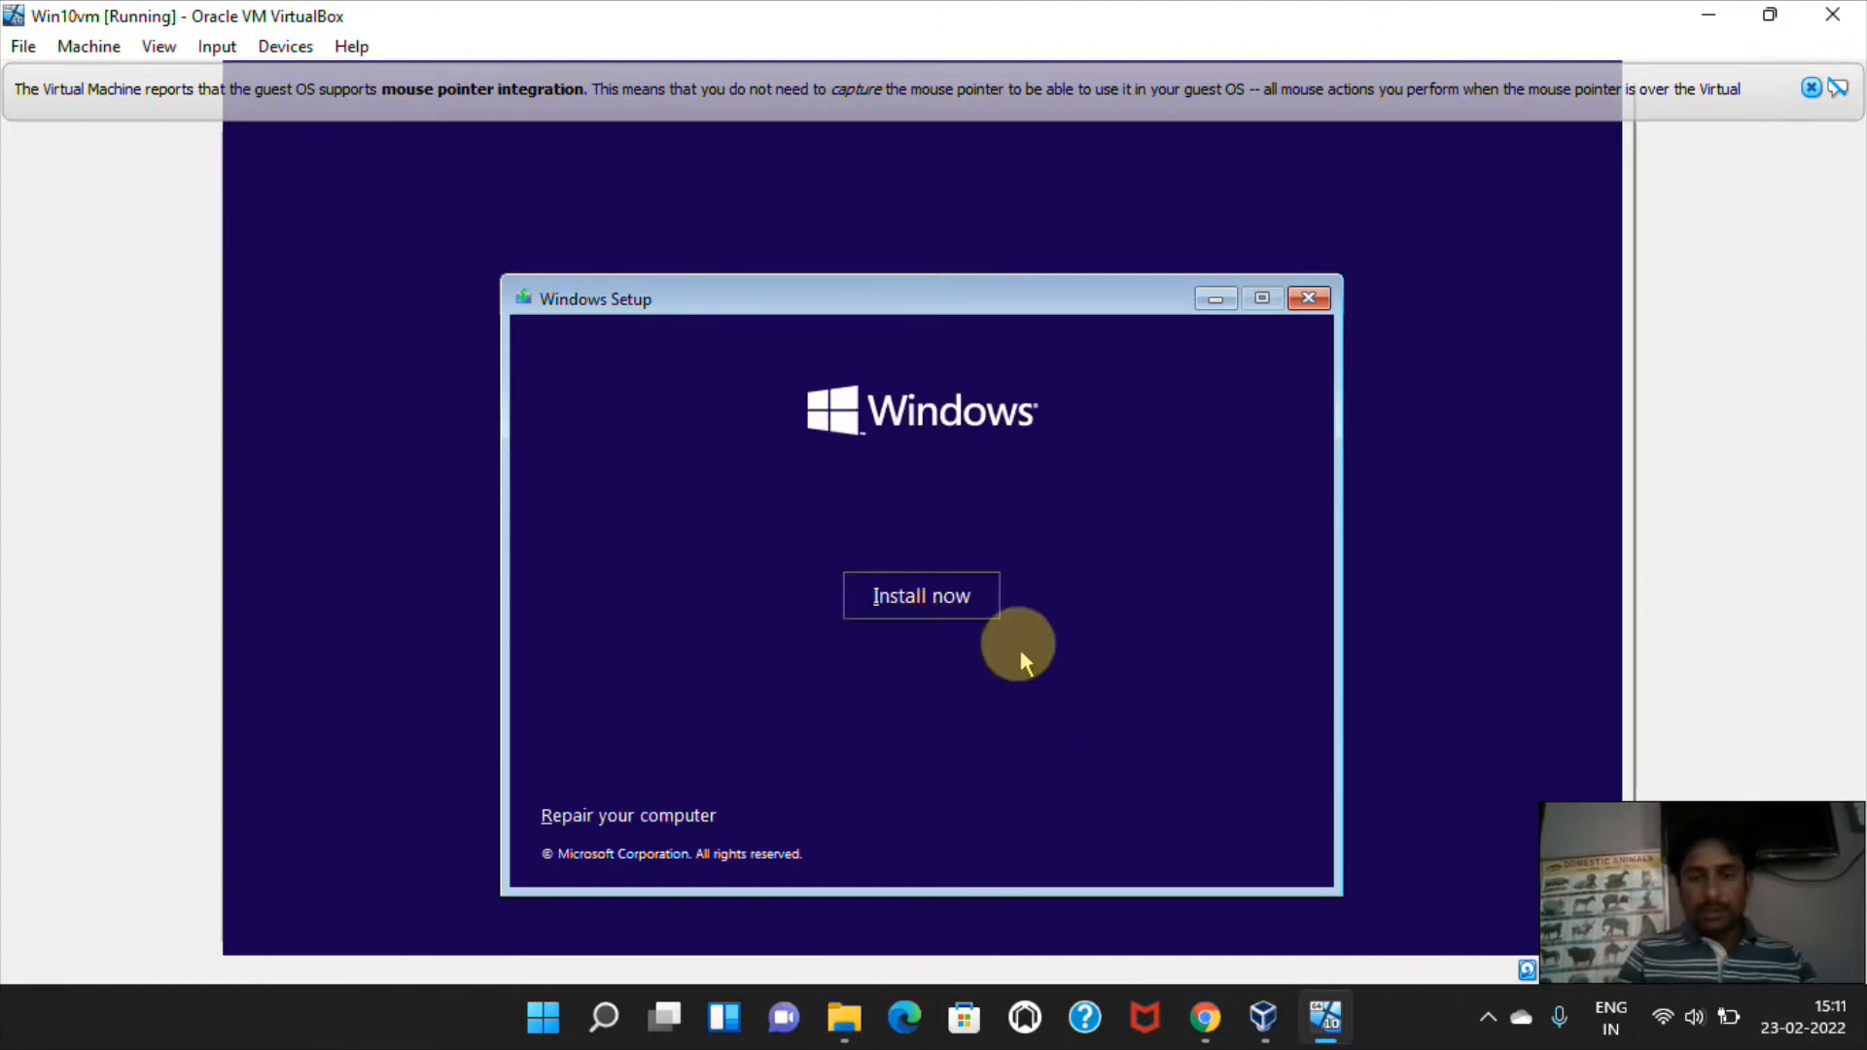
Start the Windows installation without a product key and choose Windows 10 Pro as the operating system.
{"action": "left_click", "coordinate": [929, 601]}
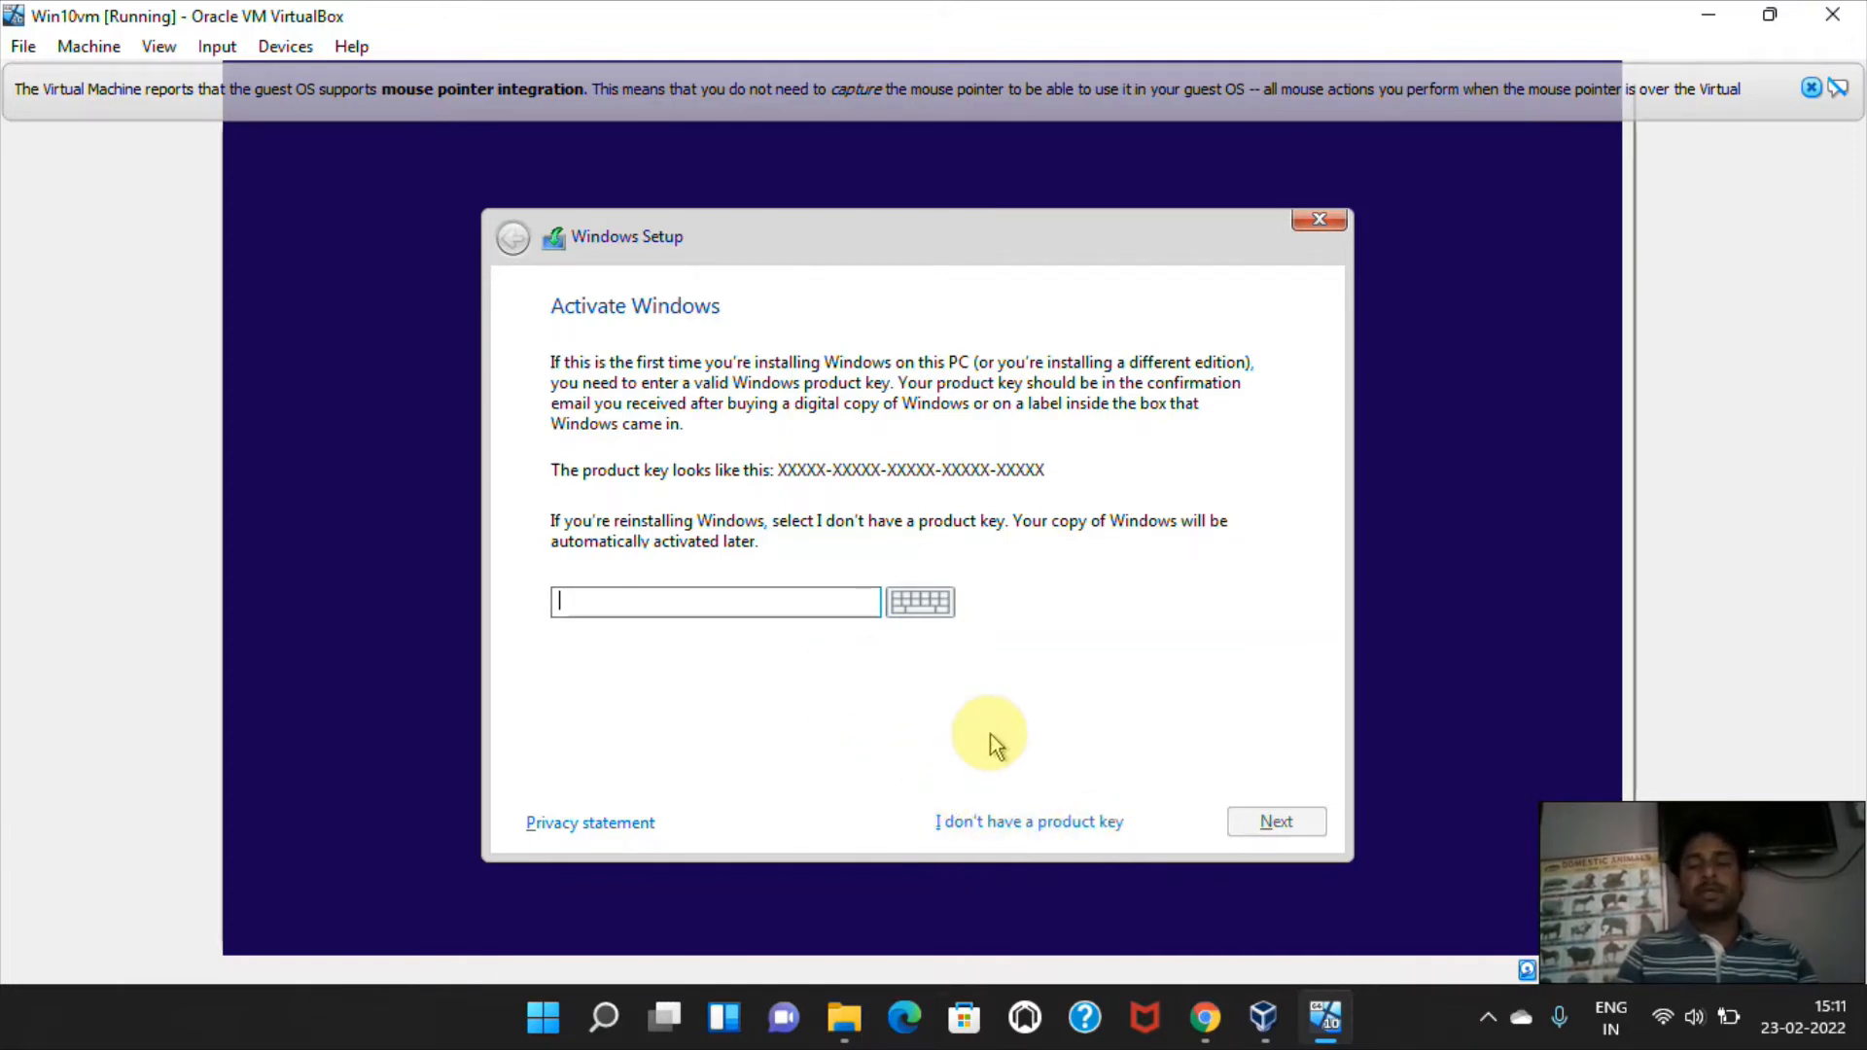
{"action": "left_click", "coordinate": [1015, 823]}
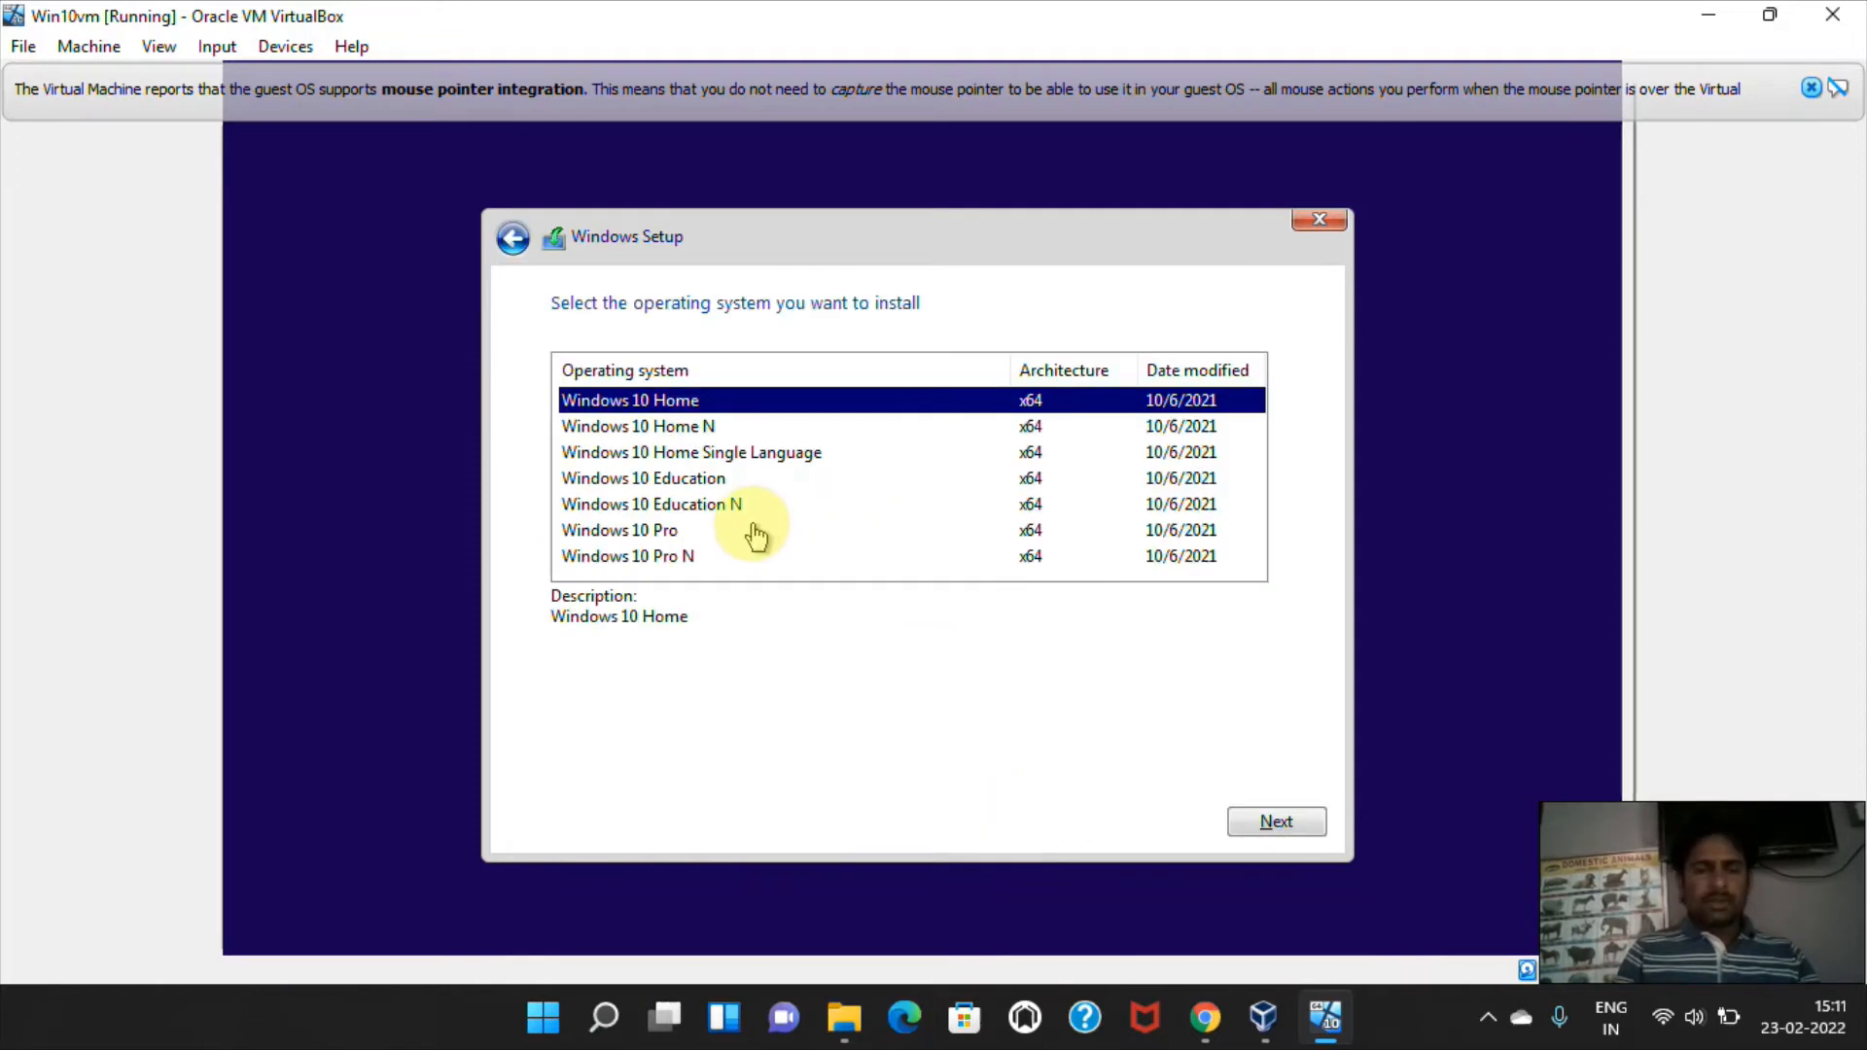
{"action": "left_click", "coordinate": [679, 531]}
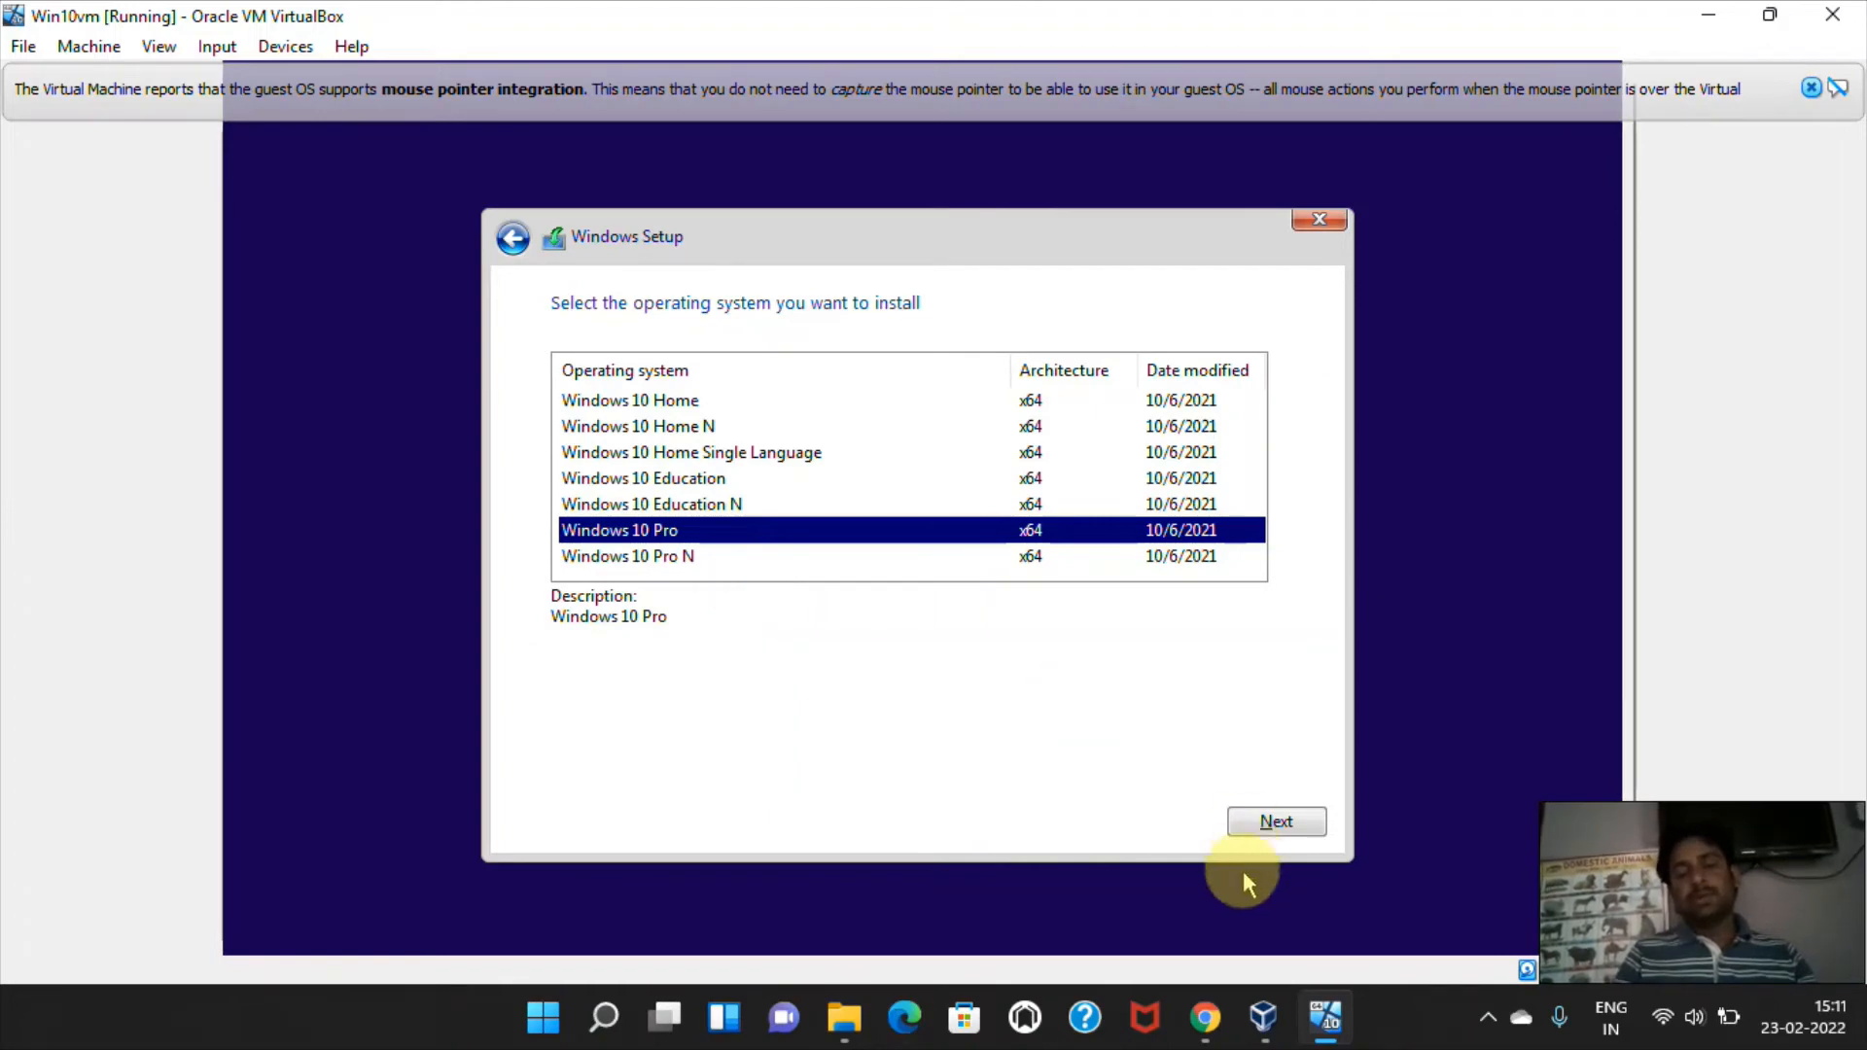
{"action": "left_click", "coordinate": [1276, 822]}
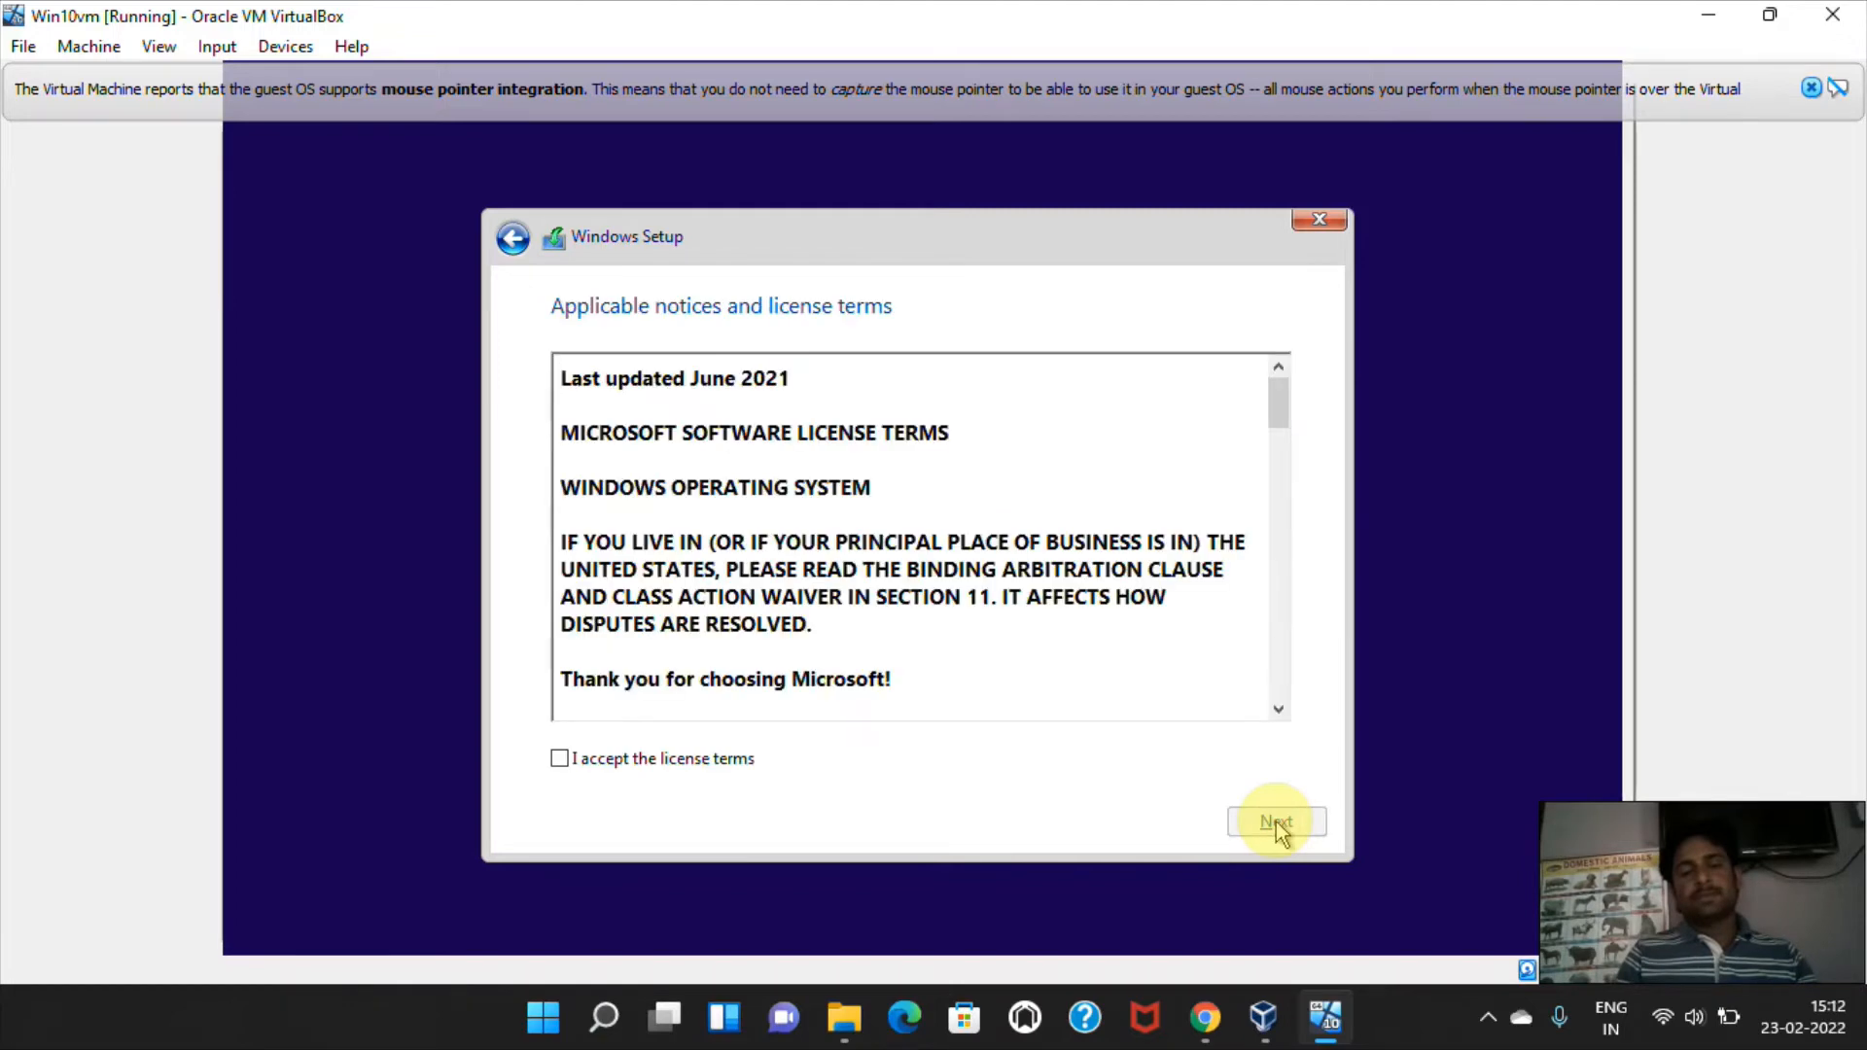
Accept the license terms and choose the custom installation that installs Windows only.
{"action": "left_click", "coordinate": [693, 768]}
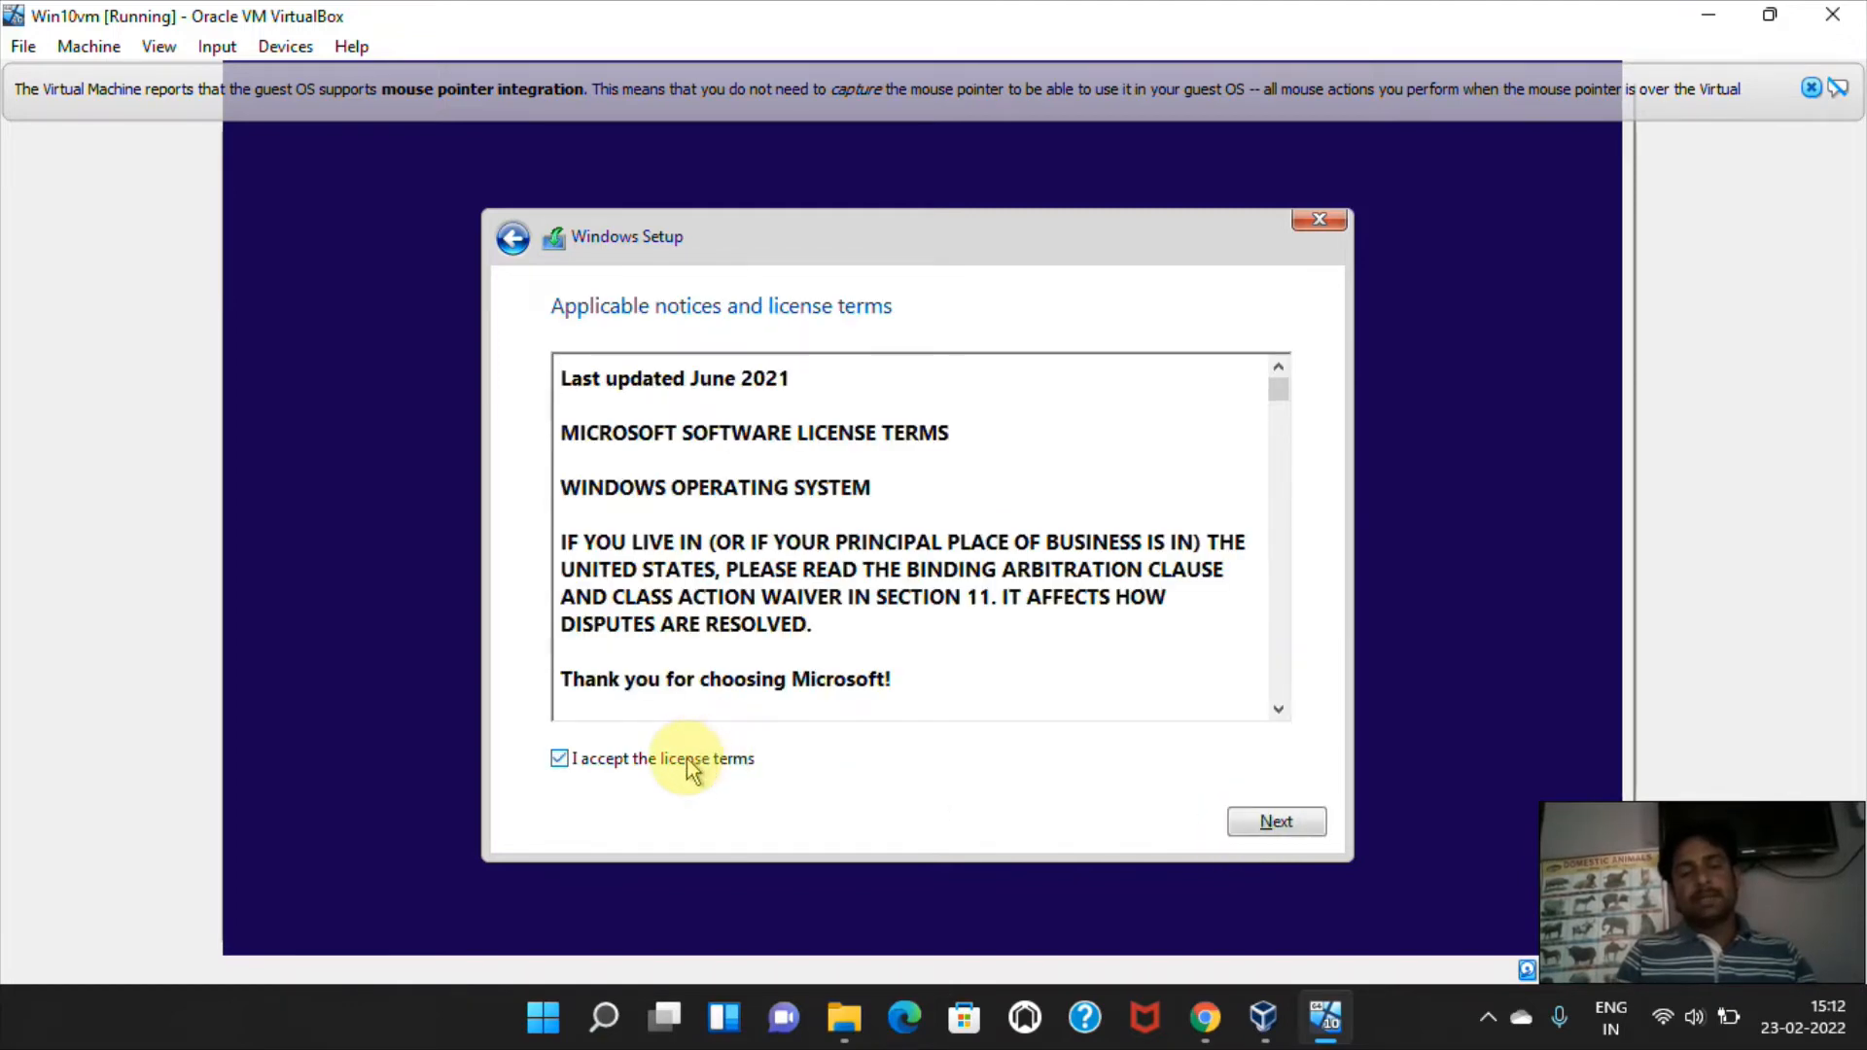
{"action": "left_click", "coordinate": [1276, 820]}
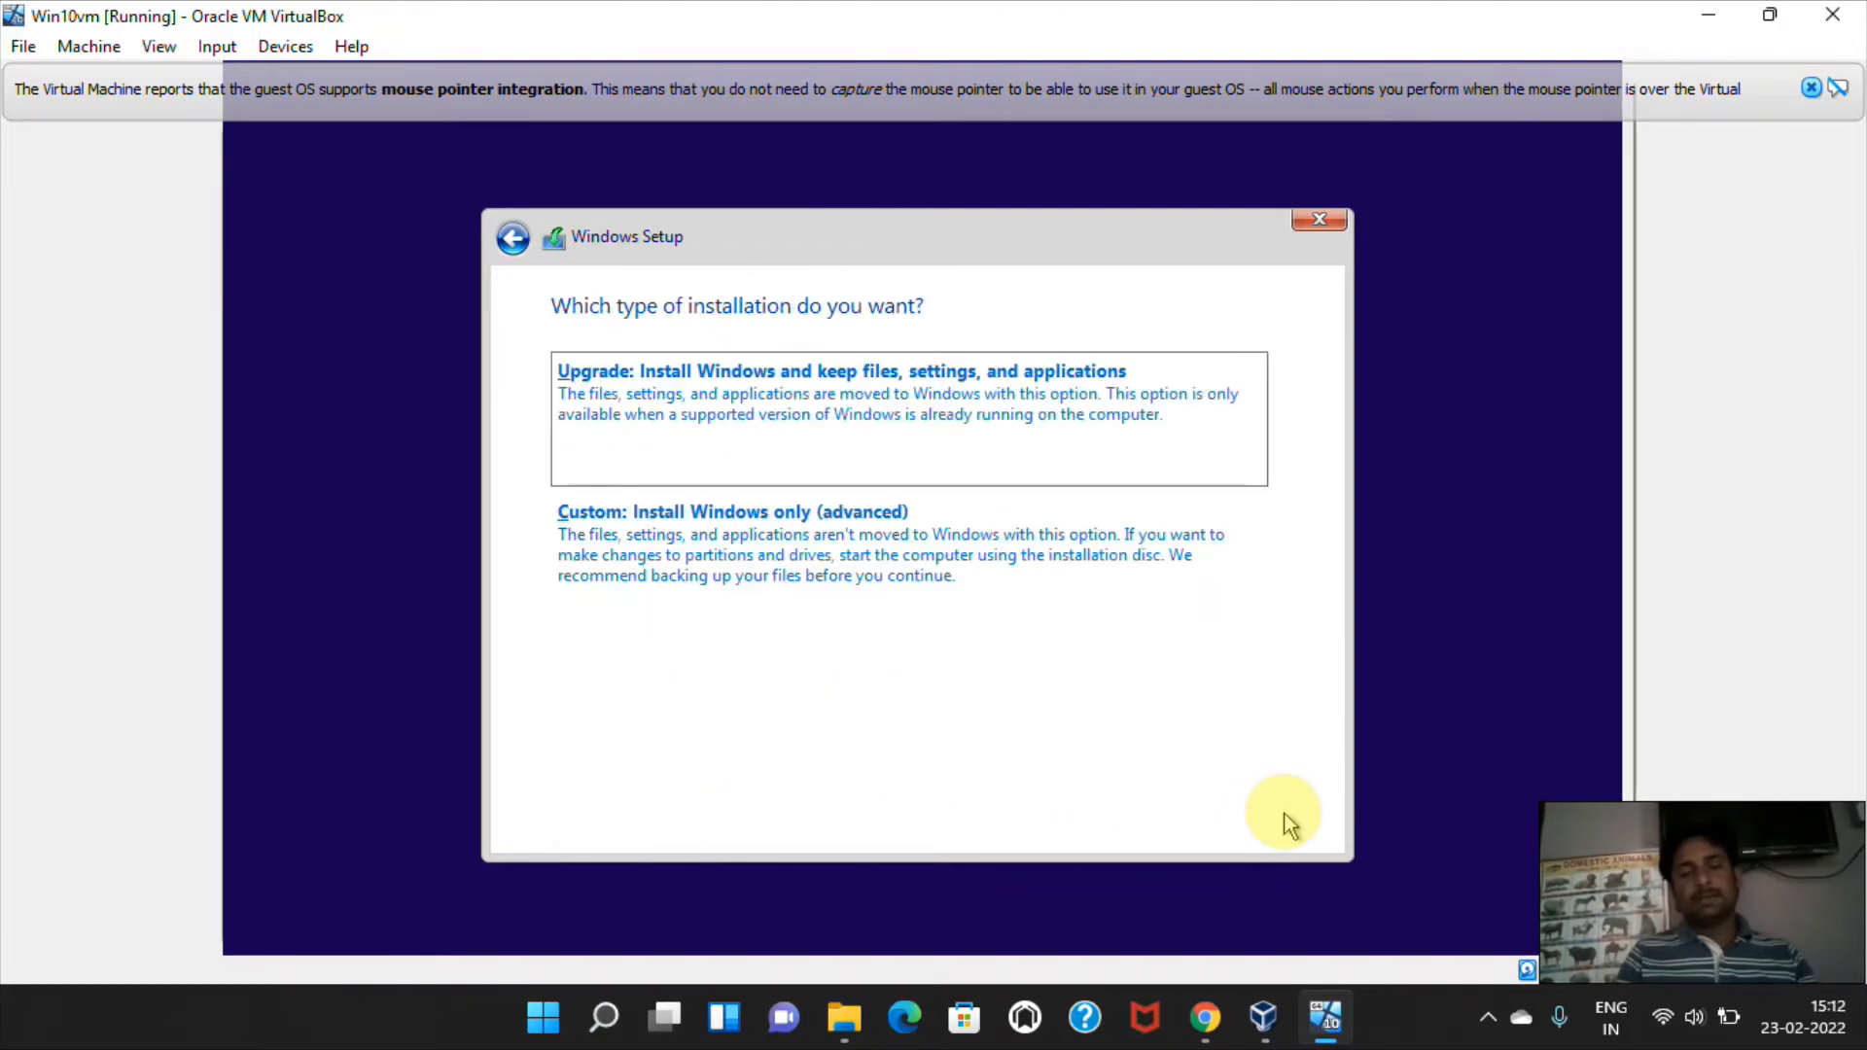
{"action": "left_click", "coordinate": [832, 560]}
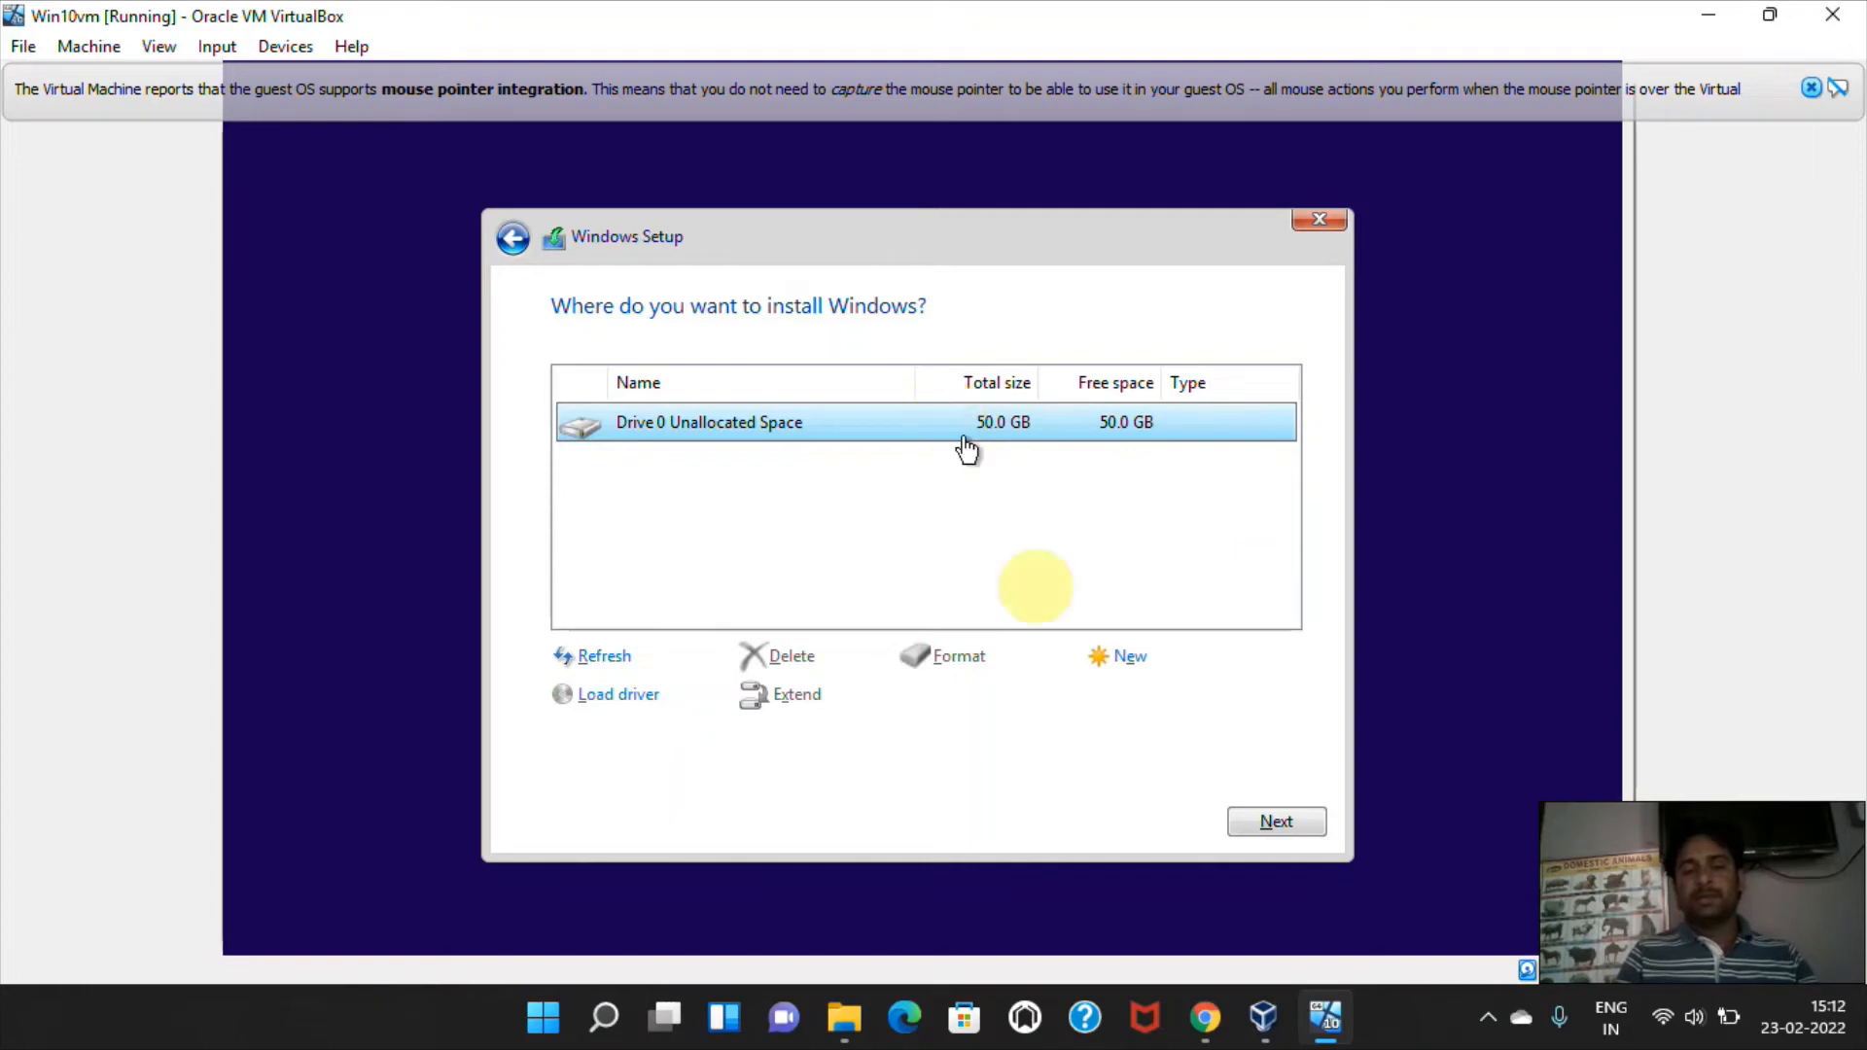
Create a 51200 MB partition in Drive 0's unallocated space and install Windows on the primary partition, including the required restart.
{"action": "left_click", "coordinate": [1133, 663]}
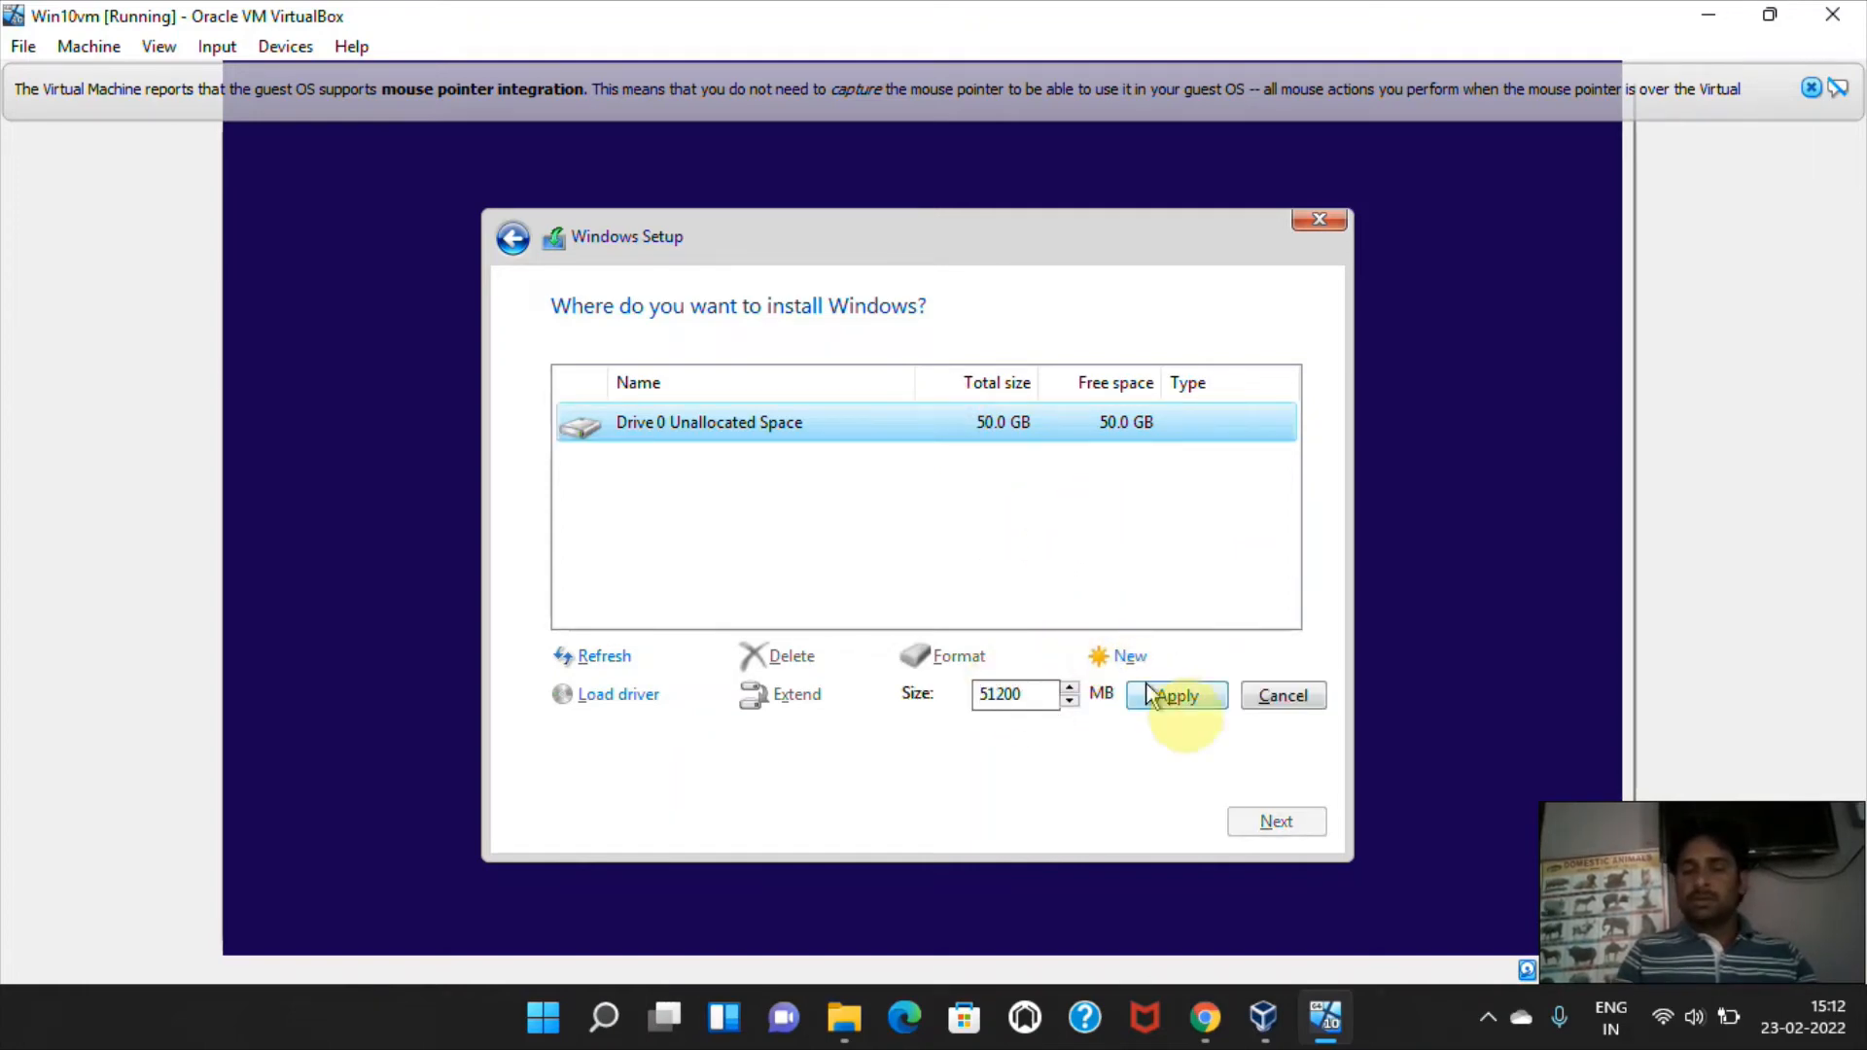
{"action": "left_click", "coordinate": [1203, 708]}
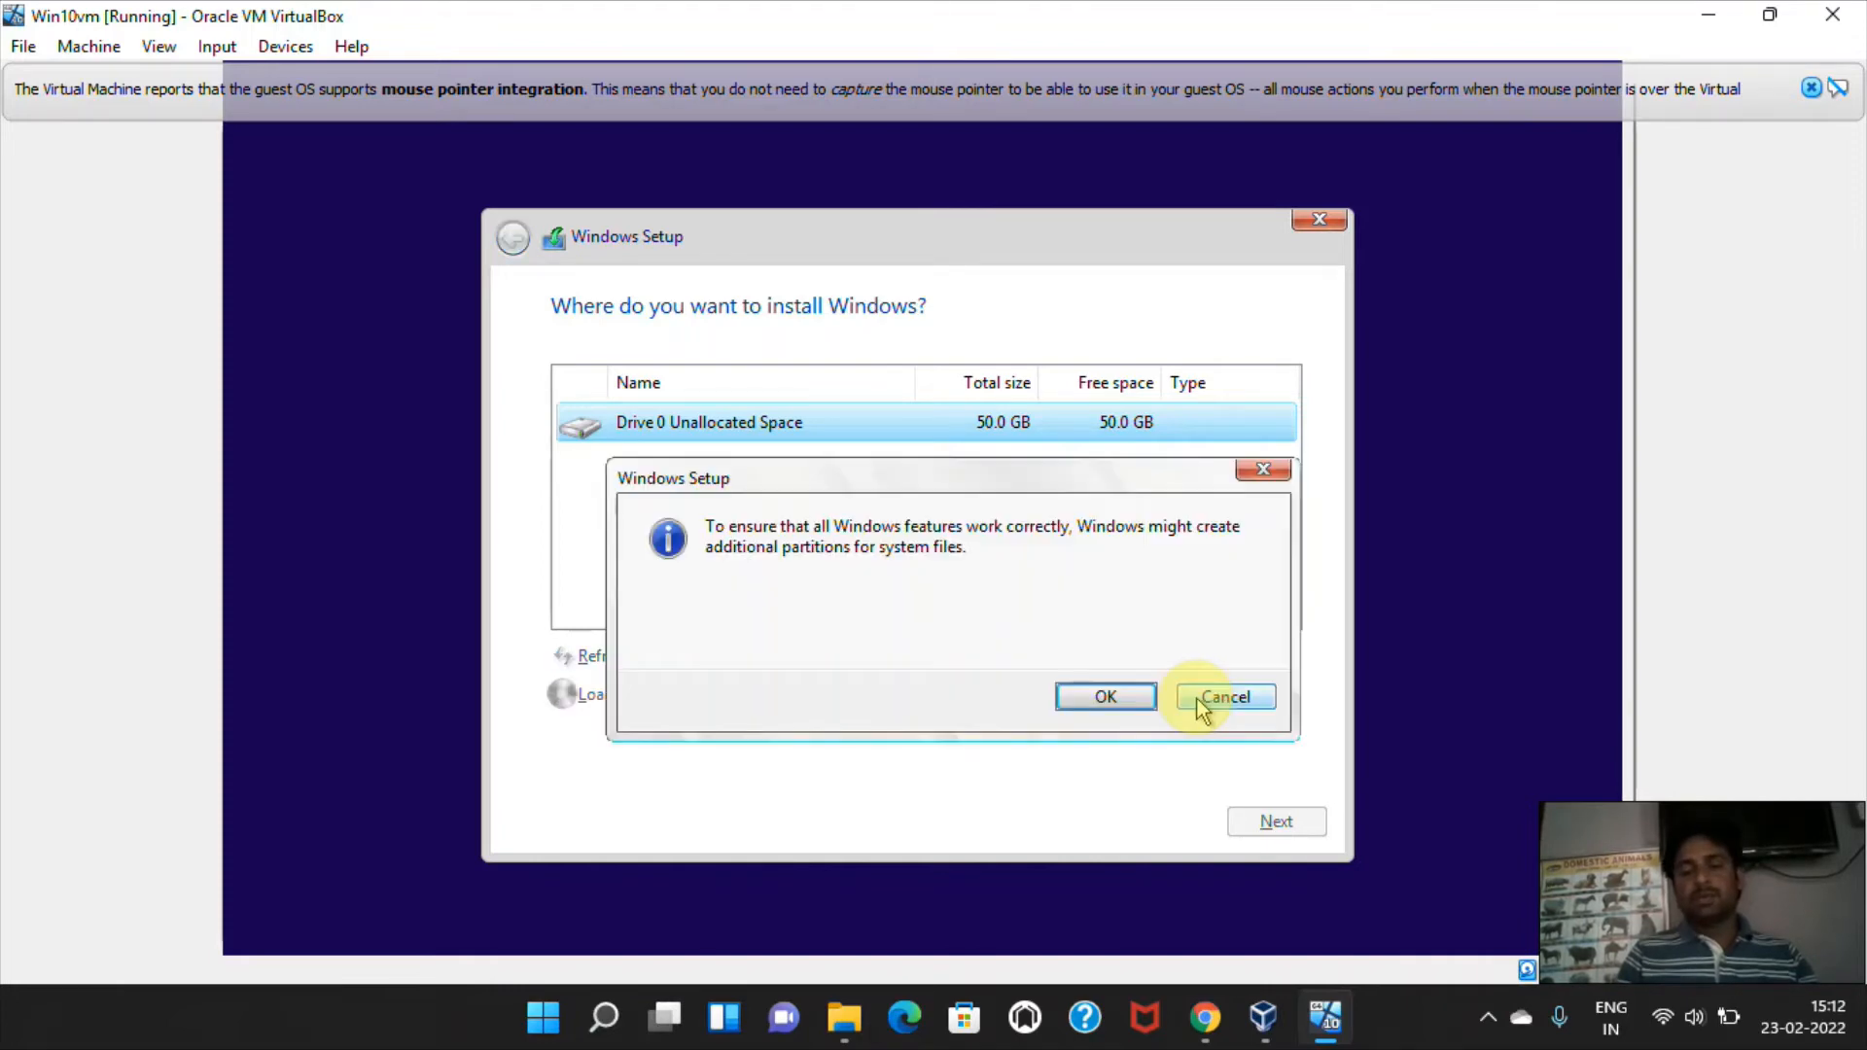
{"action": "left_click", "coordinate": [1109, 704]}
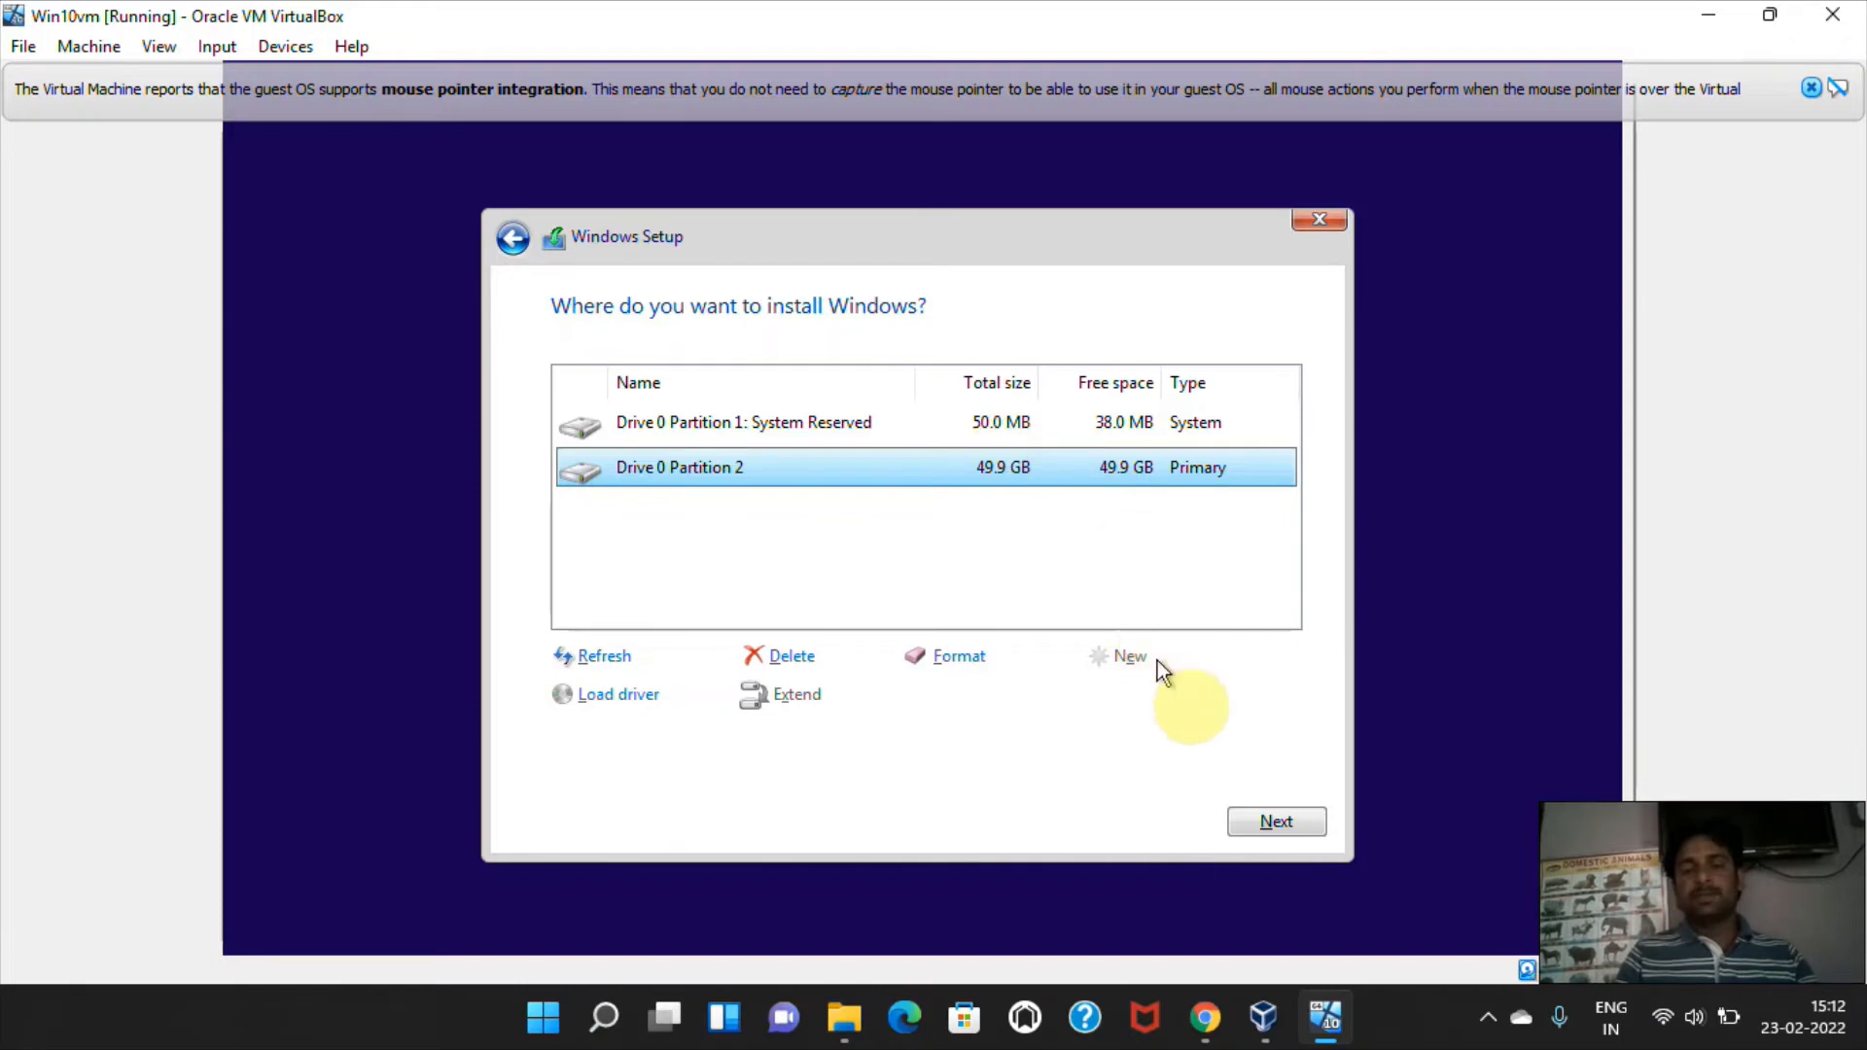
{"action": "left_click", "coordinate": [1276, 823]}
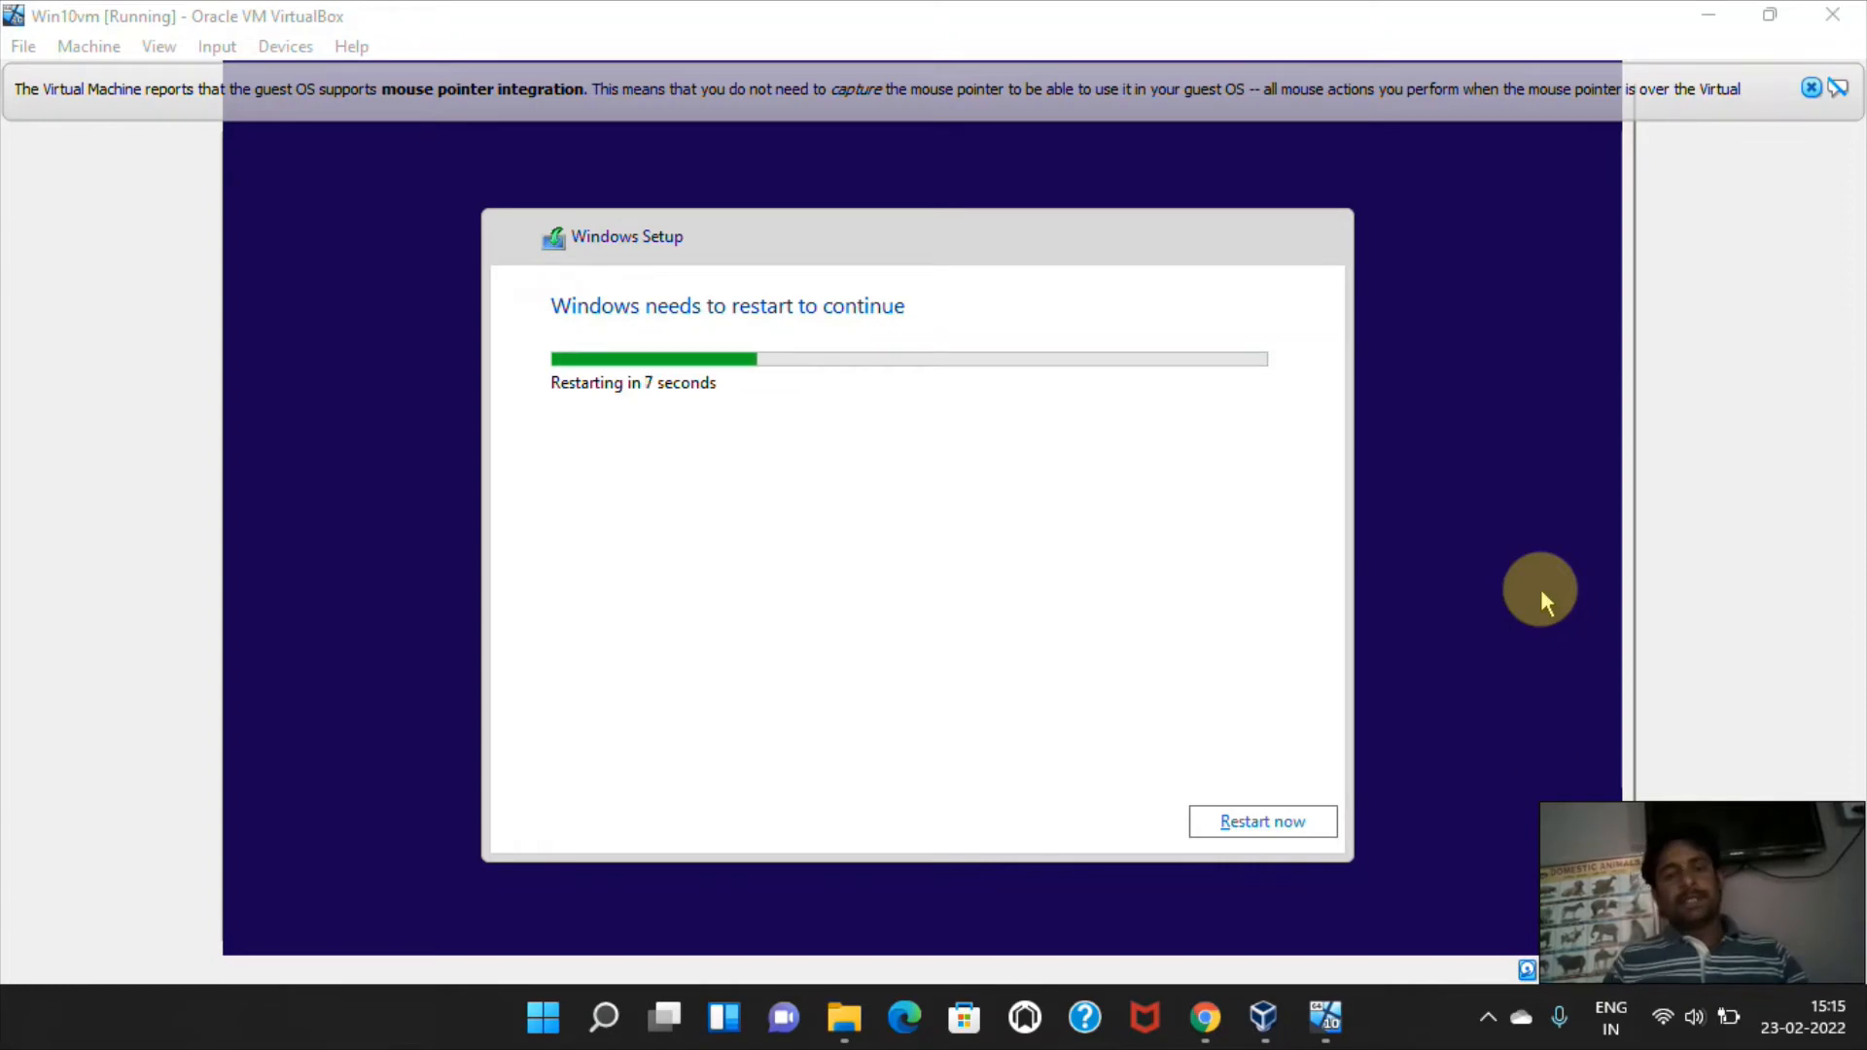
{"action": "left_click", "coordinate": [1276, 827]}
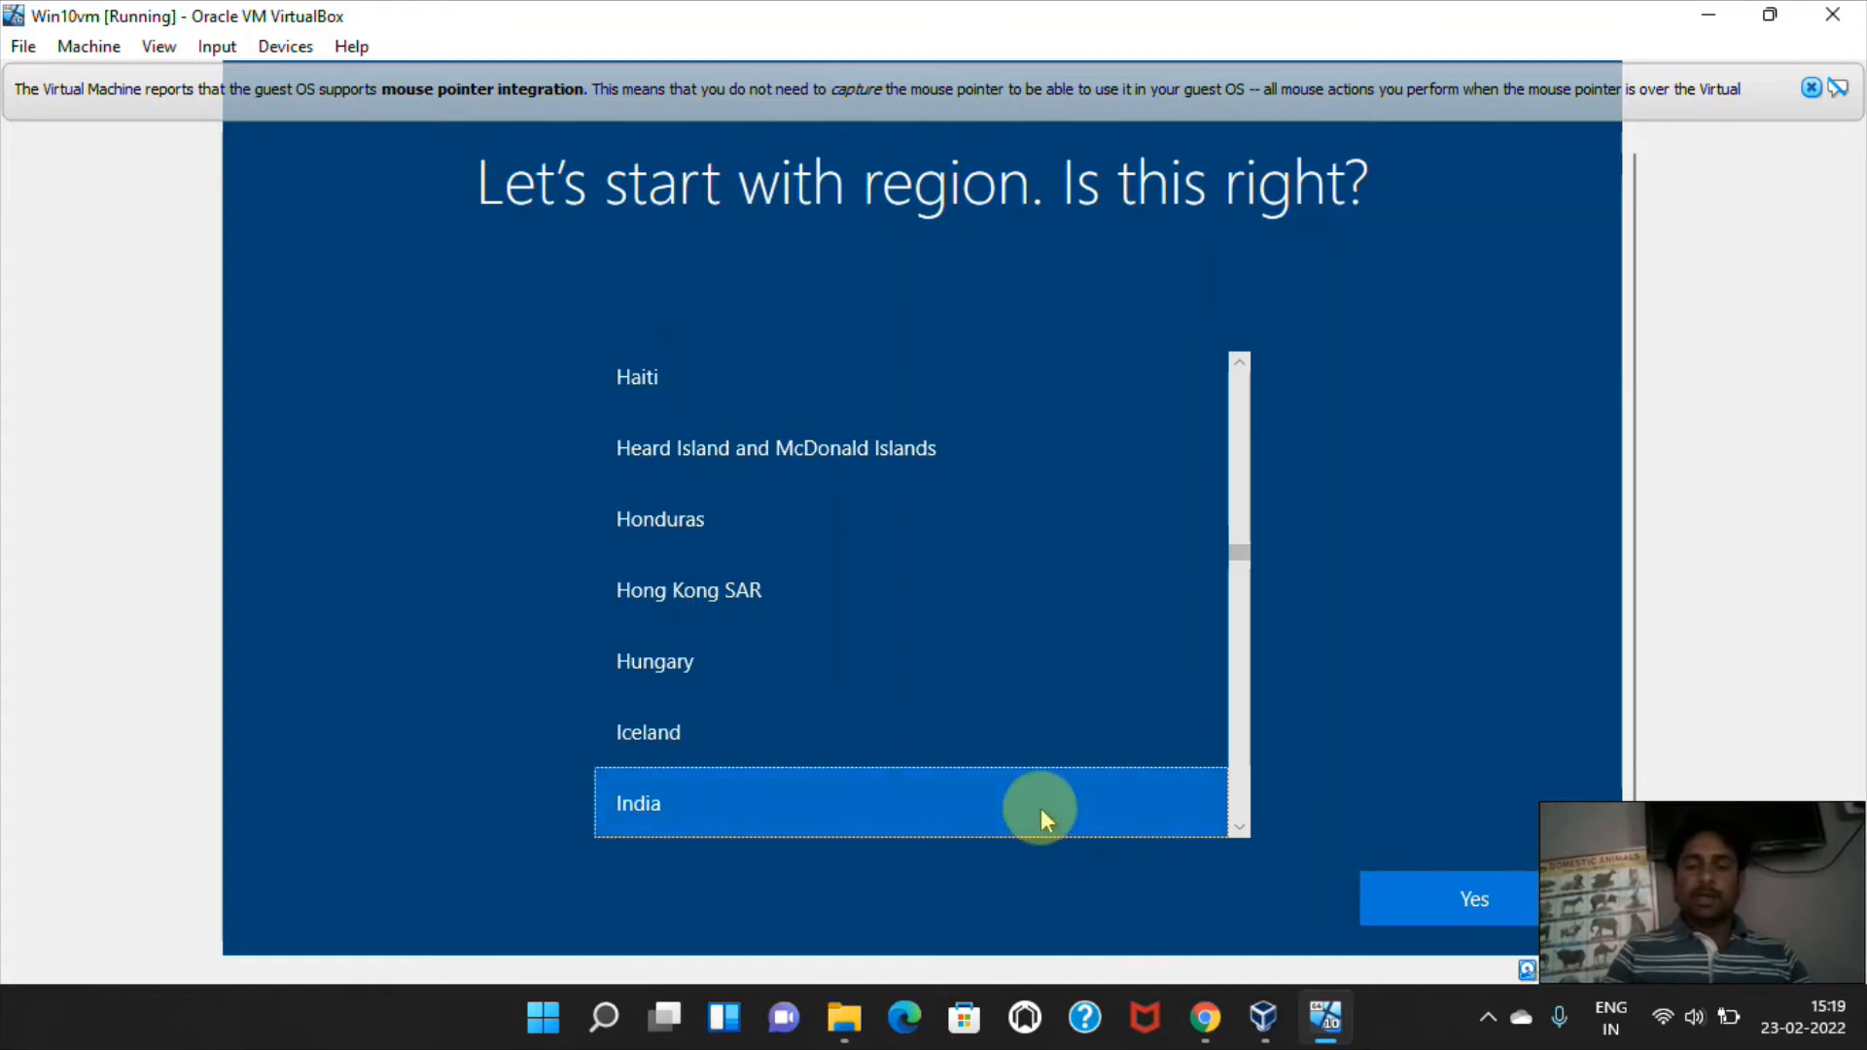
Confirm India as the region and US as the only keyboard layout.
{"action": "left_click", "coordinate": [1475, 910]}
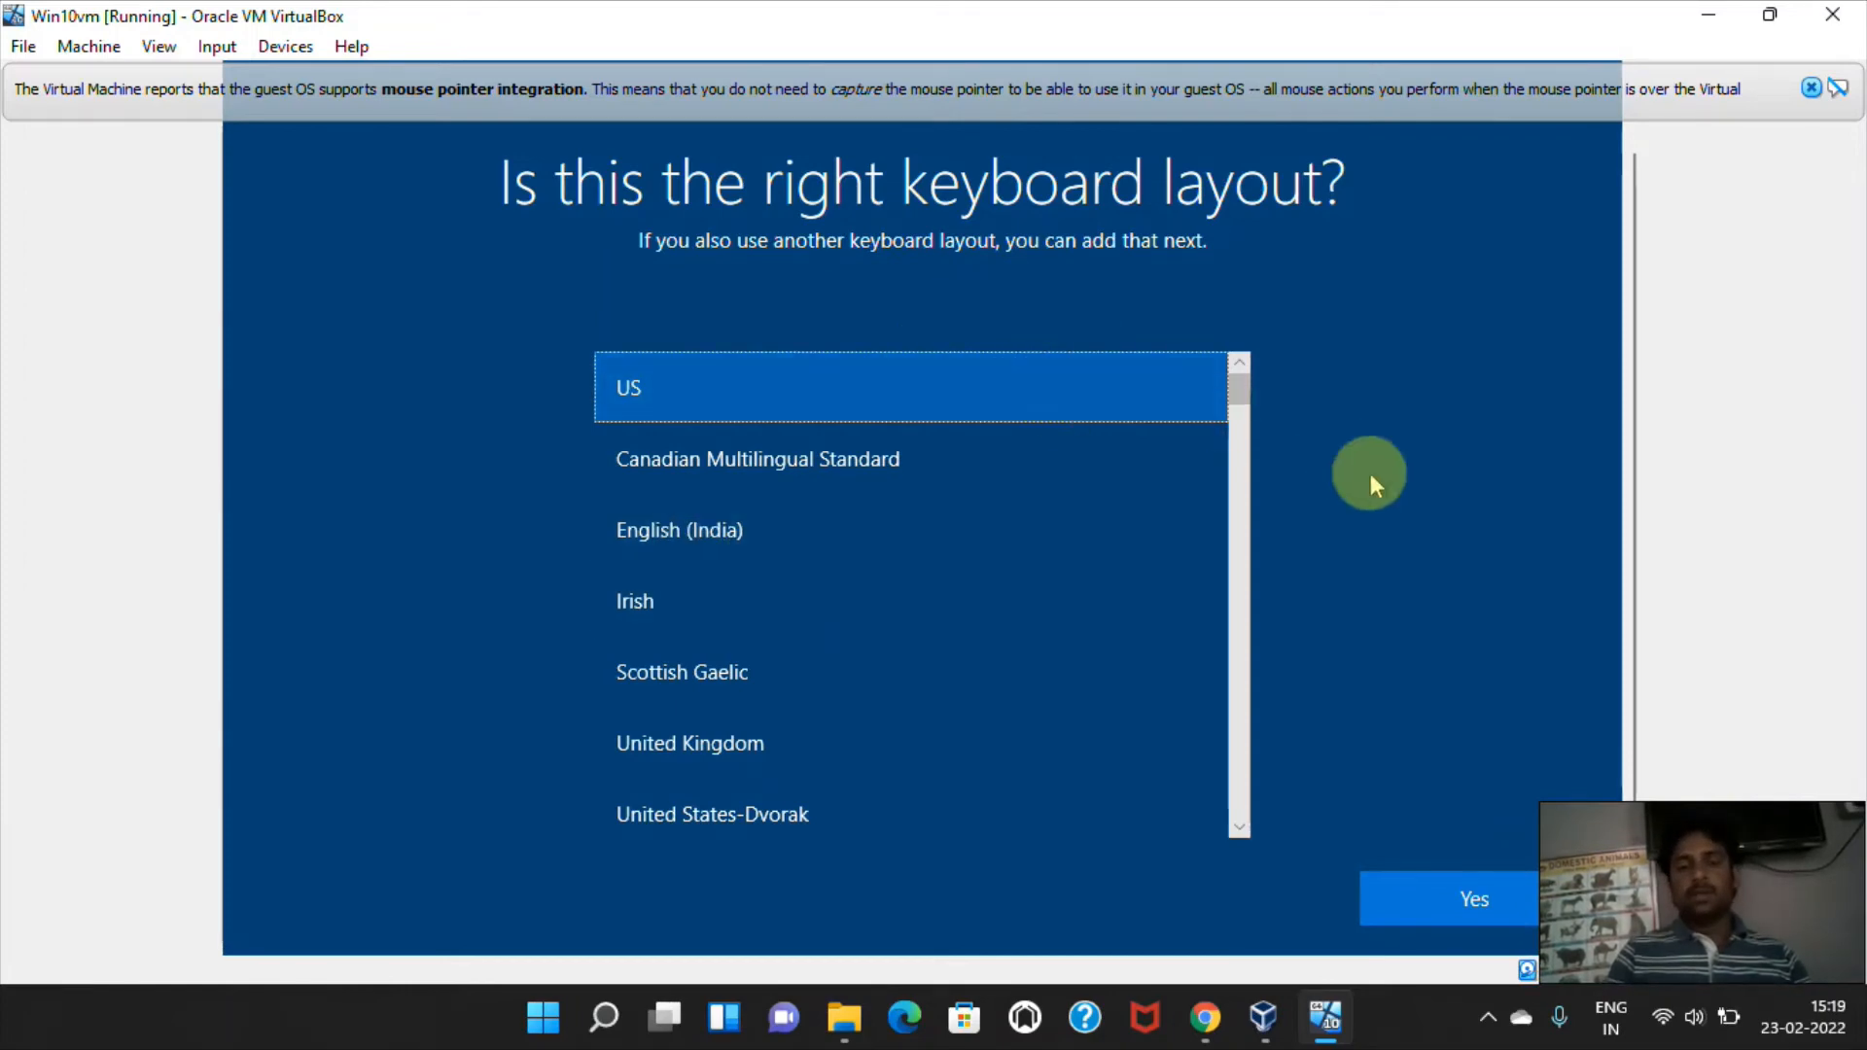
{"action": "left_click", "coordinate": [1470, 896]}
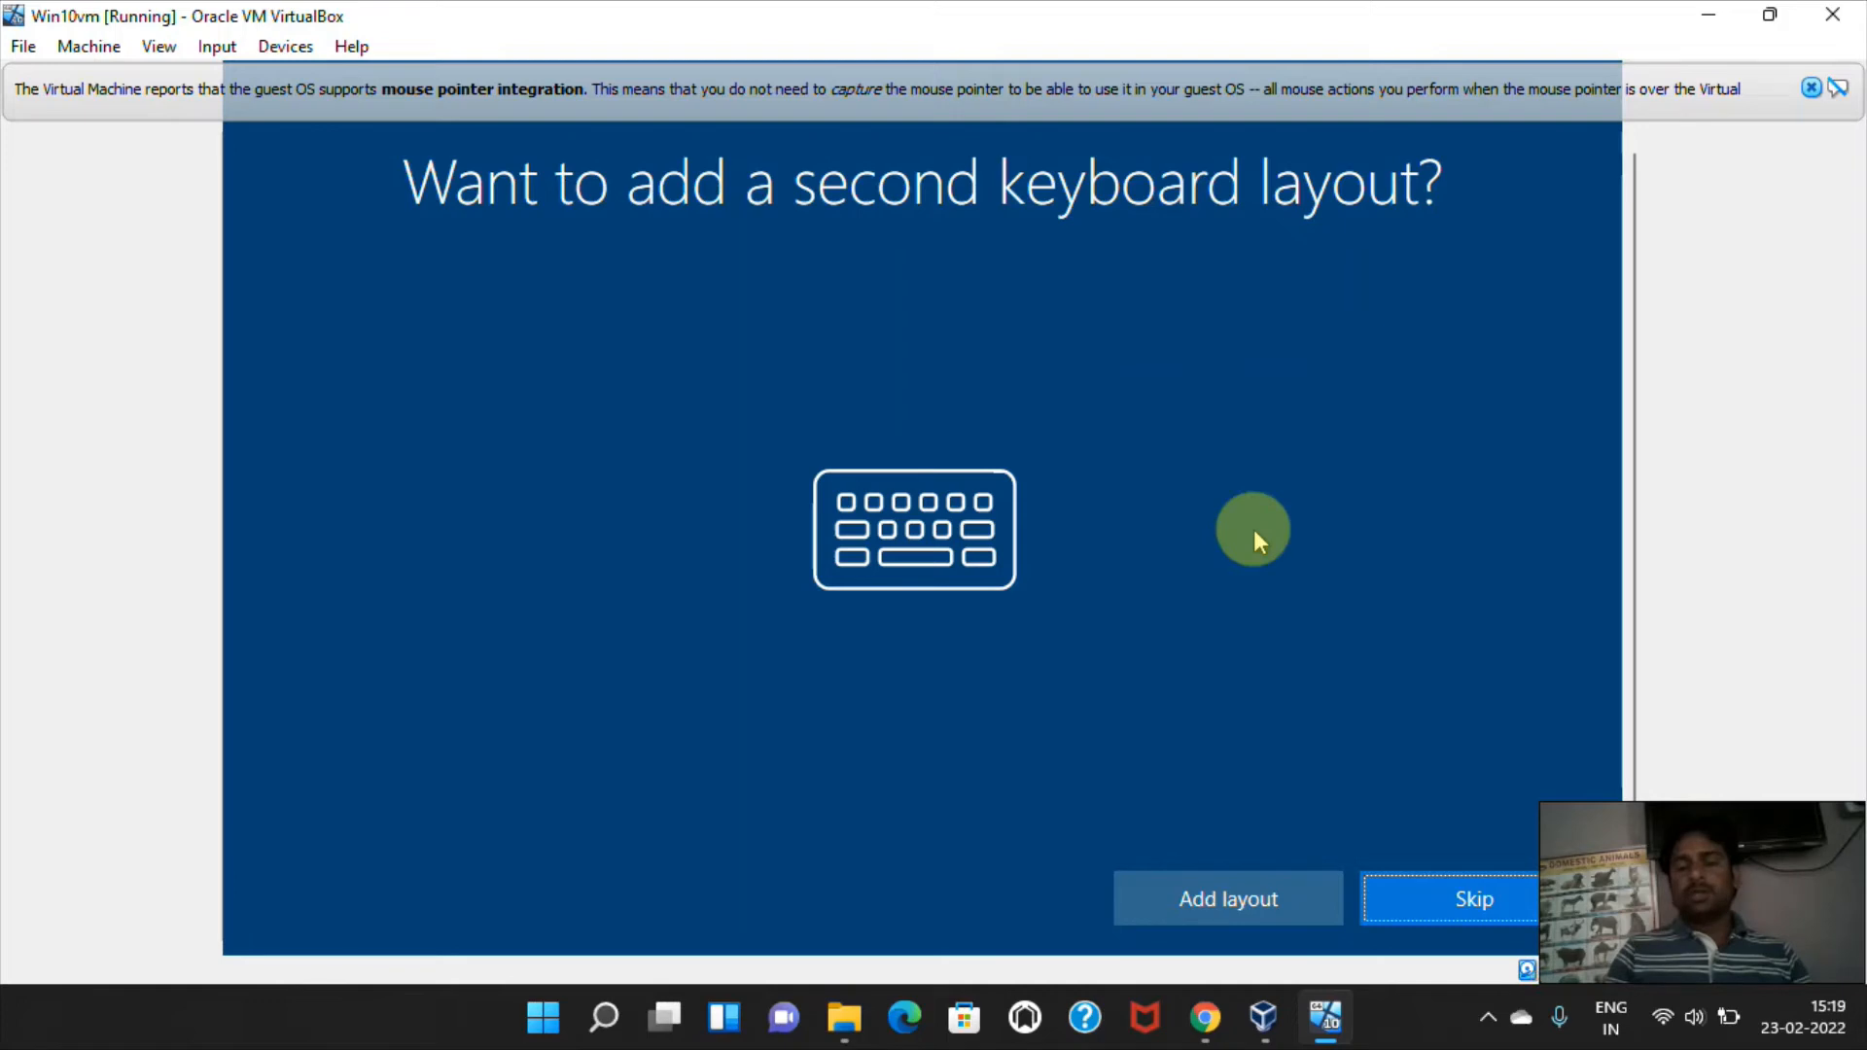
{"action": "left_click", "coordinate": [1462, 900]}
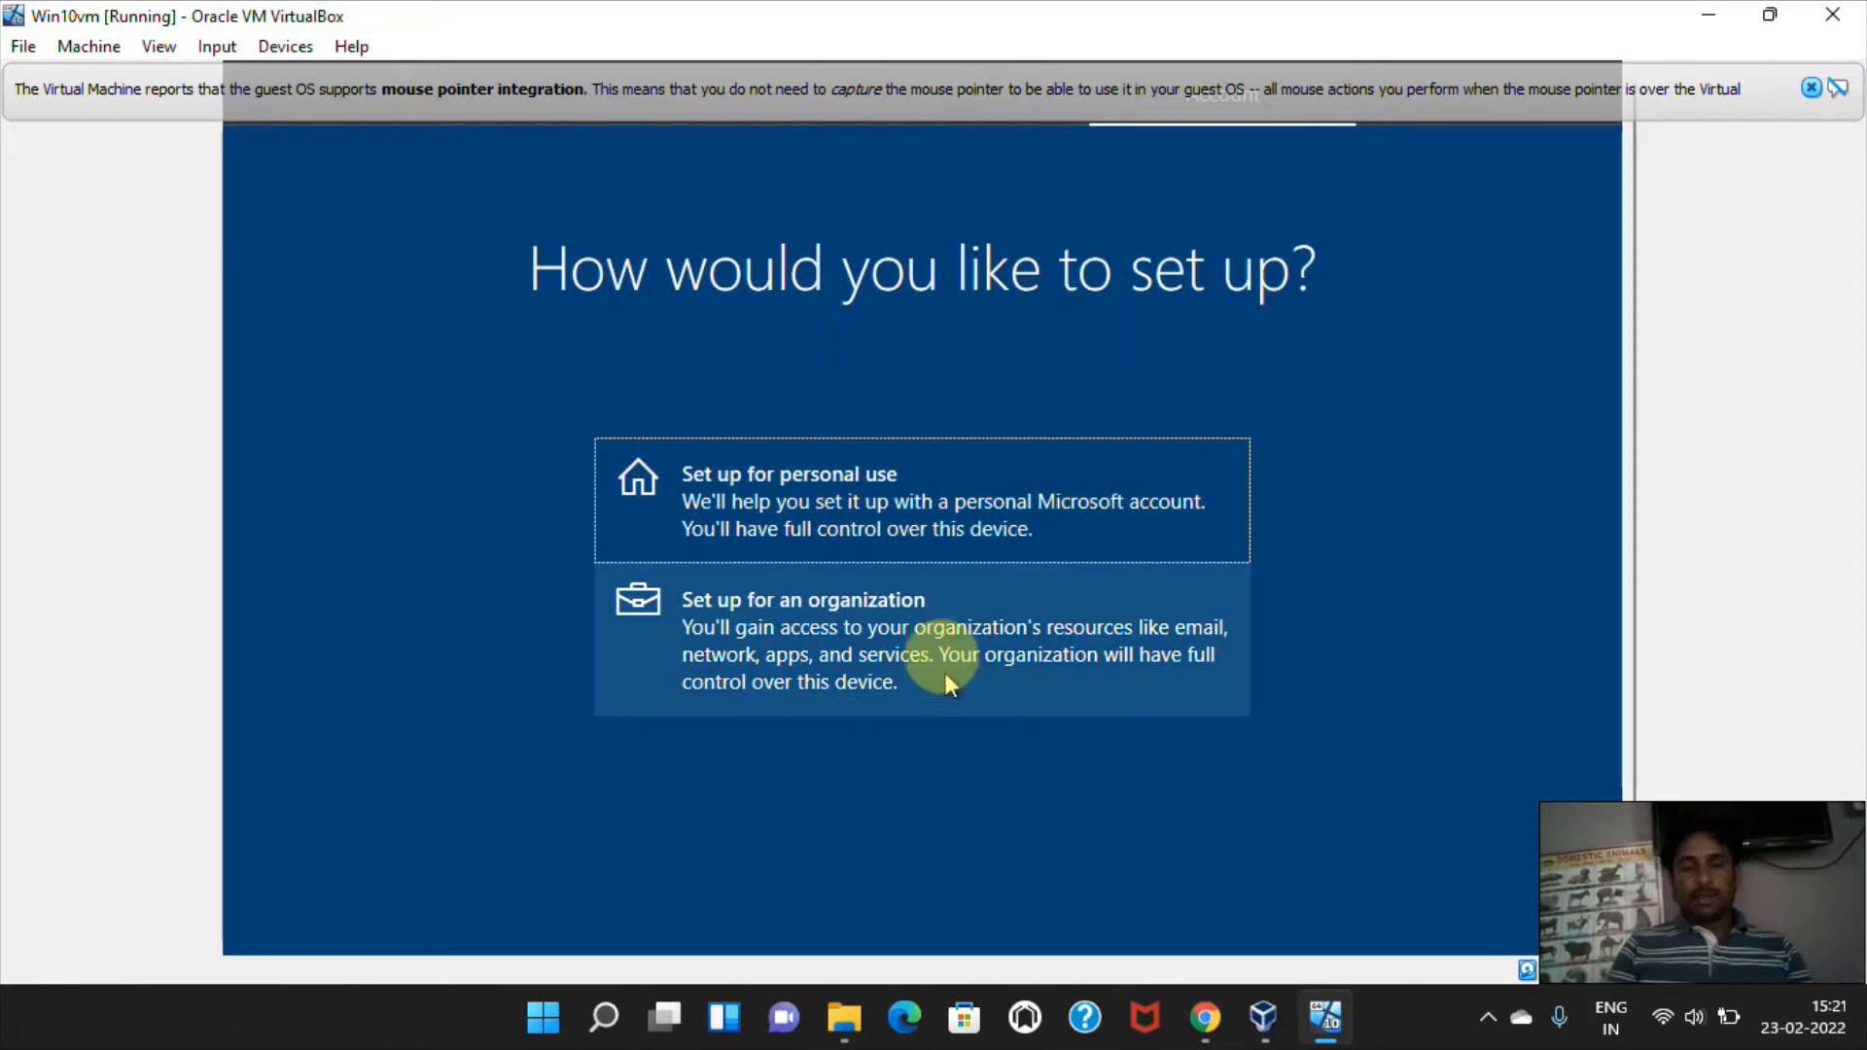
Set up Windows for personal use and choose an offline account instead of a Microsoft account.
{"action": "left_click", "coordinate": [984, 516]}
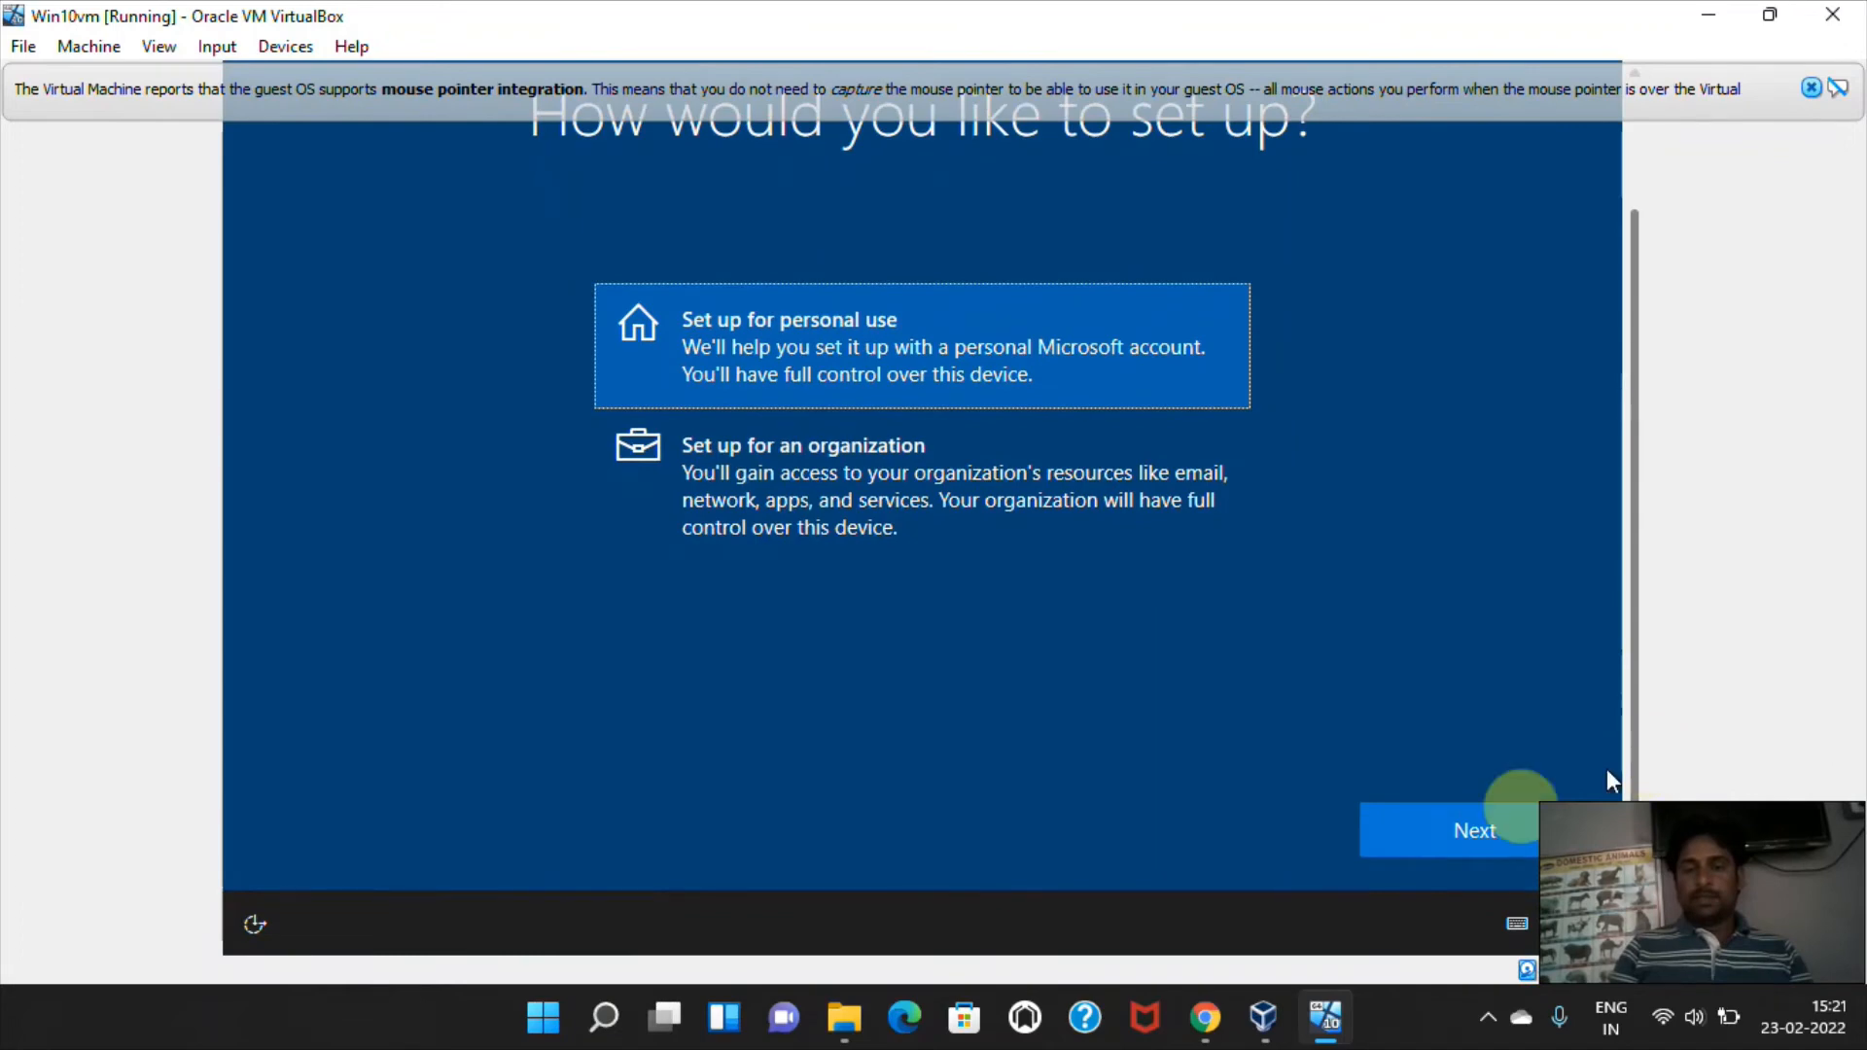
{"action": "left_click", "coordinate": [1466, 831]}
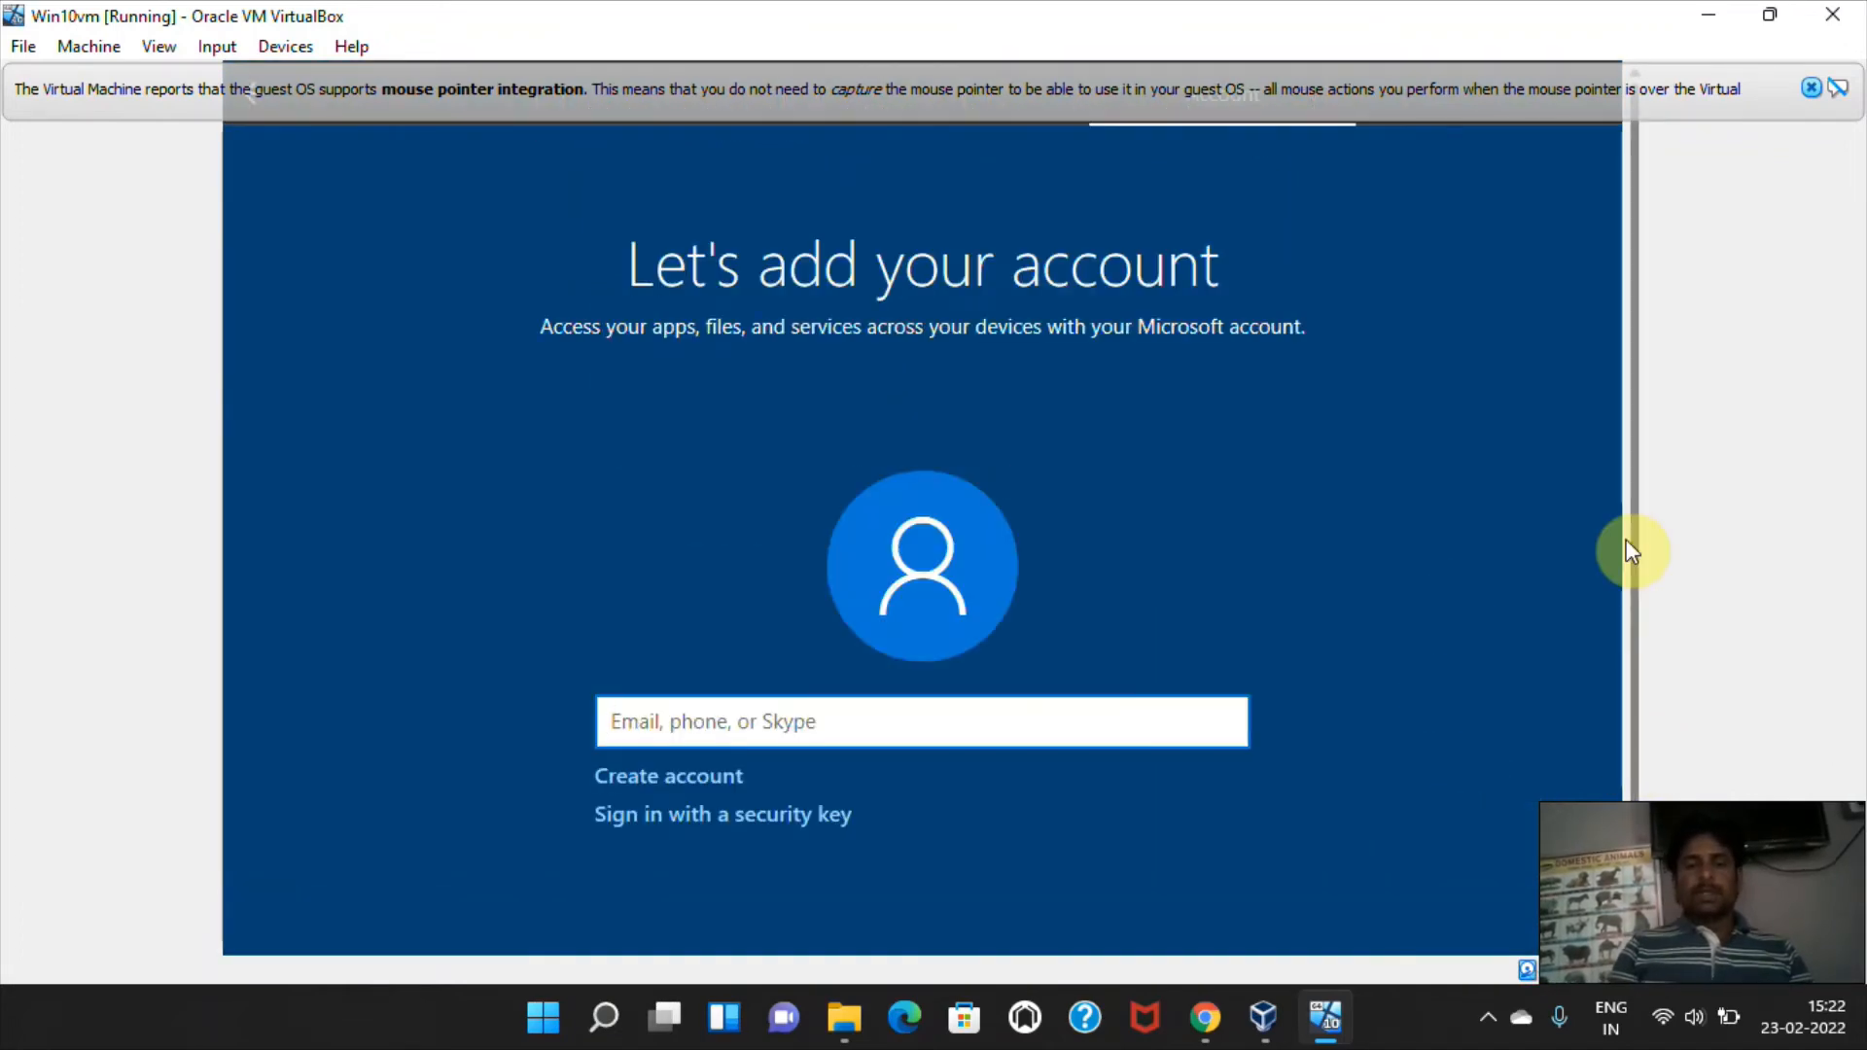
{"action": "left_click_drag", "start_coordinate": [1628, 606], "coordinate": [1644, 647]}
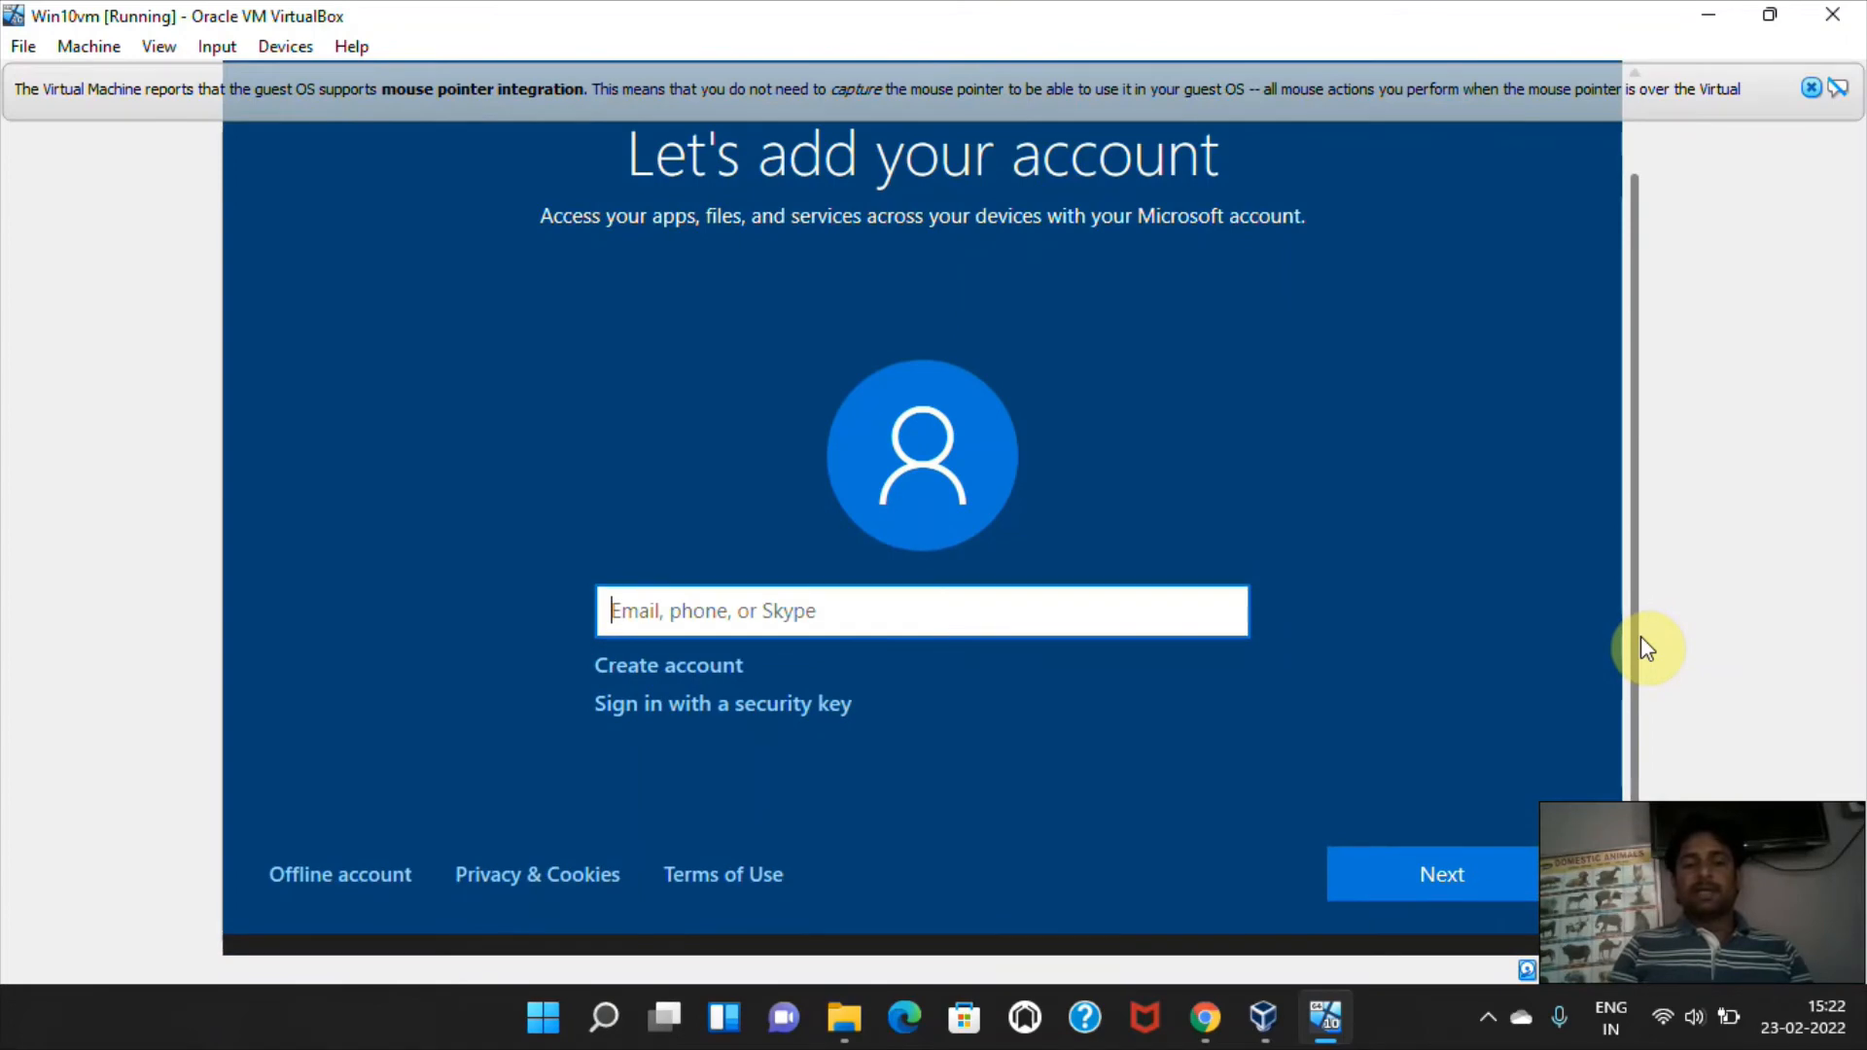
{"action": "left_click_drag", "start_coordinate": [1647, 648], "coordinate": [1515, 694]}
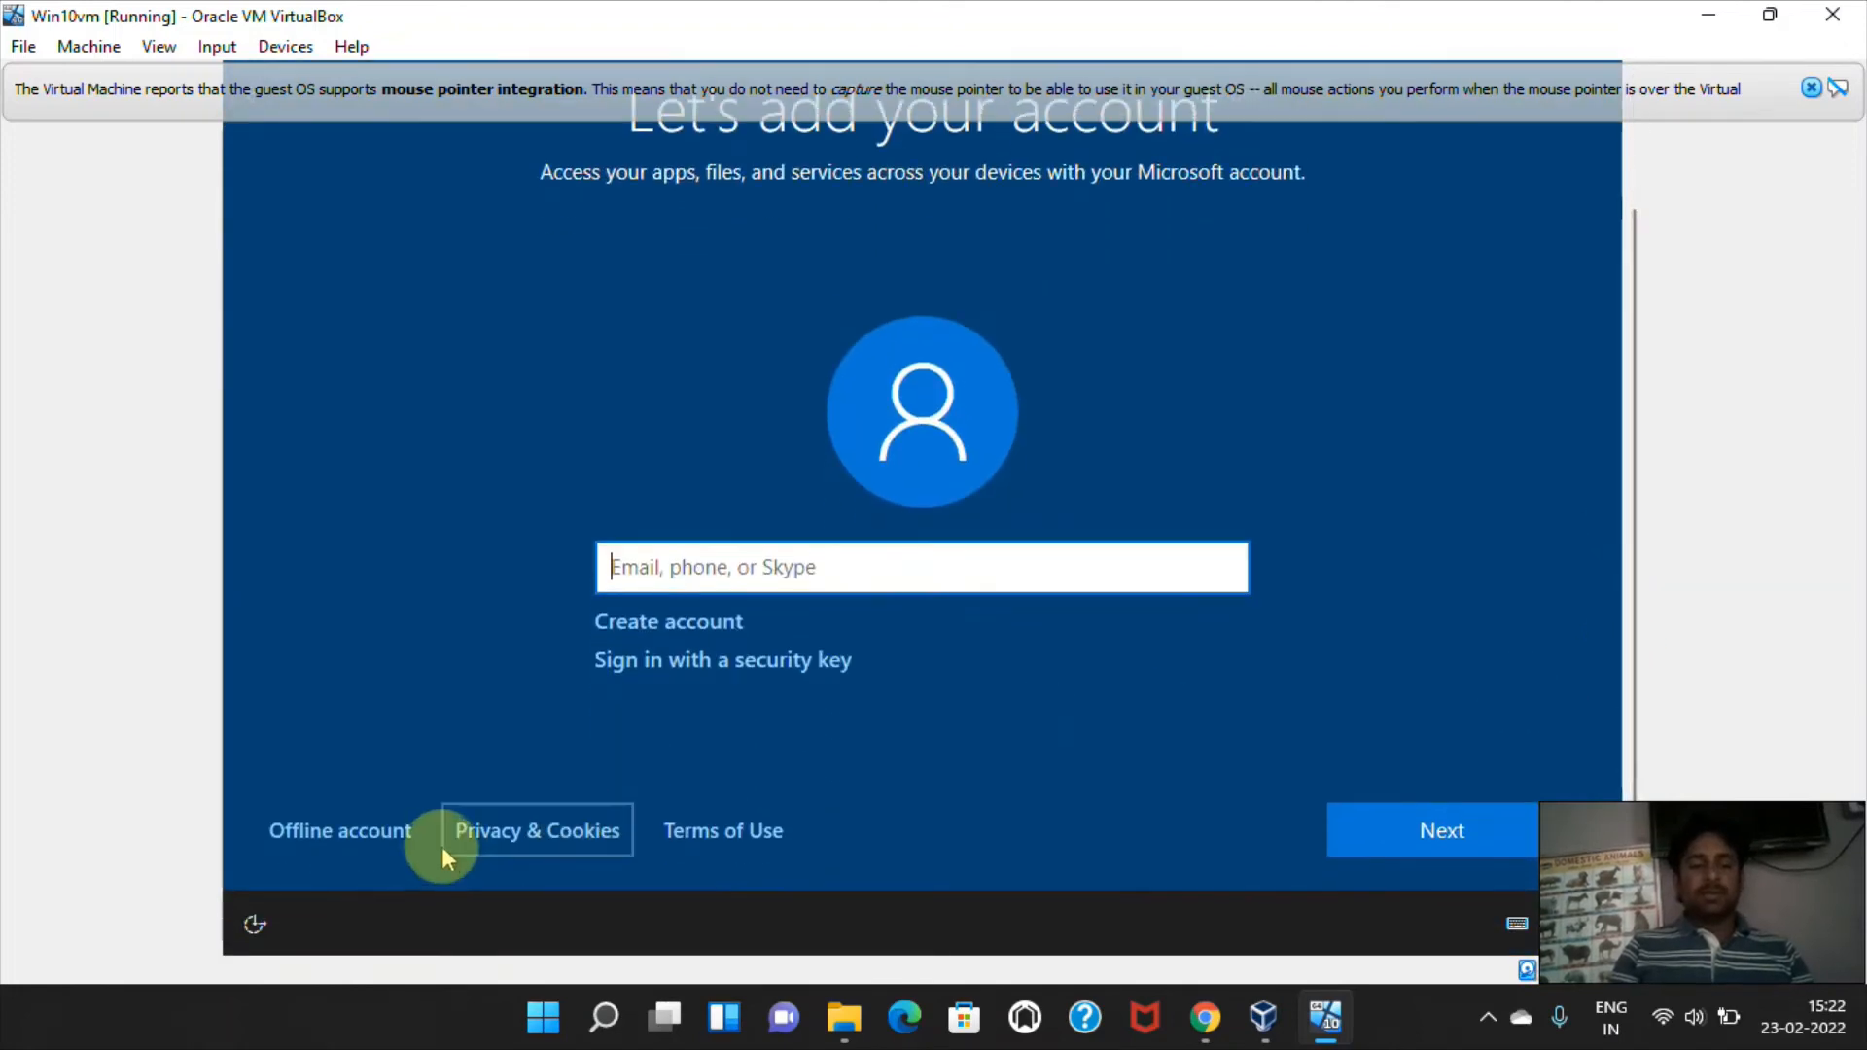
{"action": "left_click", "coordinate": [340, 833]}
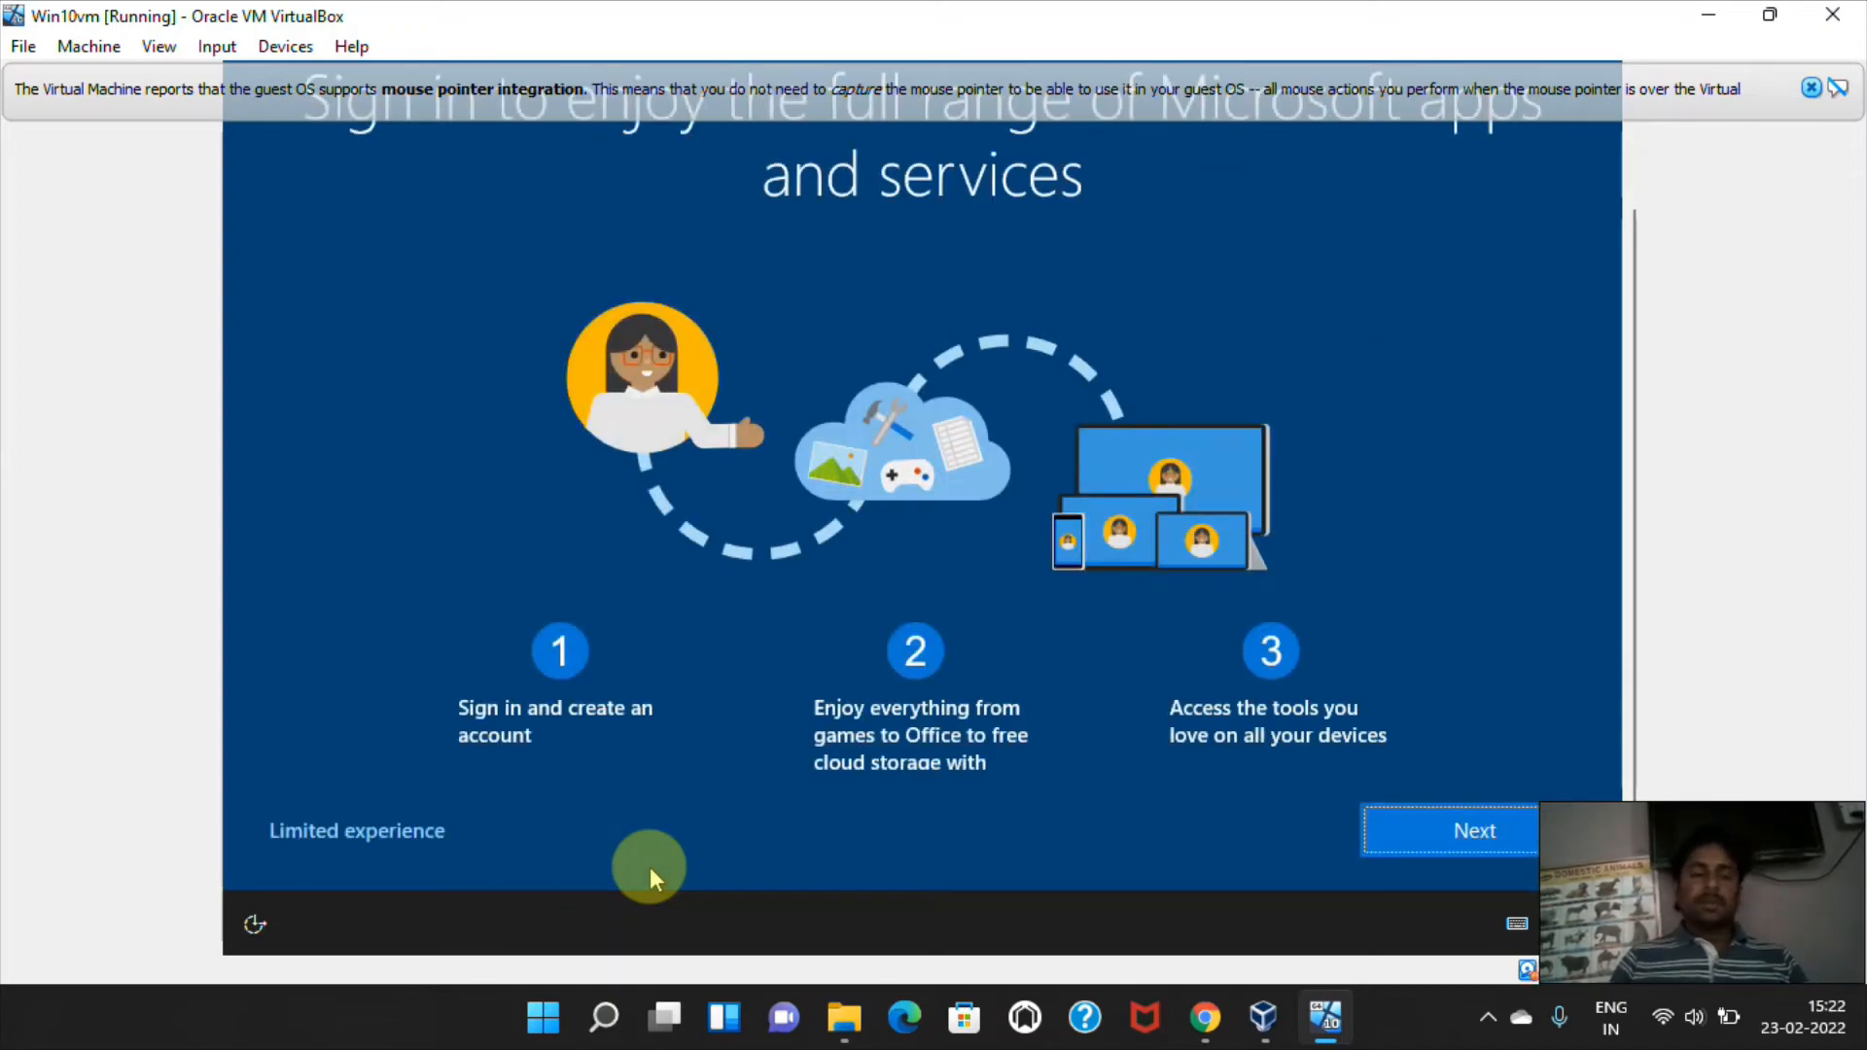
Skip the Microsoft sign-in offer by choosing the limited experience.
{"action": "scroll", "coordinate": [1624, 442], "scroll_direction": "up", "scroll_amount": 3}
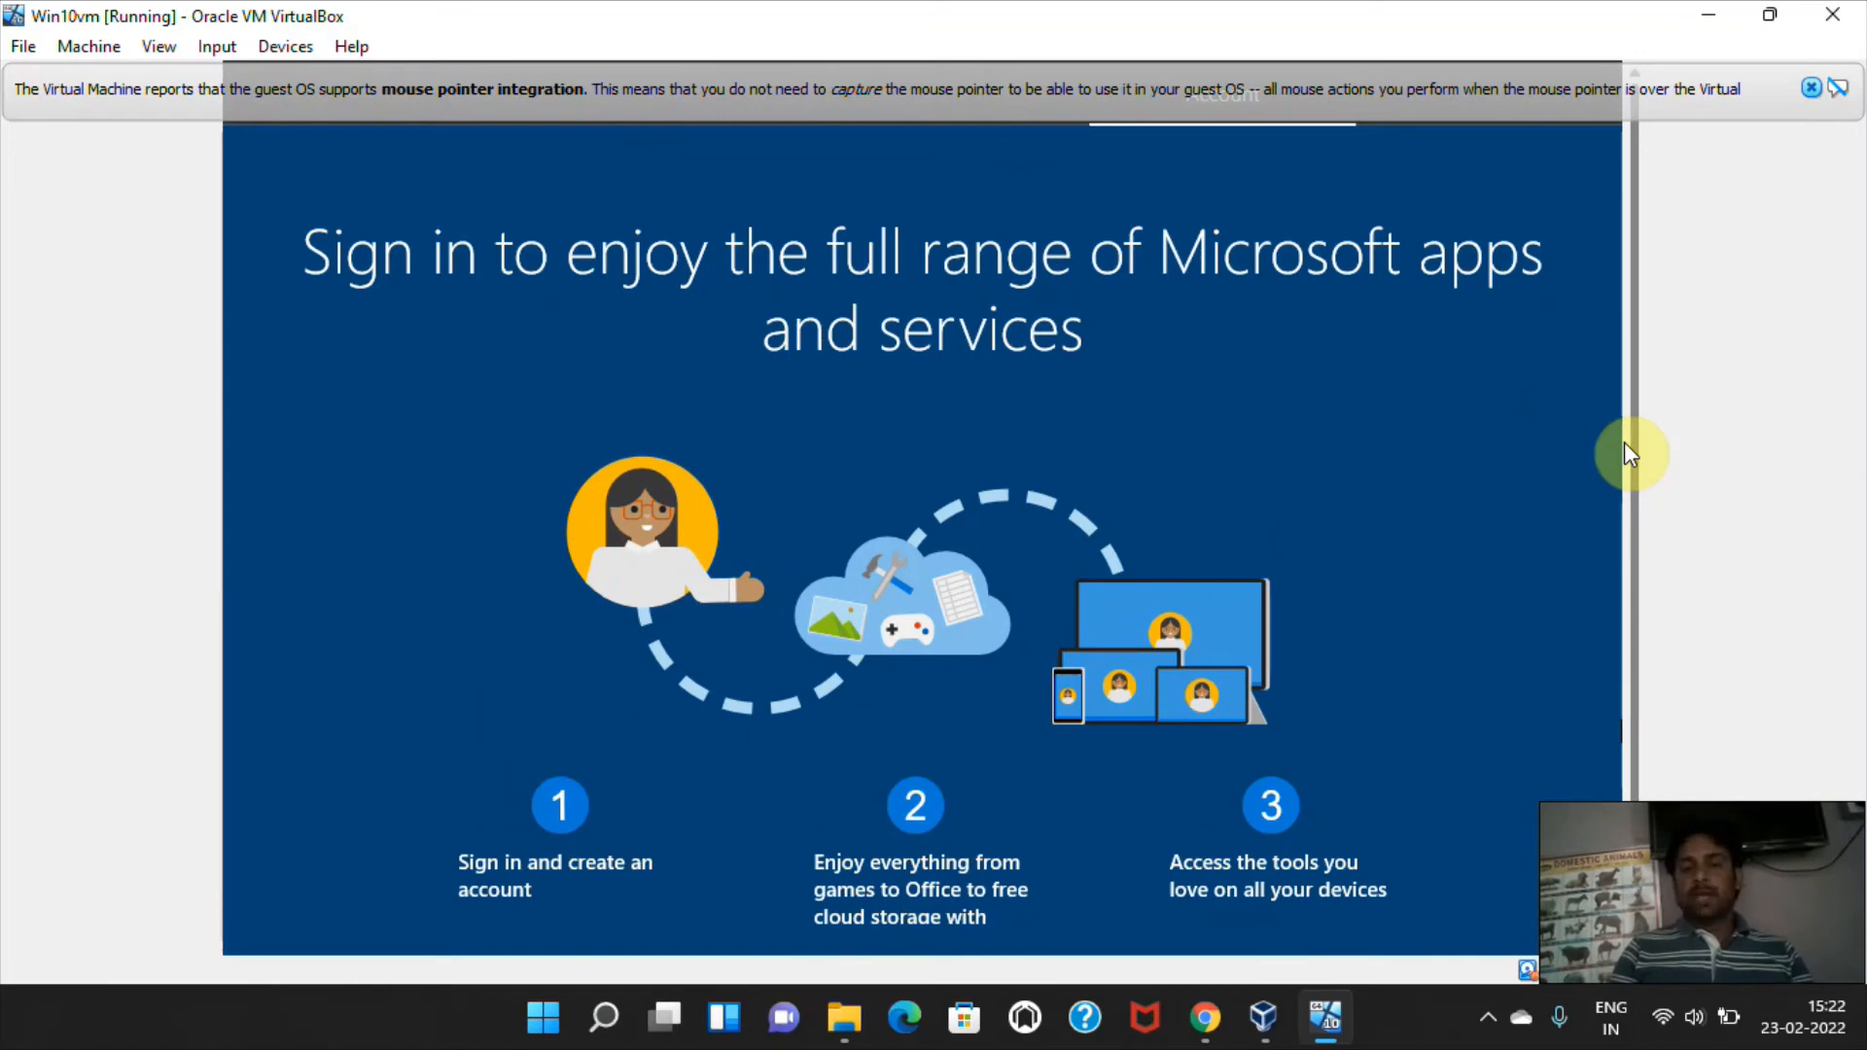
{"action": "scroll", "coordinate": [1620, 486], "scroll_direction": "down", "scroll_amount": 2}
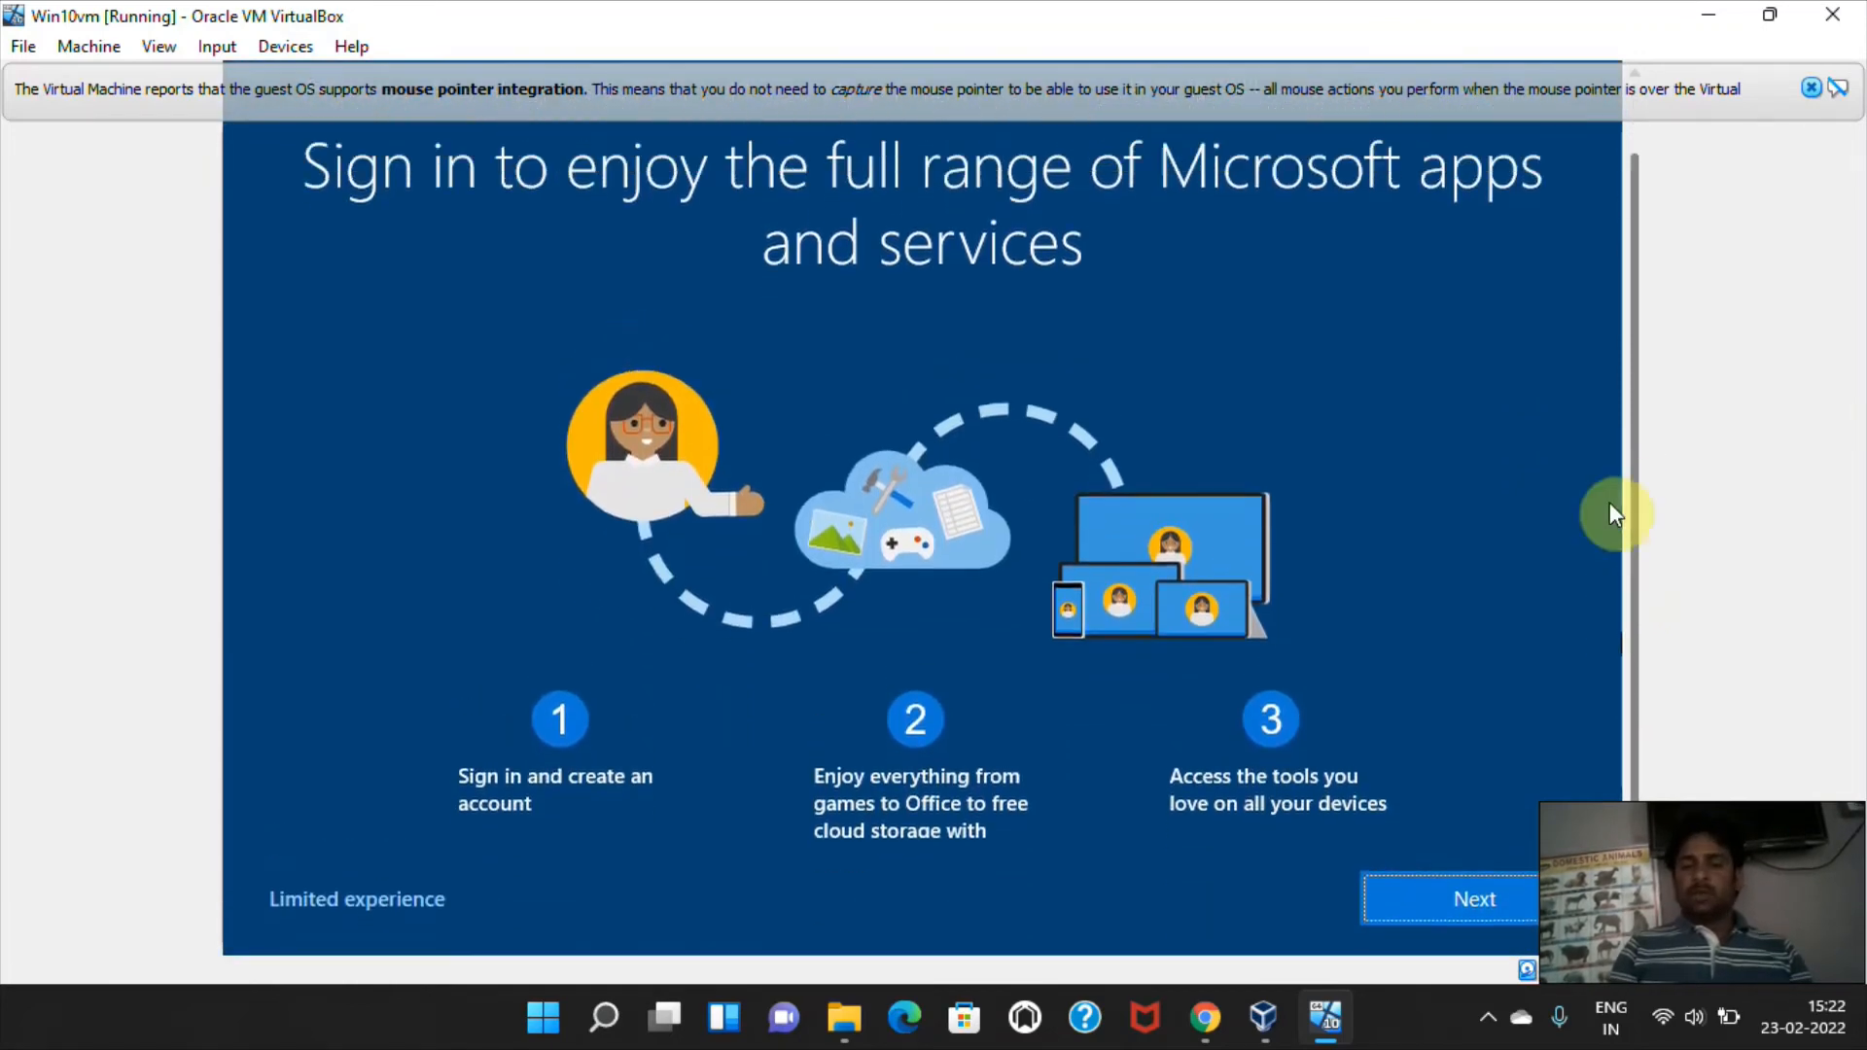
{"action": "scroll", "coordinate": [1610, 506], "scroll_direction": "up", "scroll_amount": 1}
{"action": "scroll", "coordinate": [1610, 533], "scroll_direction": "down", "scroll_amount": 2}
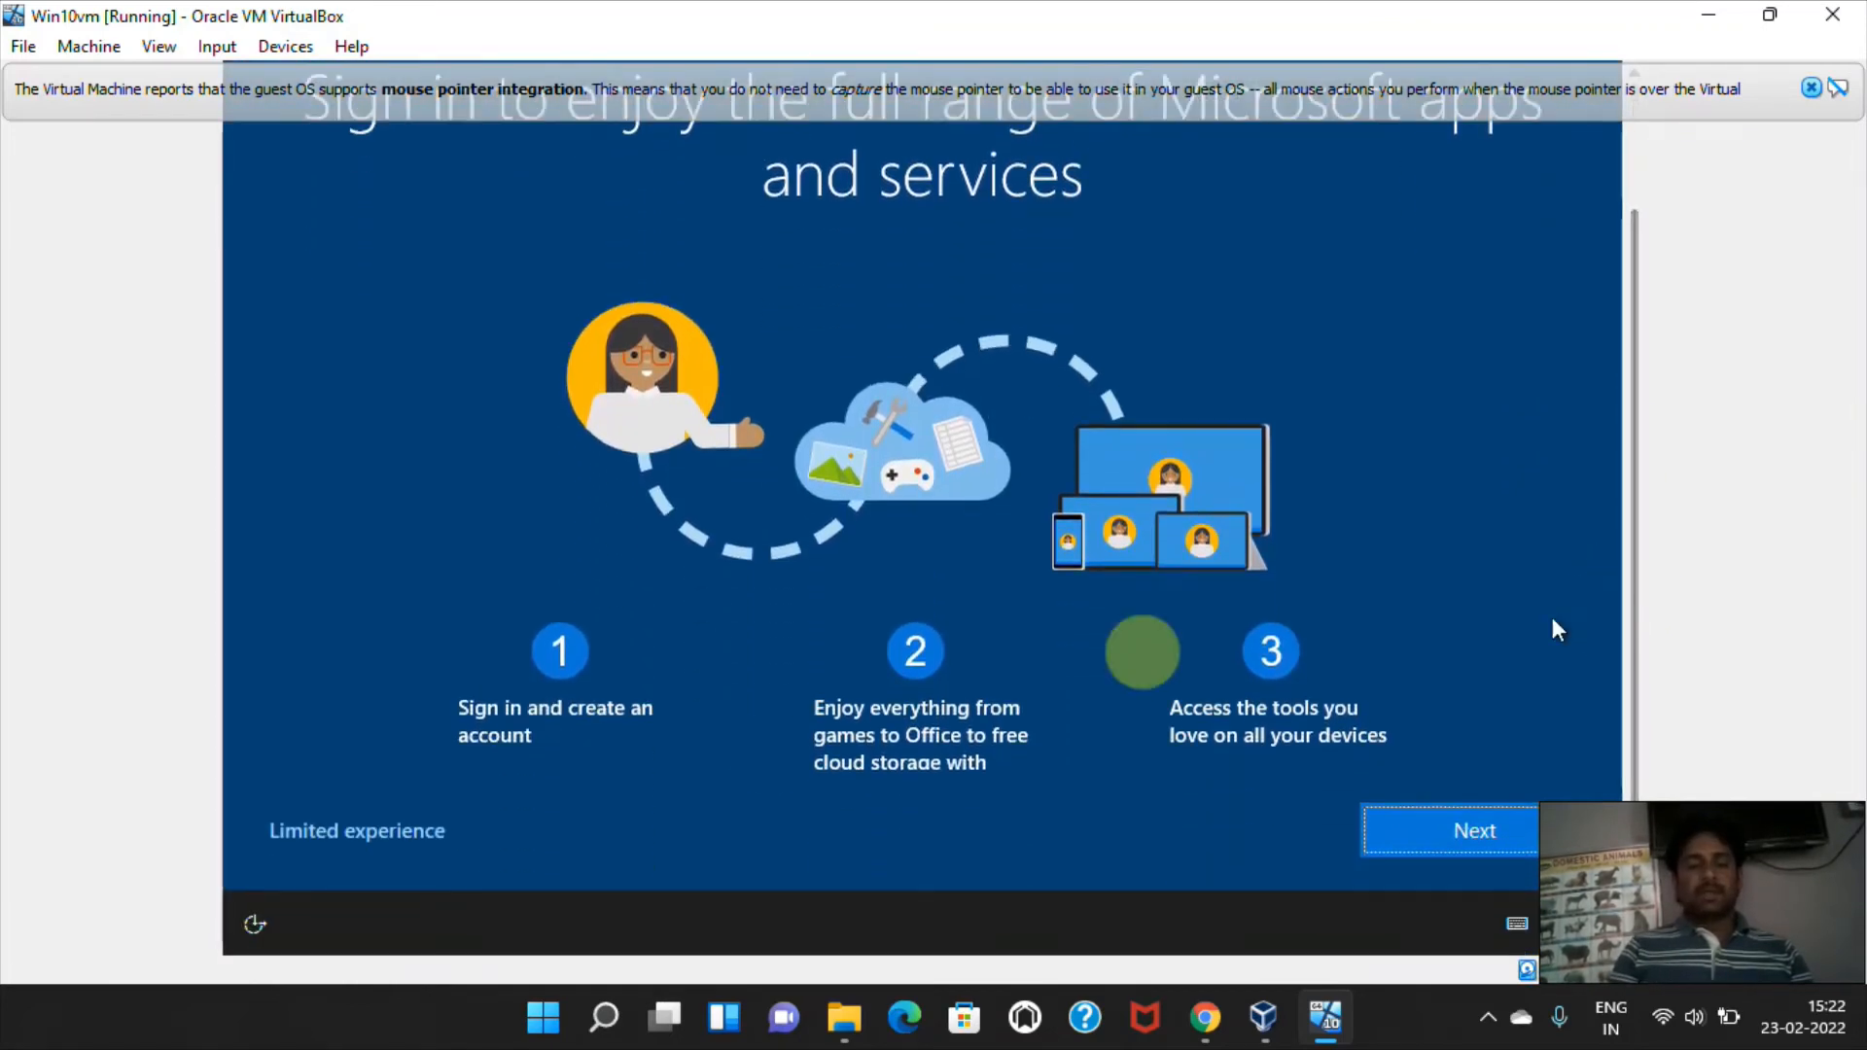
{"action": "left_click", "coordinate": [314, 846]}
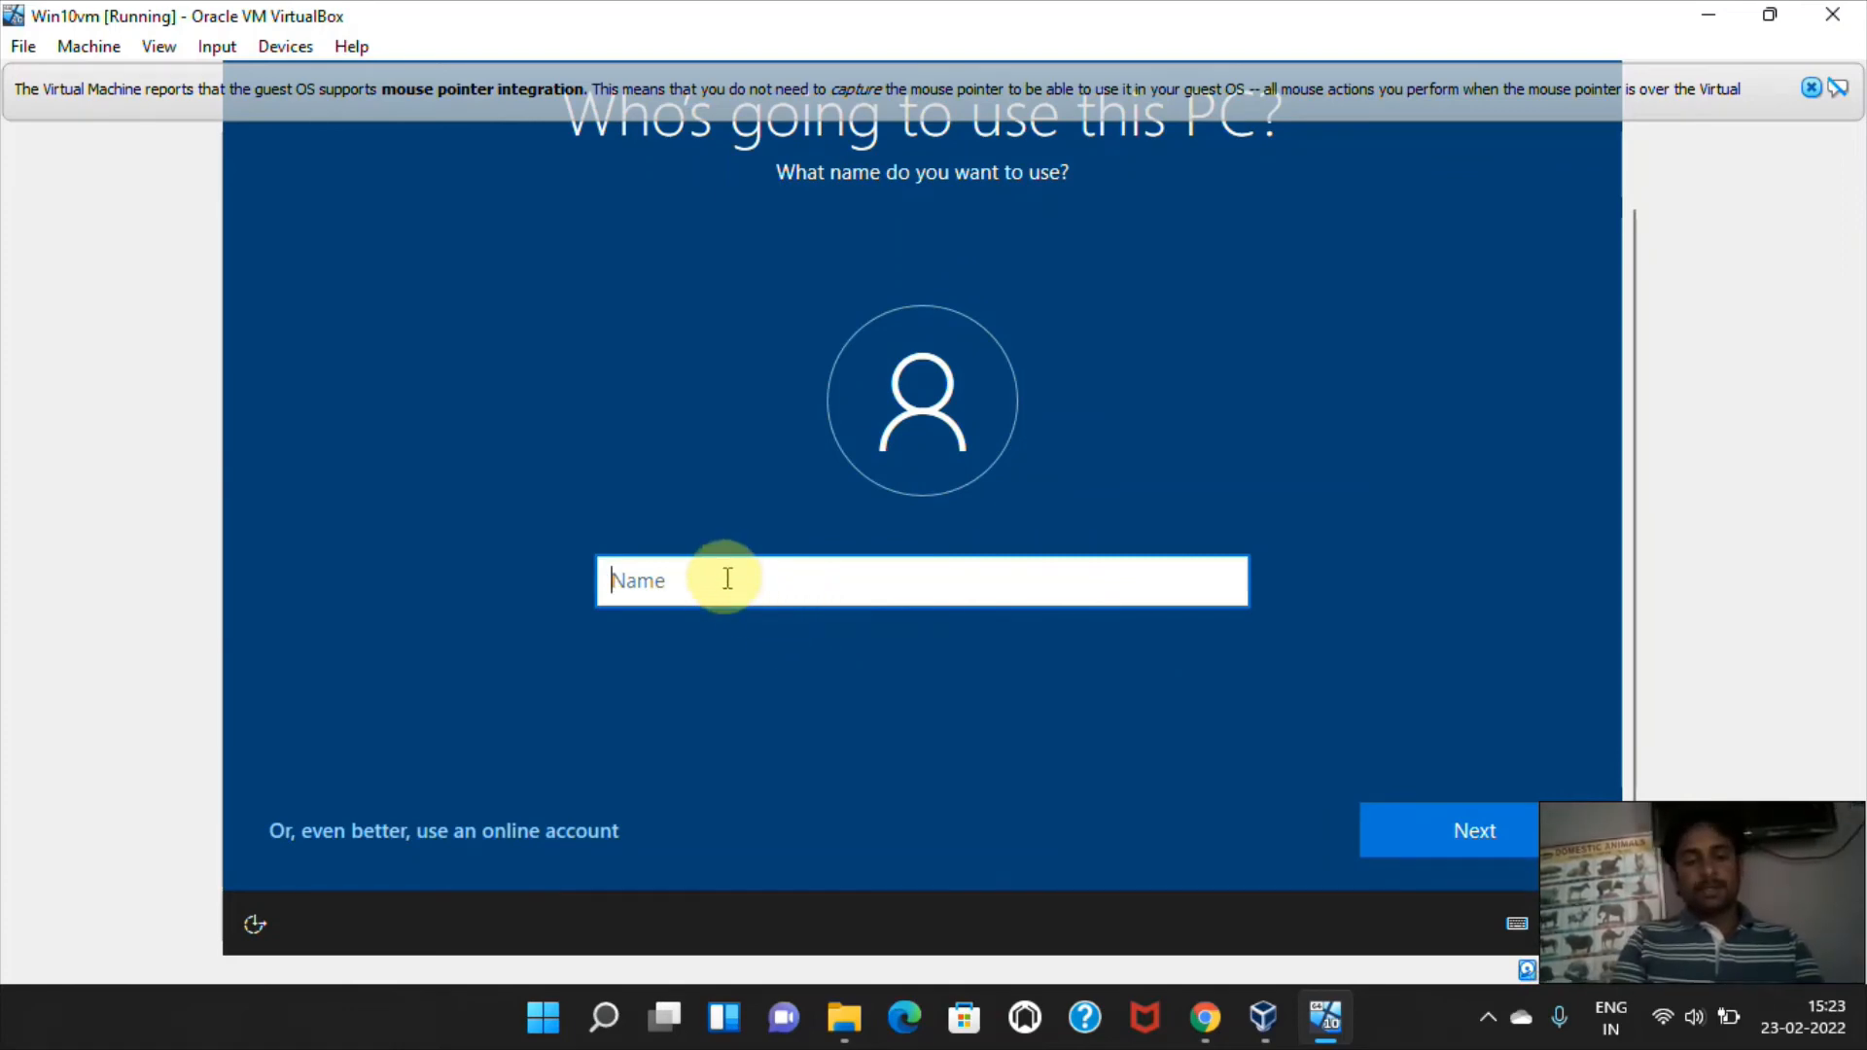
Name the local account rkithelpdesk and continue to the password setup.
{"action": "type", "text": "rki"}
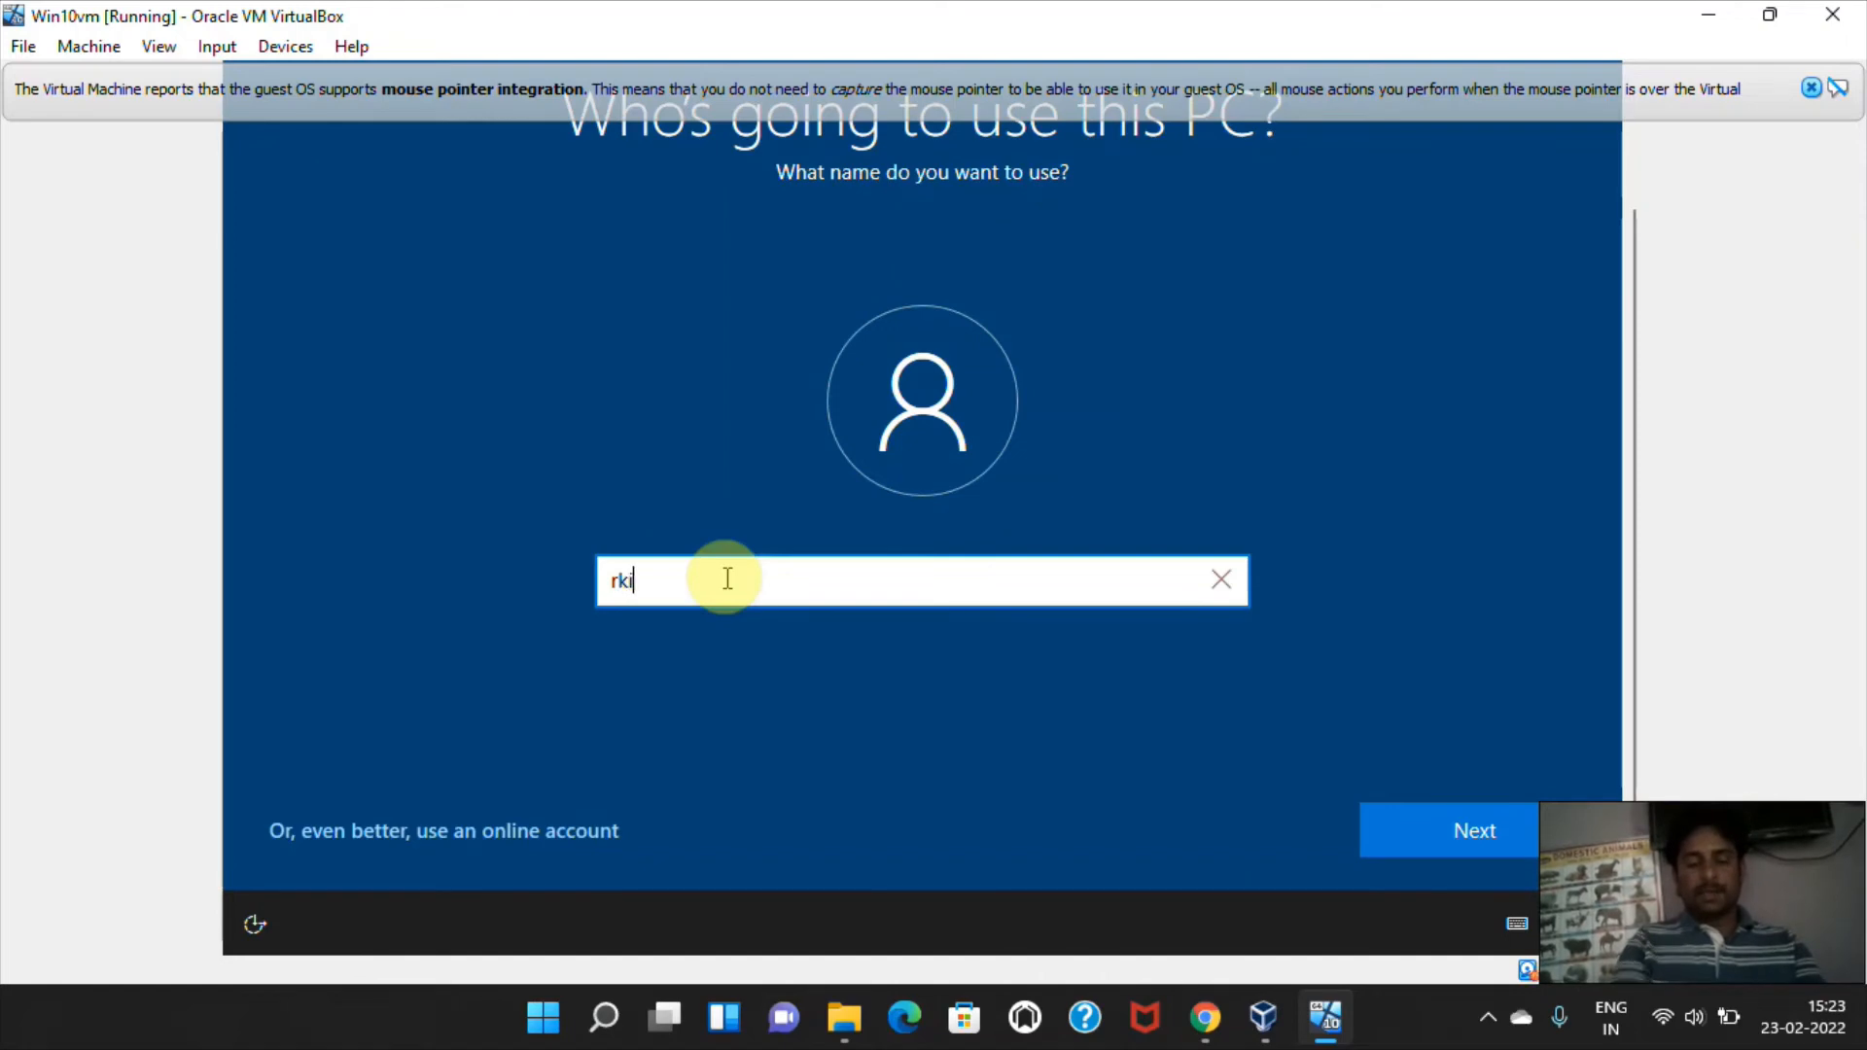
{"action": "type", "text": "helpdesk"}
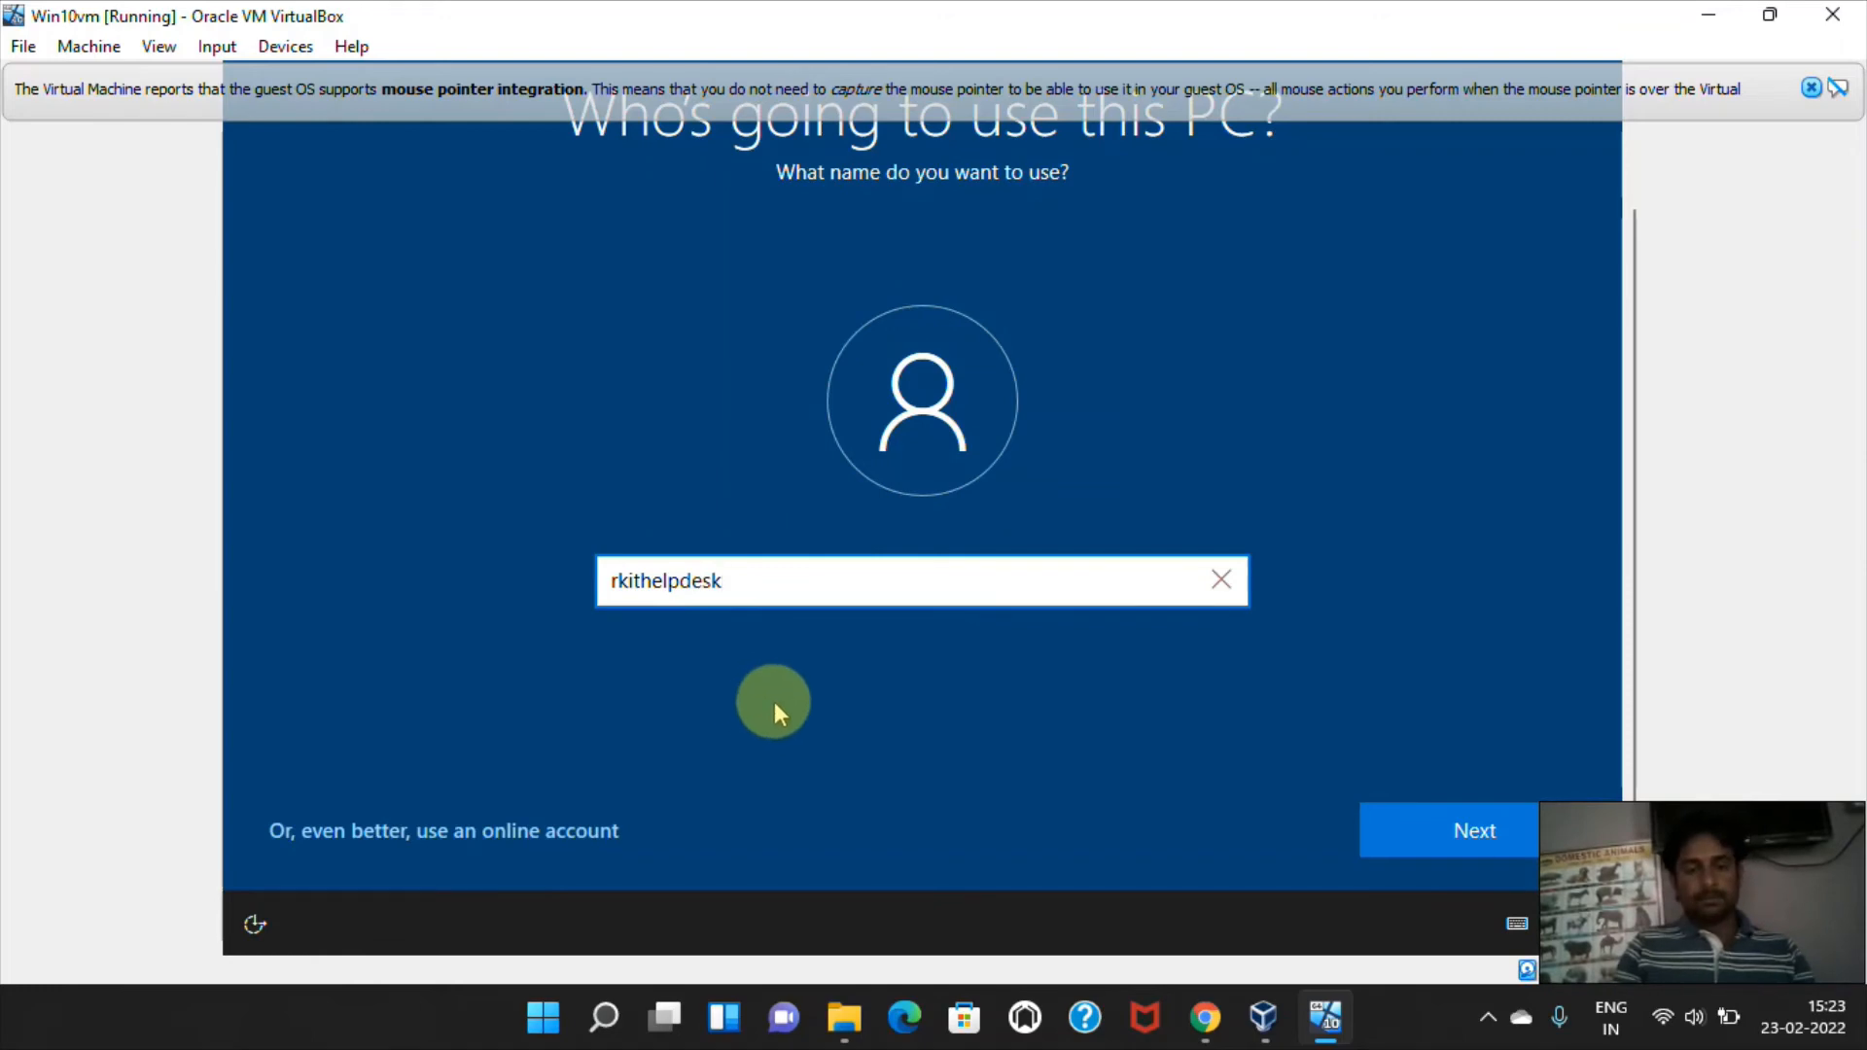
{"action": "left_click", "coordinate": [1434, 826]}
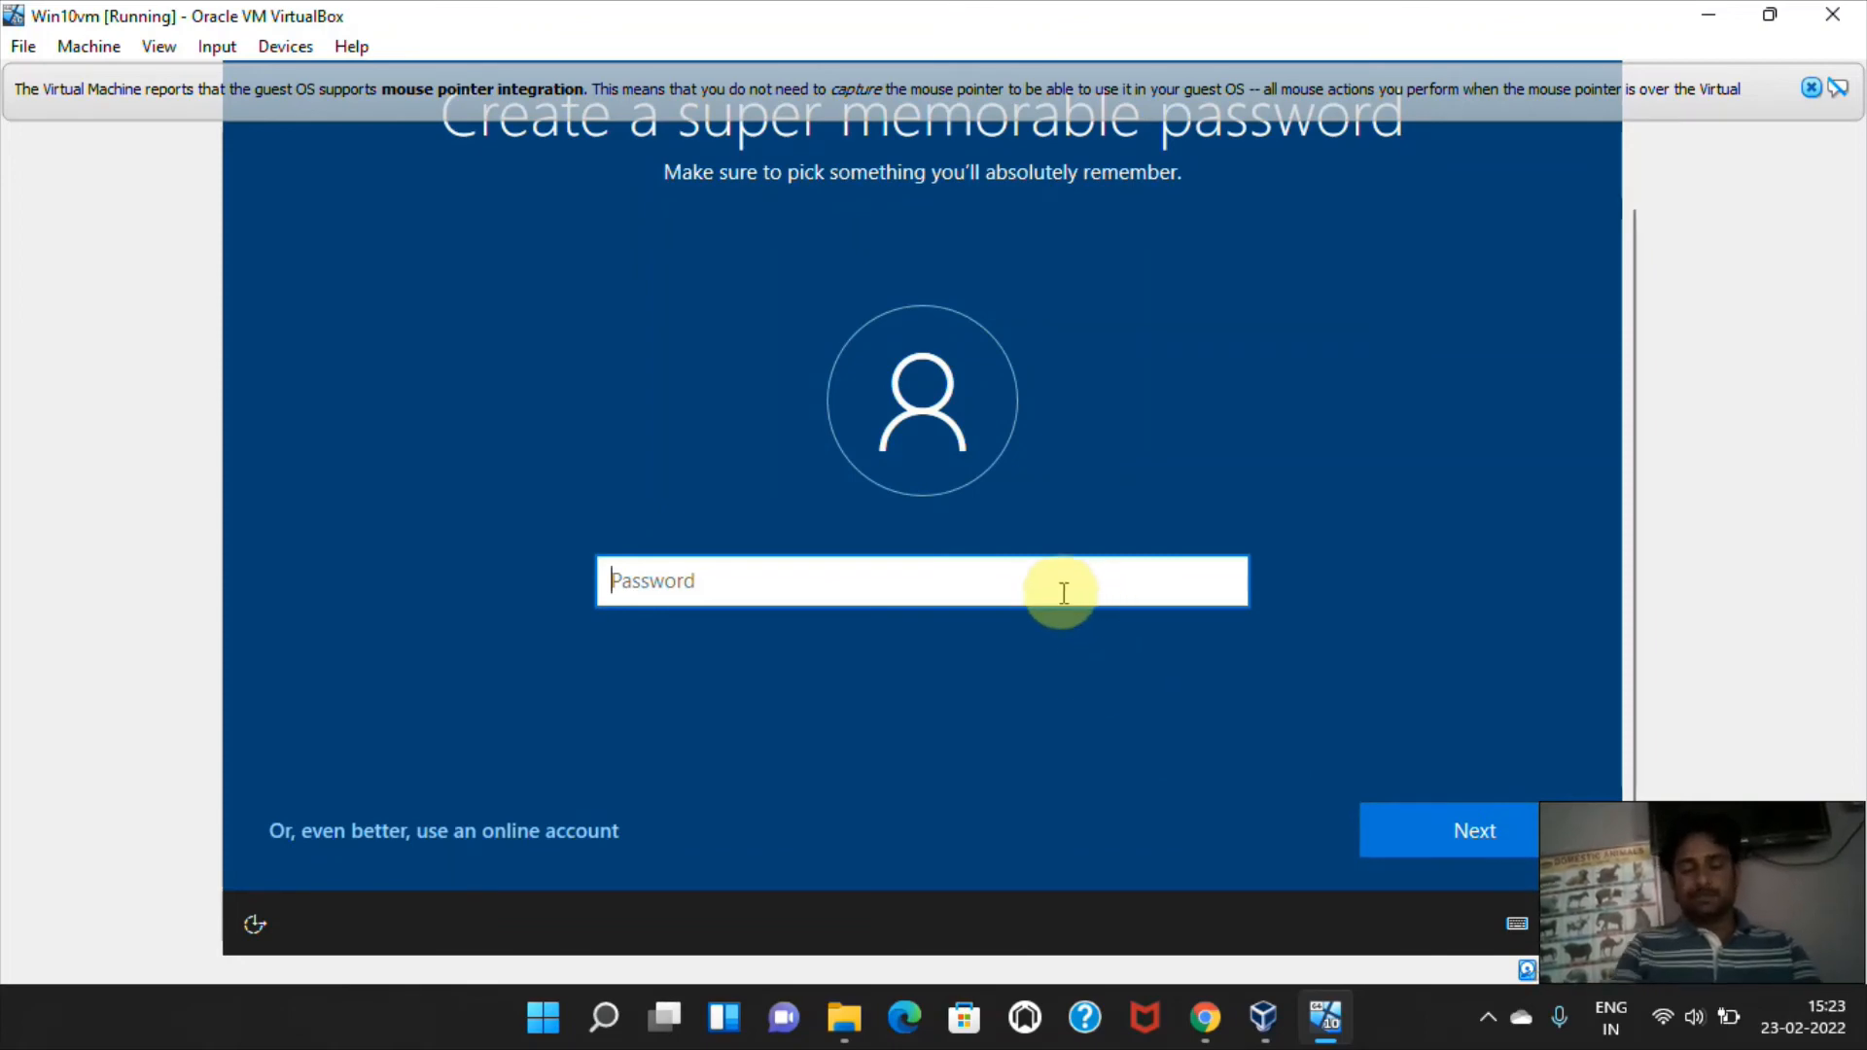
Create the account password and enter it again to confirm it.
{"action": "type", "text": "12"}
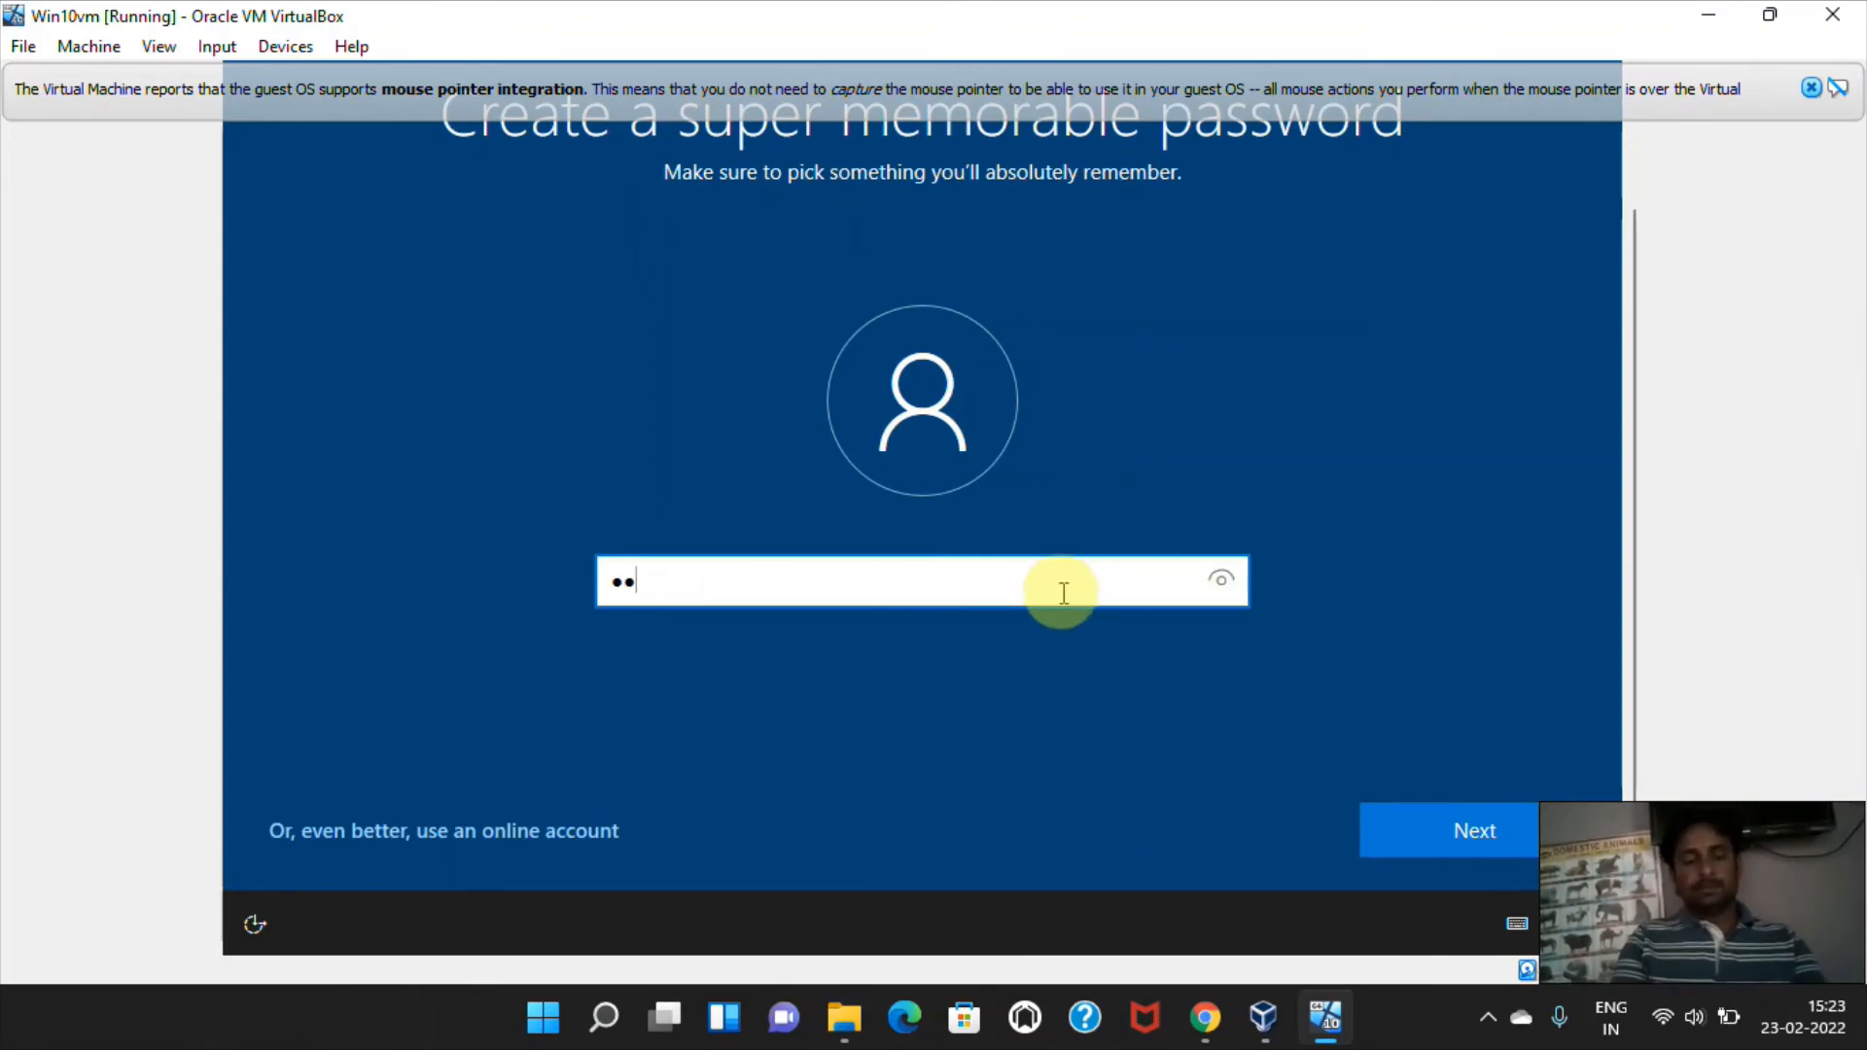
{"action": "type", "text": "34567"}
{"action": "type", "text": "•"}
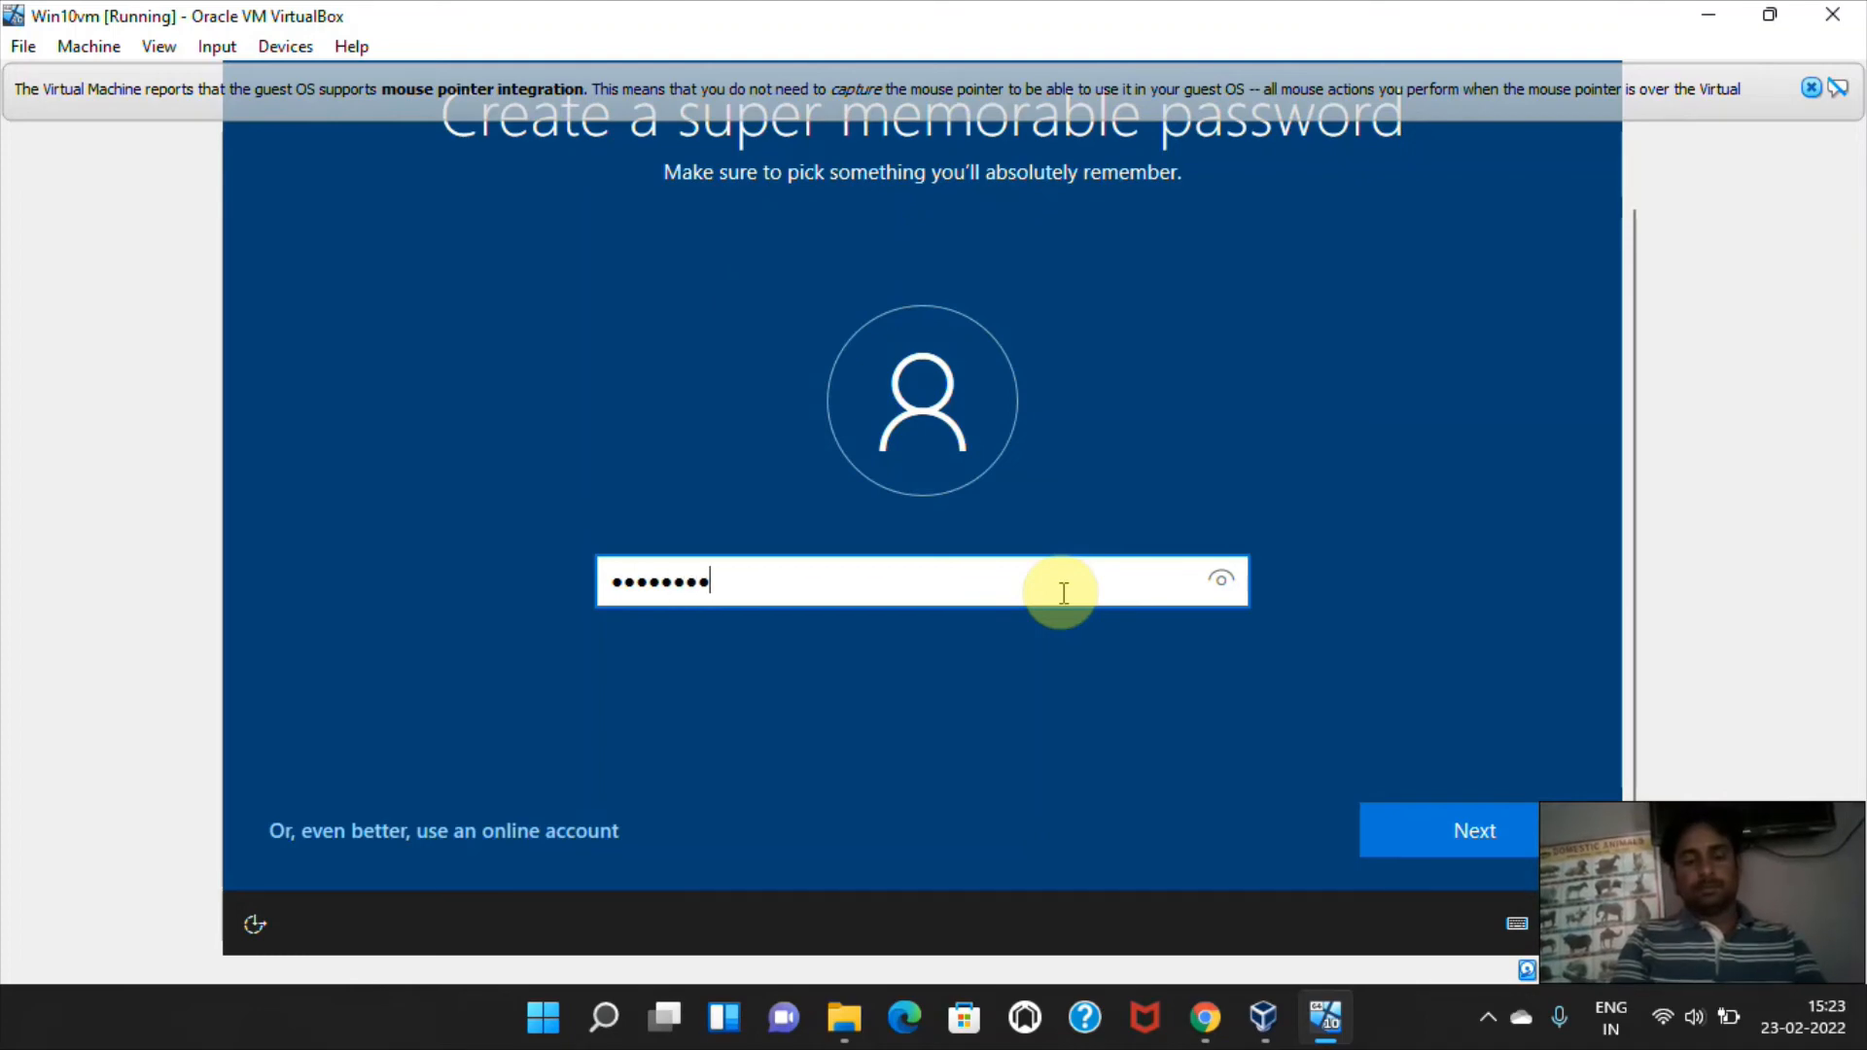
{"action": "type", "text": "••••"}
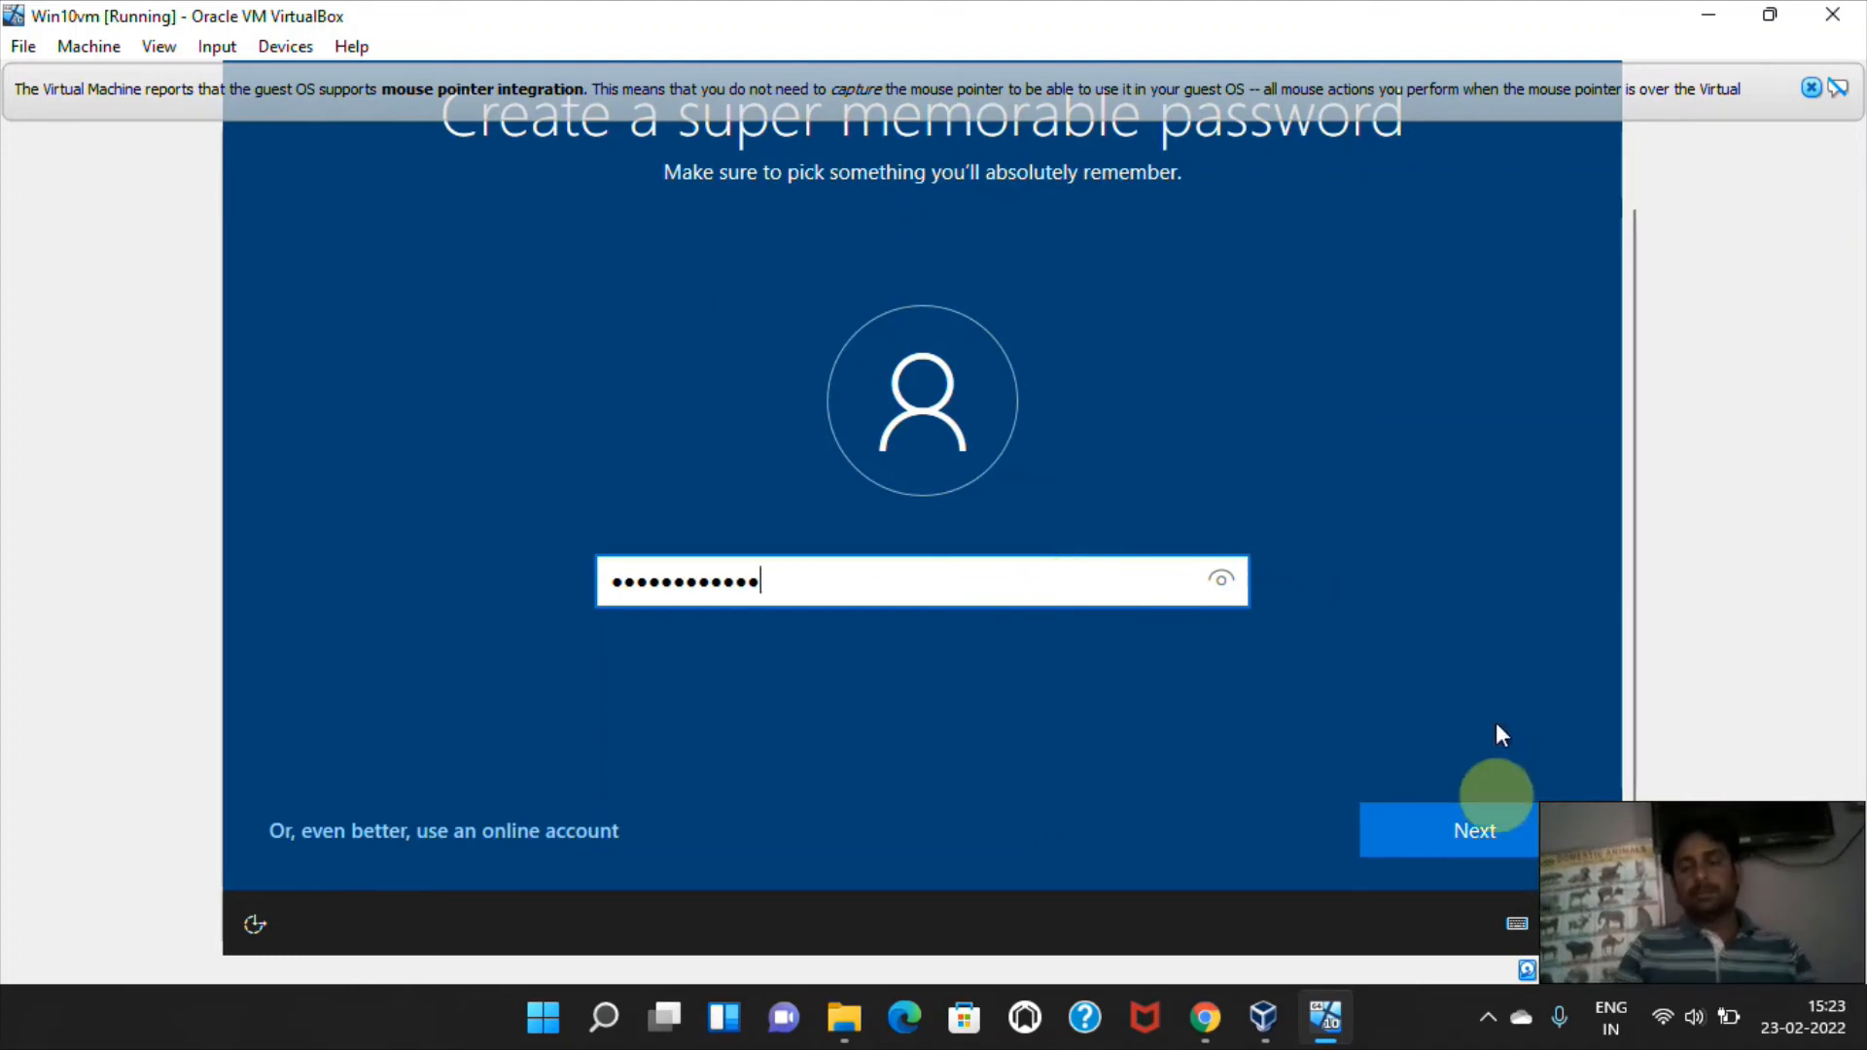
{"action": "left_click", "coordinate": [1483, 842]}
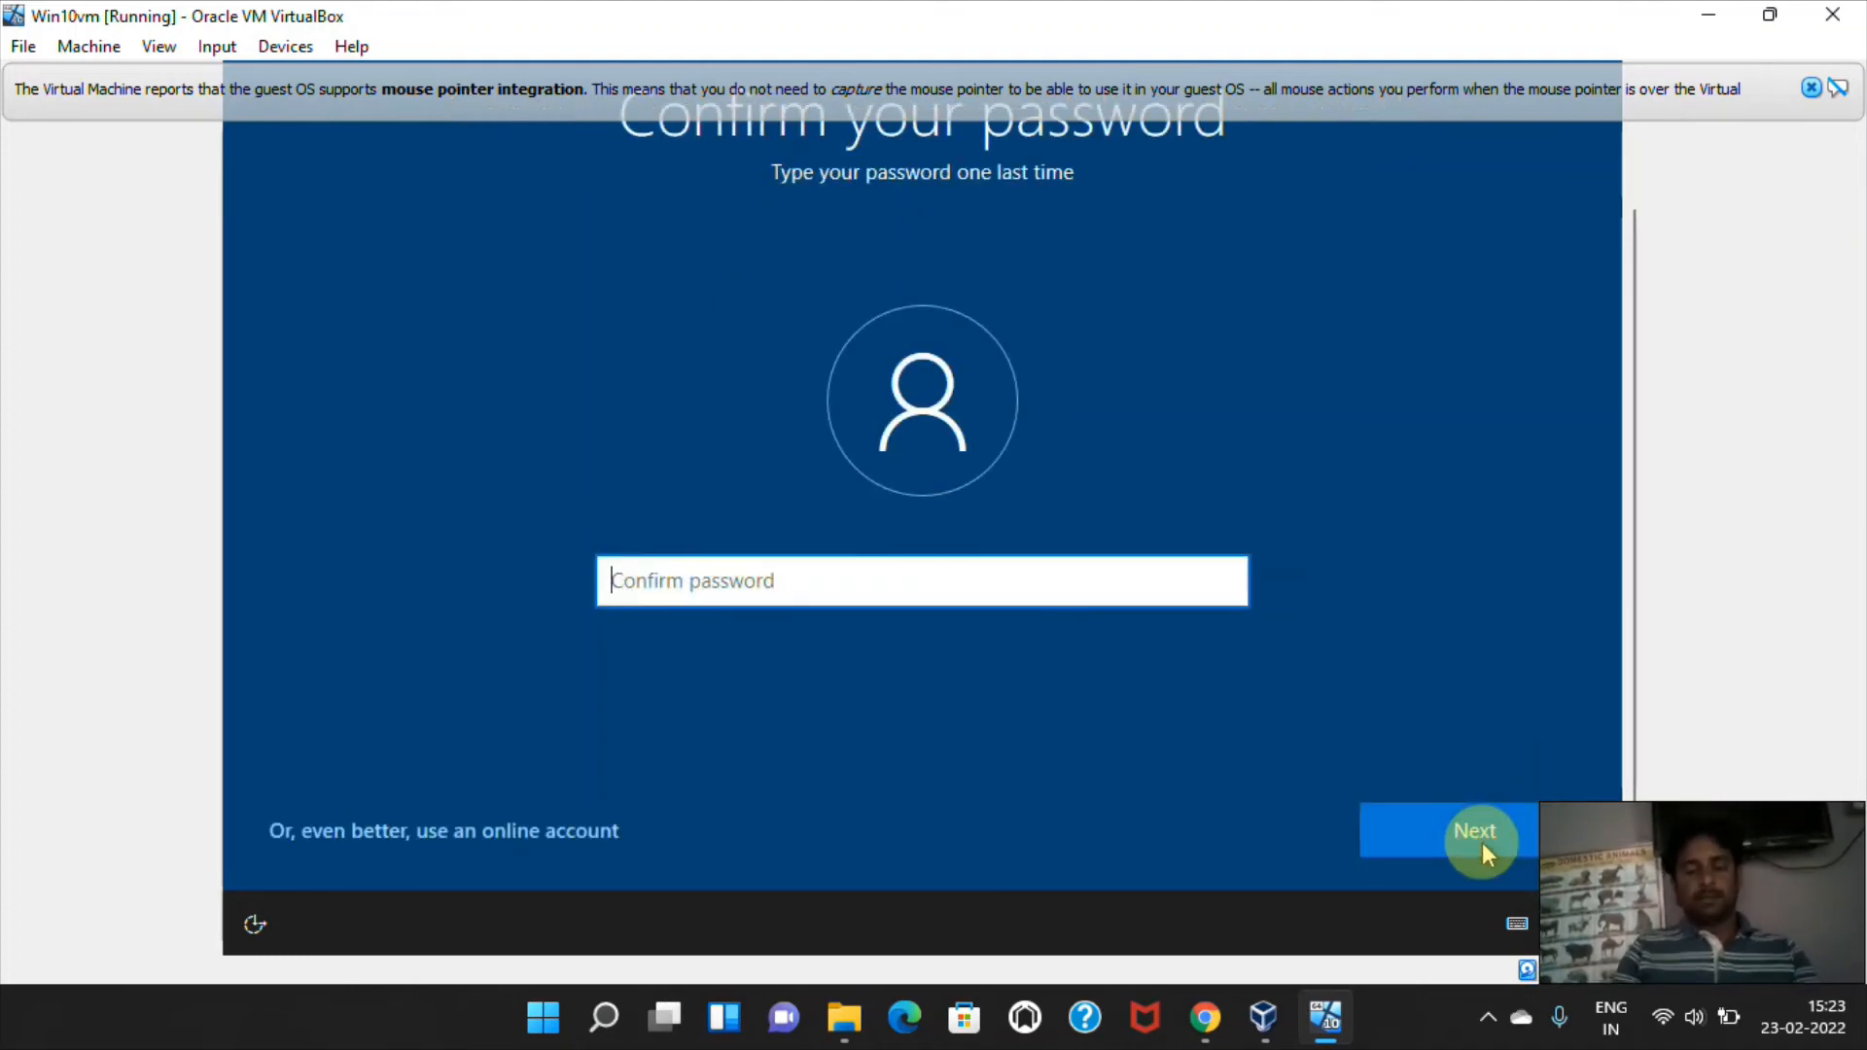
{"action": "type", "text": "•••••"}
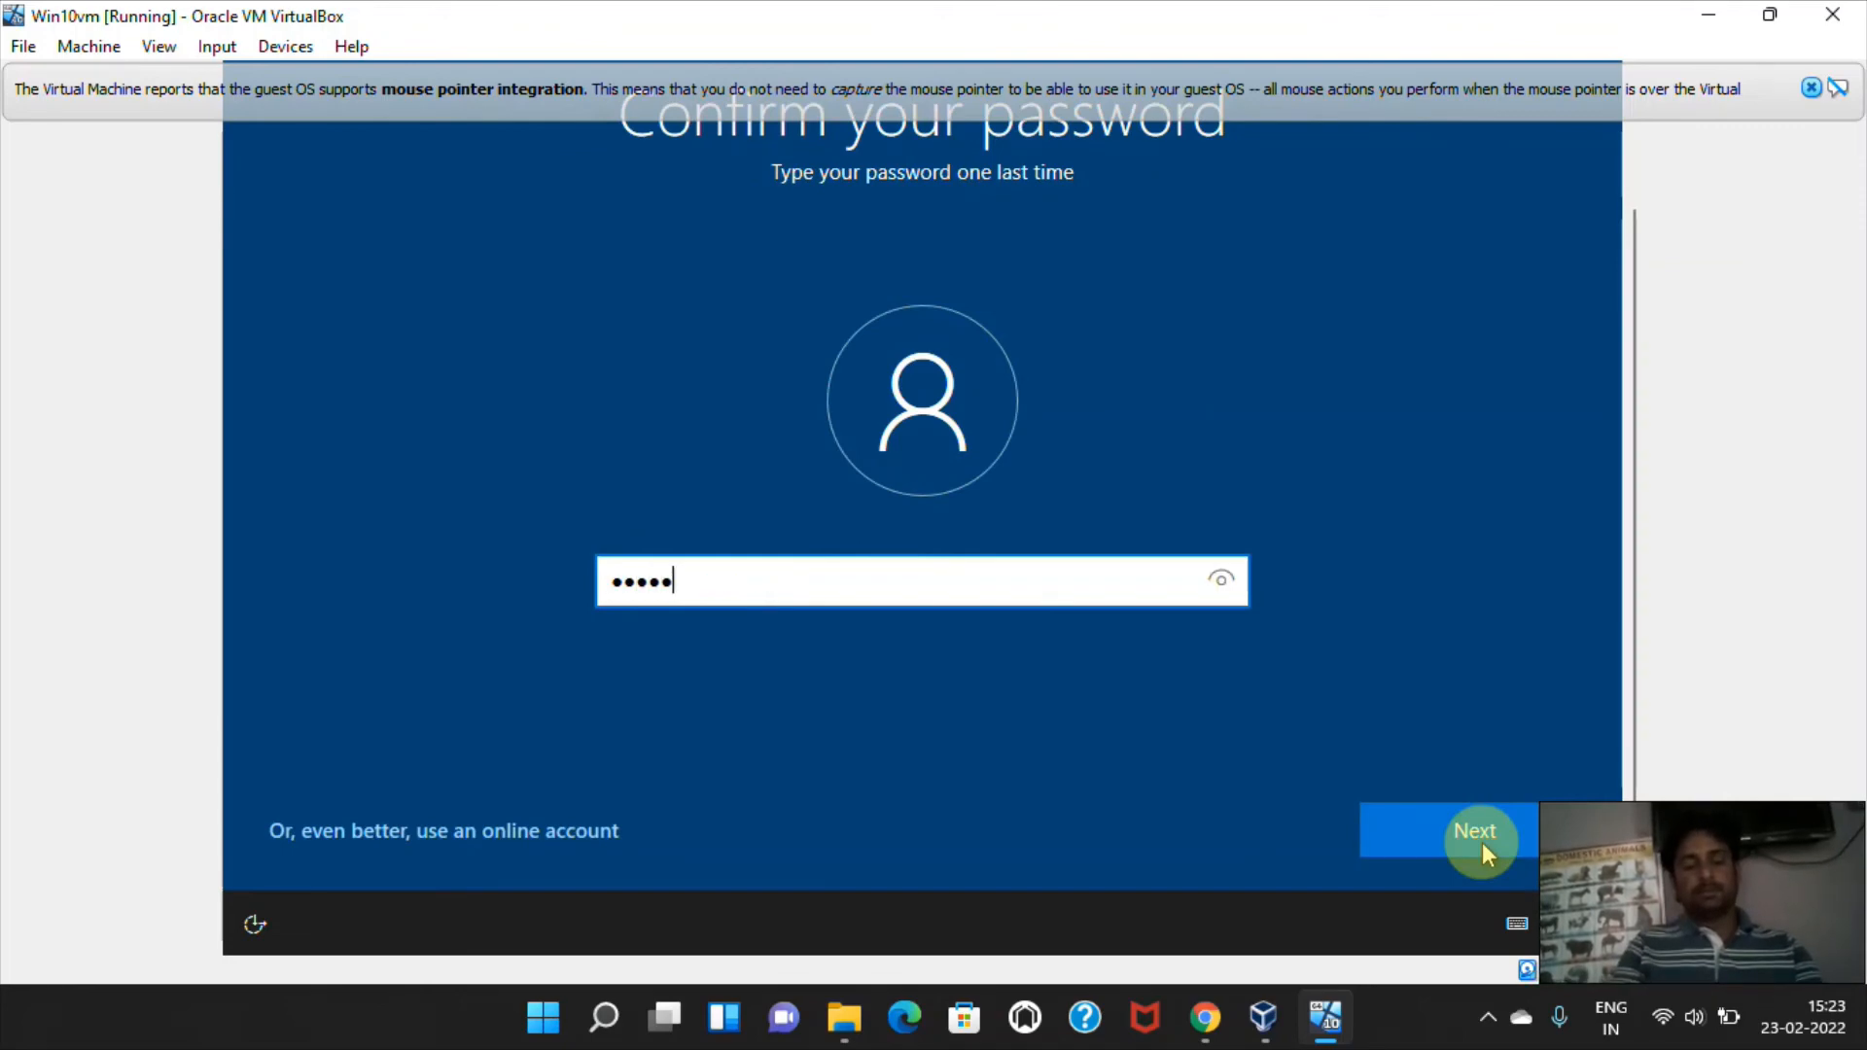
{"action": "type", "text": "•••"}
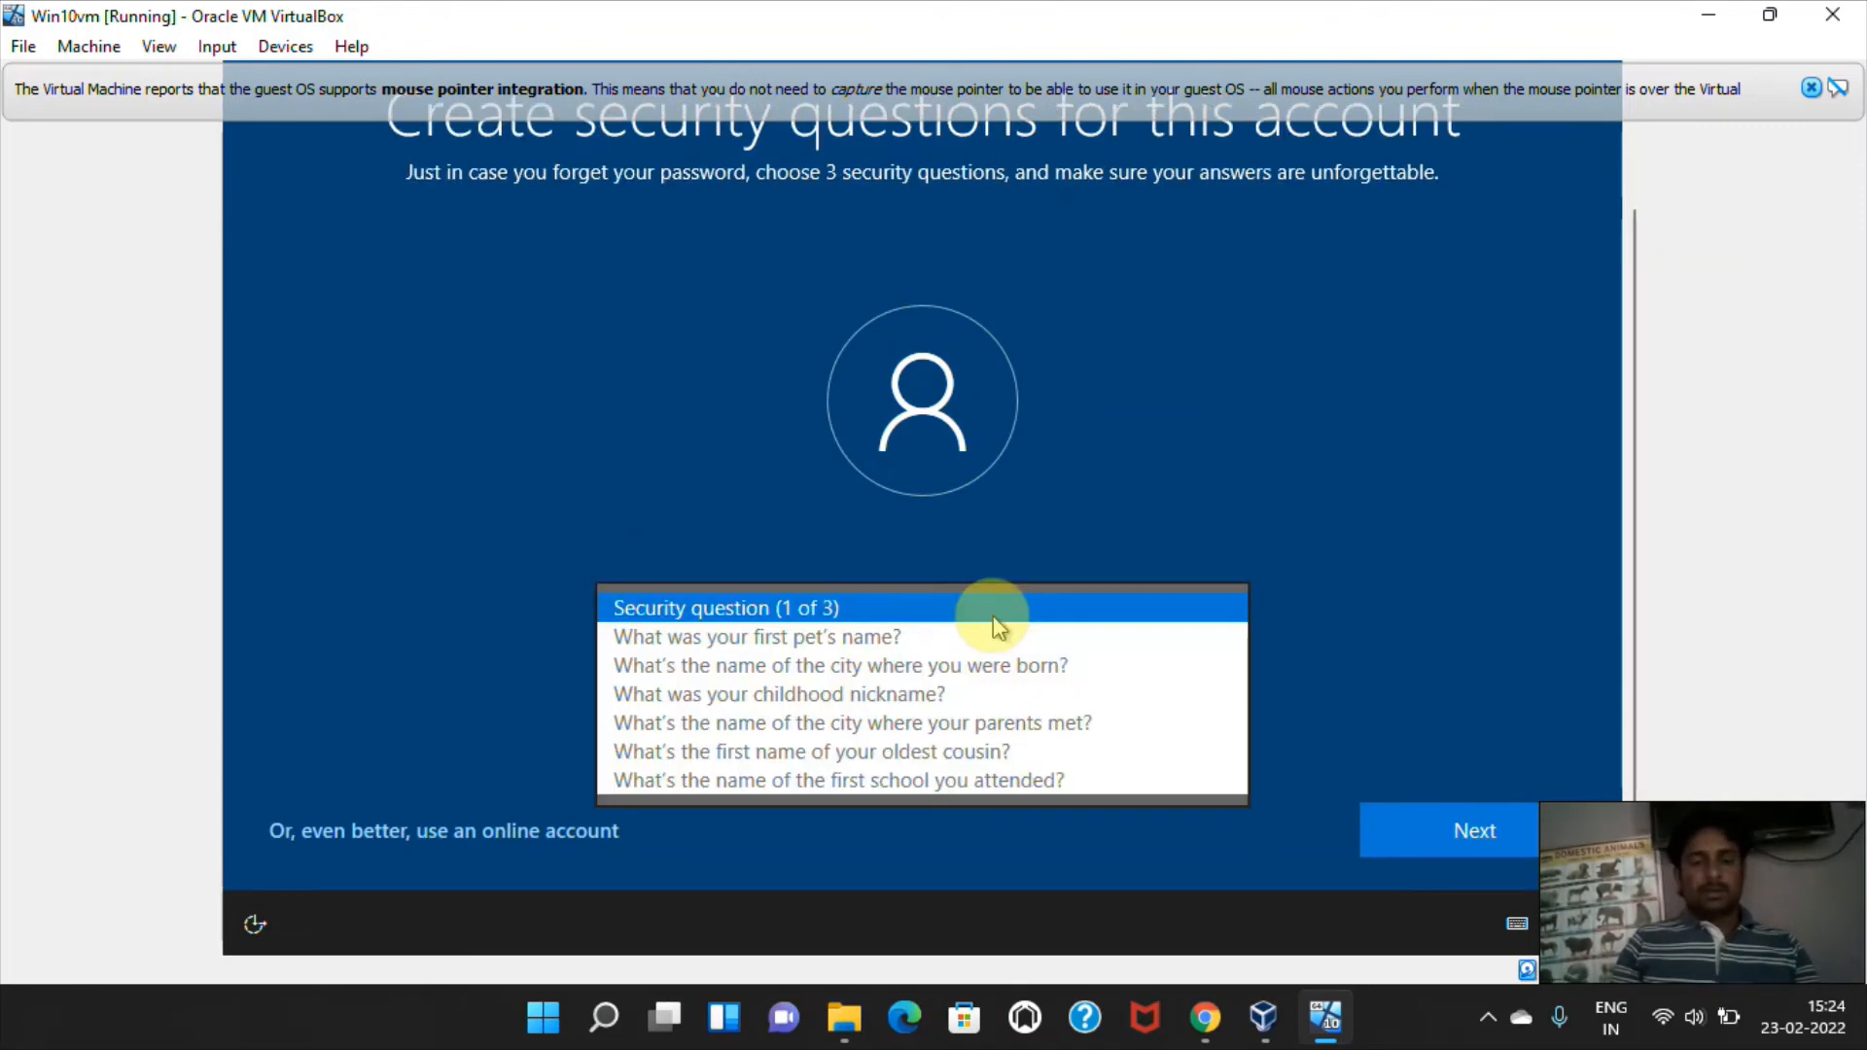
Look through the available choices for the account's first security question.
{"action": "key", "text": "Down"}
{"action": "key", "text": "Down"}
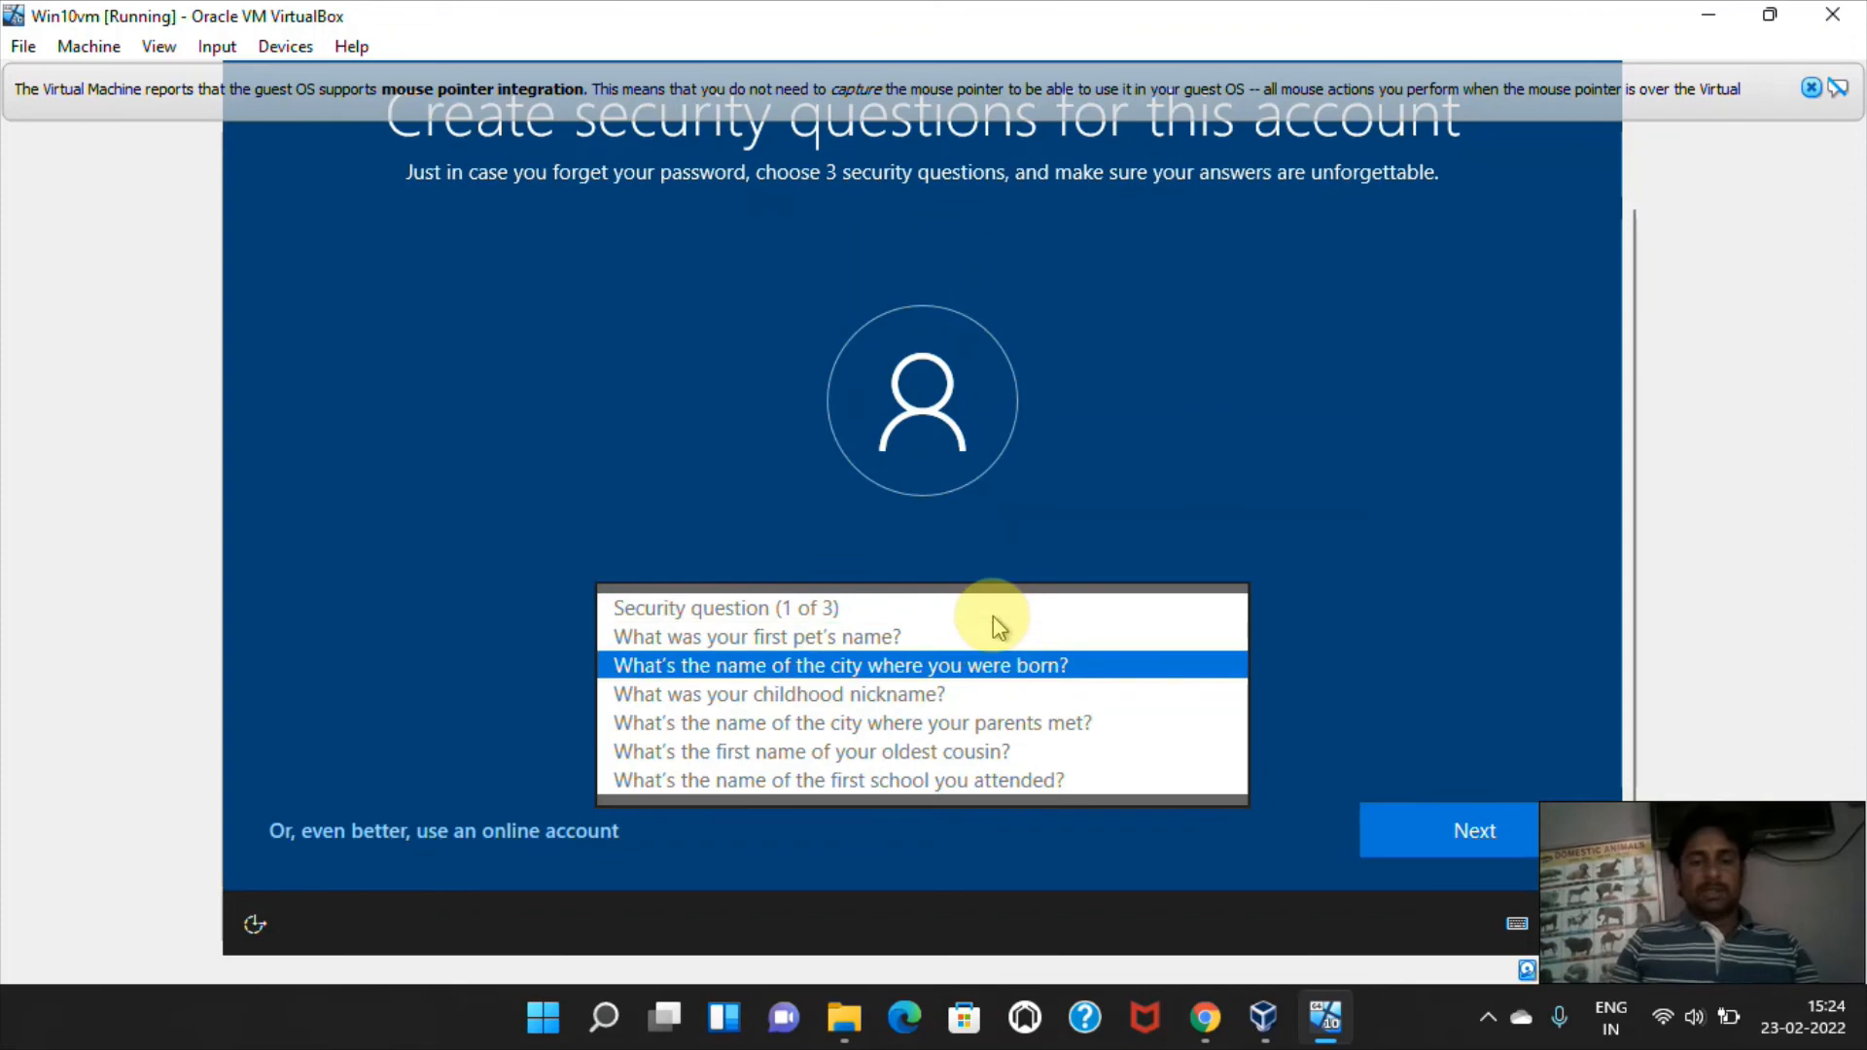
{"action": "key", "text": "Up"}
{"action": "key", "text": "Up"}
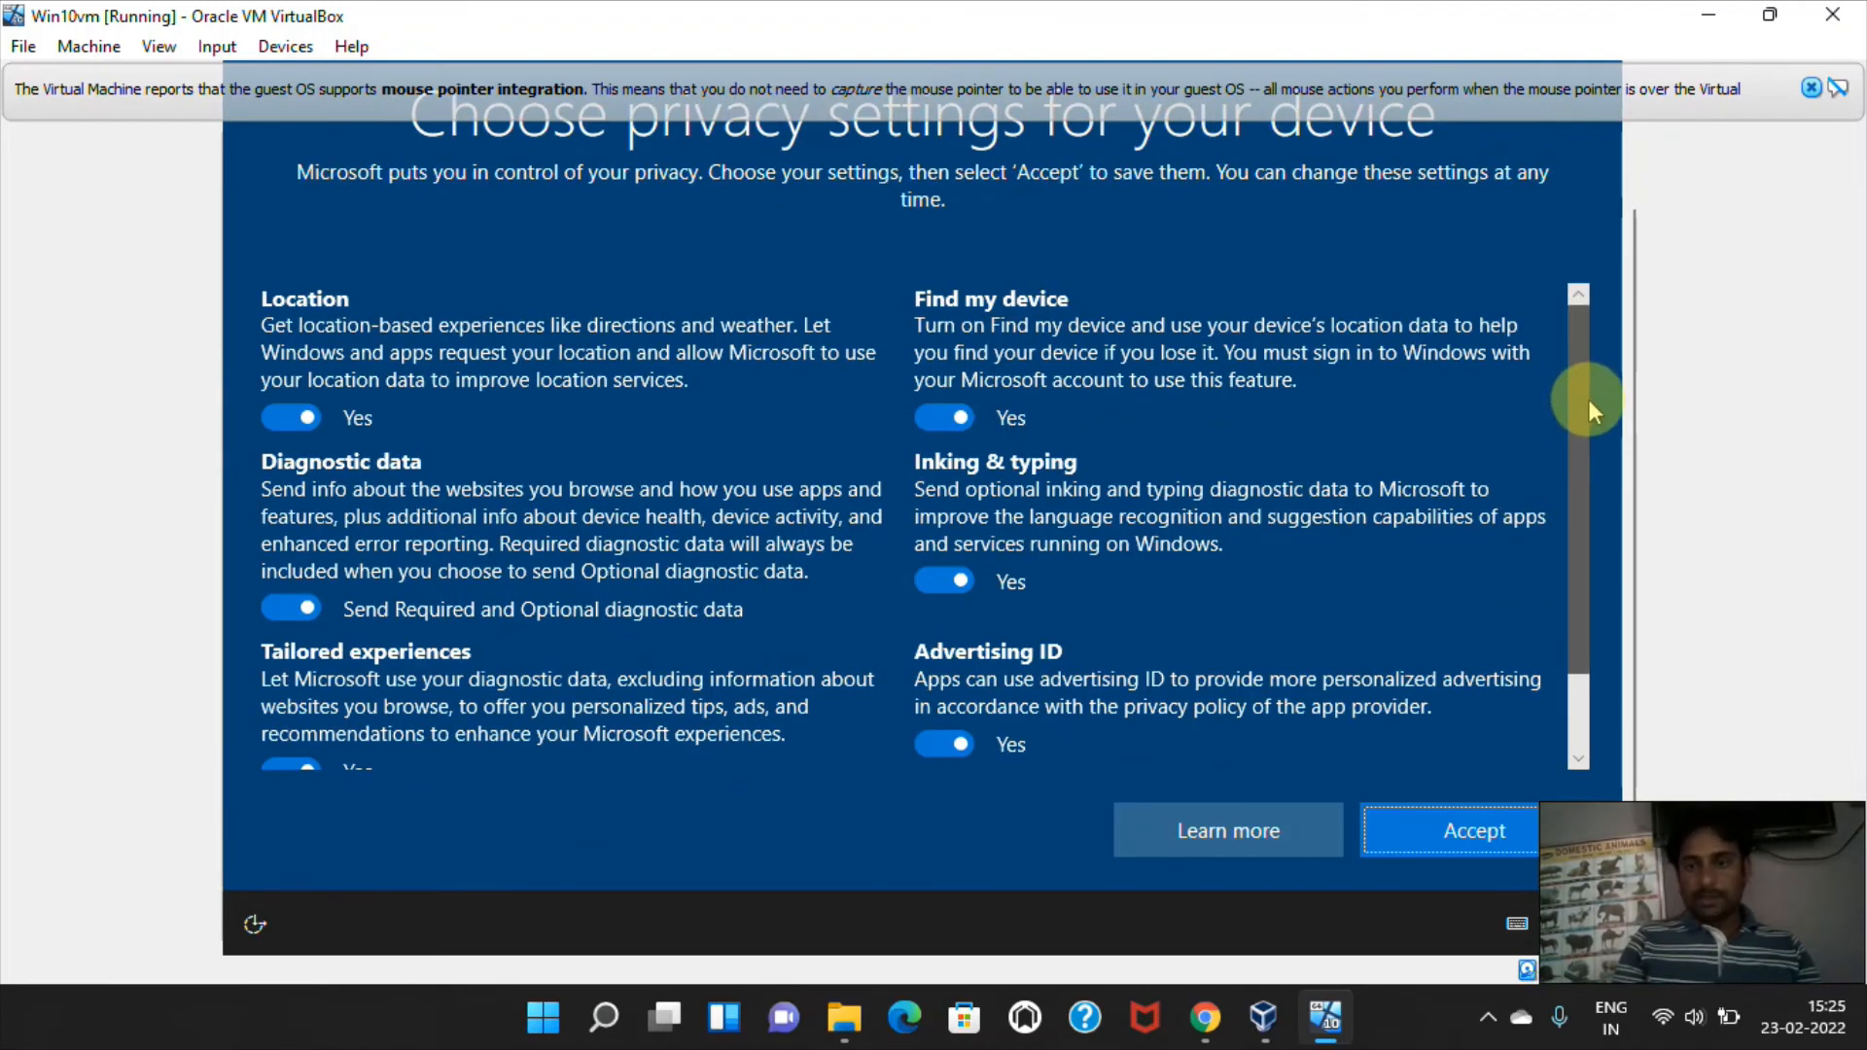
Review the device privacy settings, keep Location set to Yes, and accept them.
{"action": "scroll", "coordinate": [1589, 399], "scroll_direction": "down", "scroll_amount": 3}
{"action": "scroll", "coordinate": [1554, 409], "scroll_direction": "up", "scroll_amount": 3}
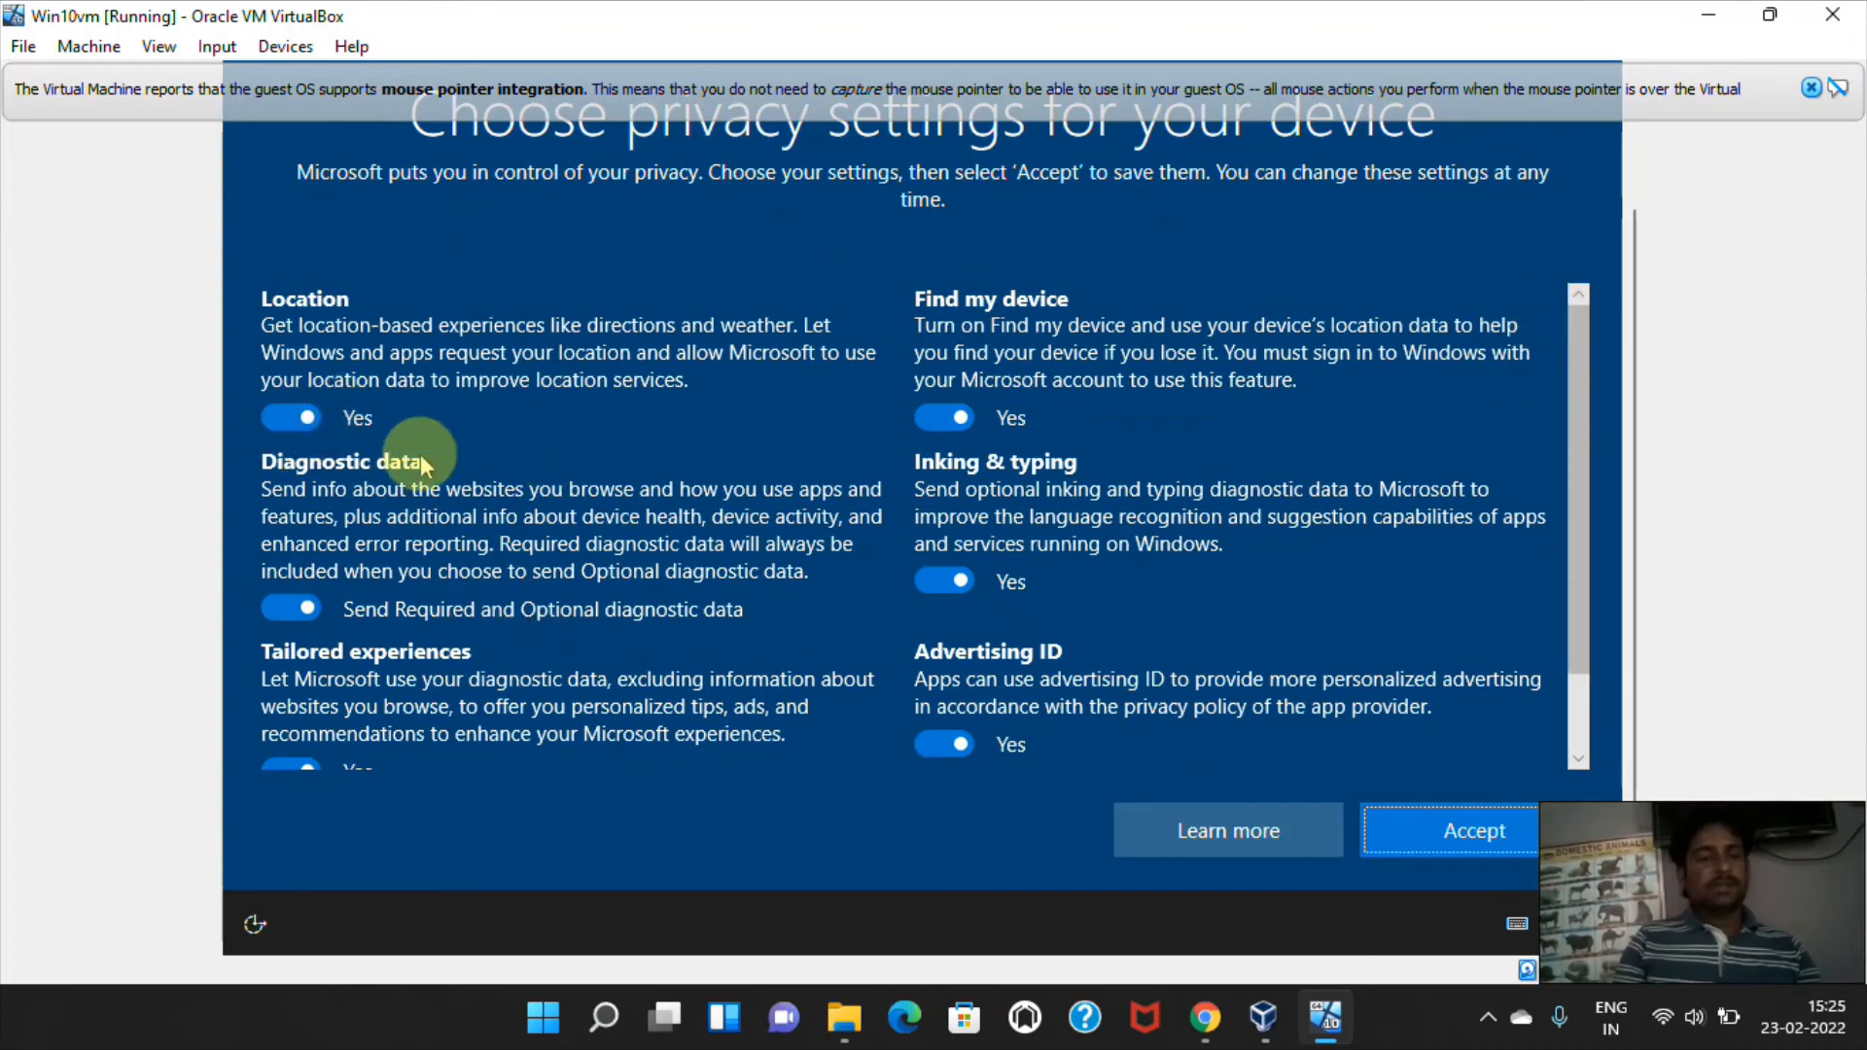
{"action": "left_click", "coordinate": [282, 418]}
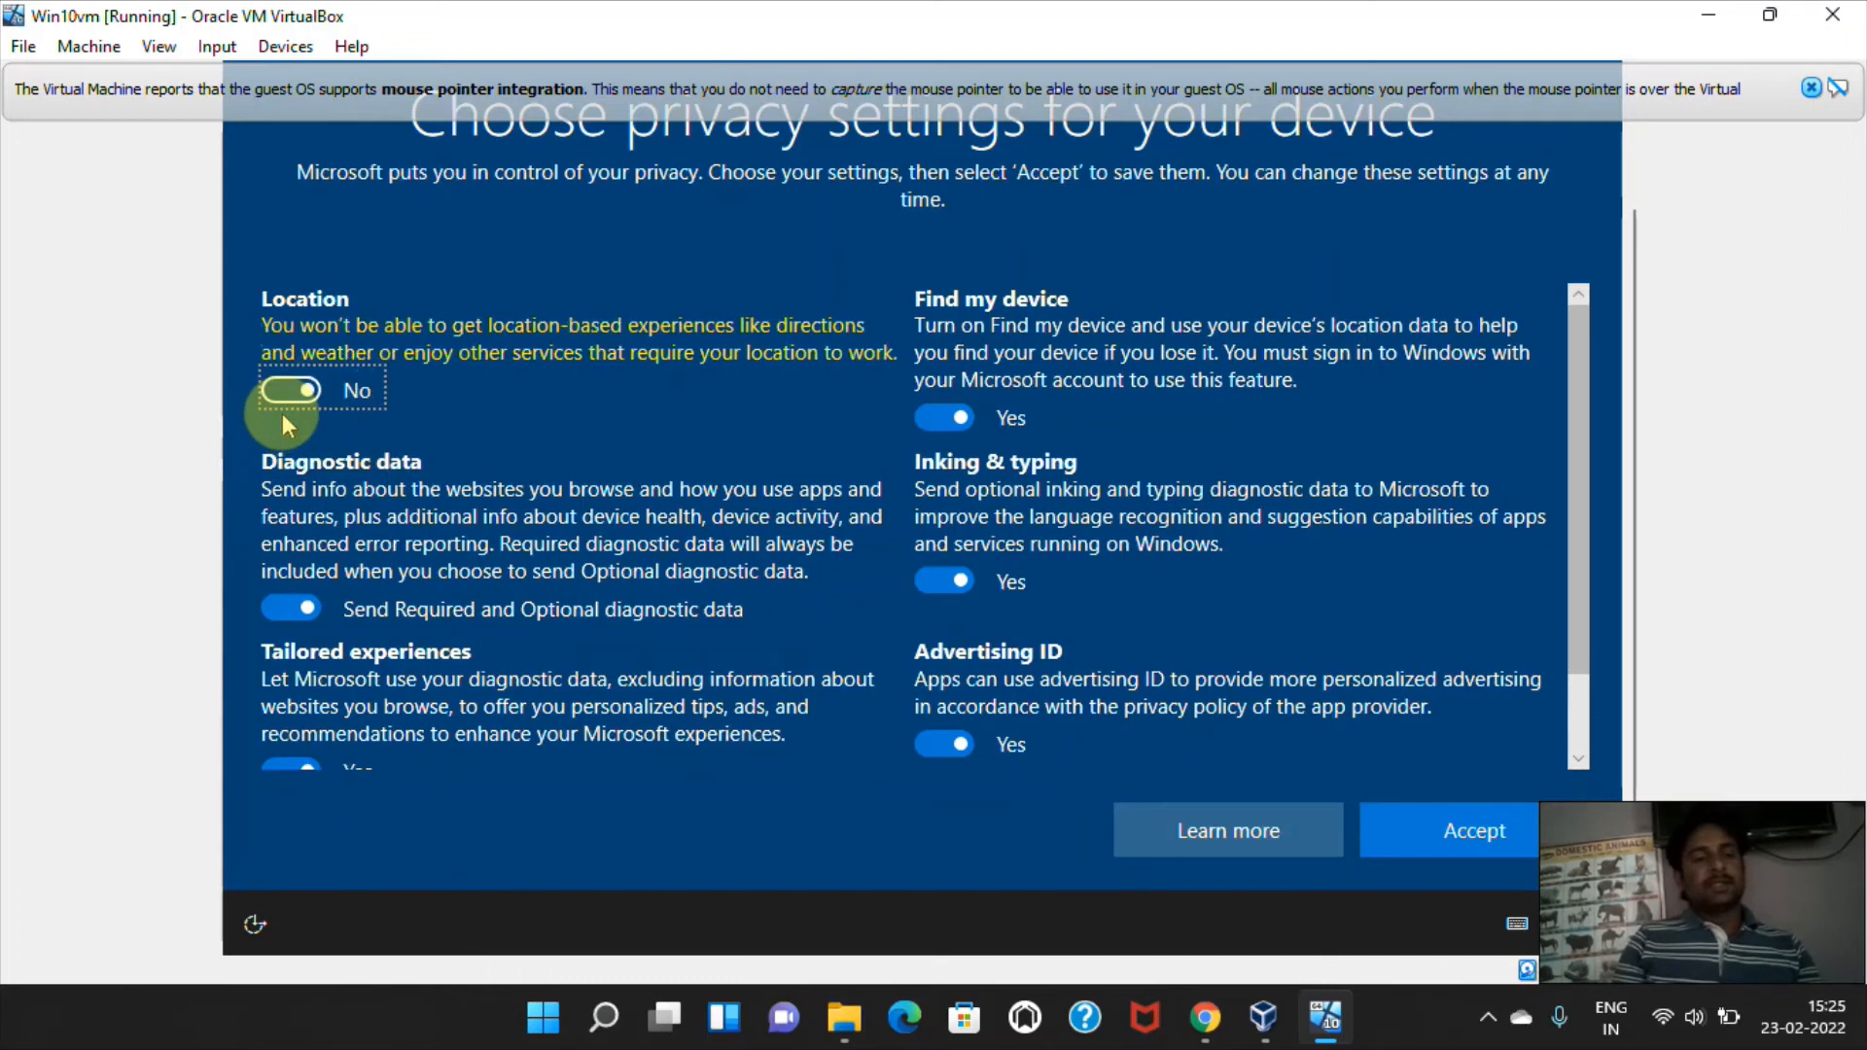
{"action": "left_click", "coordinate": [282, 413]}
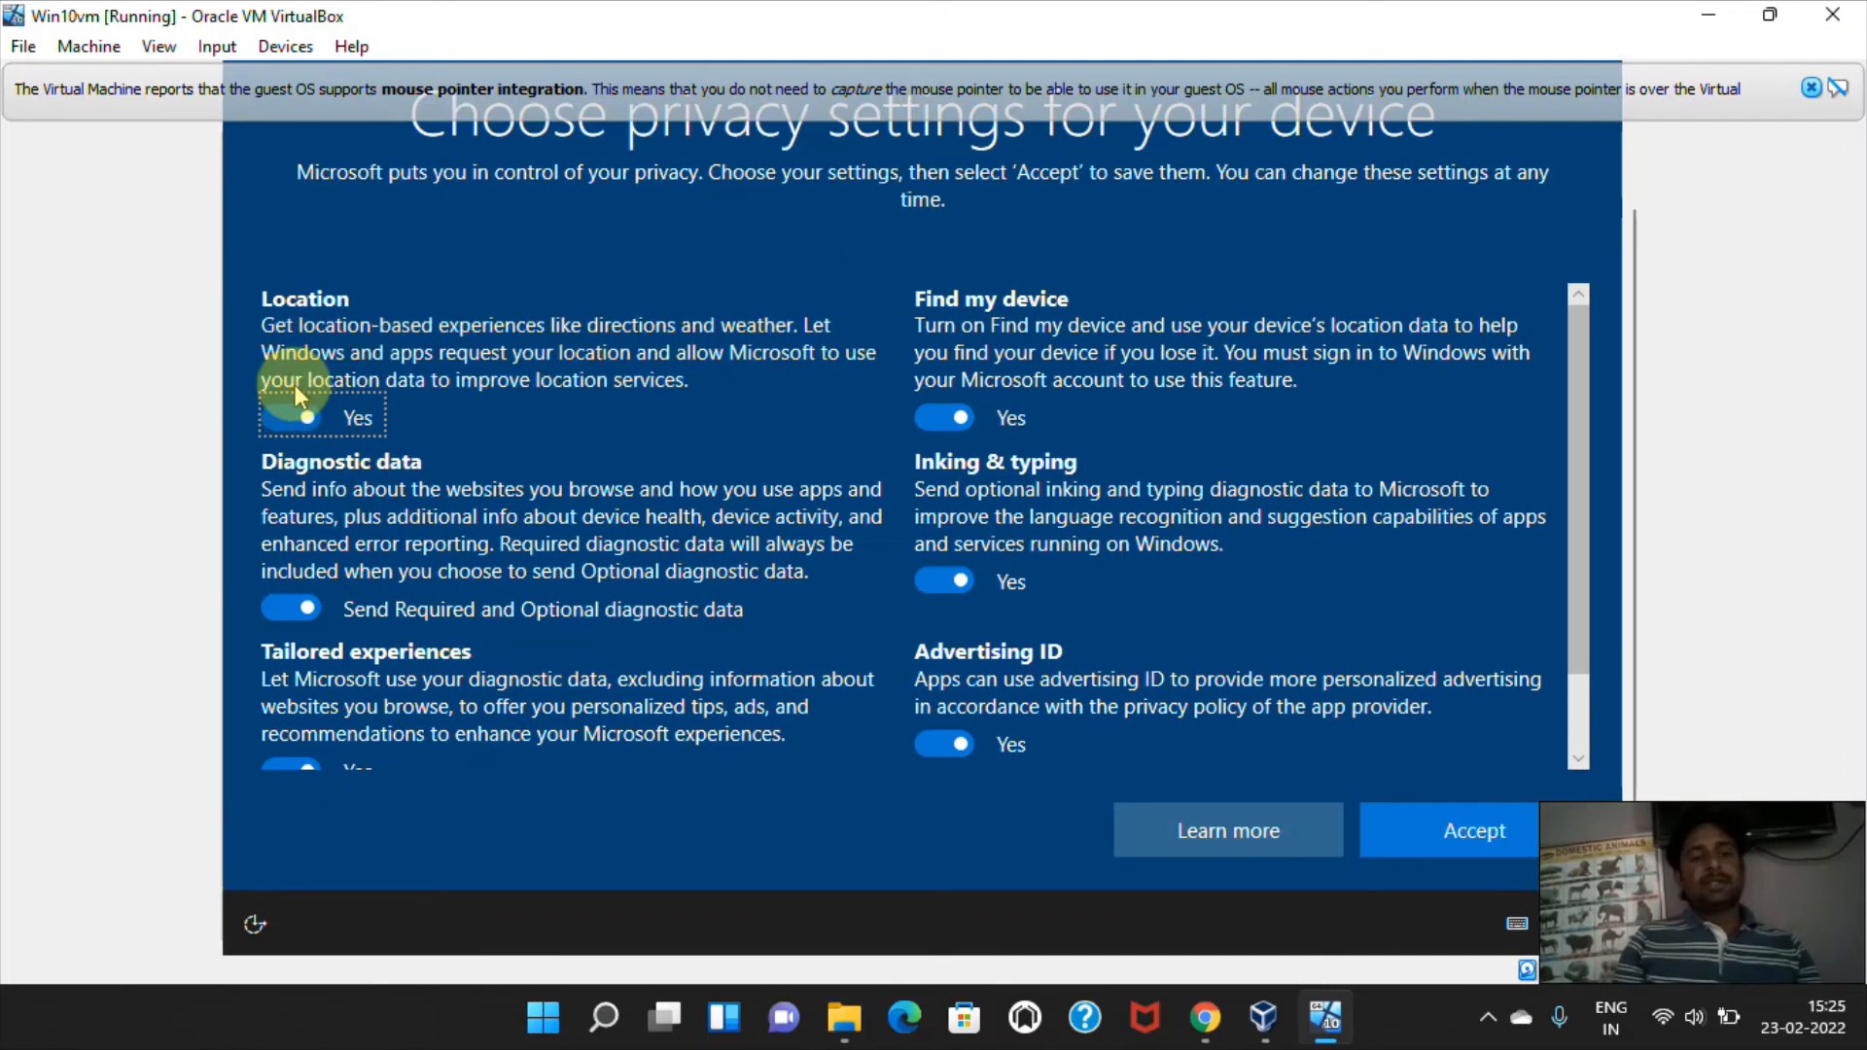
{"action": "left_click", "coordinate": [1565, 425]}
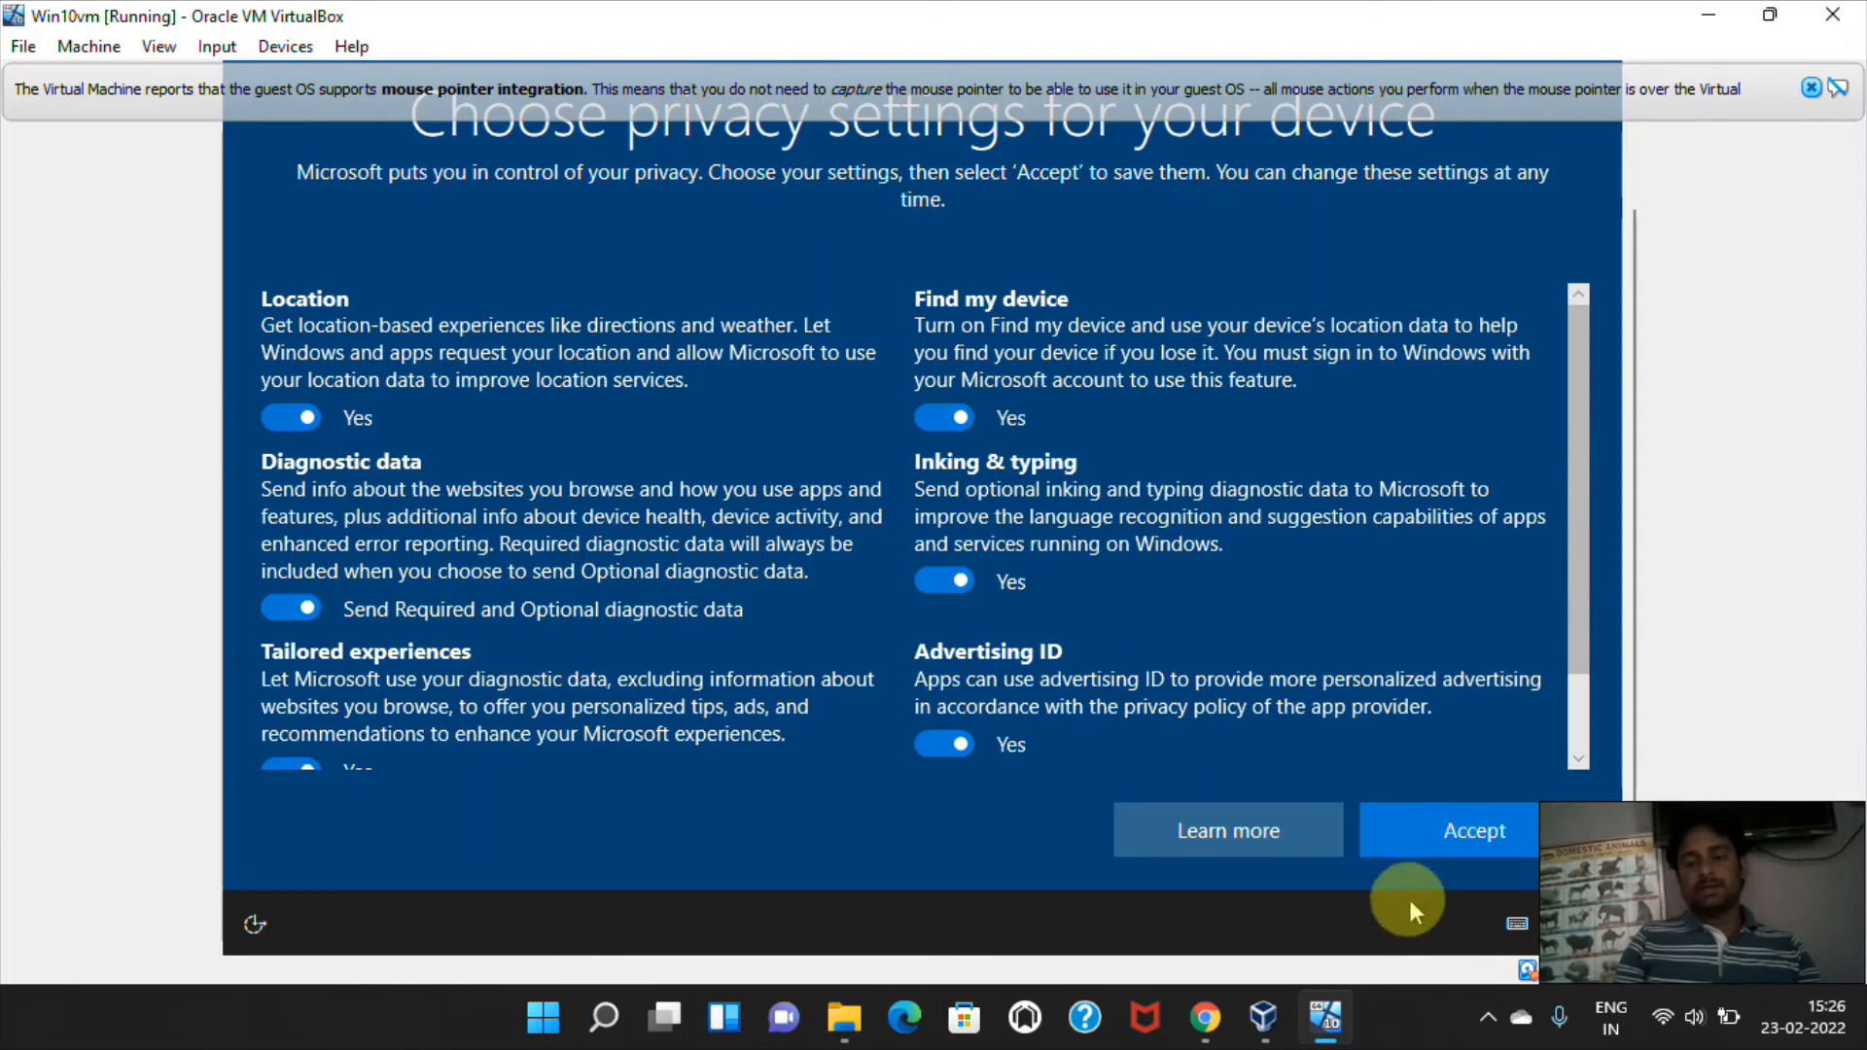
{"action": "left_click", "coordinate": [1461, 838]}
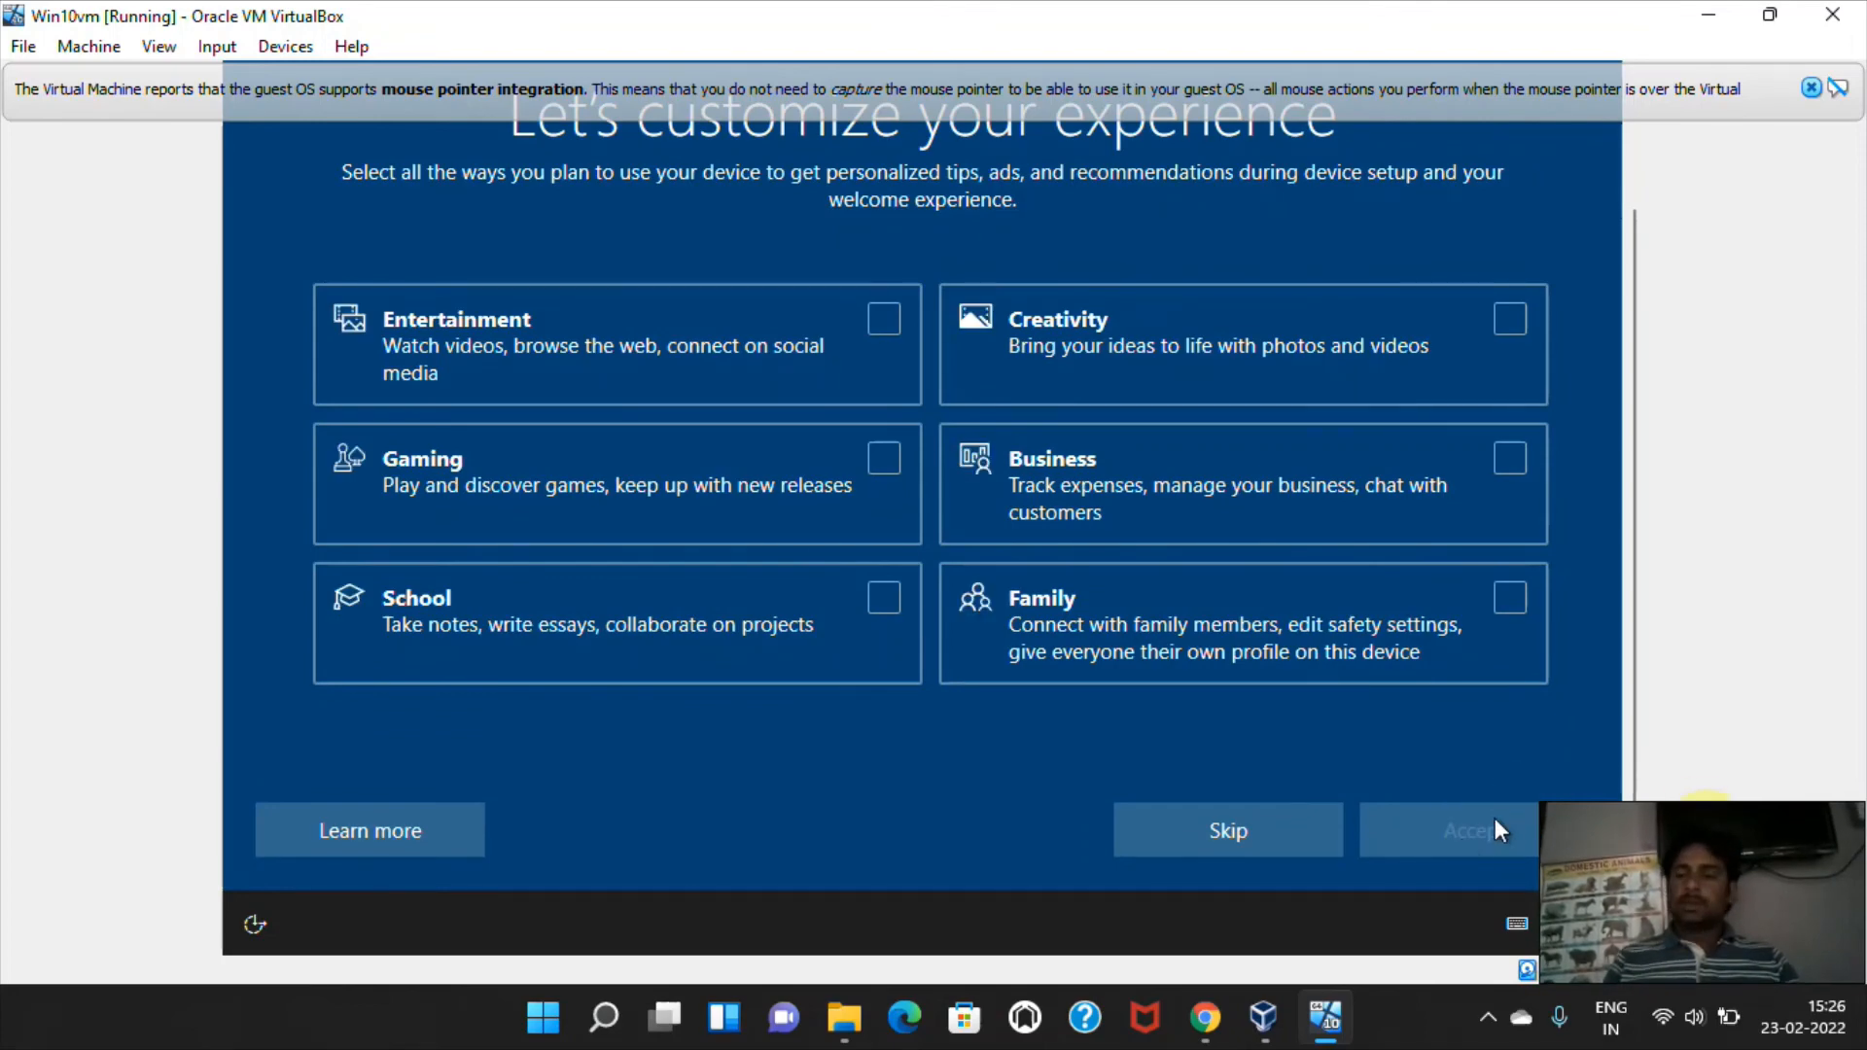
Choose Business as the way the device is used, and decline Cortana's access to personal information.
{"action": "left_click_drag", "start_coordinate": [1630, 699], "coordinate": [1630, 580]}
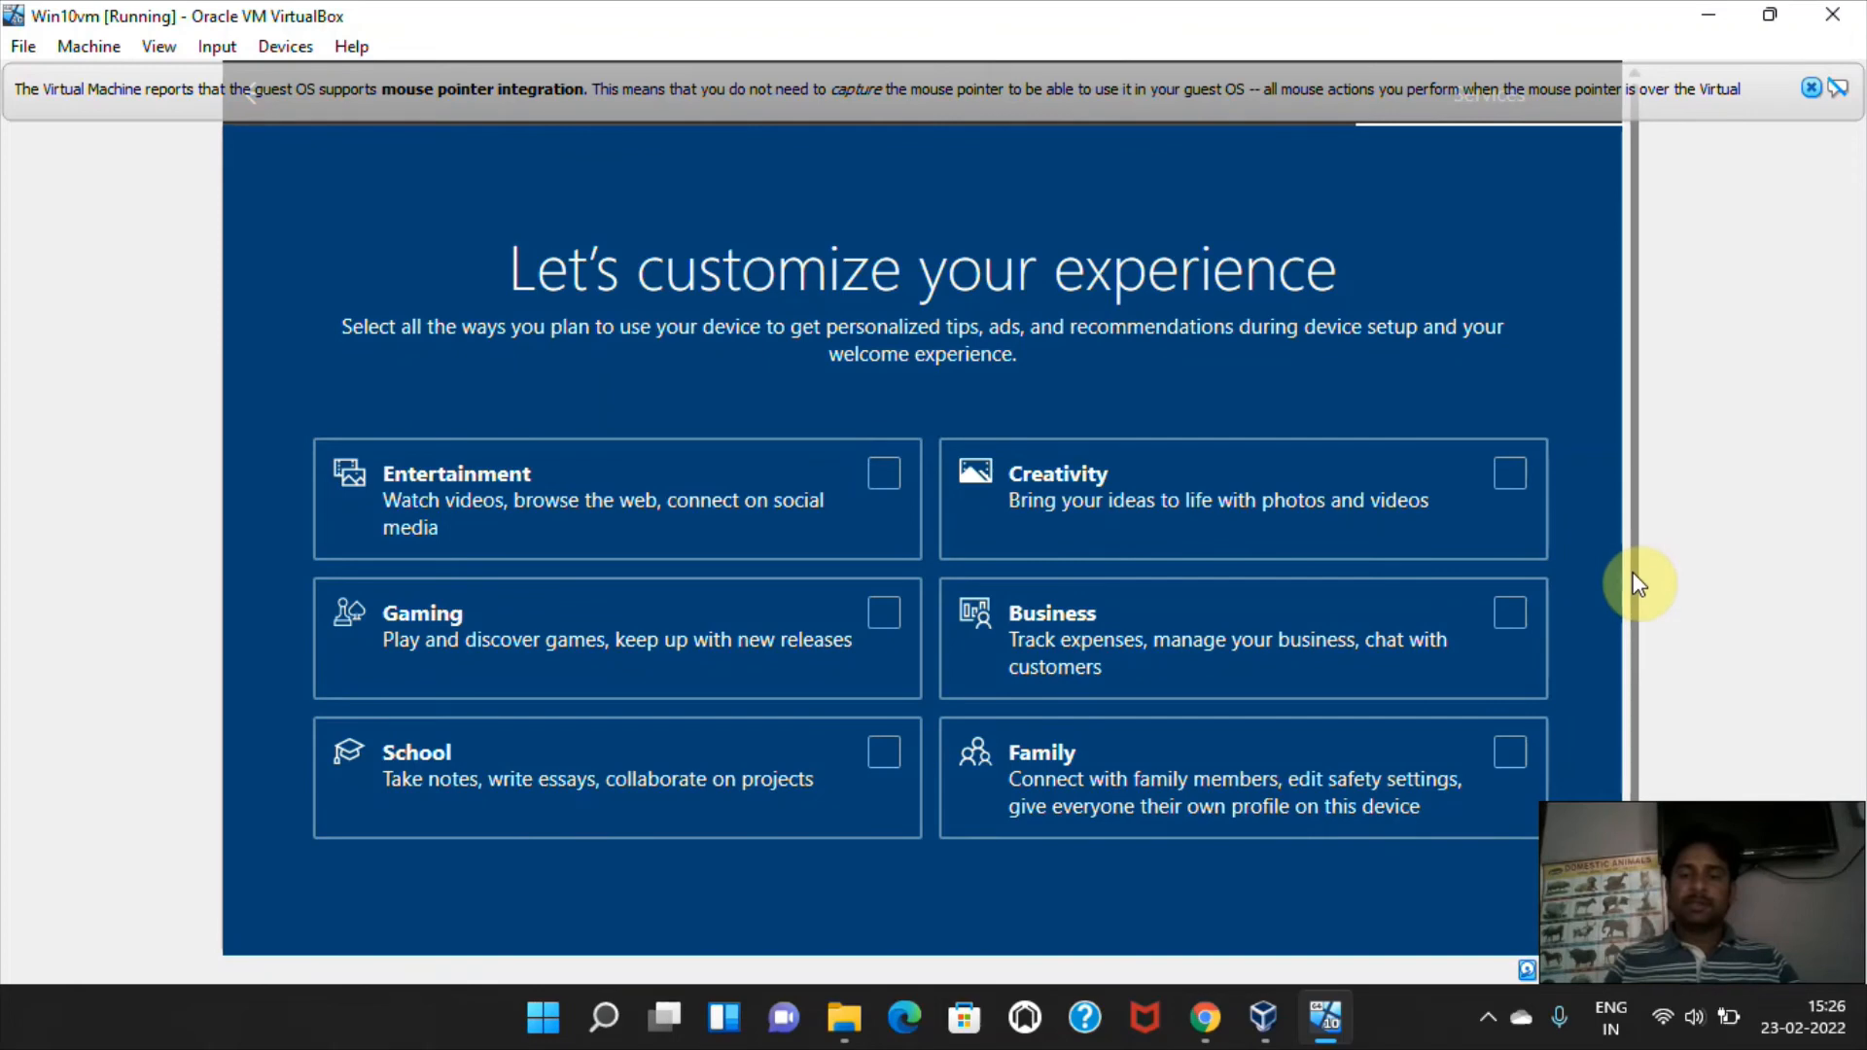
{"action": "left_click_drag", "start_coordinate": [1637, 583], "coordinate": [1631, 670]}
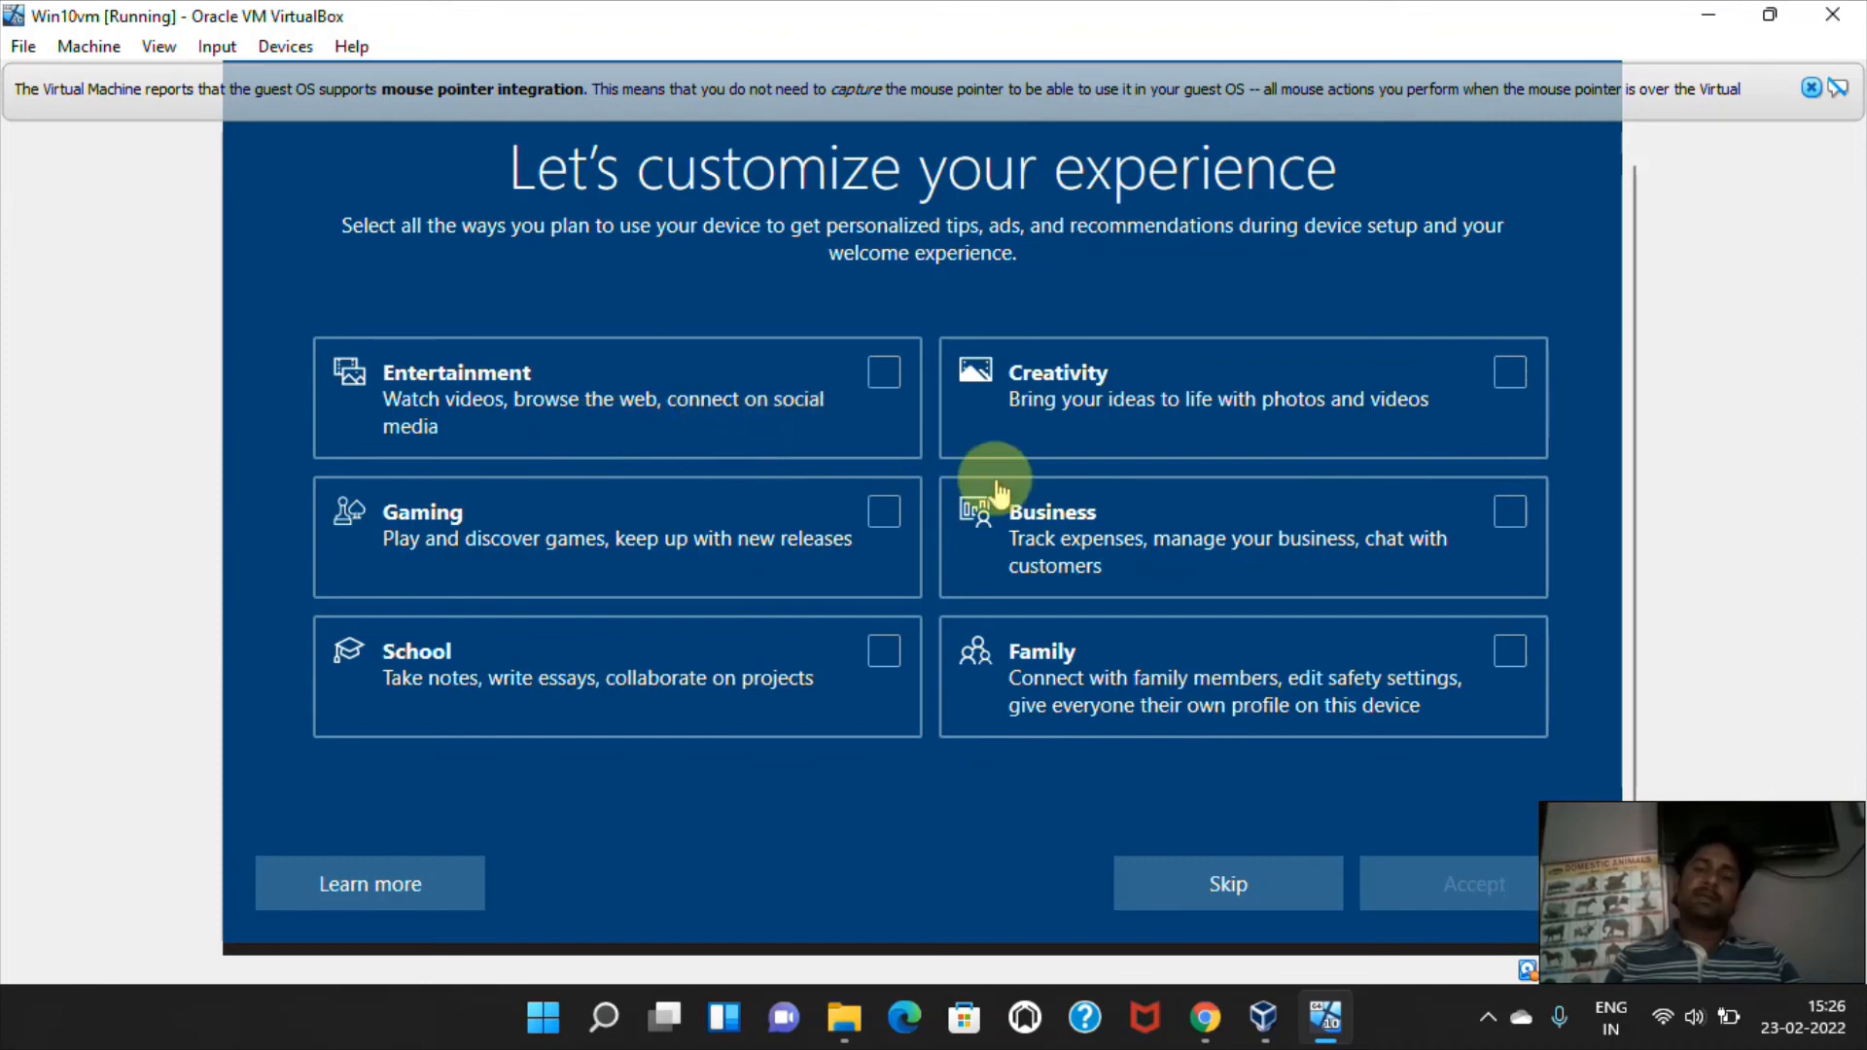
{"action": "left_click", "coordinate": [1138, 526]}
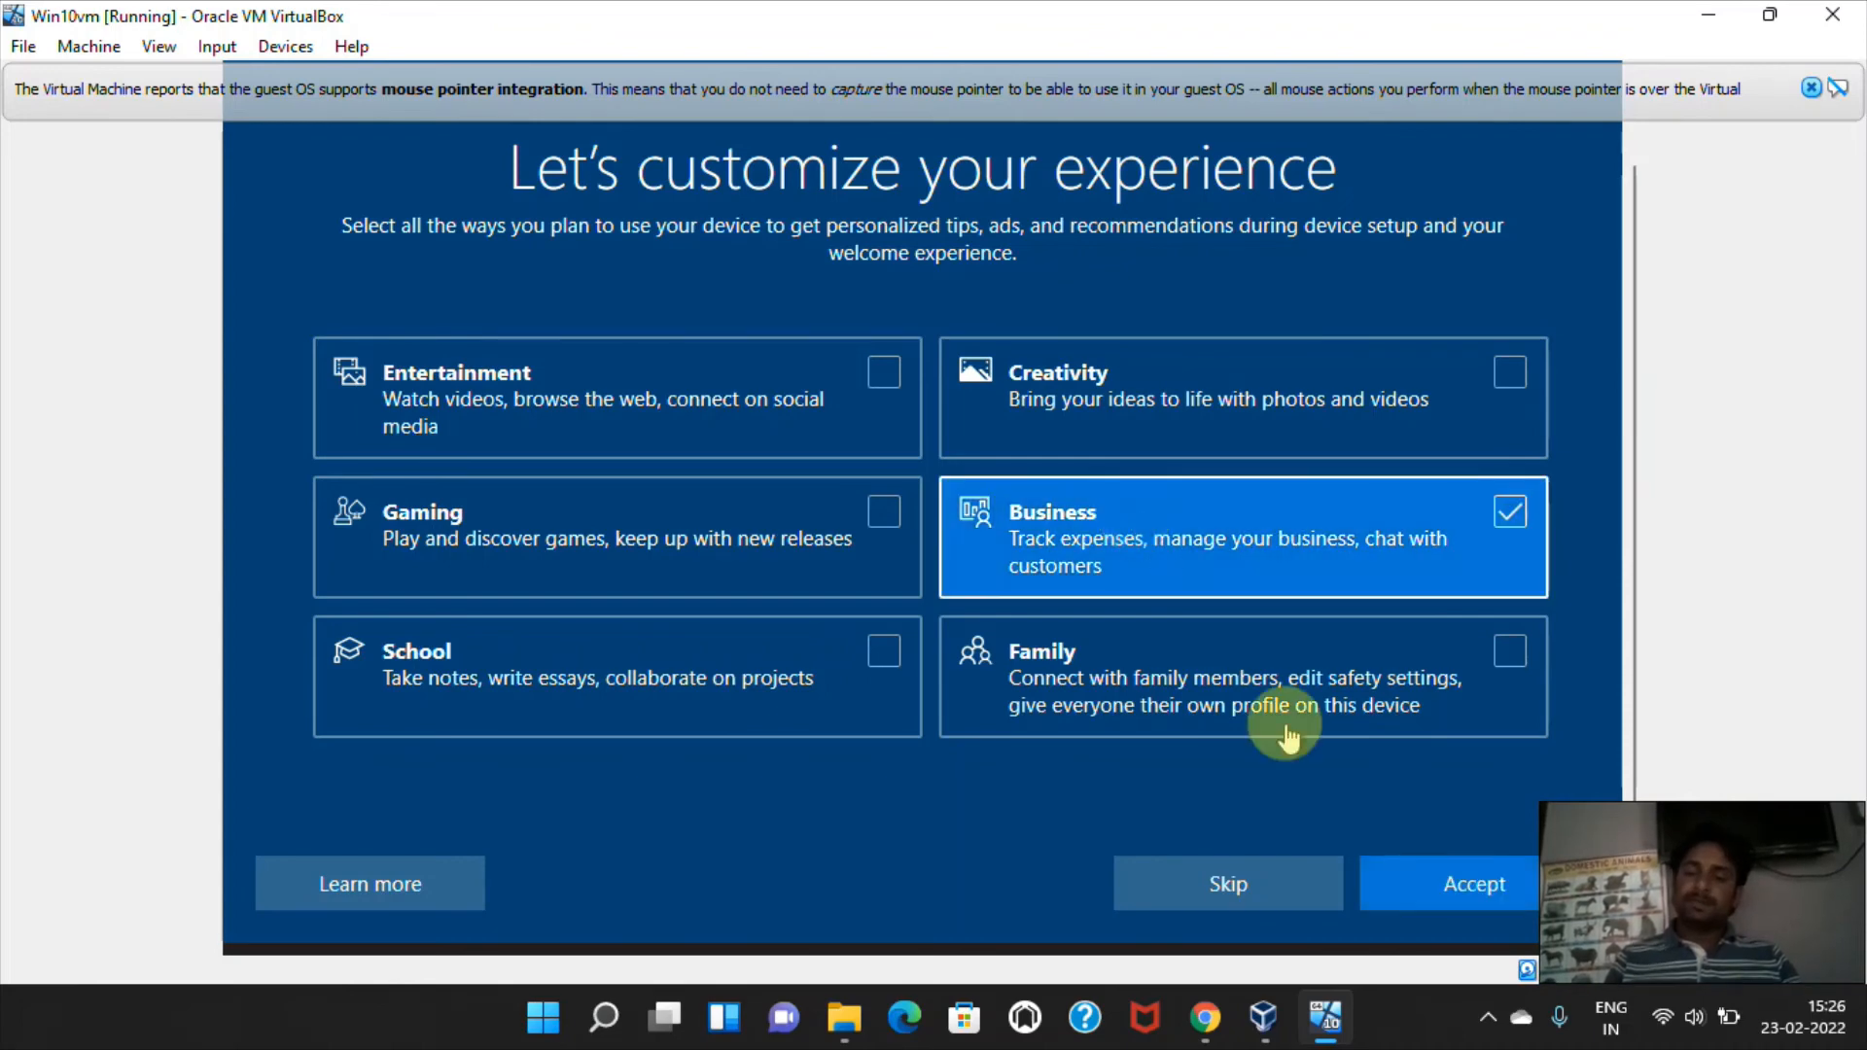
{"action": "left_click", "coordinate": [1444, 862]}
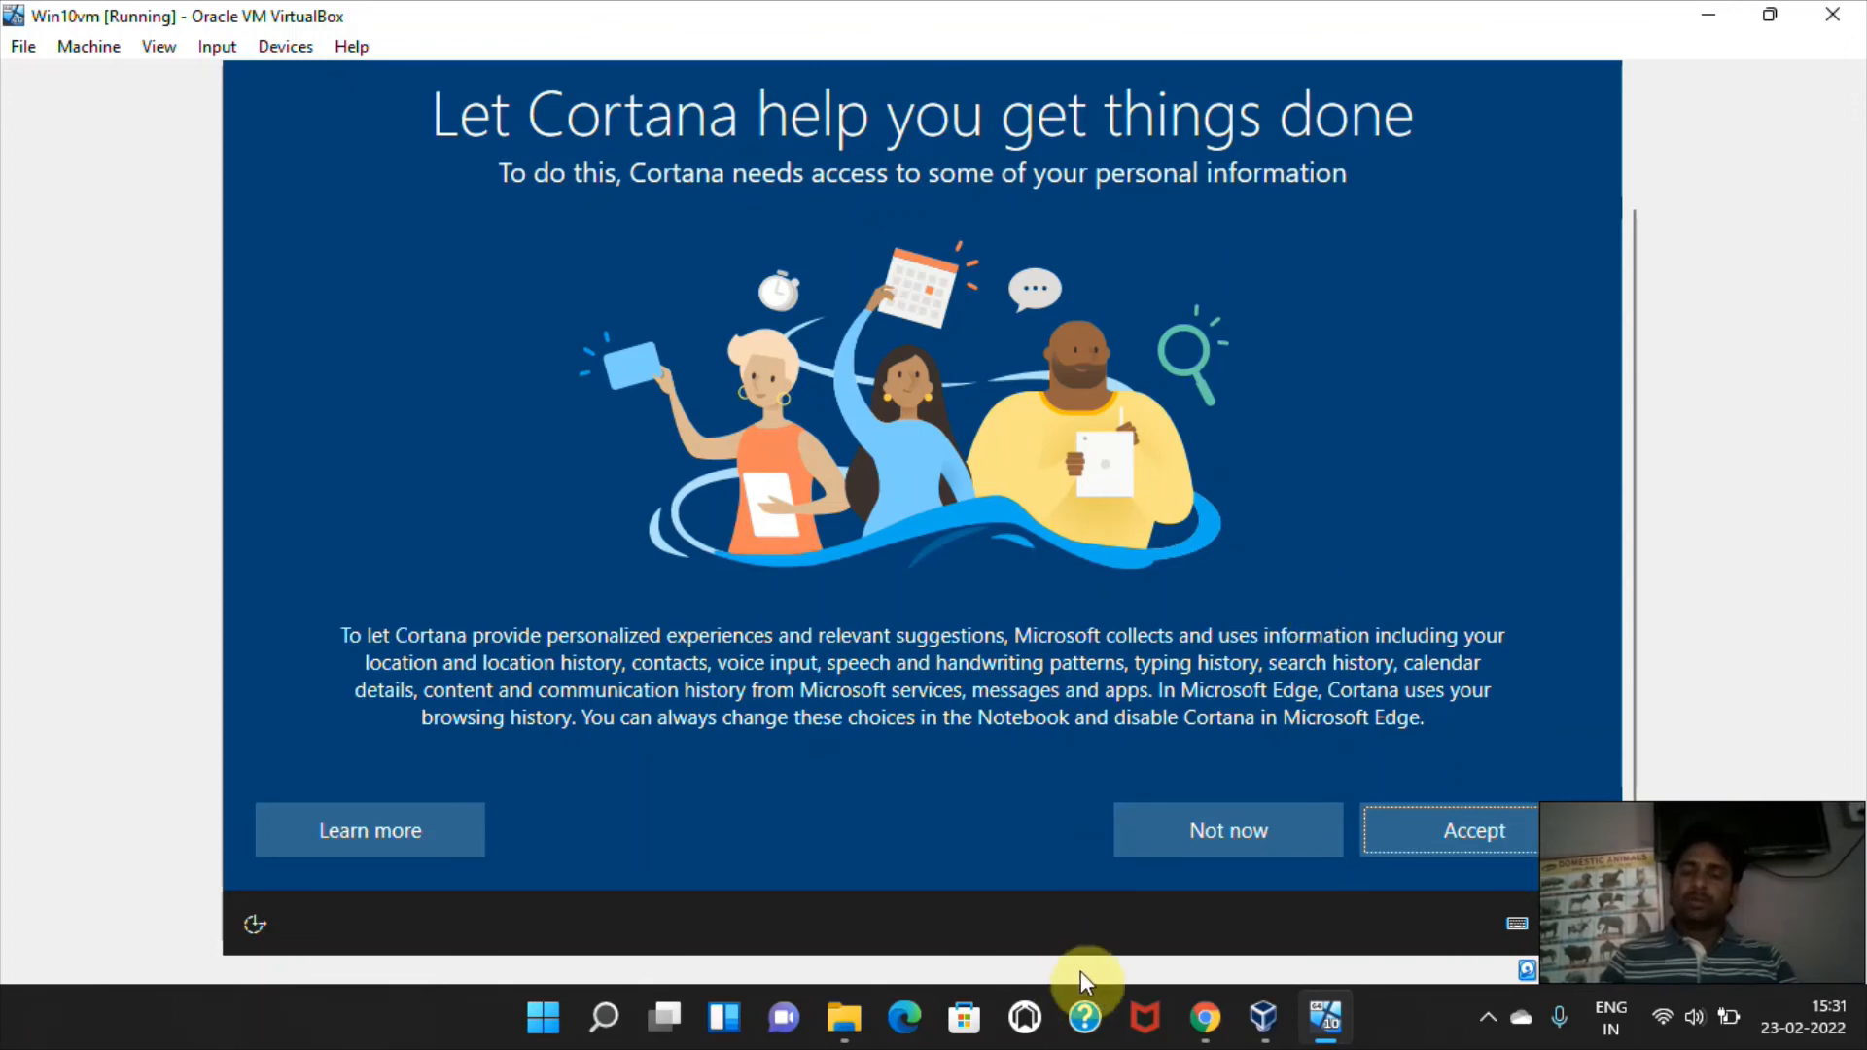
{"action": "left_click", "coordinate": [1210, 834]}
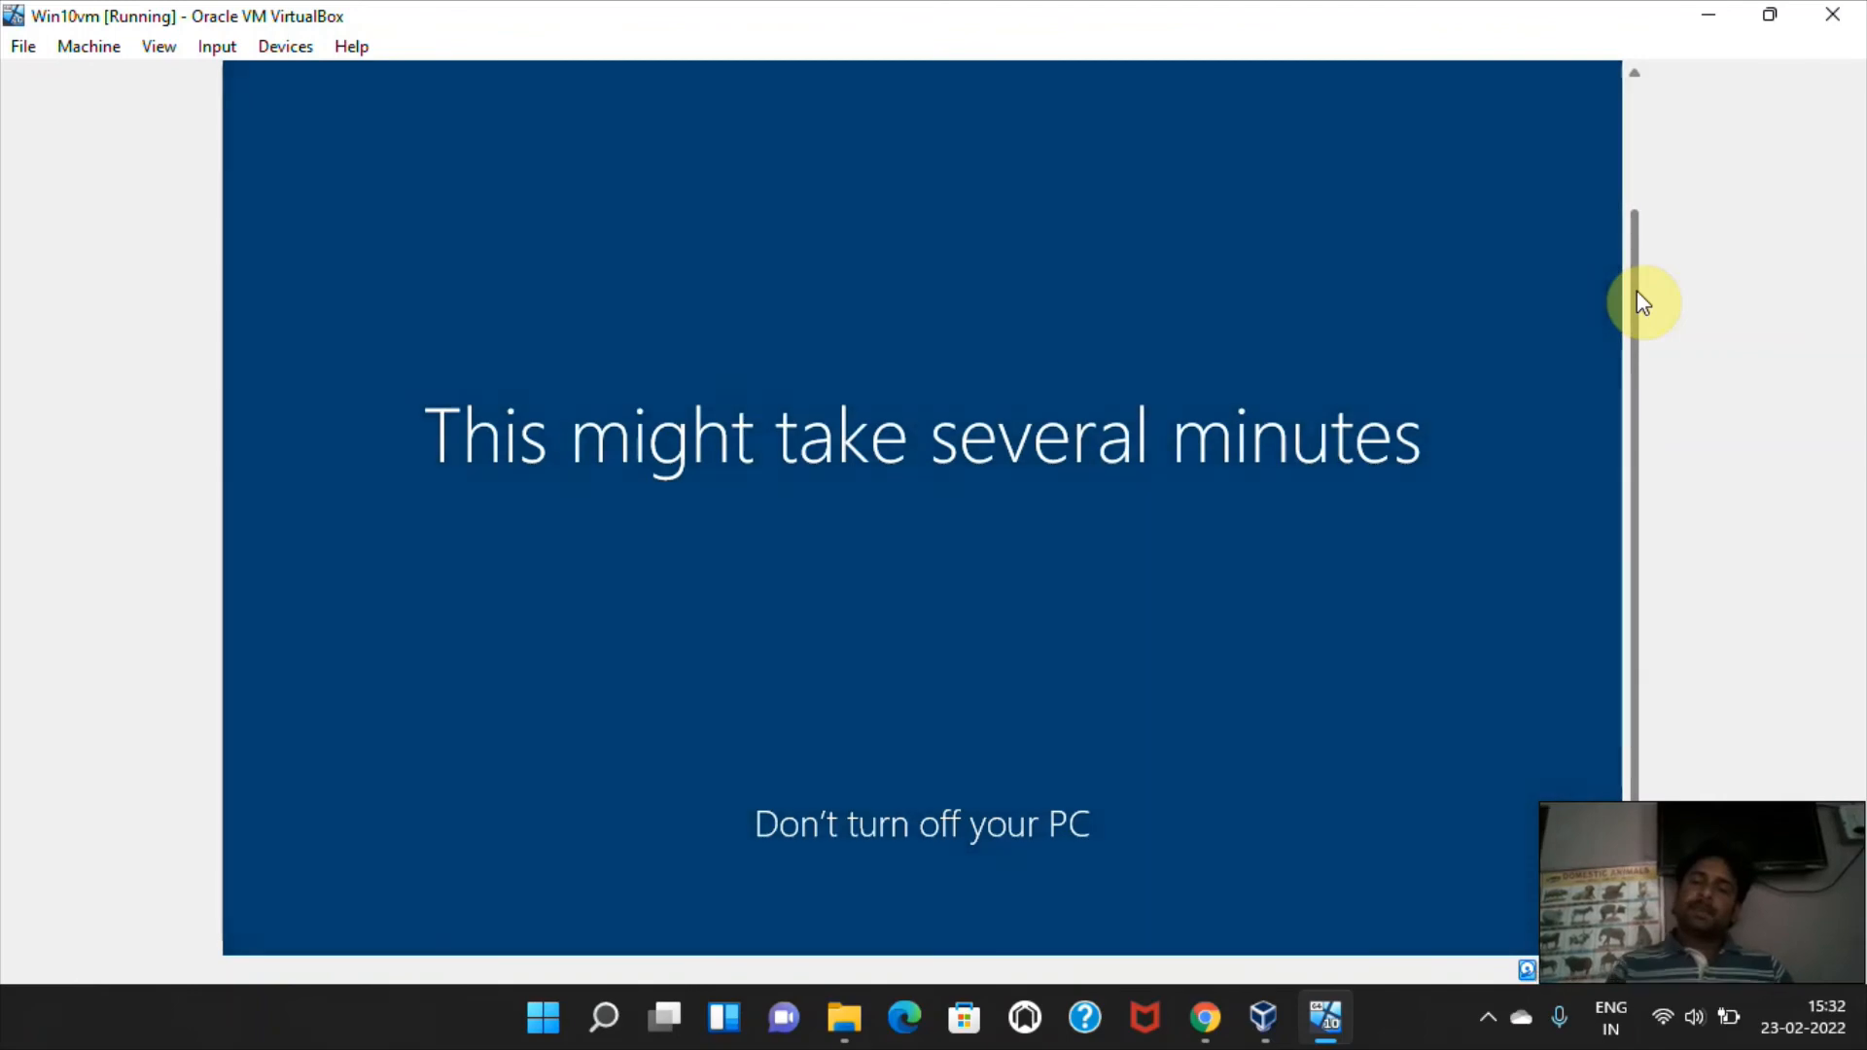
{"action": "left_click_drag", "start_coordinate": [1637, 291], "coordinate": [1614, 229]}
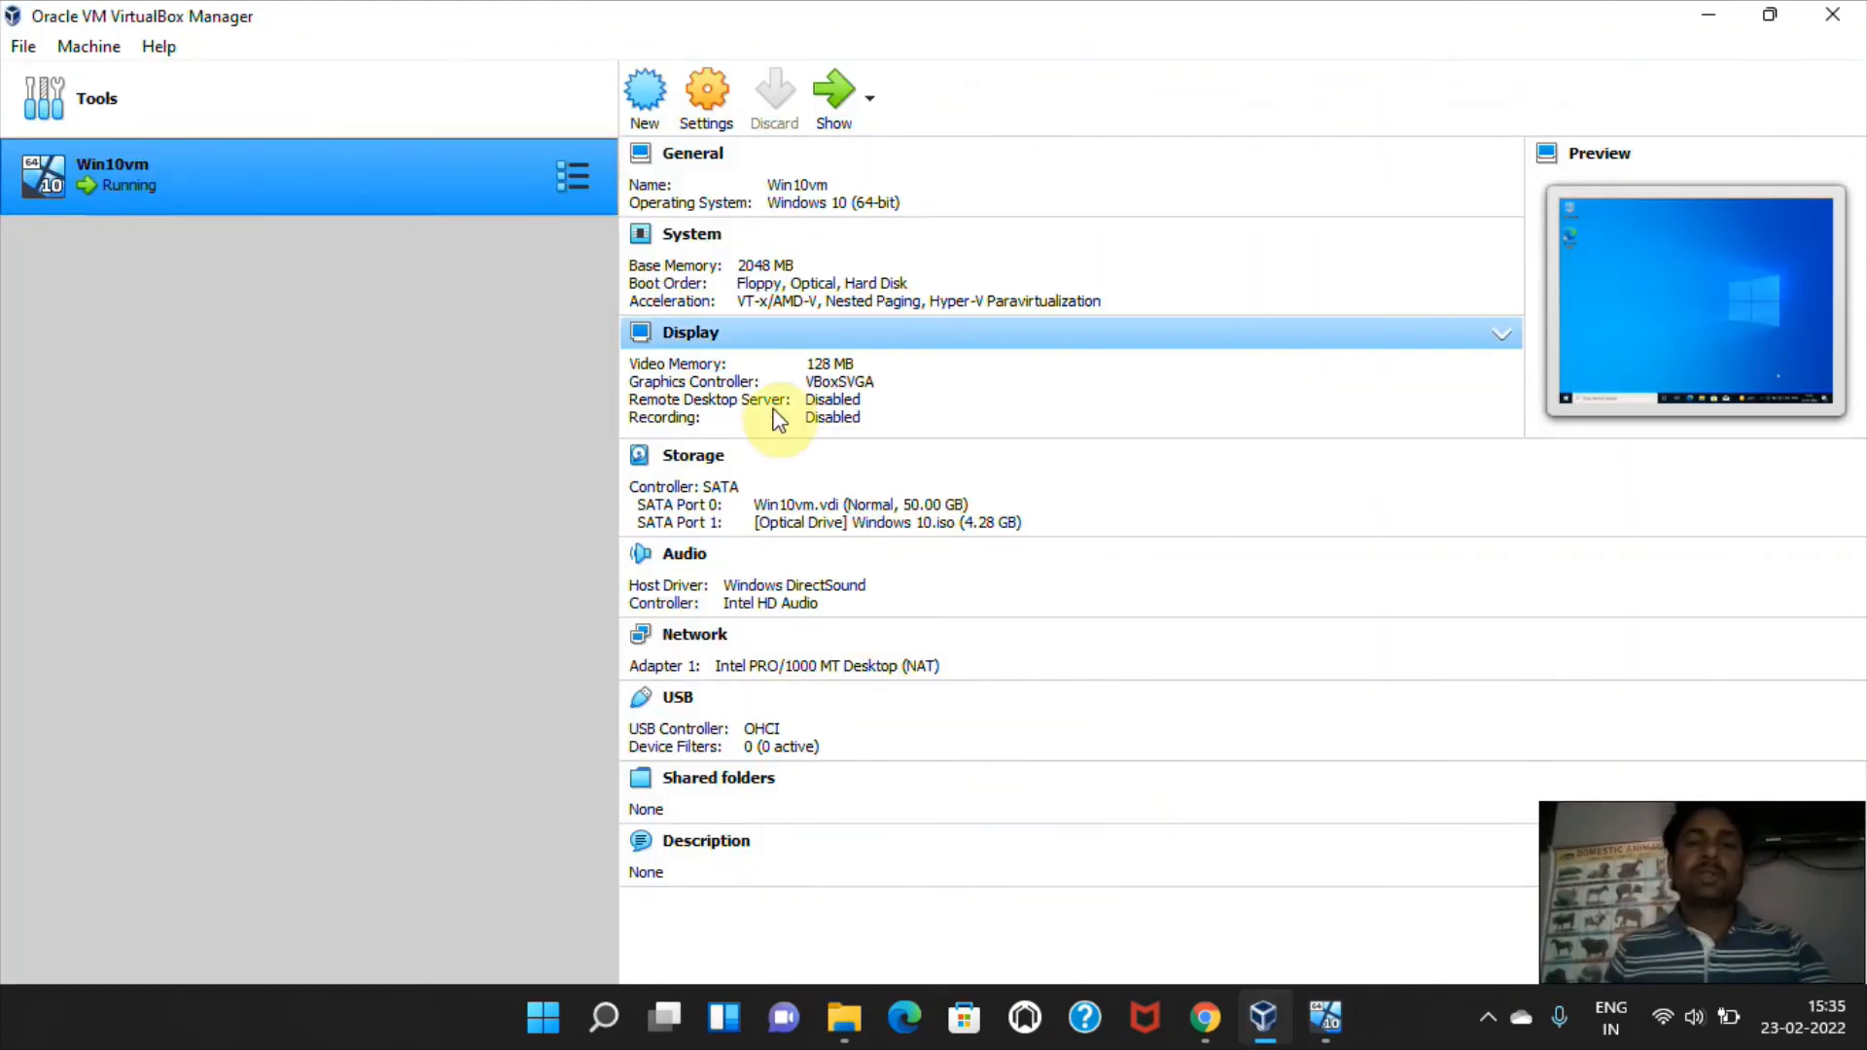
{"action": "left_click", "coordinate": [646, 122]}
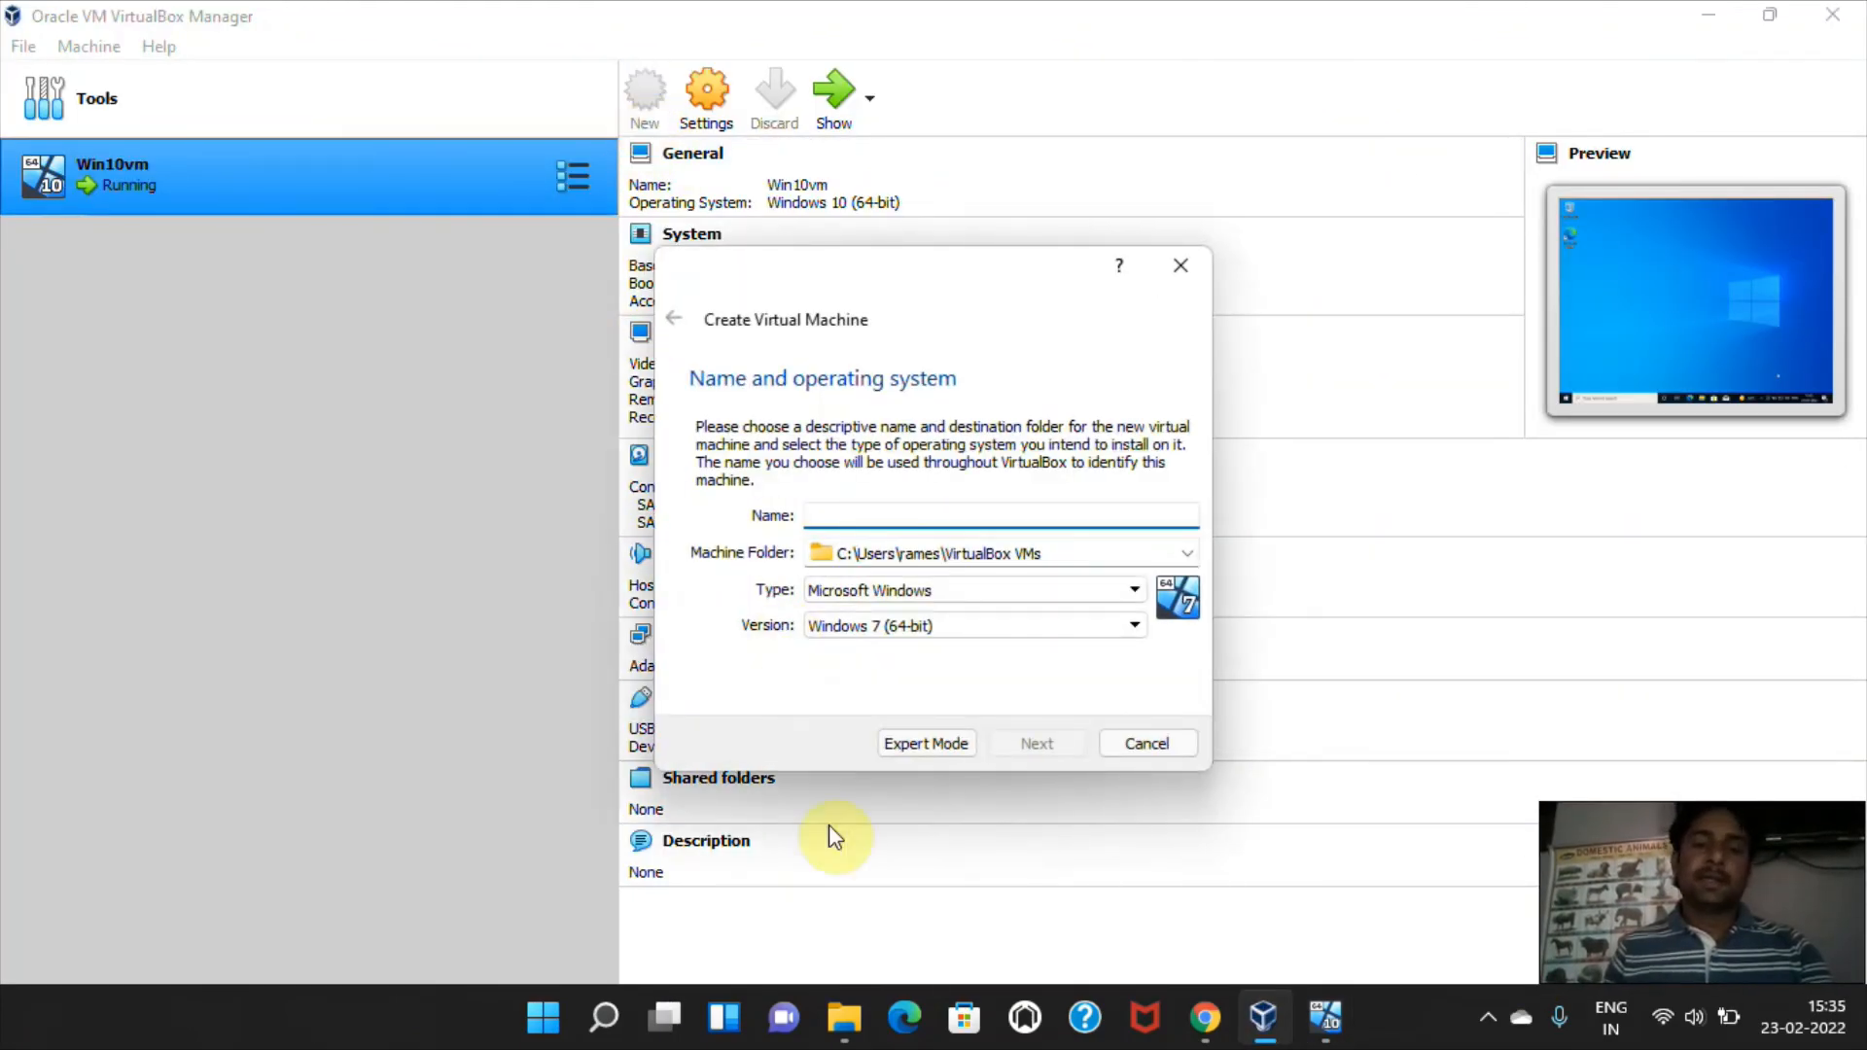
{"action": "left_click", "coordinate": [1135, 751]}
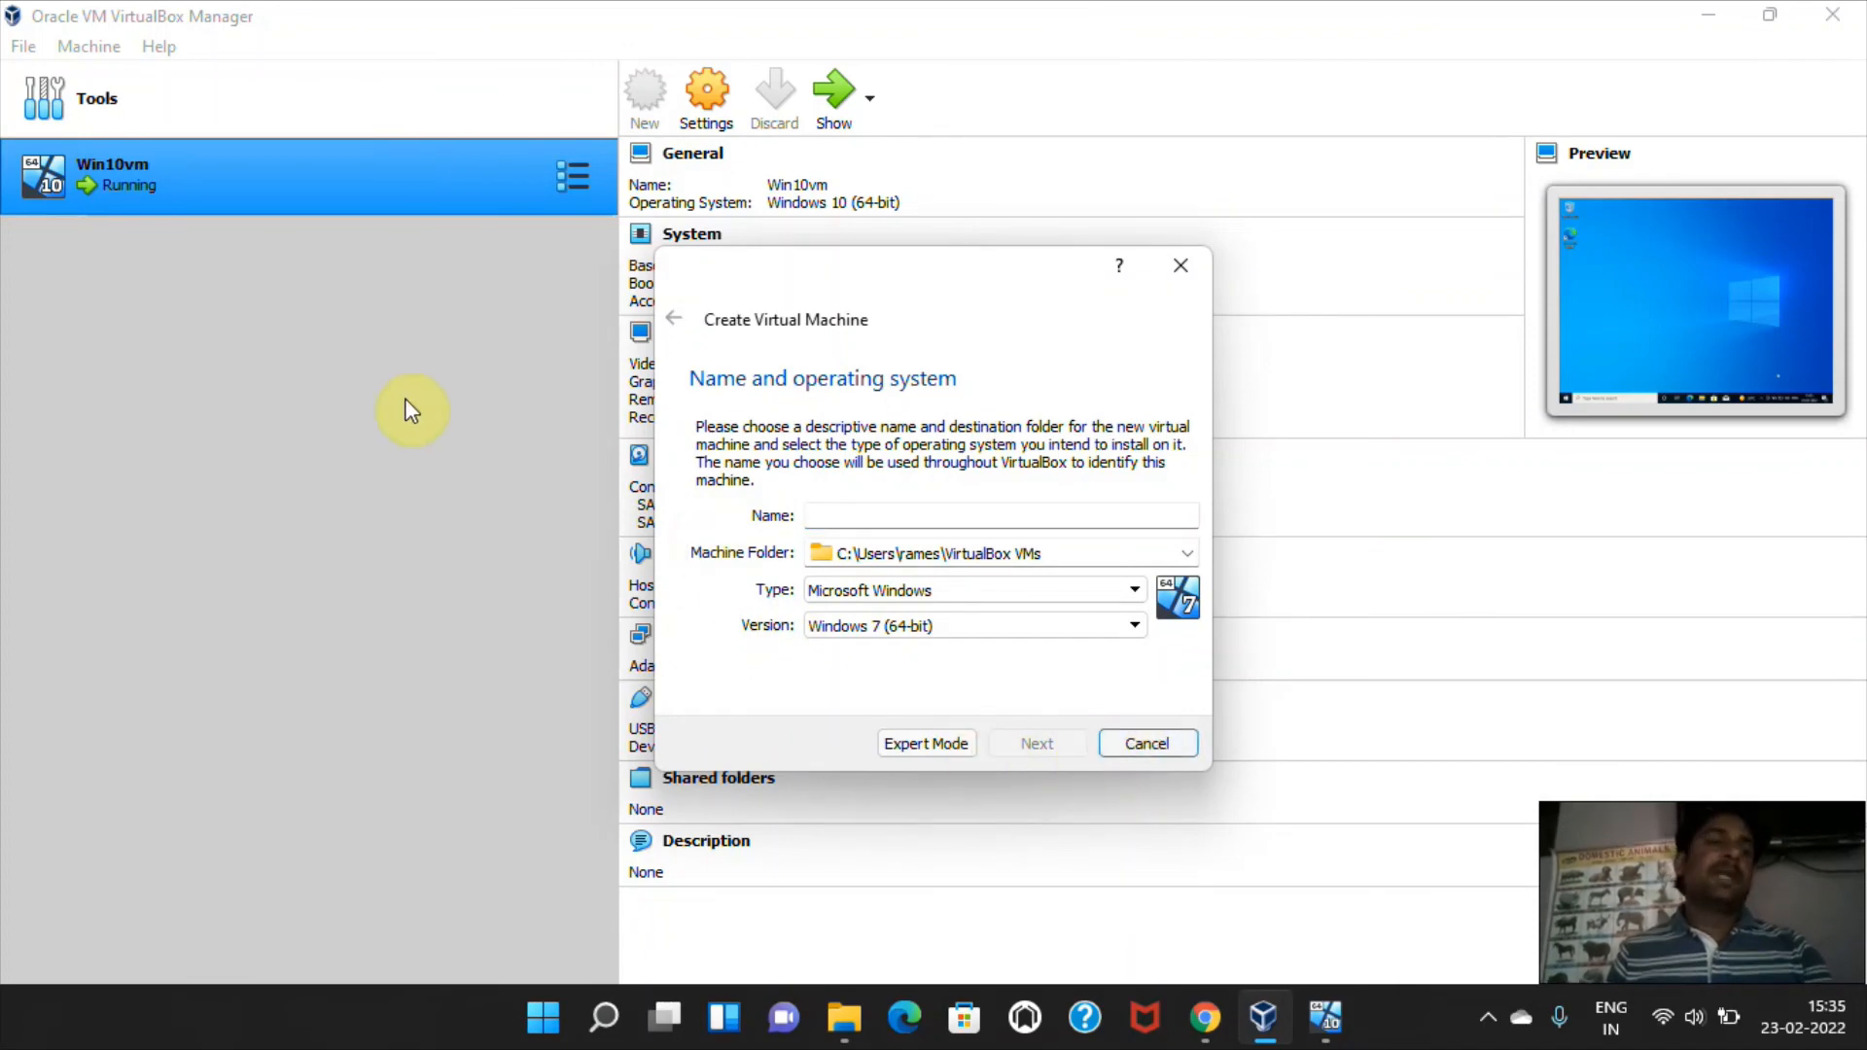
{"action": "left_click", "coordinate": [1138, 745]}
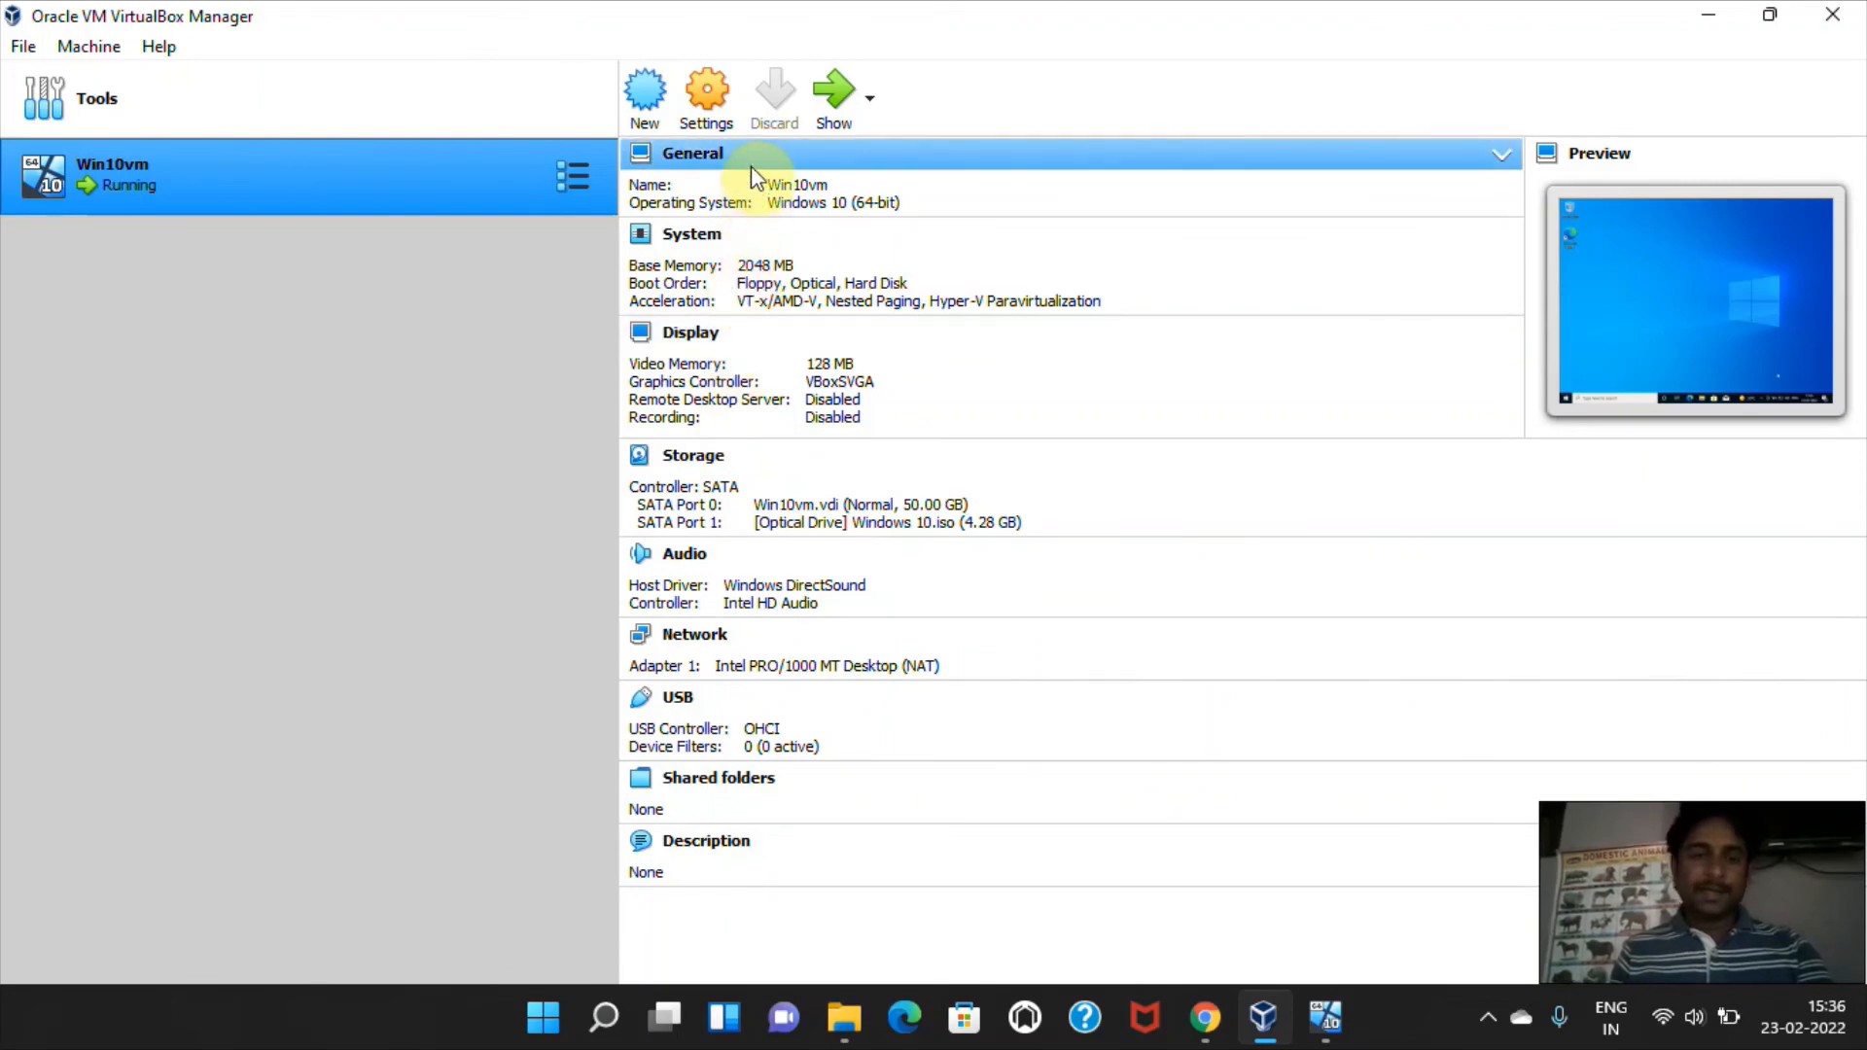
Examine the motherboard and processor options in Win10vm's System settings.
{"action": "left_click", "coordinate": [726, 103]}
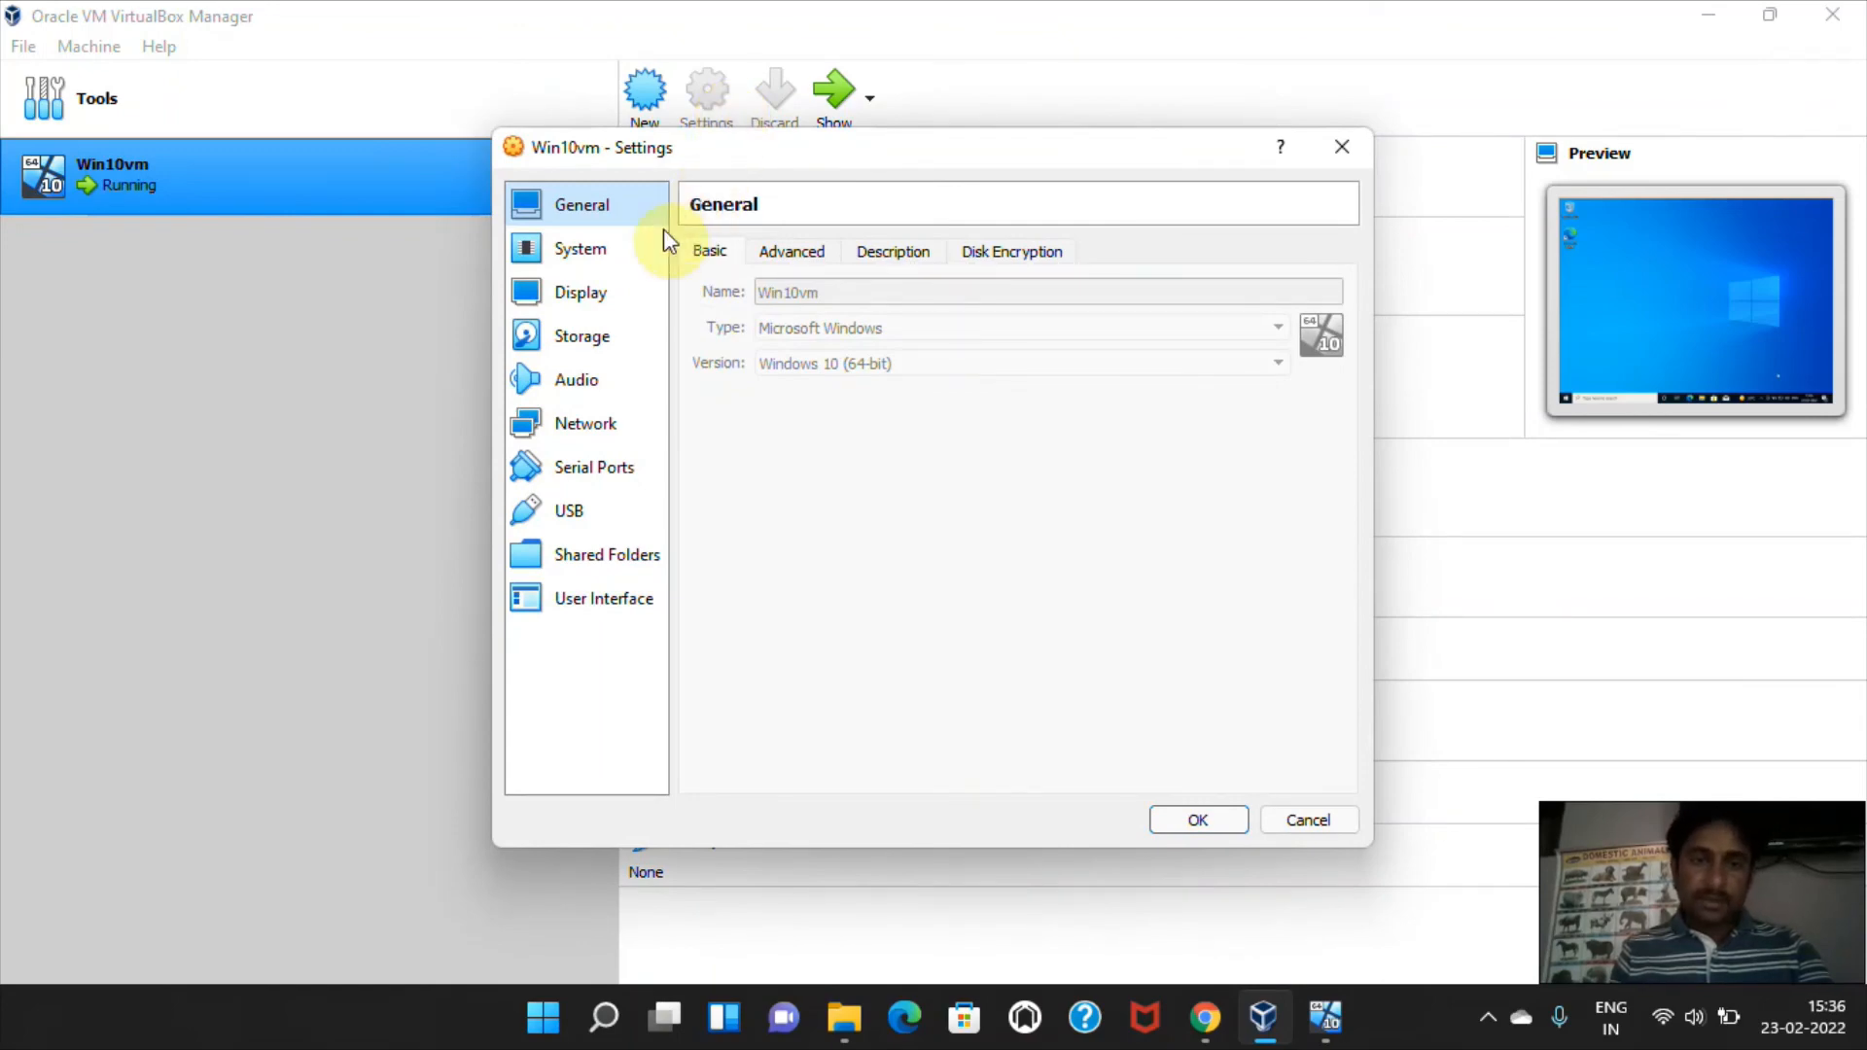
{"action": "left_click", "coordinate": [603, 251]}
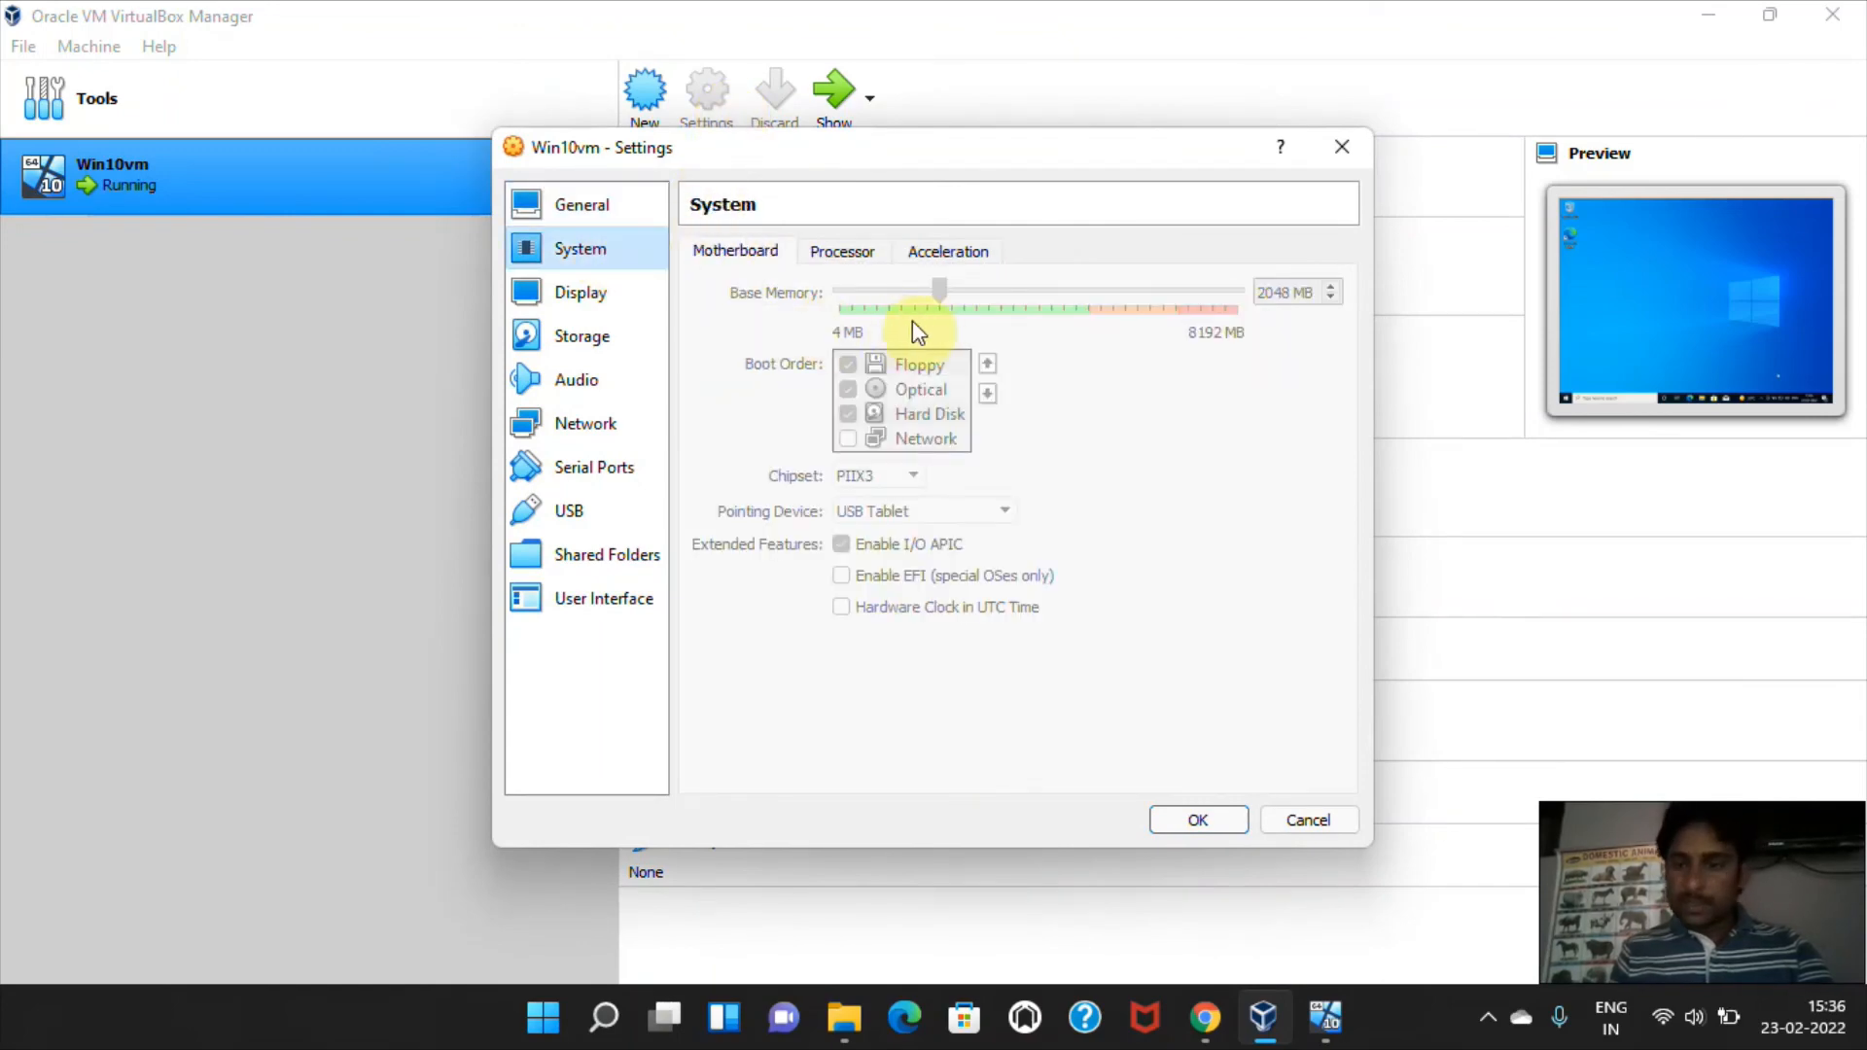
{"action": "left_click", "coordinate": [855, 261]}
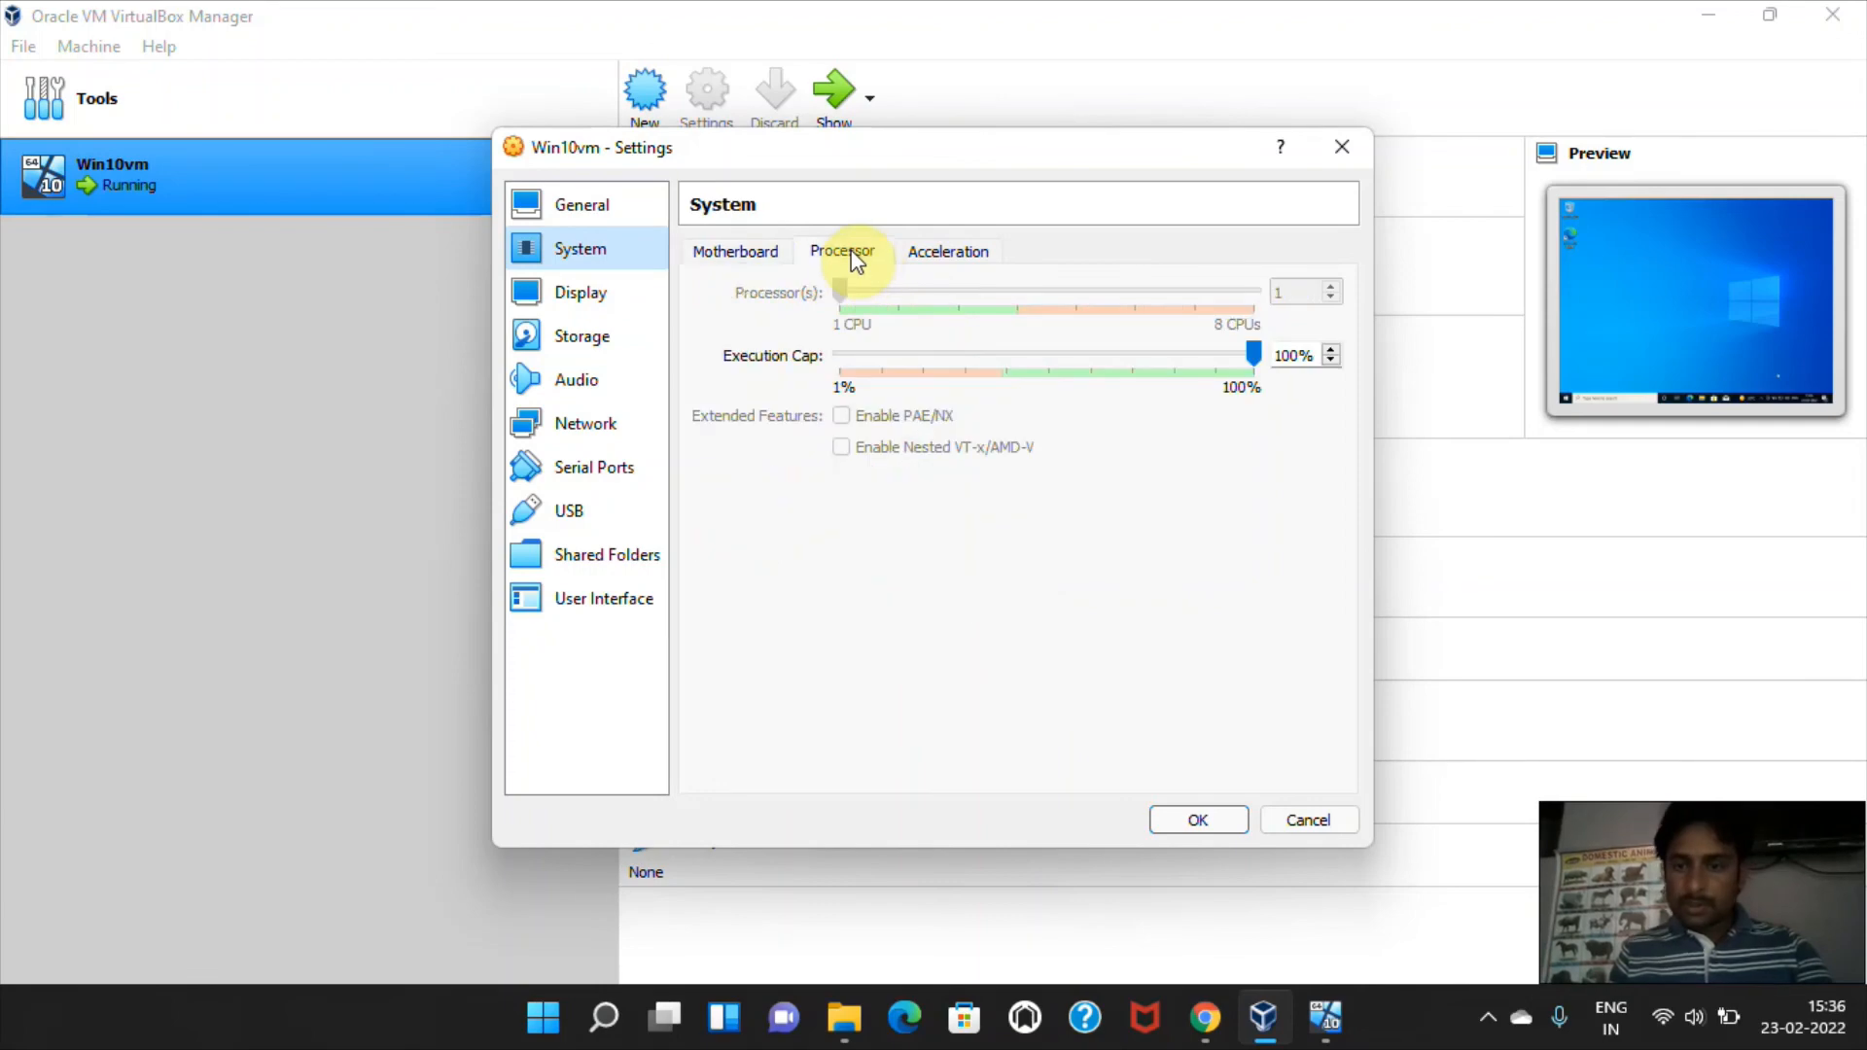